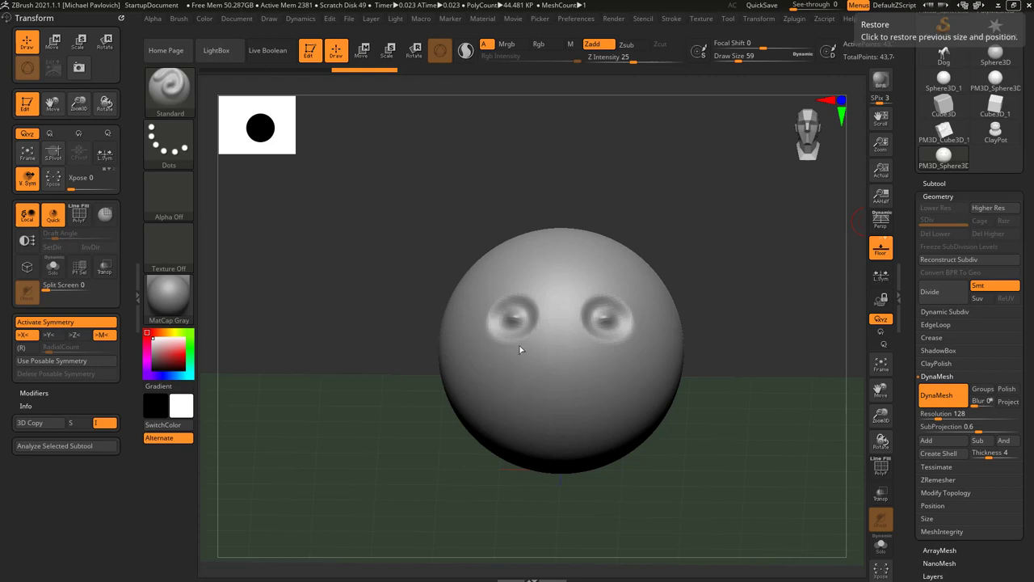
# Step: Examine the sphere and its two sculpted eyes from several angles
pyautogui.moveTo(735, 298); pyautogui.dragTo(707, 317)
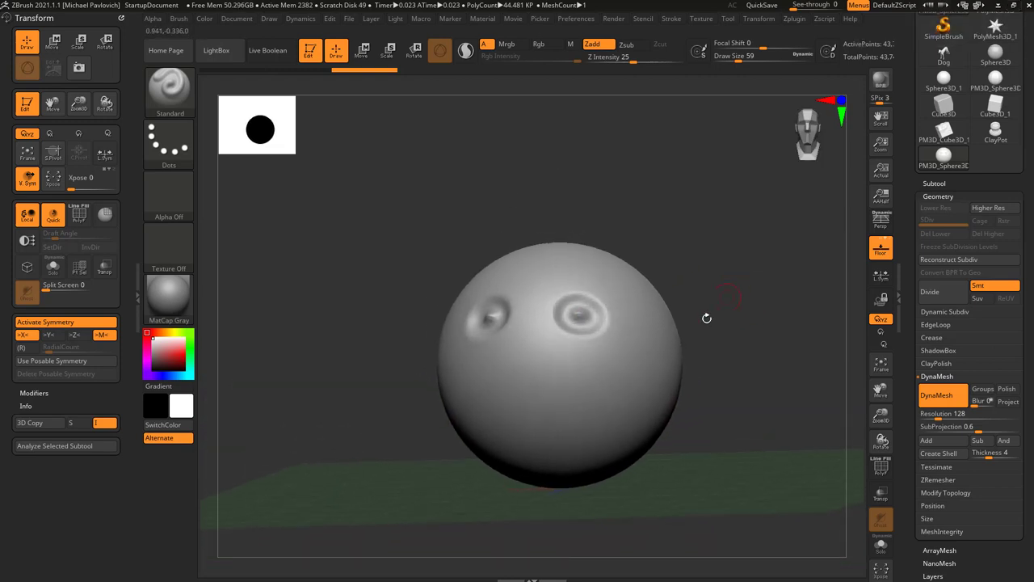
pyautogui.moveTo(715, 423); pyautogui.dragTo(740, 389)
pyautogui.moveTo(706, 266); pyautogui.dragTo(698, 233)
pyautogui.moveTo(729, 320)
pyautogui.mouseDown()
pyautogui.moveTo(724, 343)
pyautogui.moveTo(556, 483)
pyautogui.mouseUp()
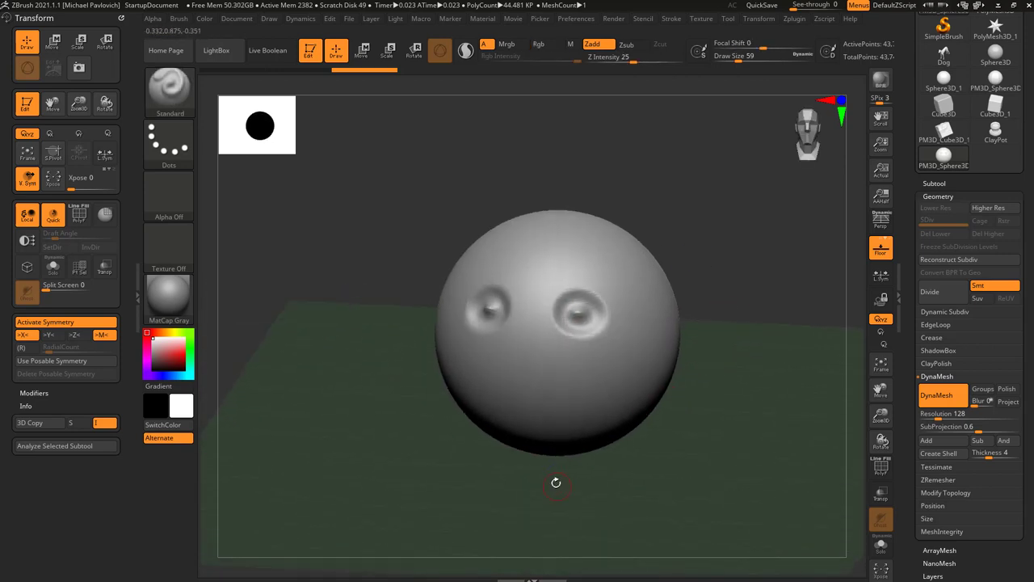
pyautogui.moveTo(568, 447); pyautogui.dragTo(550, 451)
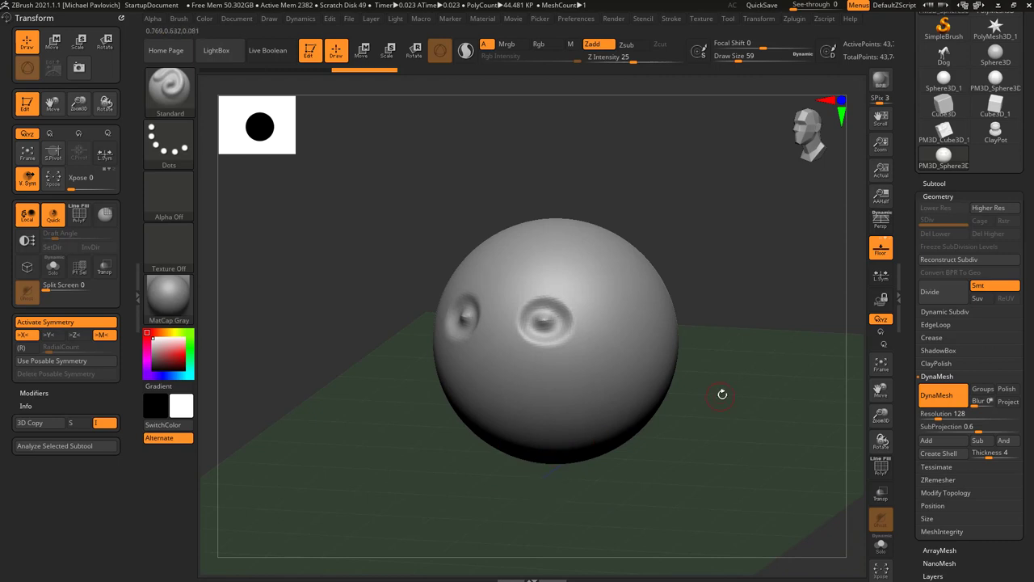
pyautogui.moveTo(723, 393); pyautogui.dragTo(826, 233)
pyautogui.keyDown('alt'); pyautogui.moveTo(702, 226); pyautogui.dragTo(727, 229); pyautogui.keyUp('alt')
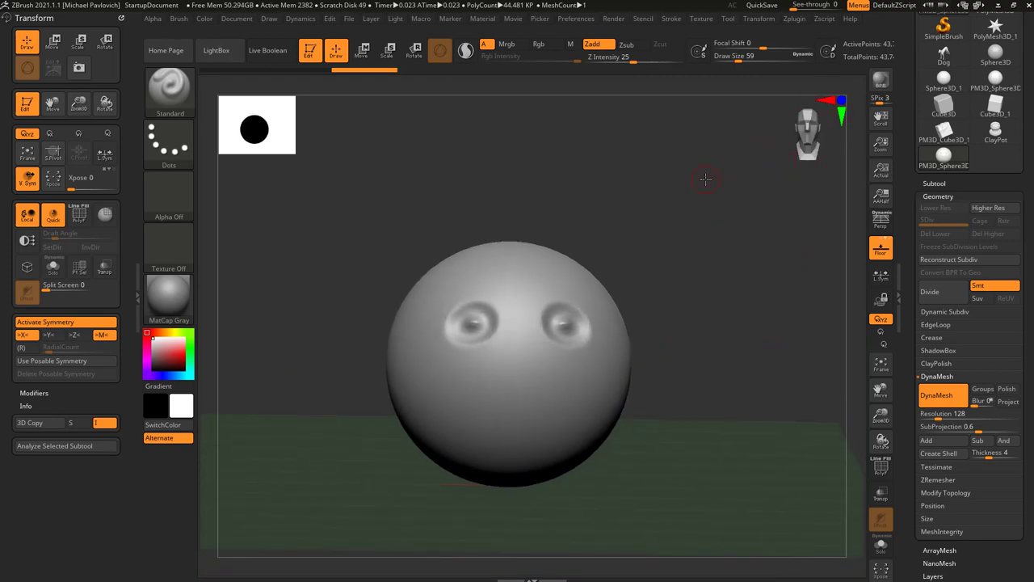
pyautogui.moveTo(800, 211); pyautogui.dragTo(796, 261)
# Step: Turn off the floor grid and use the CamView axes to snap the sphere to side and front views
pyautogui.click(881, 249)
pyautogui.click(826, 100)
pyautogui.click(842, 118)
pyautogui.click(829, 100)
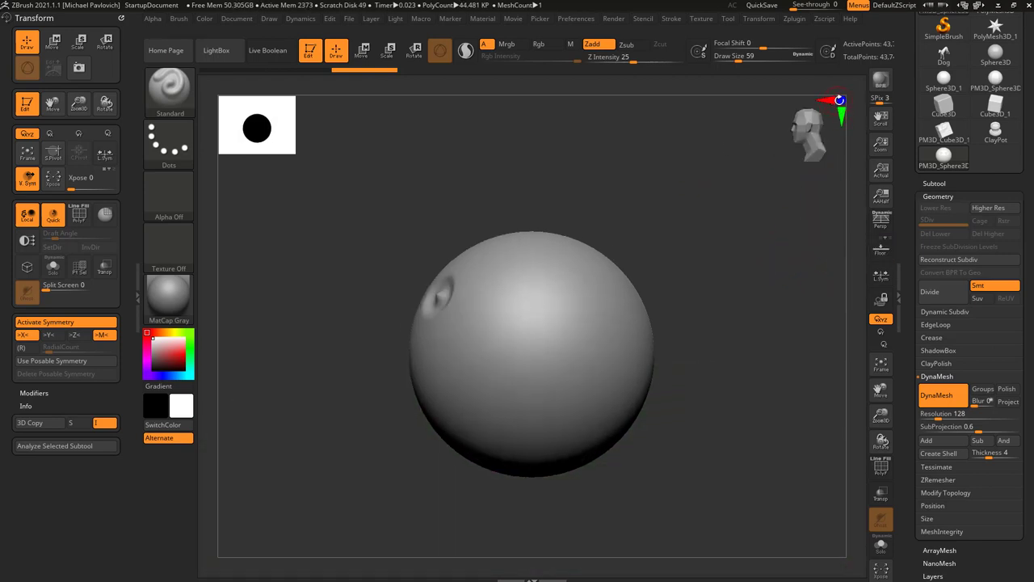
pyautogui.click(842, 101)
pyautogui.moveTo(744, 220)
pyautogui.mouseDown()
pyautogui.moveTo(739, 228)
pyautogui.moveTo(757, 214)
pyautogui.mouseUp()
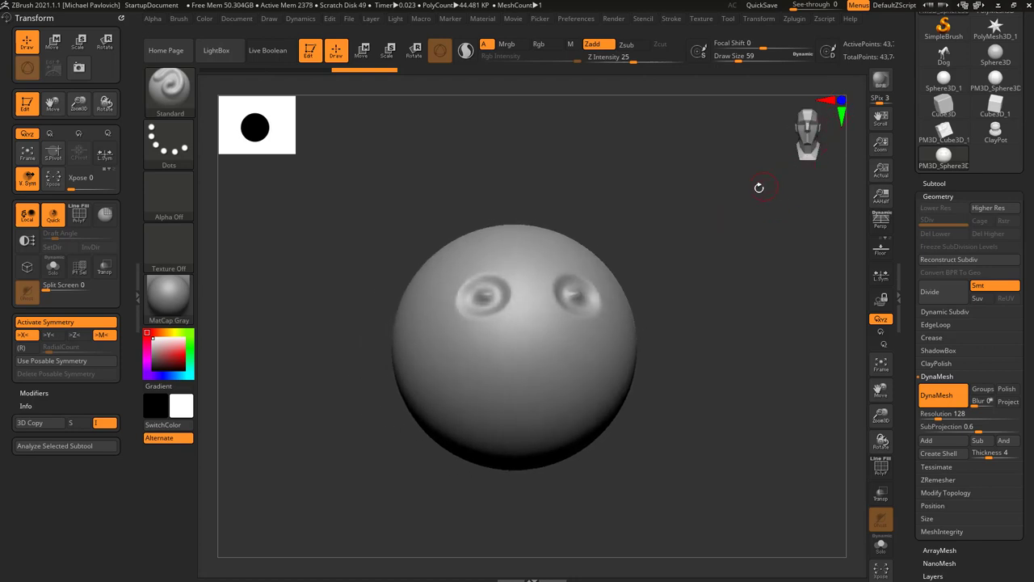
# Step: Turn off CamView in the preferences and store the configuration
pyautogui.click(579, 19)
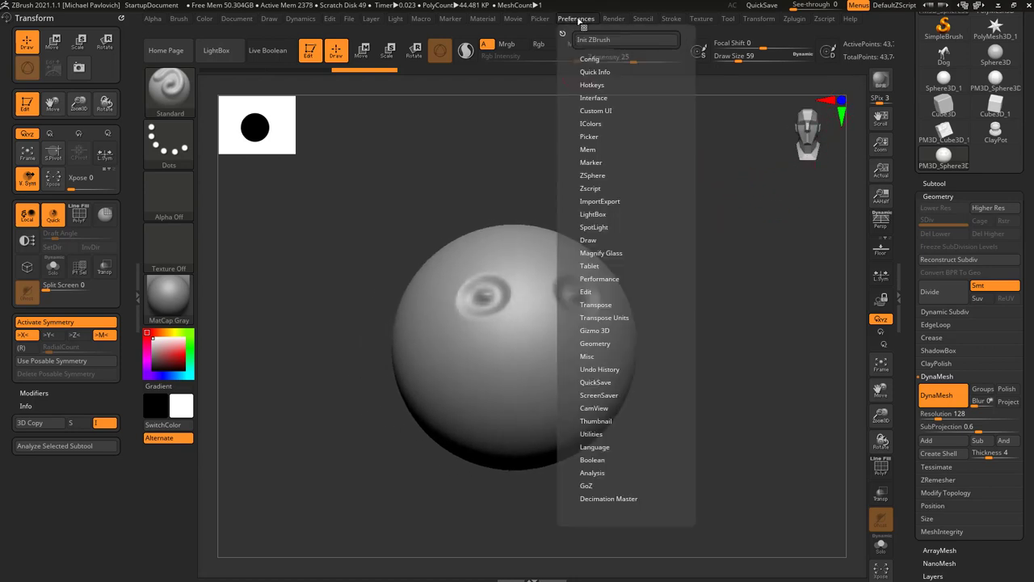
pyautogui.click(590, 410)
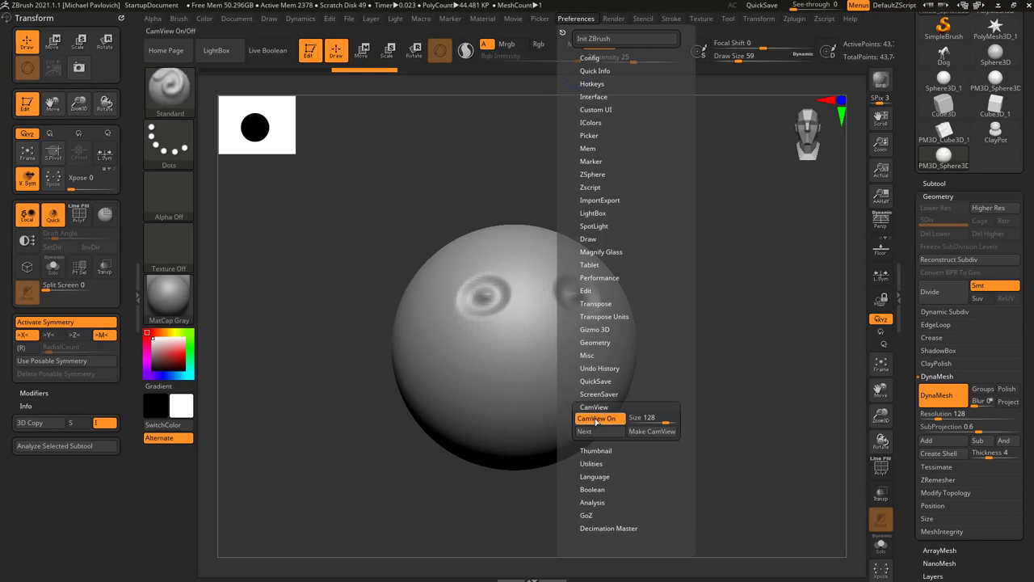
pyautogui.click(602, 420)
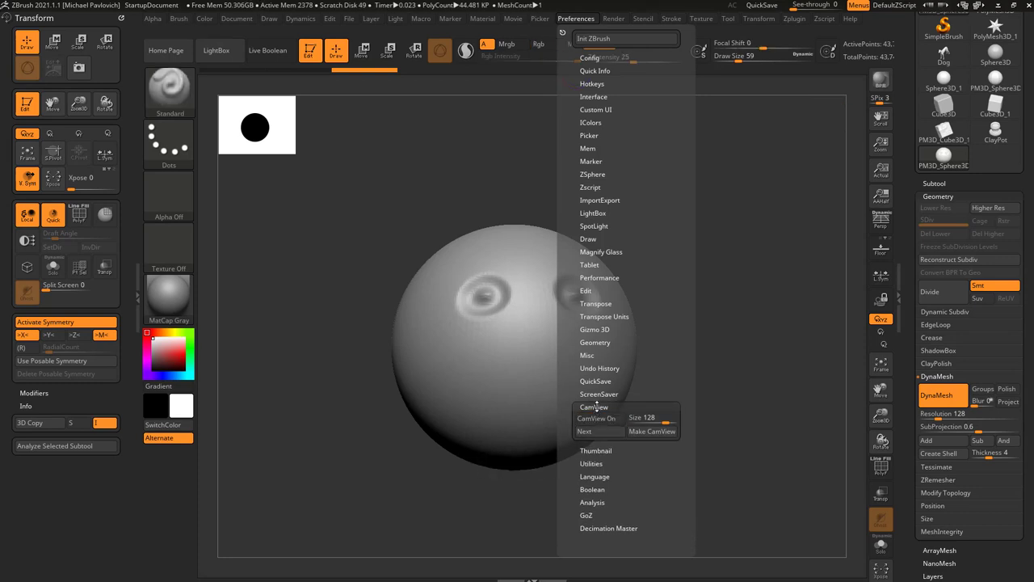
pyautogui.moveTo(600, 406); pyautogui.dragTo(601, 337)
pyautogui.click(590, 56)
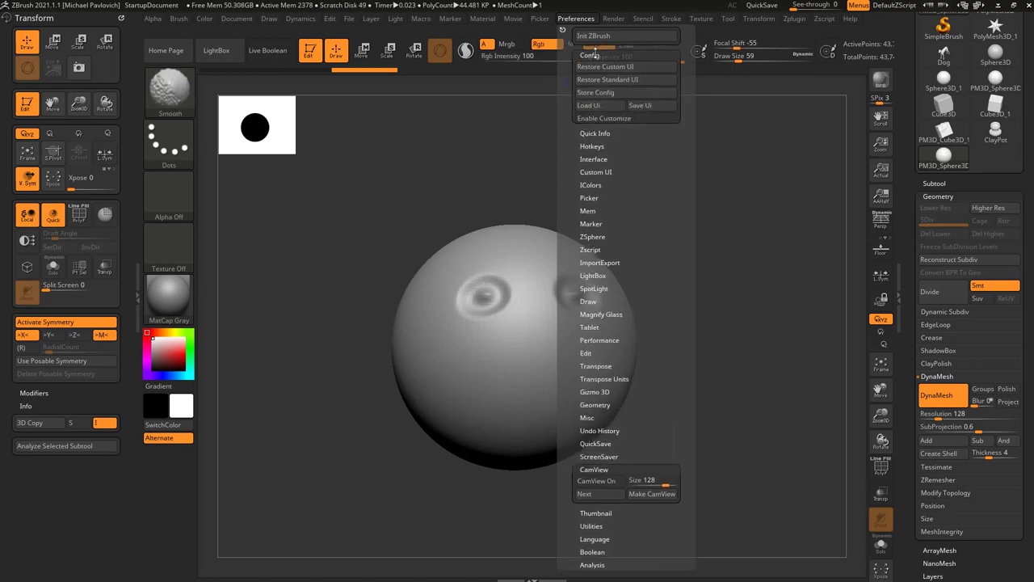
pyautogui.click(604, 95)
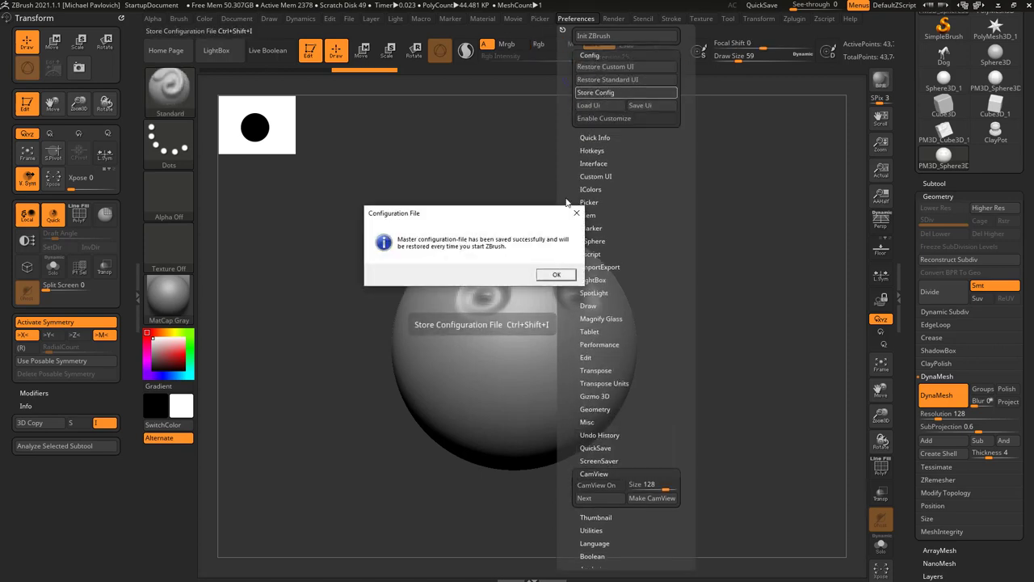
pyautogui.click(560, 277)
# Step: Turn CamView on and set its size to 130
pyautogui.click(588, 20)
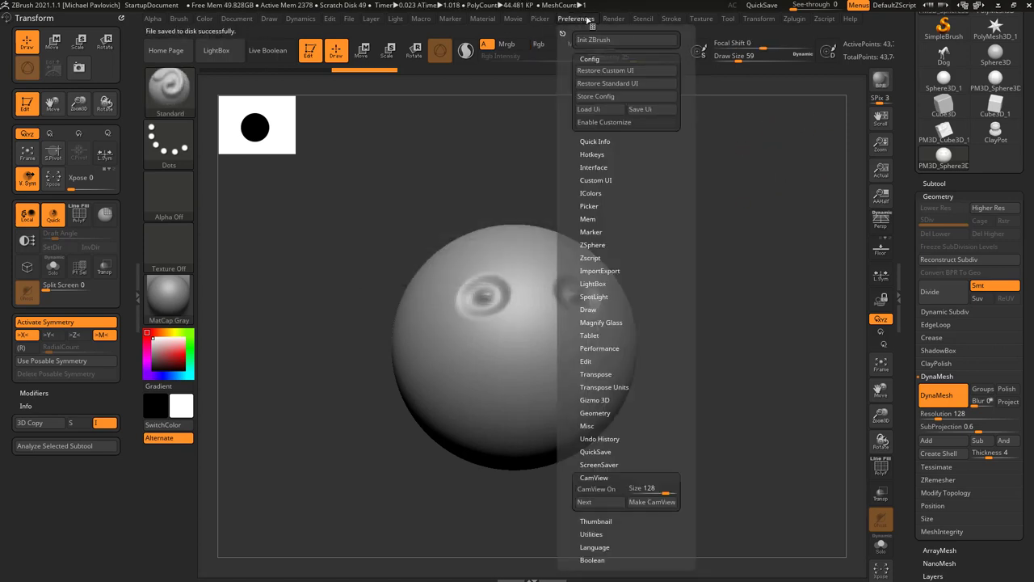
pyautogui.click(597, 488)
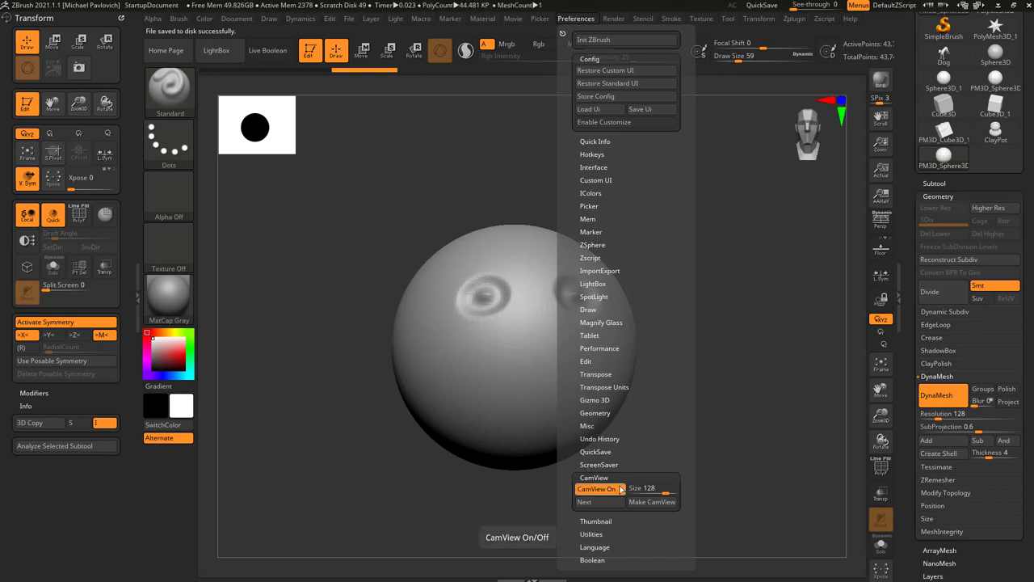
pyautogui.moveTo(666, 492)
pyautogui.mouseDown()
pyautogui.moveTo(653, 494)
pyautogui.moveTo(666, 493)
pyautogui.mouseUp()
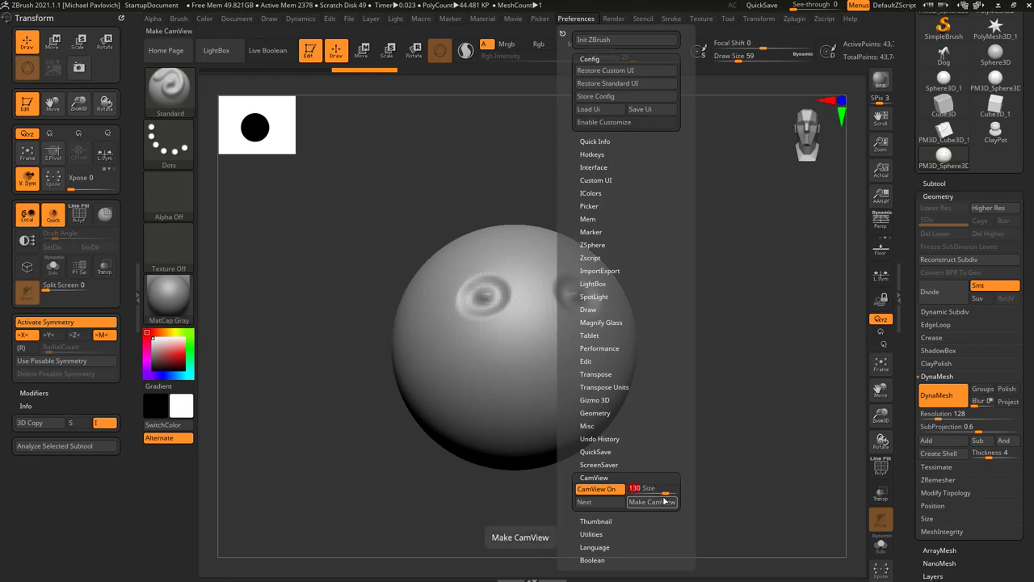
# Step: Cycle through the available CamView models, such as the film camera, skull and dark colour cube, until Default.PSD is loaded
pyautogui.click(602, 505)
pyautogui.click(602, 503)
pyautogui.click(604, 503)
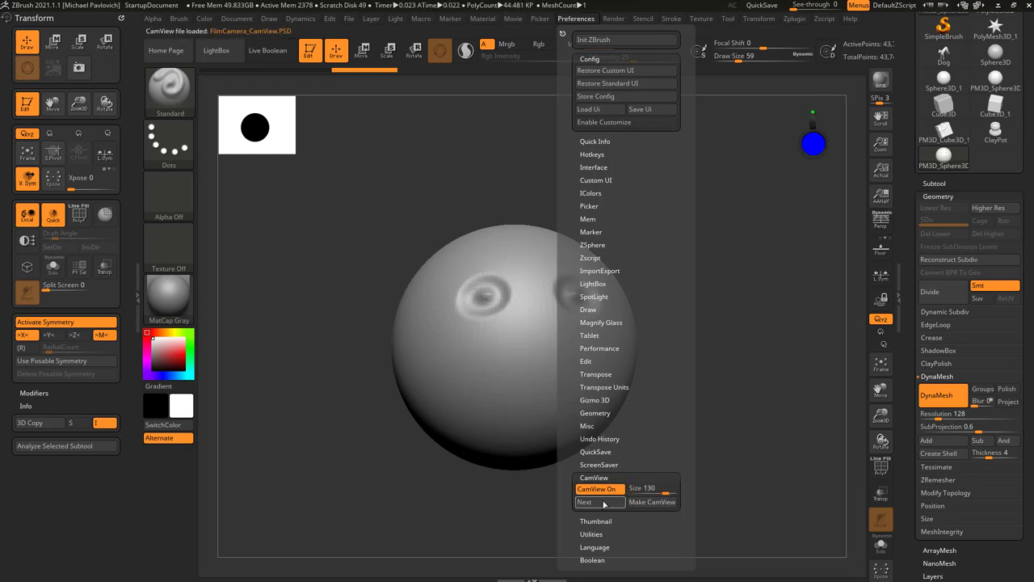
pyautogui.click(603, 503)
pyautogui.click(604, 503)
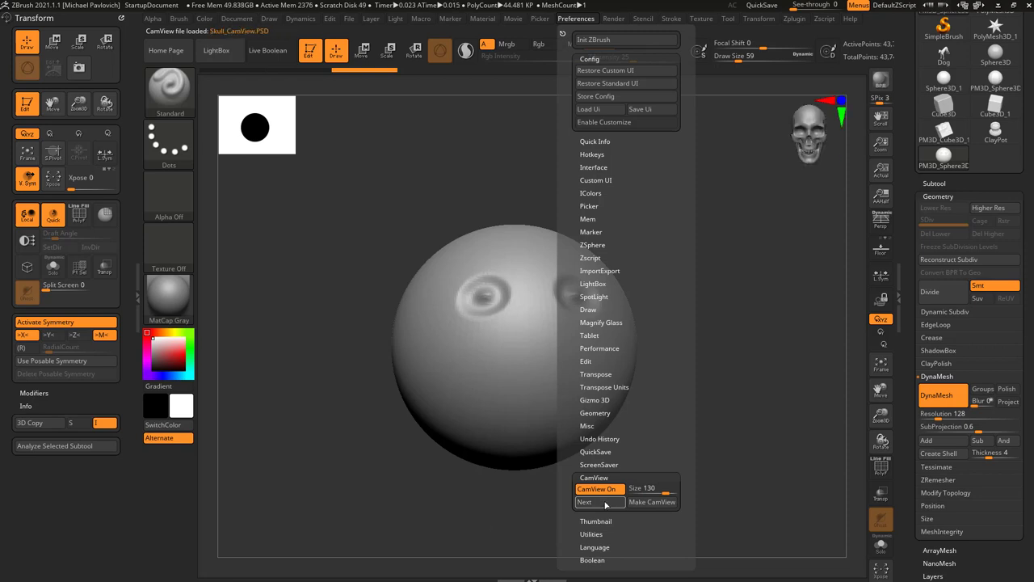
pyautogui.click(607, 502)
pyautogui.click(609, 502)
pyautogui.click(608, 503)
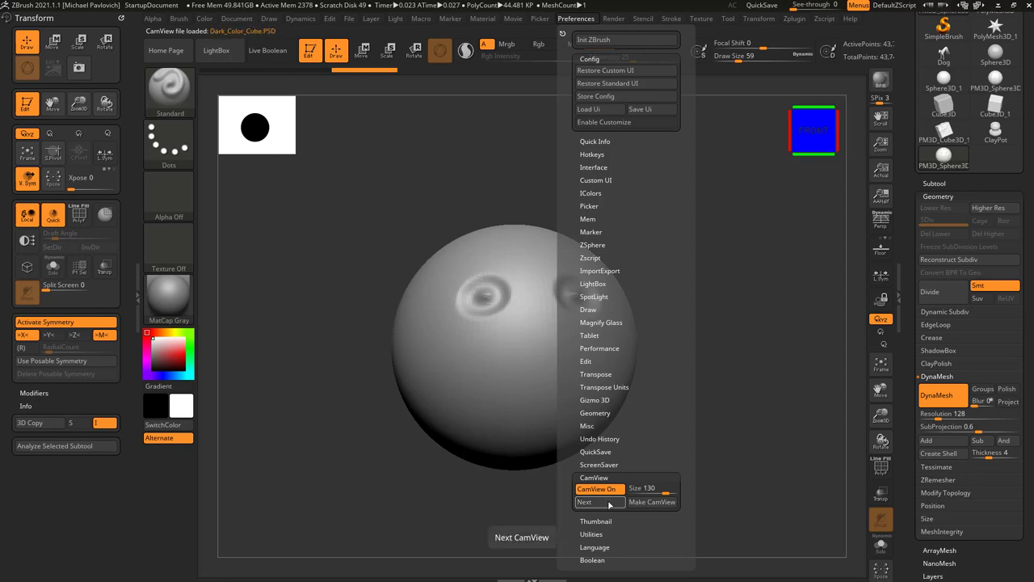
pyautogui.click(608, 502)
# Step: Disable CamView again and save this setup as the startup configuration
pyautogui.click(609, 490)
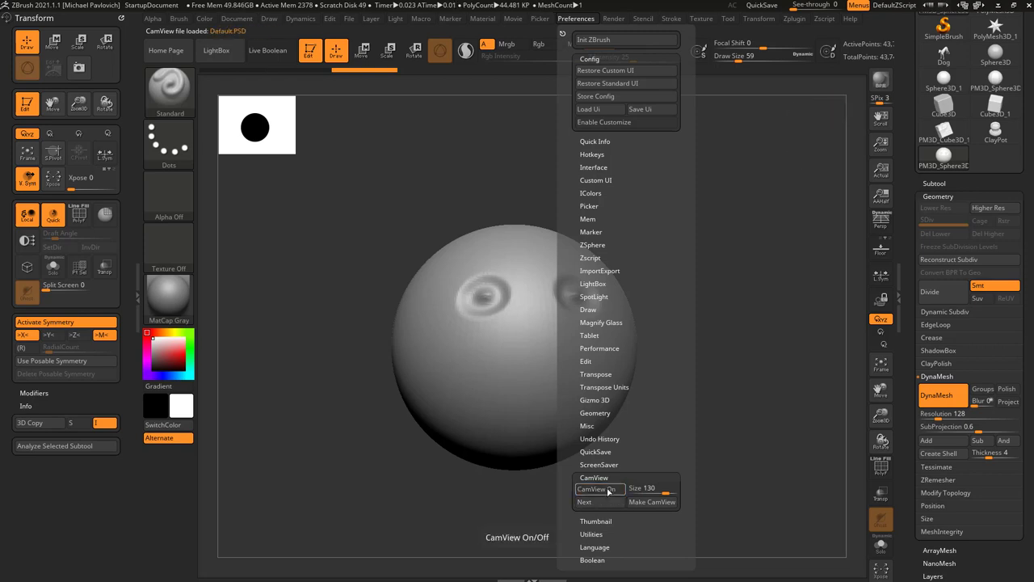
pyautogui.click(599, 96)
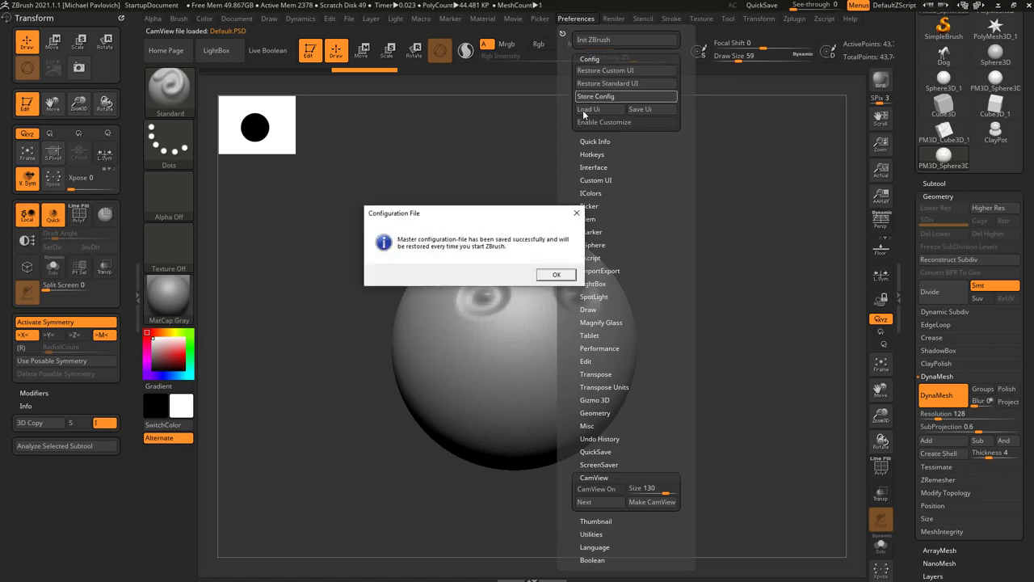
pyautogui.click(552, 270)
# Step: Show the floor grid, check the sphere against it from different angles, and hide the grid again
pyautogui.keyDown('ctrl'); pyautogui.moveTo(723, 303); pyautogui.dragTo(740, 336, button='right'); pyautogui.keyUp('ctrl')
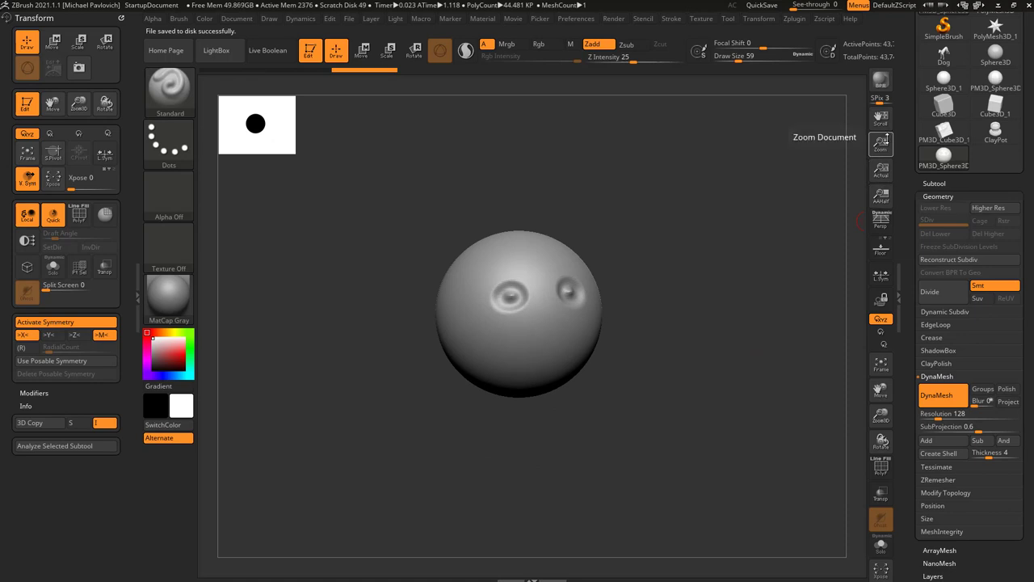
pyautogui.click(881, 249)
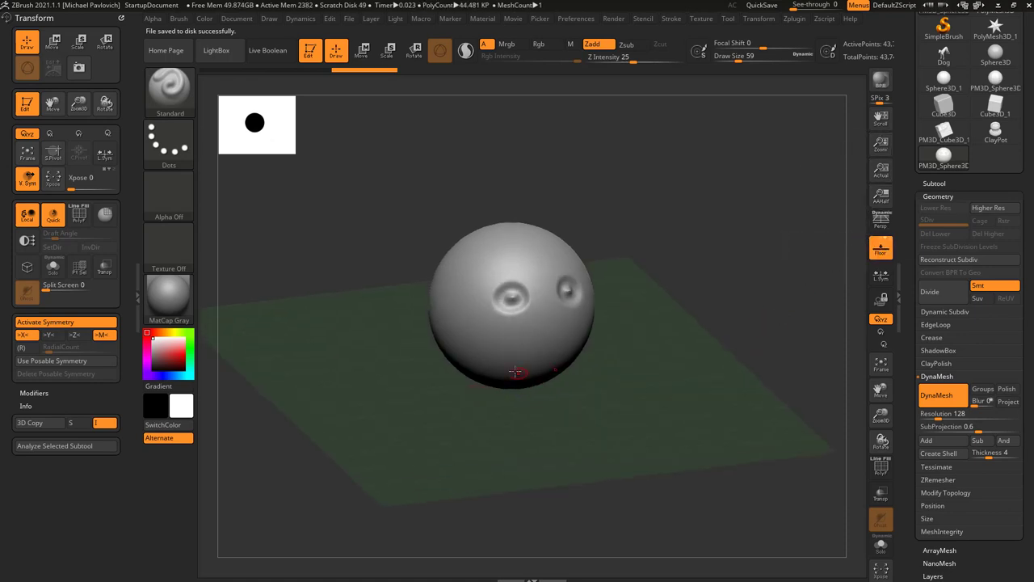
pyautogui.moveTo(704, 392); pyautogui.dragTo(693, 379)
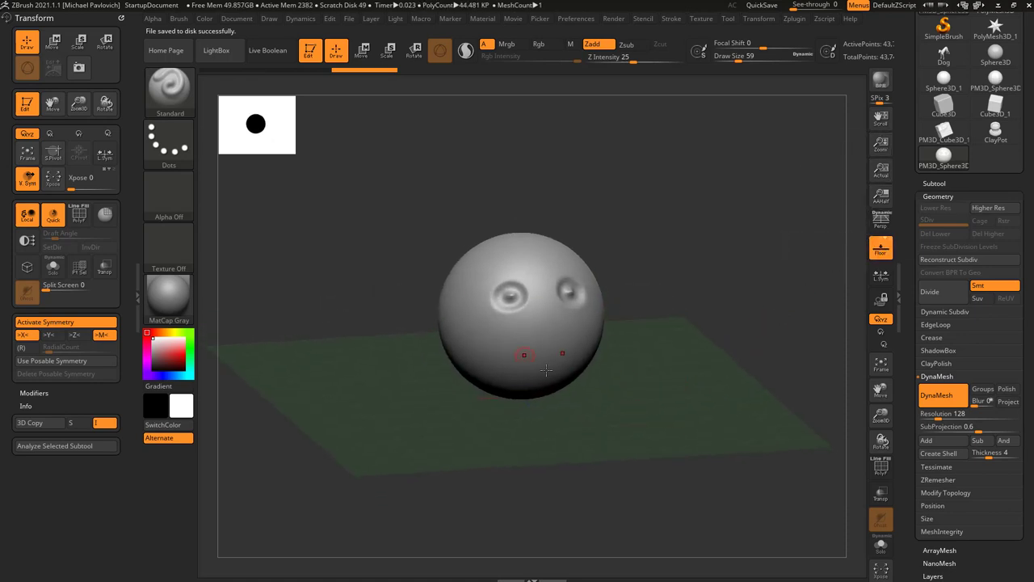
pyautogui.moveTo(662, 325); pyautogui.dragTo(675, 353)
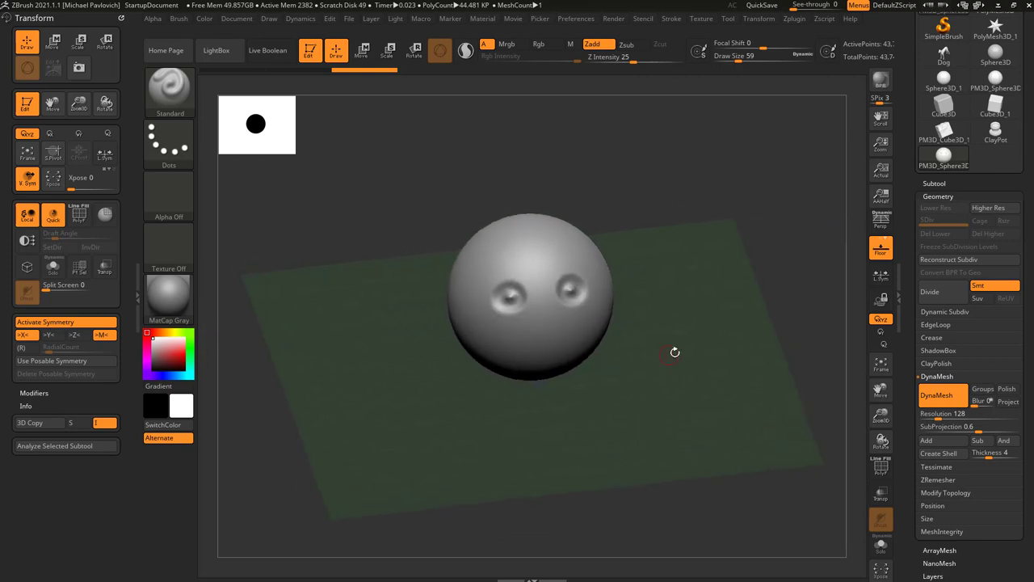
pyautogui.click(877, 249)
pyautogui.moveTo(737, 354); pyautogui.dragTo(727, 324)
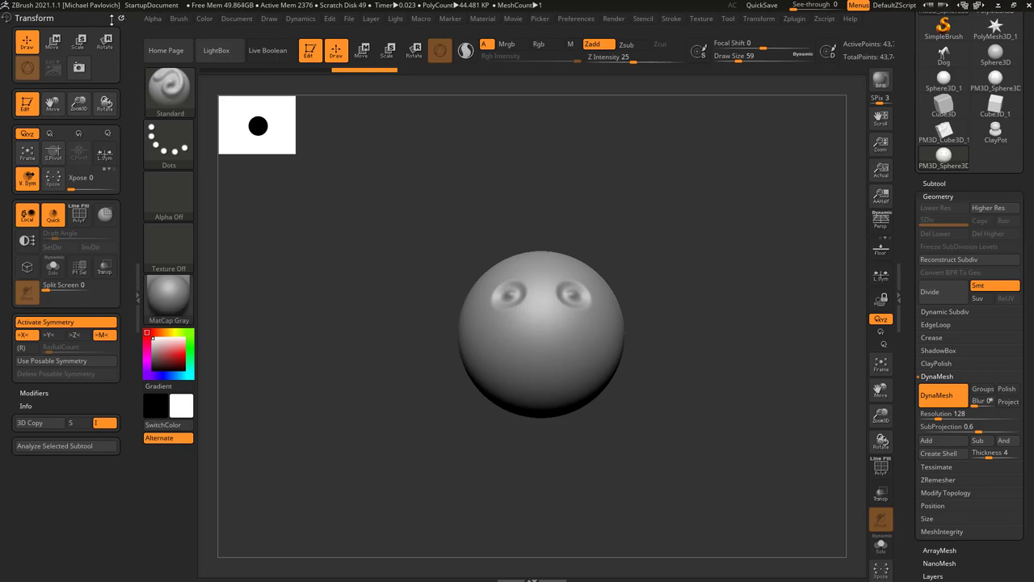
# Step: Remove the Transform palette from the tray and dock the Brush palette in its place
pyautogui.click(121, 17)
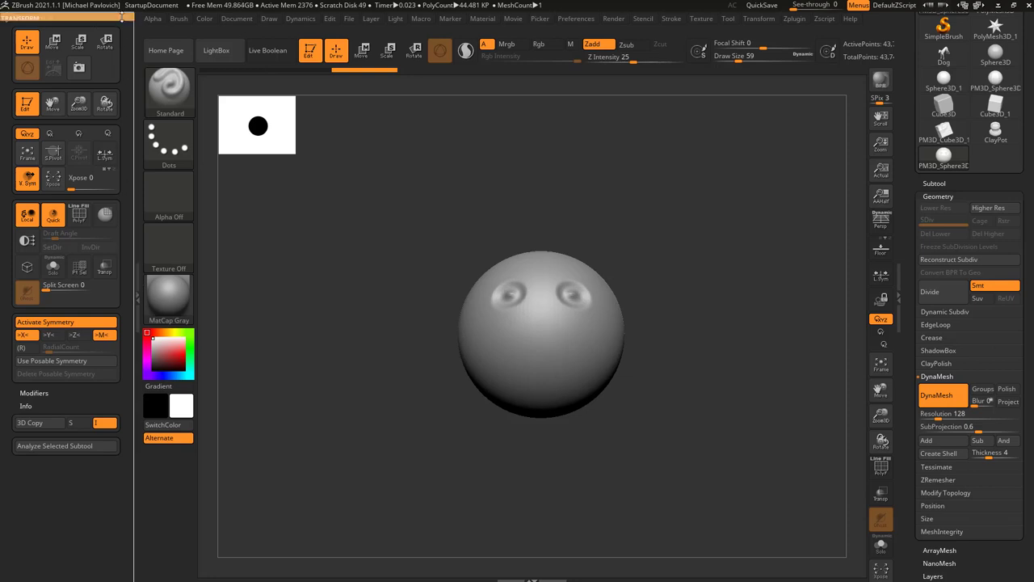
pyautogui.click(179, 20)
pyautogui.click(172, 31)
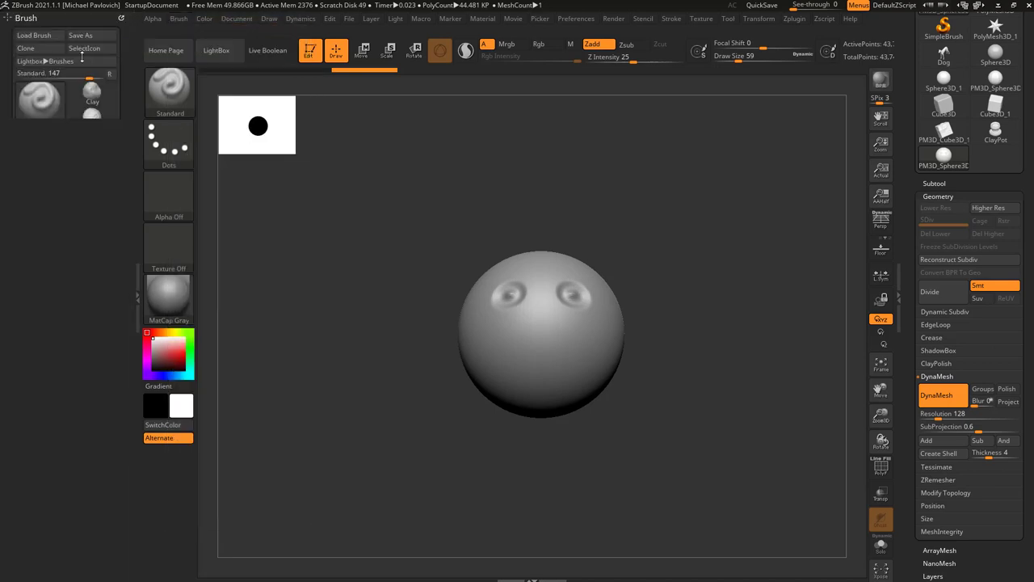
pyautogui.moveTo(181, 321)
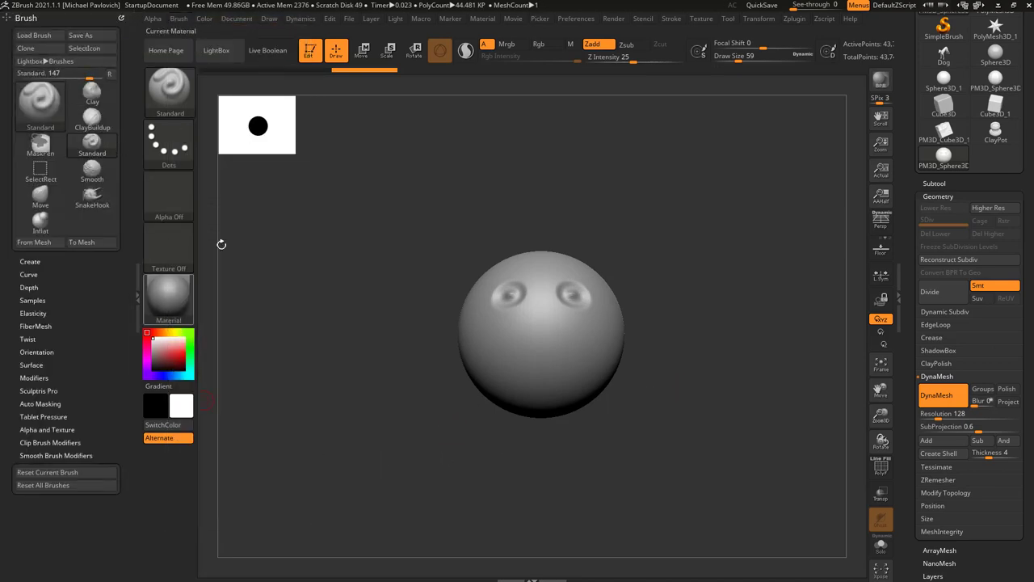
pyautogui.moveTo(910, 233); pyautogui.dragTo(909, 335)
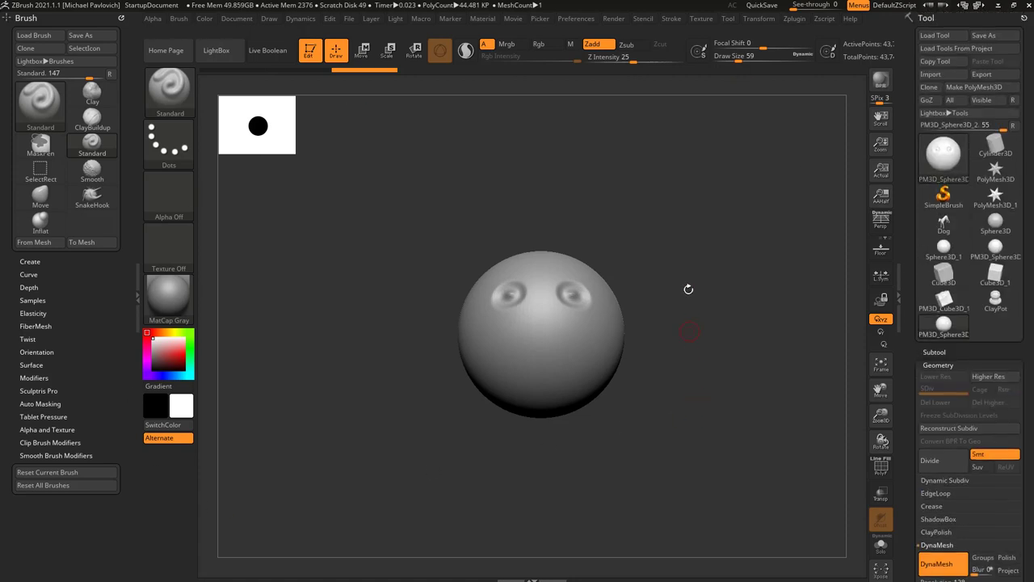
# Step: Store the configuration with the docked Brush palette so it loads at startup
pyautogui.click(579, 18)
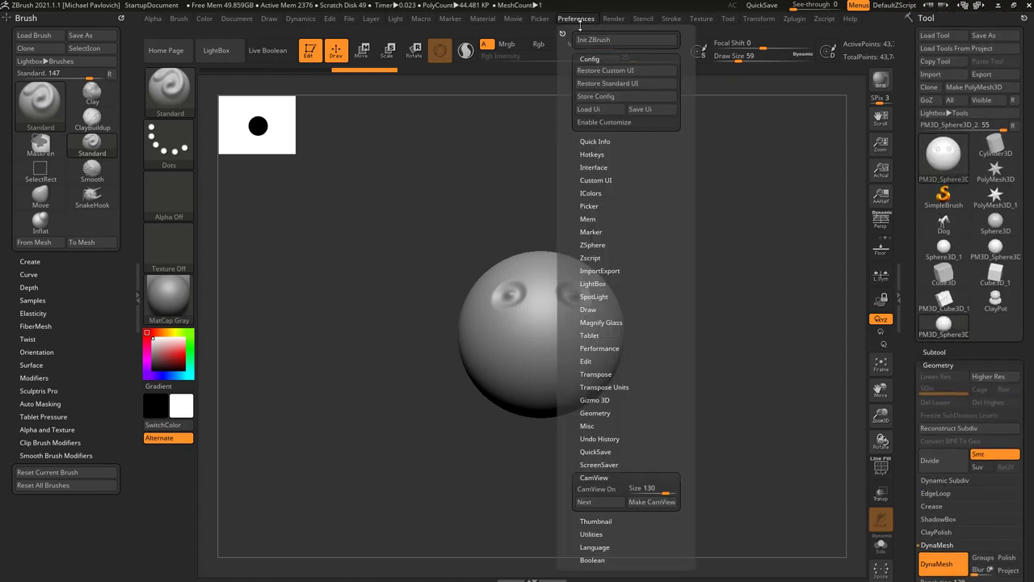
pyautogui.click(616, 97)
pyautogui.click(556, 274)
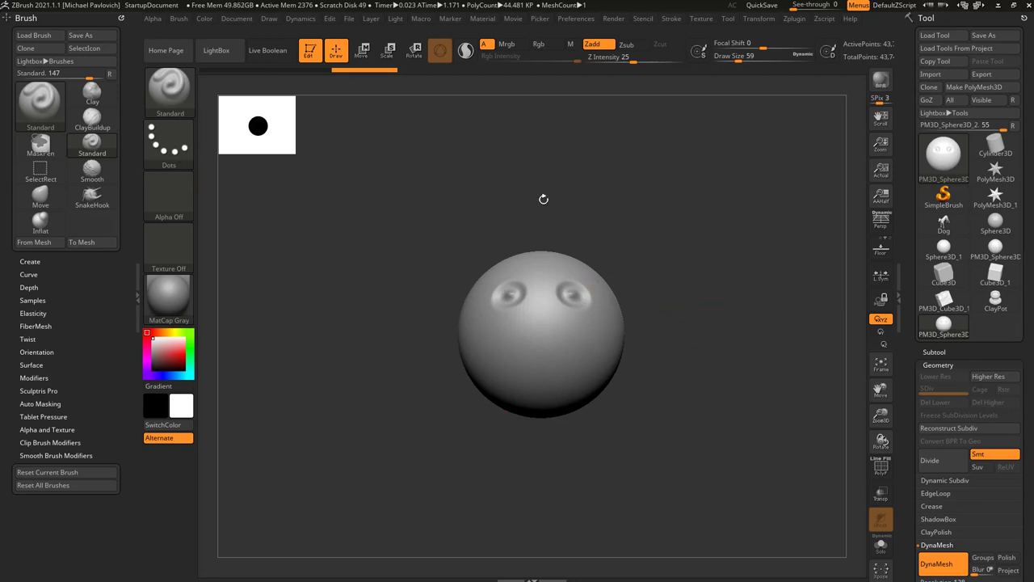
# Step: Sculpt symmetrical curved ridges over both eyes of the sphere with the Standard brush
pyautogui.moveTo(739, 292)
pyautogui.keyDown('alt'); pyautogui.mouseDown()
pyautogui.moveTo(774, 320)
pyautogui.moveTo(760, 308)
pyautogui.mouseUp(); pyautogui.keyUp('alt')
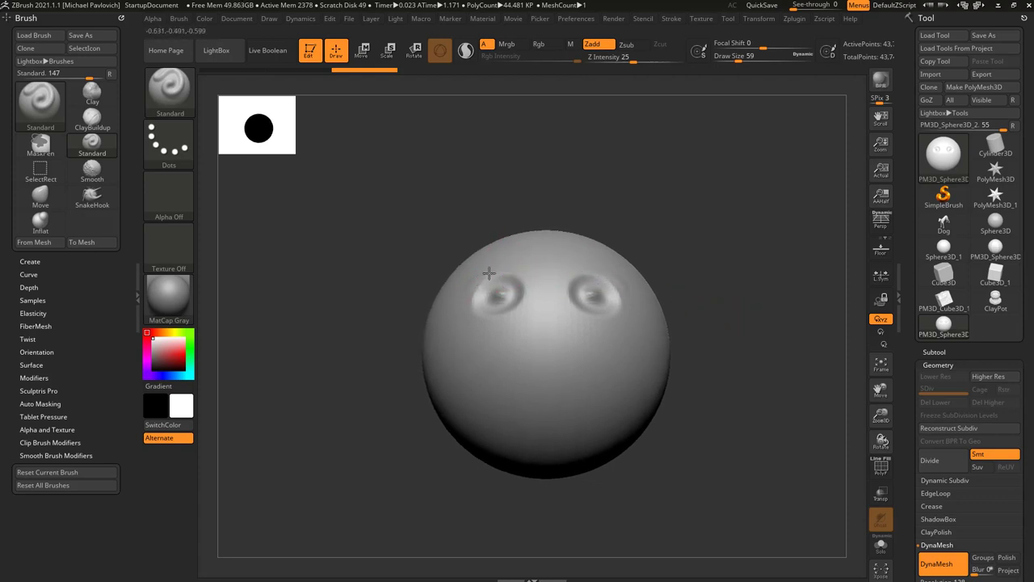
pyautogui.moveTo(489, 273)
pyautogui.mouseDown()
pyautogui.moveTo(528, 298)
pyautogui.moveTo(526, 282)
pyautogui.moveTo(477, 279)
pyautogui.moveTo(472, 299)
pyautogui.moveTo(504, 270)
pyautogui.moveTo(529, 296)
pyautogui.moveTo(516, 269)
pyautogui.moveTo(483, 312)
pyautogui.mouseUp()
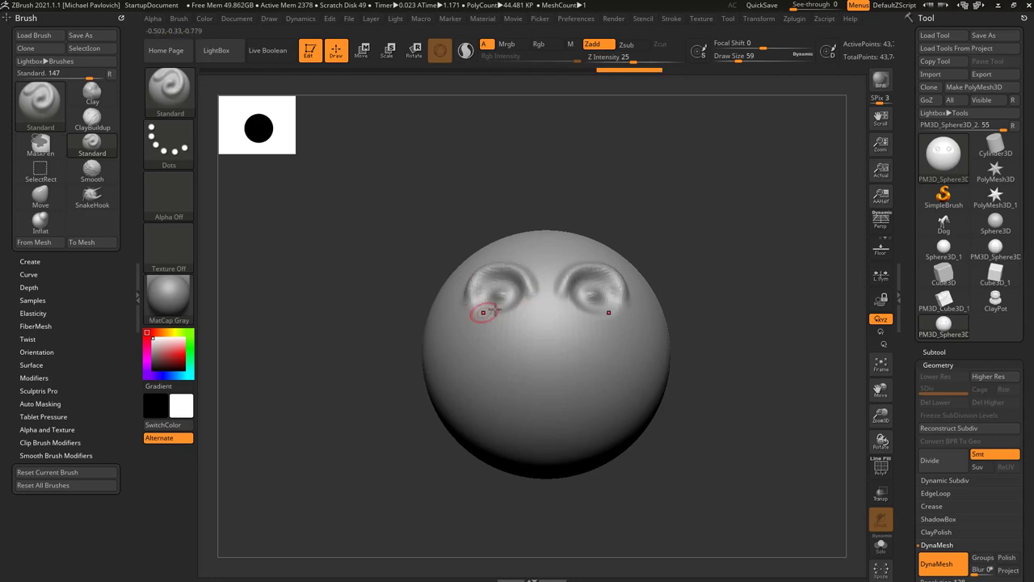
# Step: Set the draw size to 172 and sculpt a broad, soft stroke on the cheek below the eye
pyautogui.moveTo(716, 294)
pyautogui.mouseDown()
pyautogui.moveTo(688, 272)
pyautogui.moveTo(726, 276)
pyautogui.moveTo(687, 274)
pyautogui.moveTo(677, 229)
pyautogui.mouseUp()
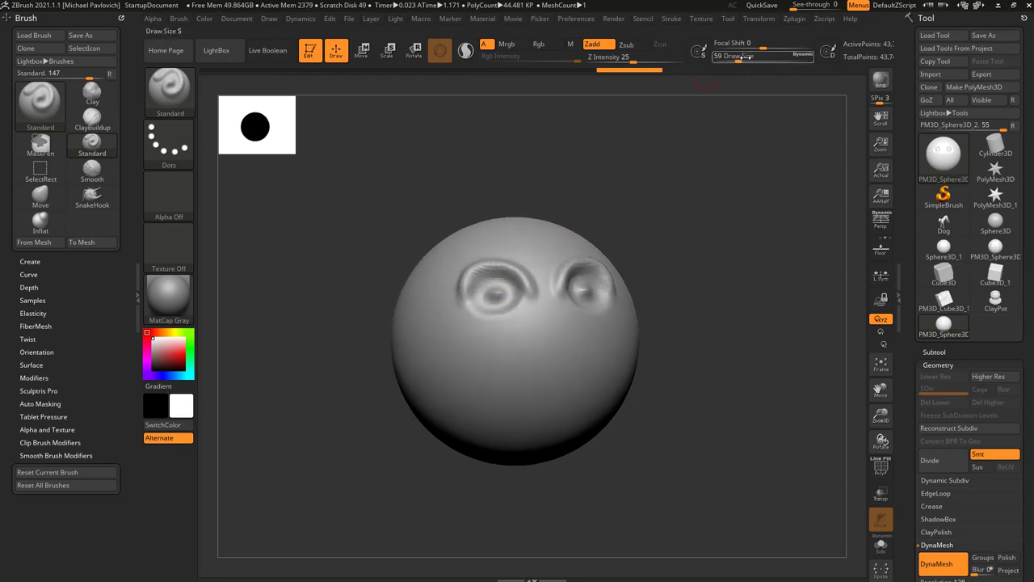
pyautogui.moveTo(748, 57); pyautogui.dragTo(755, 57)
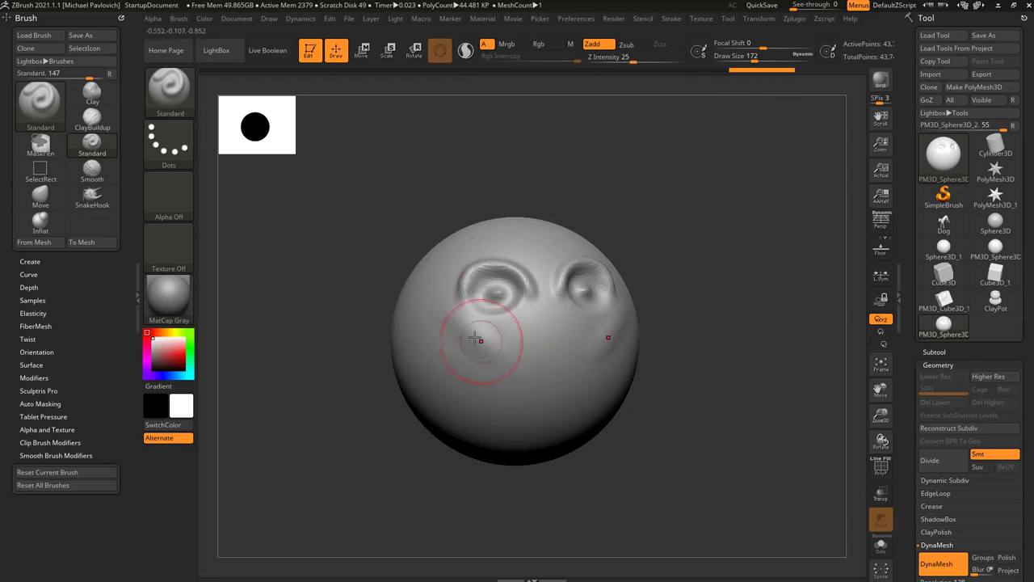
pyautogui.moveTo(474, 337); pyautogui.dragTo(495, 350)
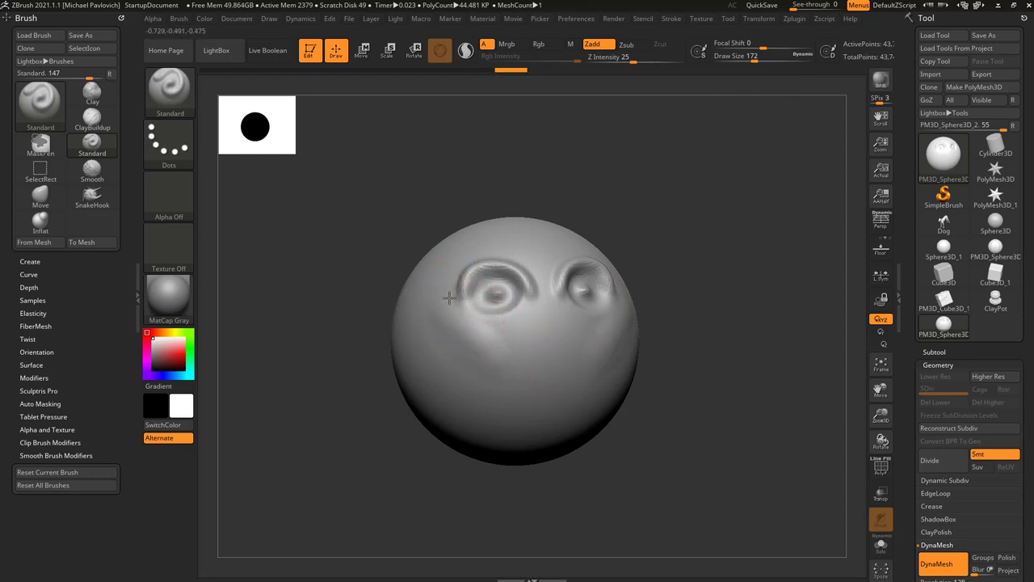
# Step: Sculpt another broad symmetrical stroke with the Standard brush down the cheeks below the eyes
pyautogui.moveTo(443, 307)
pyautogui.mouseDown()
pyautogui.moveTo(501, 349)
pyautogui.moveTo(529, 343)
pyautogui.moveTo(493, 351)
pyautogui.mouseUp()
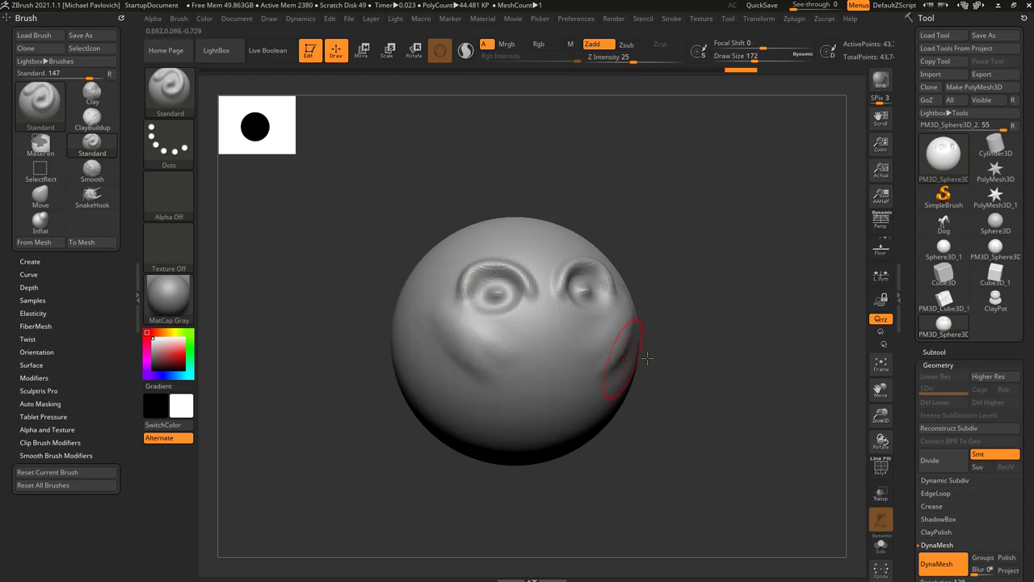
pyautogui.moveTo(670, 345); pyautogui.dragTo(647, 332)
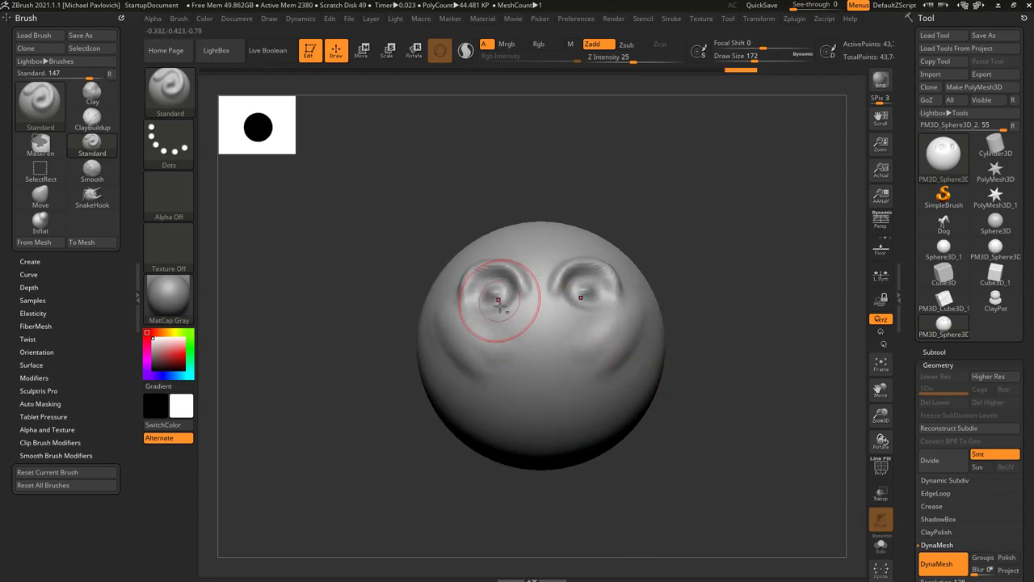
pyautogui.moveTo(499, 306)
pyautogui.keyDown('alt'); pyautogui.mouseDown()
pyautogui.moveTo(506, 312)
pyautogui.moveTo(480, 296)
pyautogui.moveTo(516, 299)
pyautogui.mouseUp(); pyautogui.keyUp('alt')
pyautogui.moveTo(789, 340)
pyautogui.mouseDown()
pyautogui.moveTo(737, 333)
pyautogui.moveTo(786, 330)
pyautogui.mouseUp()
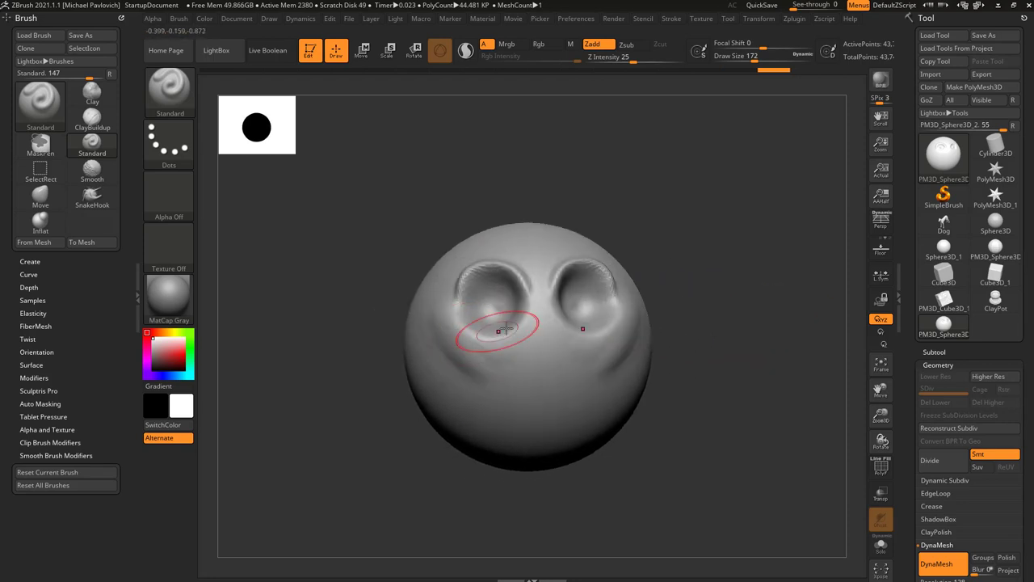
pyautogui.hotkey('ctrl', 'z')
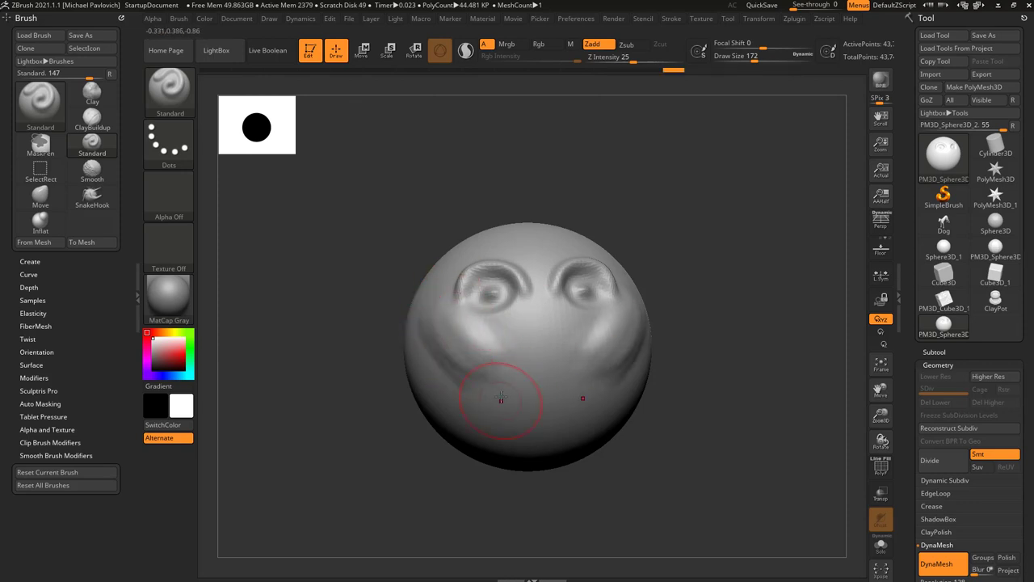
# Step: Build up both cheeks with two more strokes, and carve the creases below them using Zsub before restoring Zadd
pyautogui.moveTo(434, 303)
pyautogui.mouseDown()
pyautogui.moveTo(446, 338)
pyautogui.moveTo(489, 387)
pyautogui.mouseUp()
pyautogui.moveTo(433, 303)
pyautogui.mouseDown()
pyautogui.moveTo(444, 335)
pyautogui.moveTo(488, 383)
pyautogui.mouseUp()
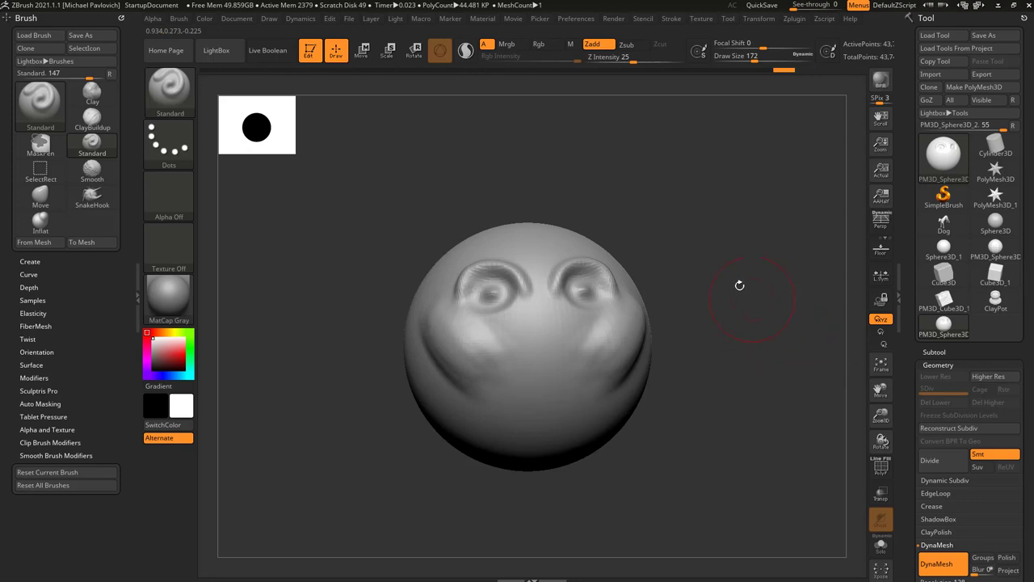
pyautogui.click(627, 44)
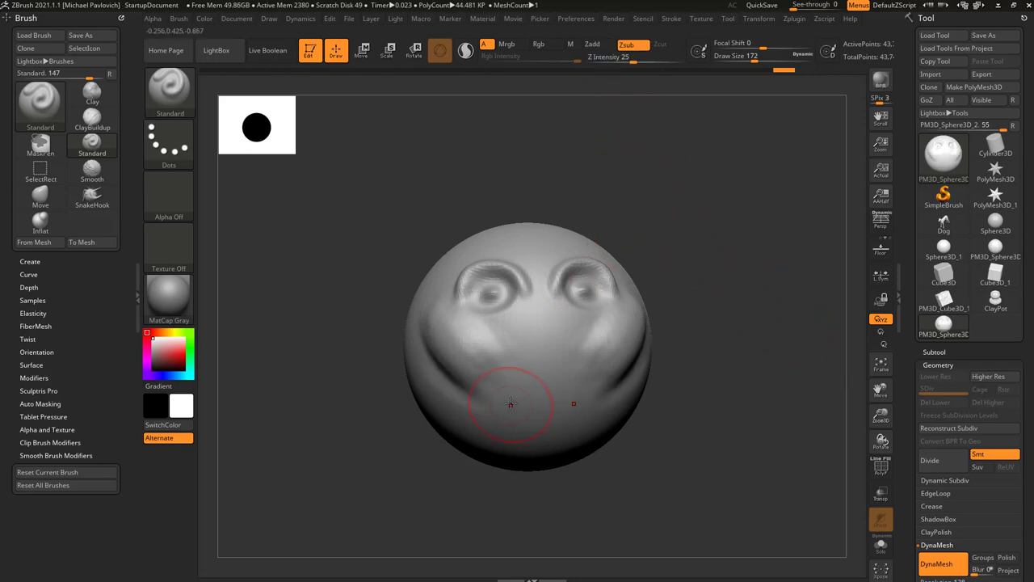
pyautogui.moveTo(427, 347); pyautogui.dragTo(487, 402)
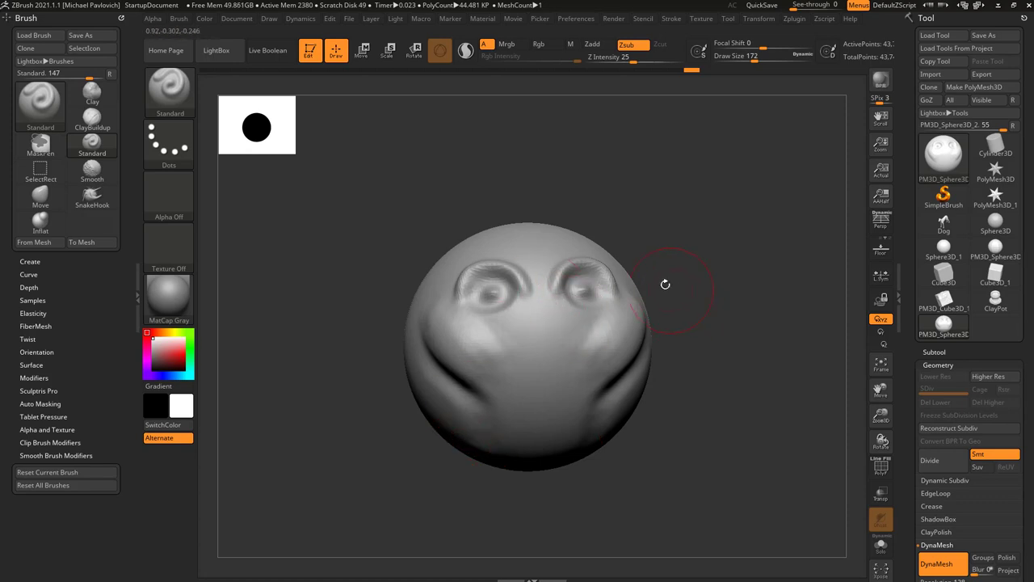
pyautogui.click(606, 45)
pyautogui.press('alt')
pyautogui.press('alt')
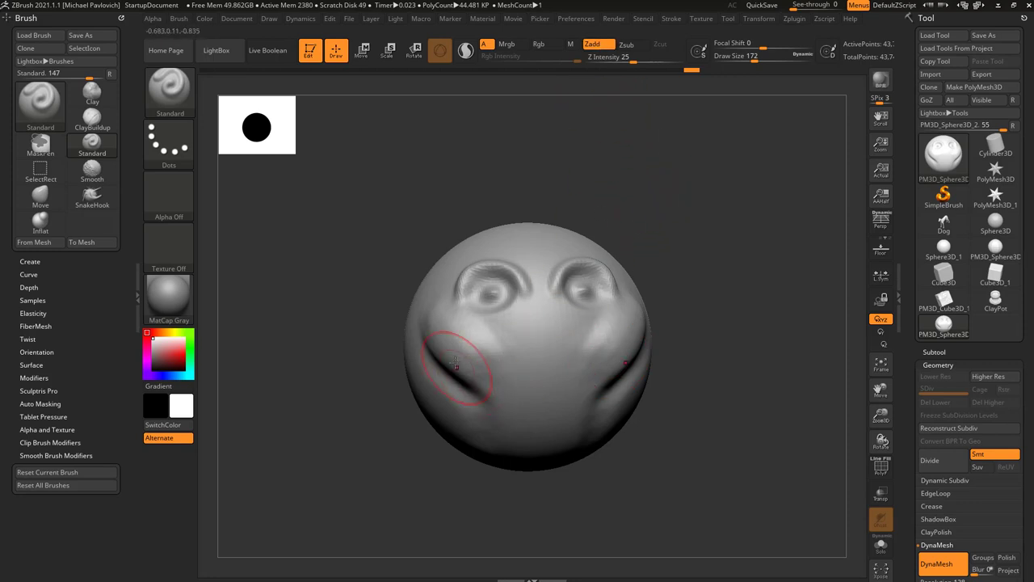
# Step: Build up the muzzle beside the cheek creases and raise the rims around both eyes with the Standard brush
pyautogui.moveTo(498, 429); pyautogui.dragTo(488, 394)
pyautogui.moveTo(493, 392); pyautogui.dragTo(598, 289, button='right')
pyautogui.moveTo(453, 315); pyautogui.dragTo(507, 380)
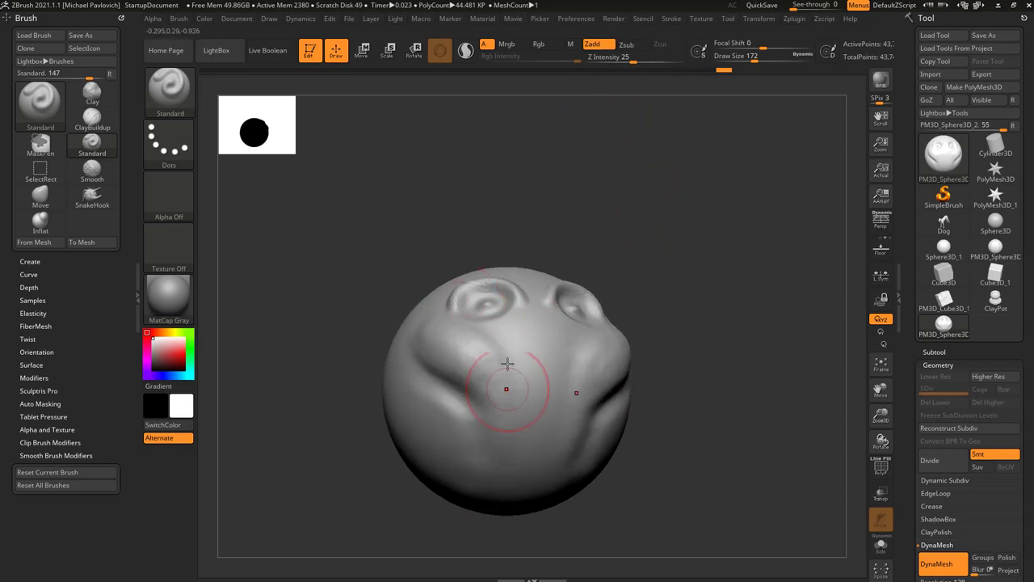
pyautogui.moveTo(508, 365); pyautogui.dragTo(594, 412, button='right')
pyautogui.moveTo(457, 291)
pyautogui.mouseDown()
pyautogui.moveTo(499, 312)
pyautogui.moveTo(489, 331)
pyautogui.moveTo(509, 305)
pyautogui.moveTo(526, 327)
pyautogui.mouseUp()
pyautogui.moveTo(449, 309)
pyautogui.mouseDown()
pyautogui.moveTo(514, 319)
pyautogui.moveTo(452, 329)
pyautogui.mouseUp()
pyautogui.moveTo(720, 309)
pyautogui.mouseDown()
pyautogui.moveTo(751, 286)
pyautogui.moveTo(733, 263)
pyautogui.moveTo(721, 283)
pyautogui.mouseUp()
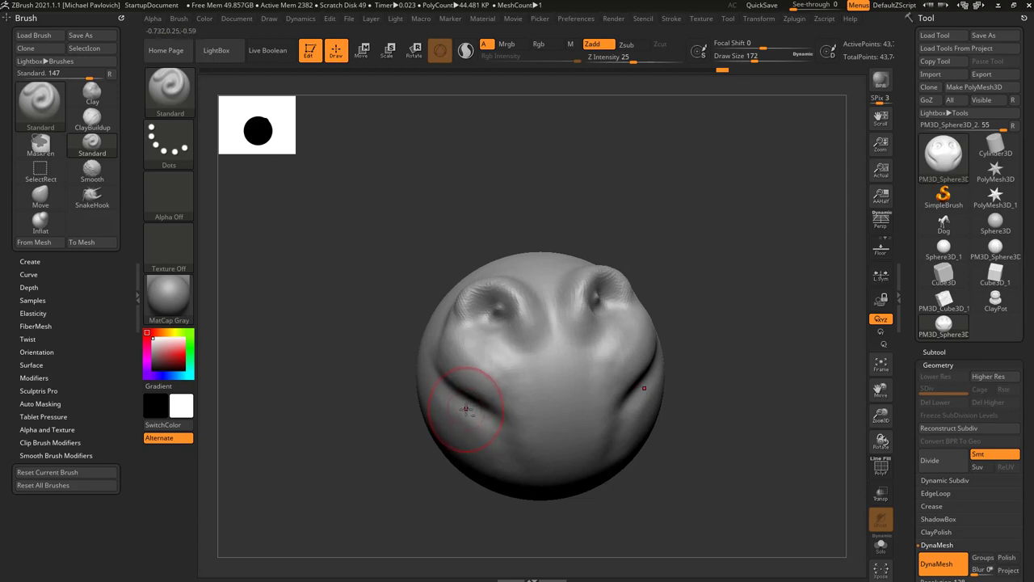
# Step: Carve both eye sockets deeper by inverting the Standard brush, and rework the area under the upper rims
pyautogui.moveTo(490, 307)
pyautogui.keyDown('alt'); pyautogui.mouseDown()
pyautogui.moveTo(505, 314)
pyautogui.moveTo(503, 343)
pyautogui.moveTo(503, 327)
pyautogui.moveTo(473, 342)
pyautogui.moveTo(476, 325)
pyautogui.mouseUp(); pyautogui.keyUp('alt')
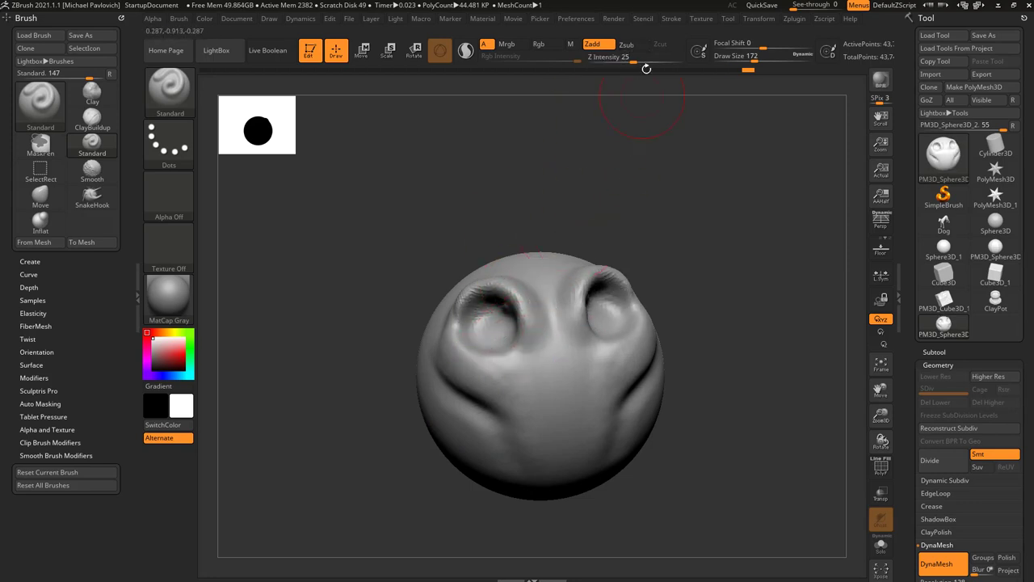
pyautogui.keyDown('alt'); pyautogui.moveTo(482, 326); pyautogui.dragTo(488, 316); pyautogui.keyUp('alt')
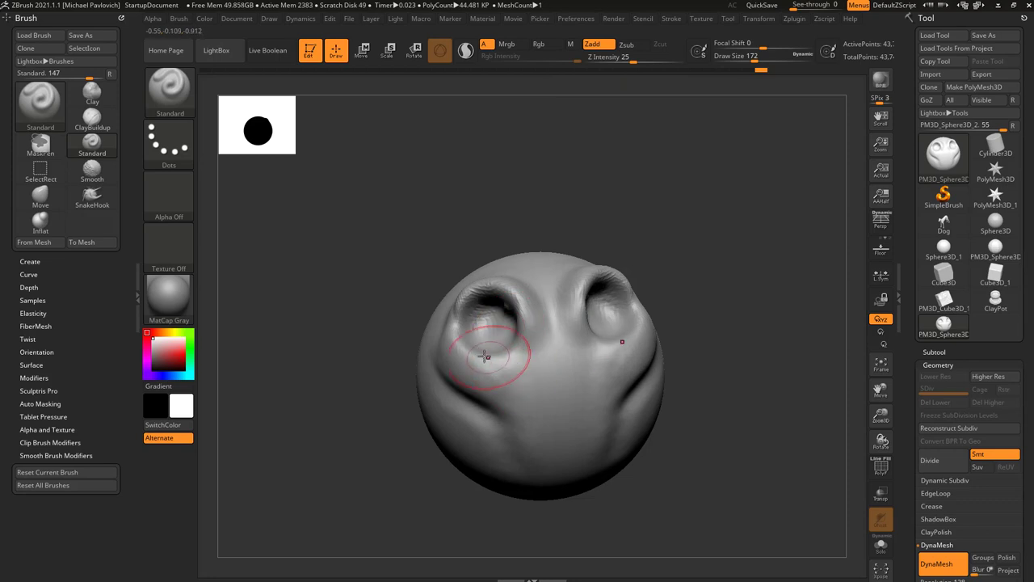
pyautogui.moveTo(483, 295); pyautogui.dragTo(474, 302)
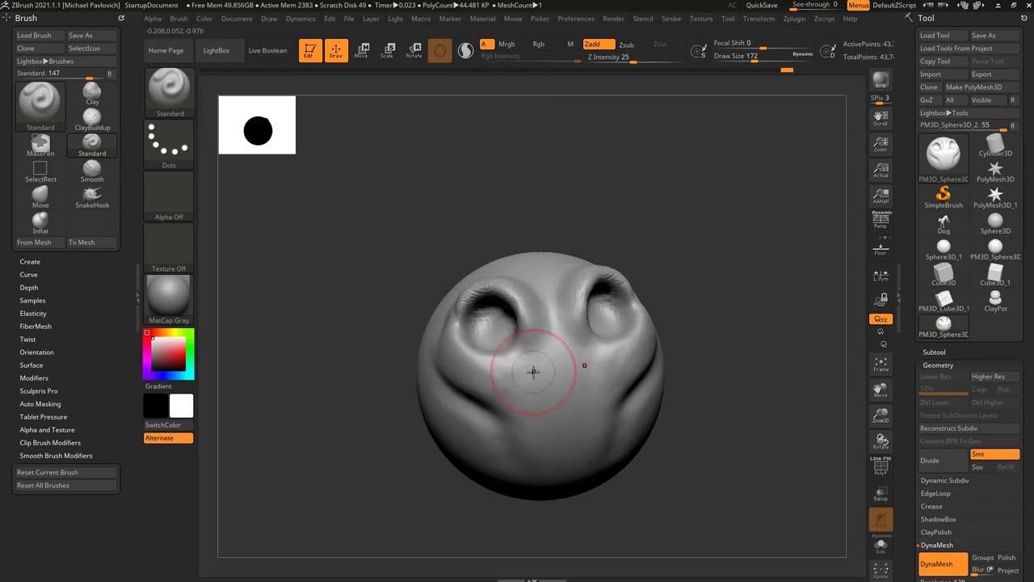
# Step: Check the stretched mesh in the PolyFrame wireframe and rebuild the sculpt's DynaMesh at resolution 128
pyautogui.moveTo(910, 390); pyautogui.dragTo(907, 287)
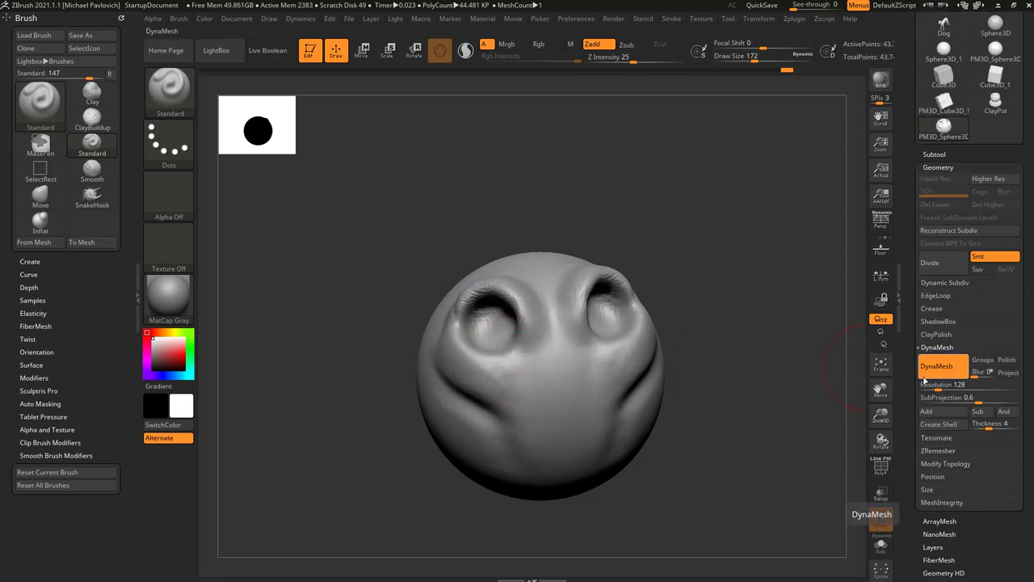
pyautogui.click(881, 220)
pyautogui.click(880, 223)
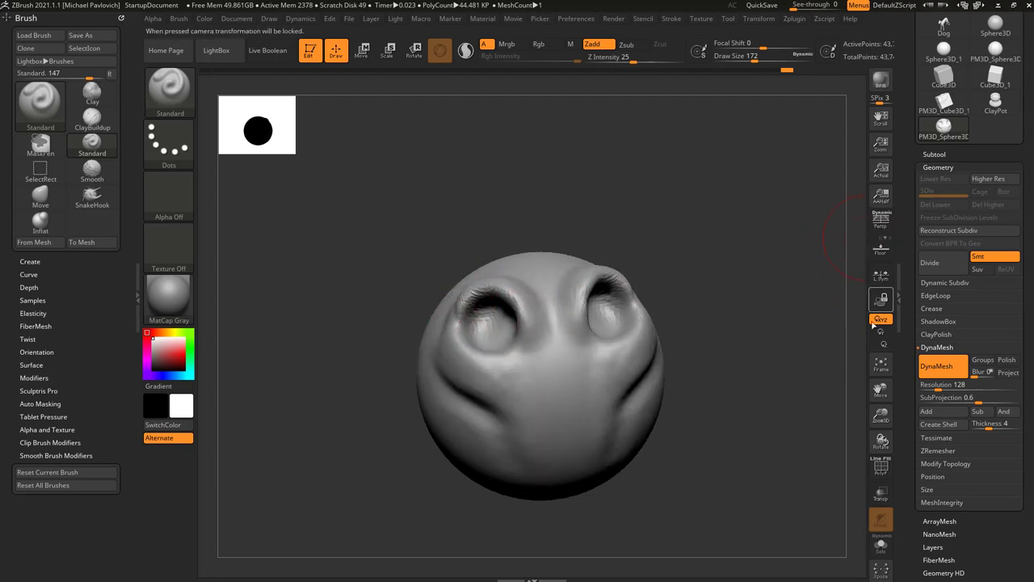
pyautogui.click(880, 468)
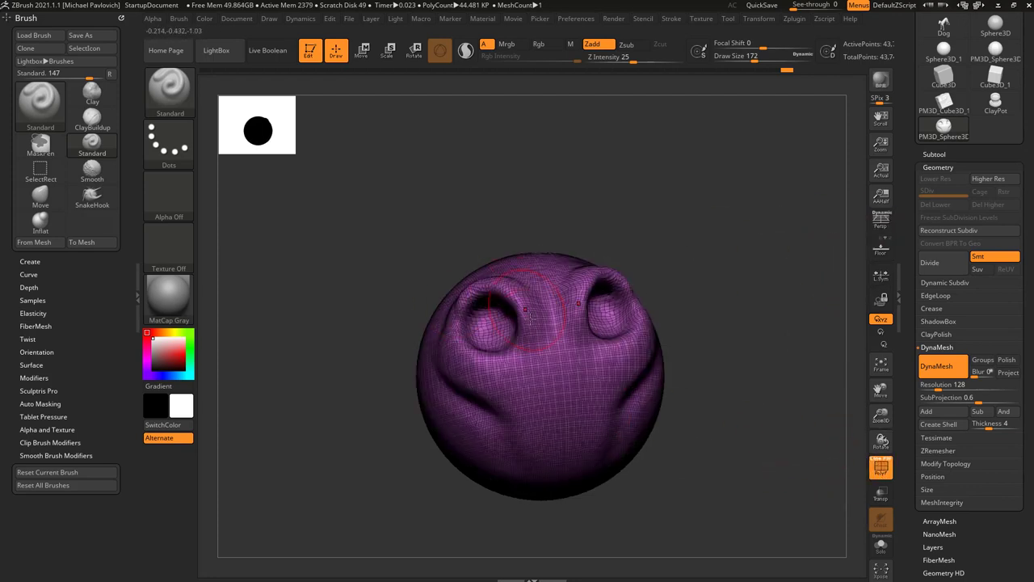
pyautogui.click(877, 462)
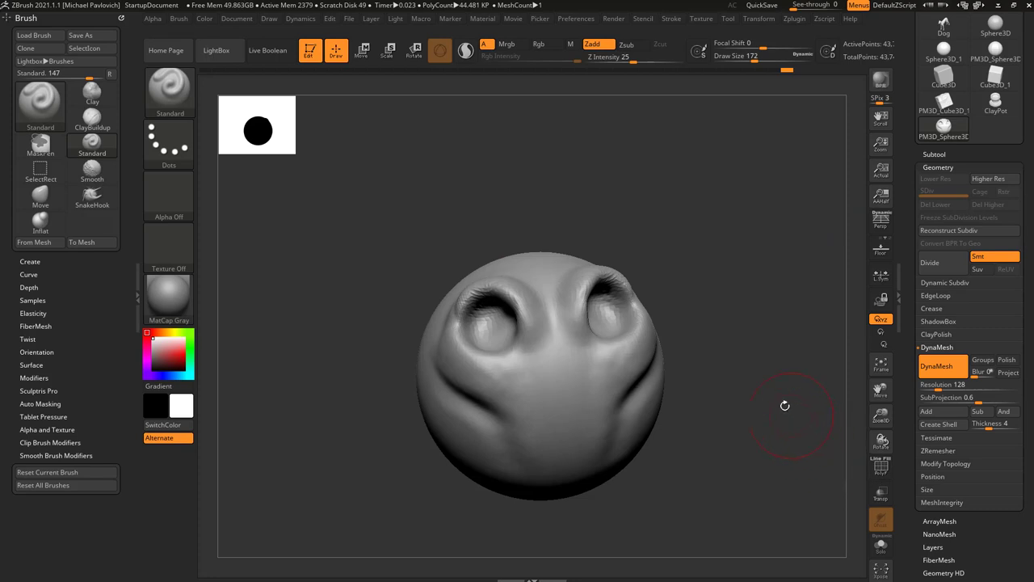
pyautogui.keyDown('ctrl'); pyautogui.moveTo(731, 185); pyautogui.dragTo(790, 223); pyautogui.keyUp('ctrl')
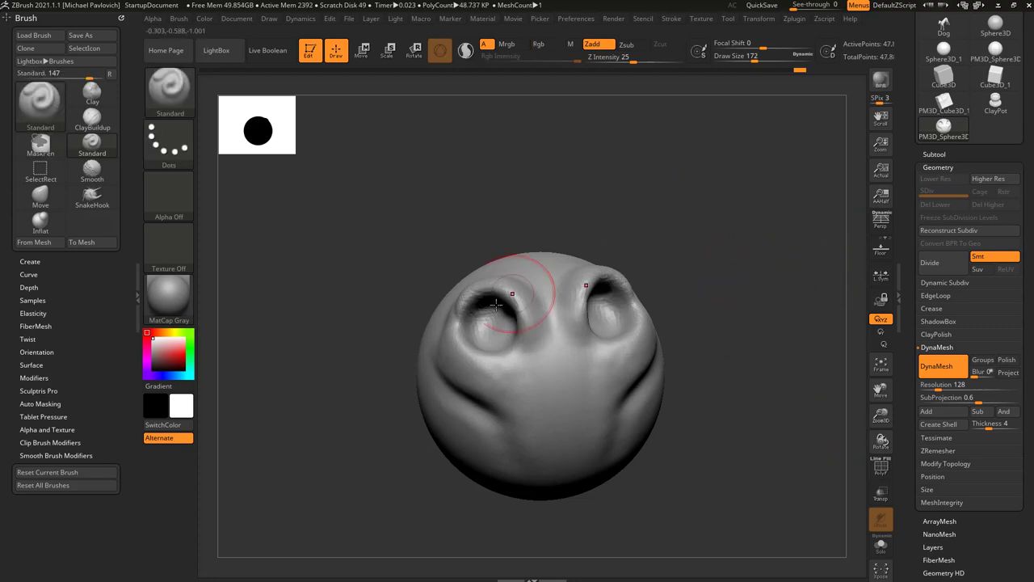
# Step: Reduce the draw size to 140 and build up the lower eye rims, cheeks and the folds running toward the chin
pyautogui.moveTo(456, 333)
pyautogui.mouseDown()
pyautogui.moveTo(496, 282)
pyautogui.moveTo(468, 348)
pyautogui.moveTo(509, 388)
pyautogui.mouseUp()
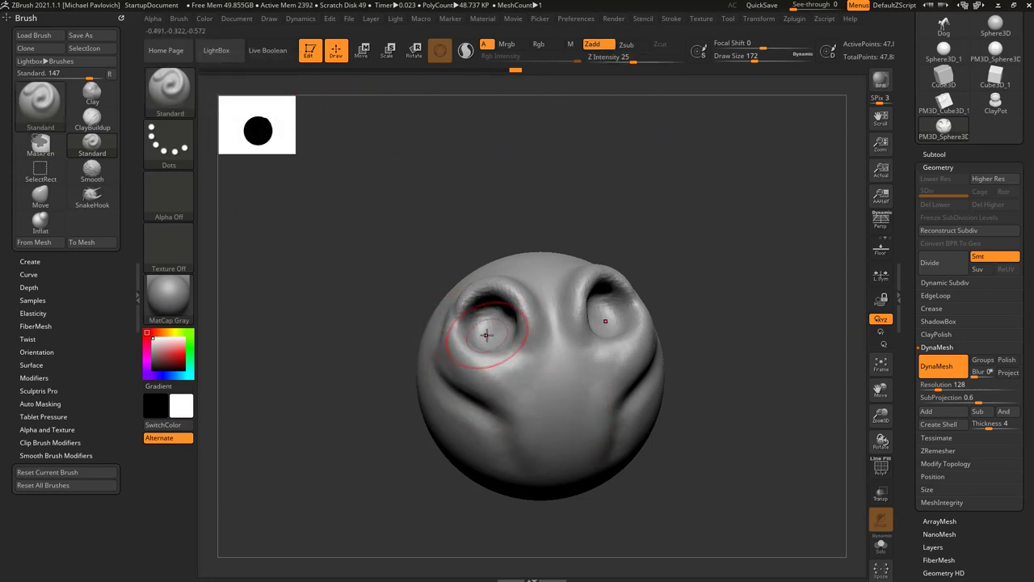
pyautogui.press('[')
pyautogui.moveTo(463, 336); pyautogui.dragTo(520, 436)
pyautogui.moveTo(469, 373); pyautogui.dragTo(519, 444)
pyautogui.moveTo(462, 352)
pyautogui.mouseDown()
pyautogui.moveTo(529, 432)
pyautogui.moveTo(480, 370)
pyautogui.mouseUp()
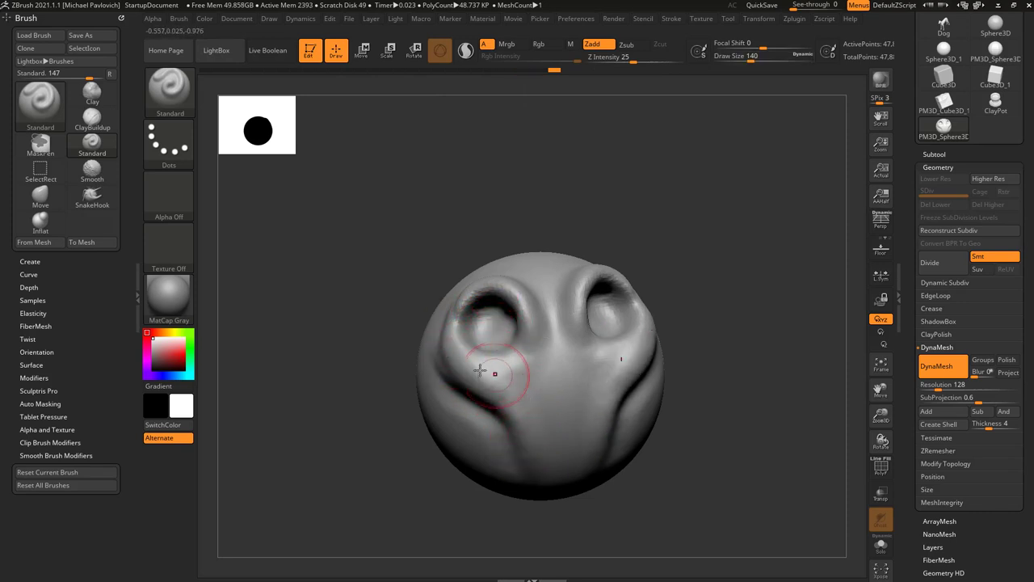
# Step: Sculpt a raised nose ridge between the eyes with the Standard brush
pyautogui.moveTo(553, 291); pyautogui.dragTo(563, 360)
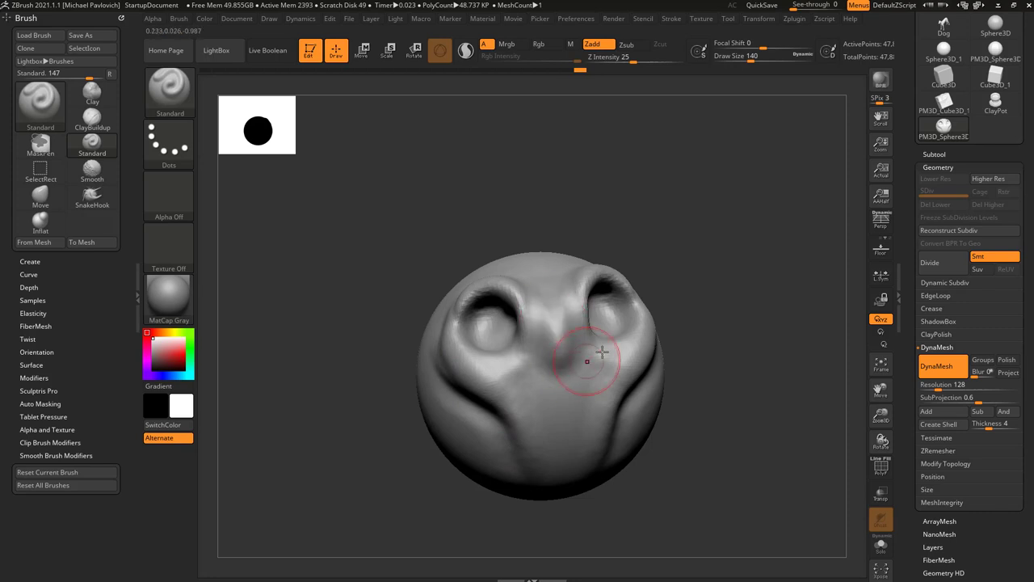
pyautogui.keyDown('alt'); pyautogui.moveTo(602, 352); pyautogui.dragTo(575, 347, button='right'); pyautogui.keyUp('alt')
pyautogui.moveTo(533, 342); pyautogui.dragTo(529, 326)
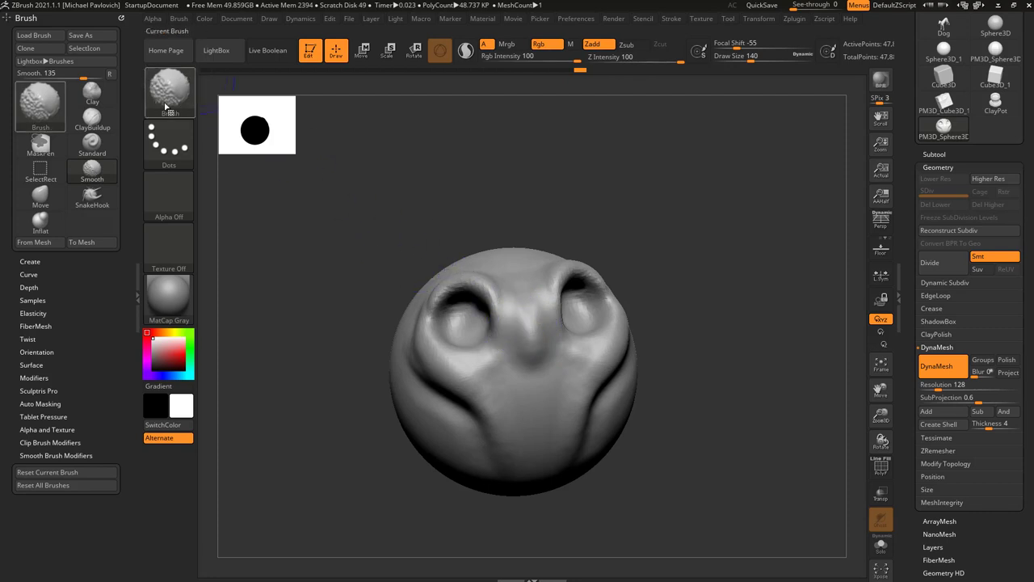
pyautogui.moveTo(571, 328); pyautogui.dragTo(543, 336)
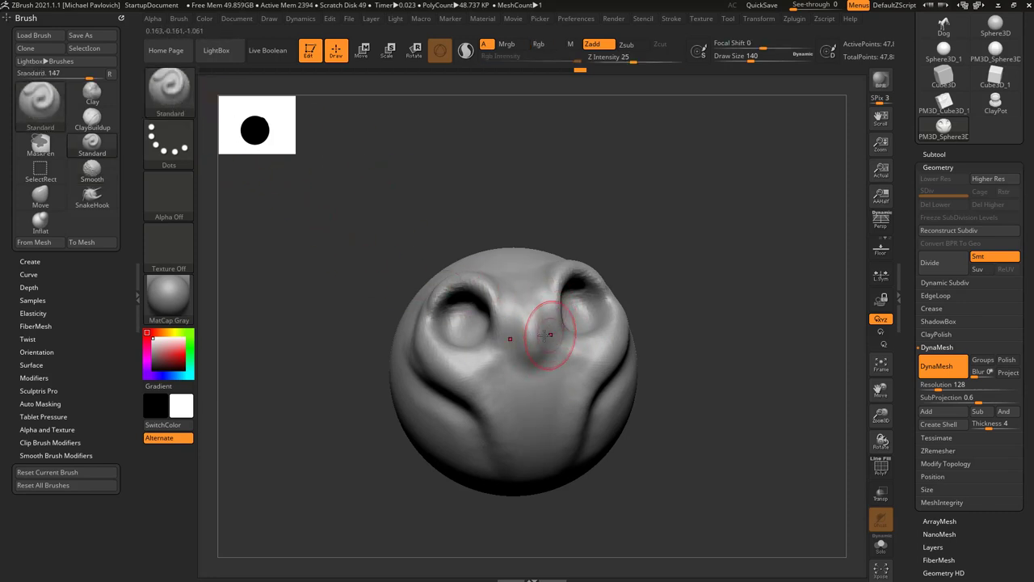
# Step: Smooth the nose bridge and the surface around the eyes, and check the mesh flow in the PolyFrame wireframe
pyautogui.press('shift')
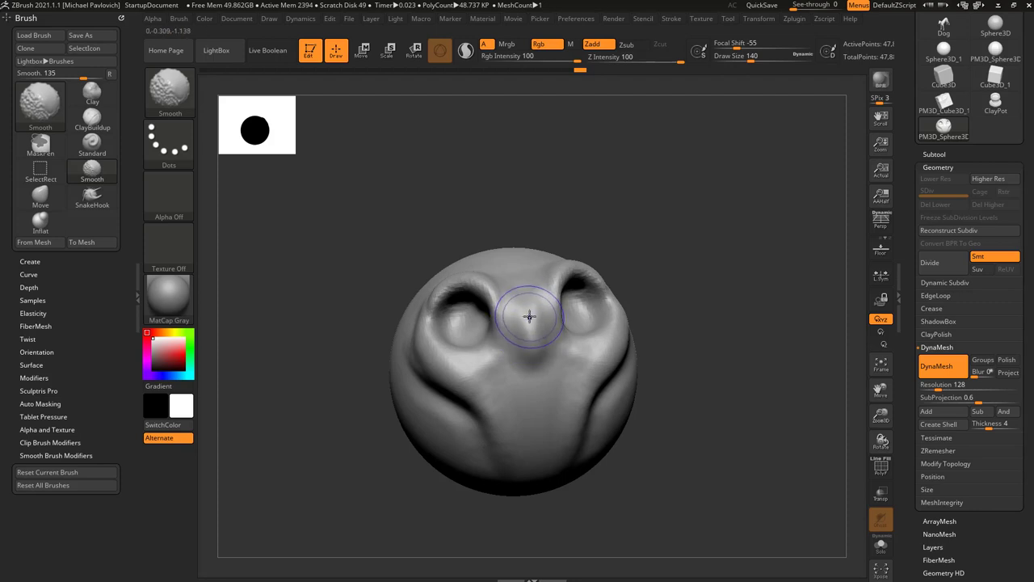
pyautogui.moveTo(524, 304)
pyautogui.keyDown('shift'); pyautogui.mouseDown()
pyautogui.moveTo(534, 360)
pyautogui.moveTo(518, 289)
pyautogui.mouseUp(); pyautogui.keyUp('shift')
pyautogui.moveTo(521, 340)
pyautogui.keyDown('shift'); pyautogui.mouseDown()
pyautogui.moveTo(468, 372)
pyautogui.moveTo(536, 263)
pyautogui.mouseUp(); pyautogui.keyUp('shift')
pyautogui.moveTo(591, 218); pyautogui.dragTo(627, 236)
pyautogui.moveTo(508, 320)
pyautogui.keyDown('shift'); pyautogui.mouseDown()
pyautogui.moveTo(506, 338)
pyautogui.moveTo(498, 296)
pyautogui.moveTo(457, 281)
pyautogui.moveTo(426, 312)
pyautogui.moveTo(467, 378)
pyautogui.mouseUp(); pyautogui.keyUp('shift')
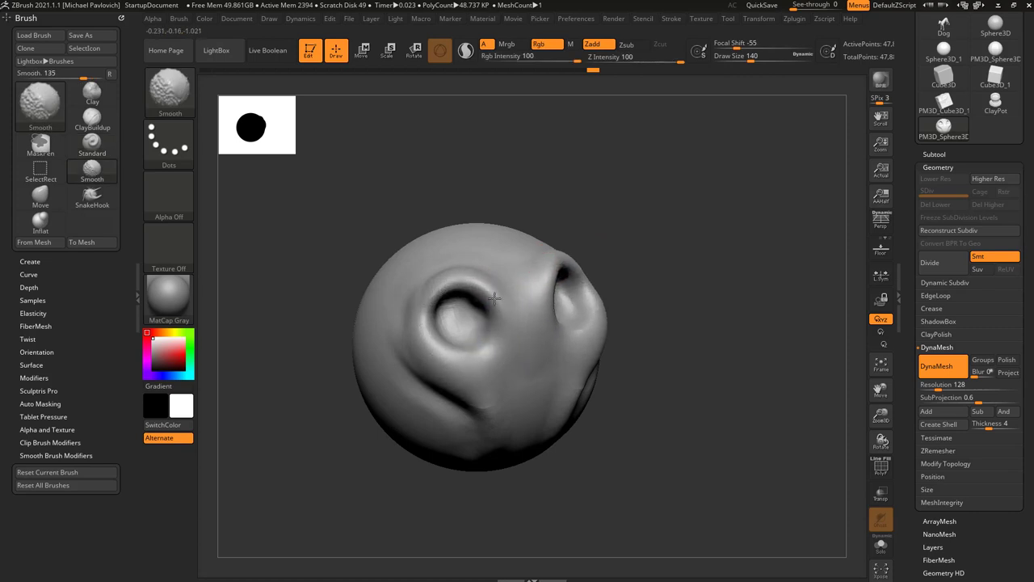
pyautogui.moveTo(494, 298)
pyautogui.keyDown('shift'); pyautogui.mouseDown()
pyautogui.moveTo(433, 319)
pyautogui.moveTo(507, 364)
pyautogui.mouseUp(); pyautogui.keyUp('shift')
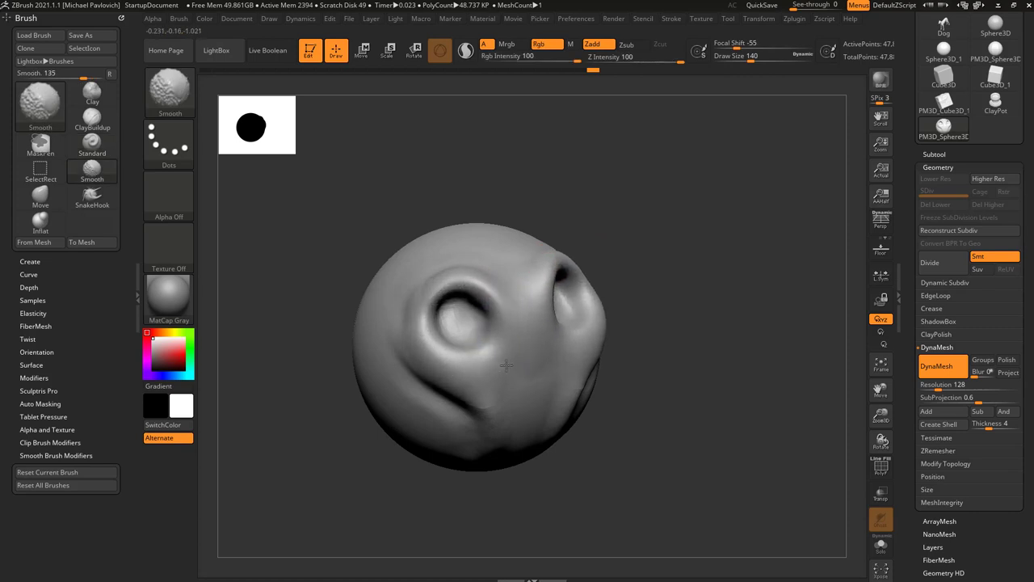
pyautogui.click(882, 469)
pyautogui.keyDown('alt'); pyautogui.moveTo(746, 420); pyautogui.dragTo(731, 427); pyautogui.keyUp('alt')
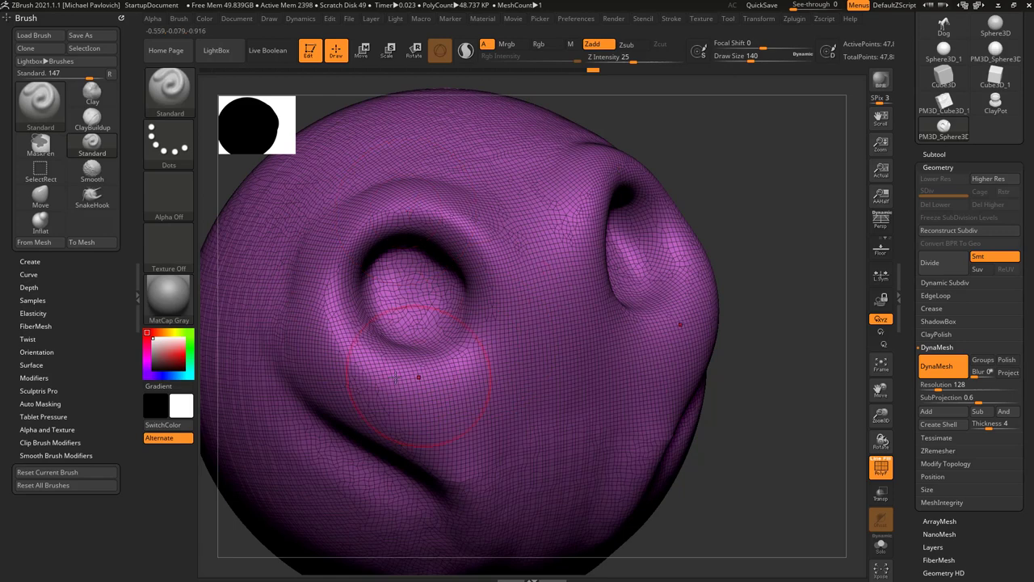
pyautogui.keyDown('alt'); pyautogui.moveTo(770, 306); pyautogui.dragTo(742, 271); pyautogui.keyUp('alt')
pyautogui.moveTo(764, 271)
pyautogui.mouseDown()
pyautogui.moveTo(716, 266)
pyautogui.moveTo(763, 270)
pyautogui.mouseUp()
pyautogui.click(881, 467)
# Step: Raise the area under the eyes and sculpt a pronounced nose down the centre of the face
pyautogui.moveTo(423, 333)
pyautogui.mouseDown()
pyautogui.moveTo(442, 283)
pyautogui.moveTo(505, 316)
pyautogui.moveTo(501, 356)
pyautogui.mouseUp()
pyautogui.moveTo(499, 298); pyautogui.dragTo(540, 380)
pyautogui.moveTo(512, 313); pyautogui.dragTo(540, 384)
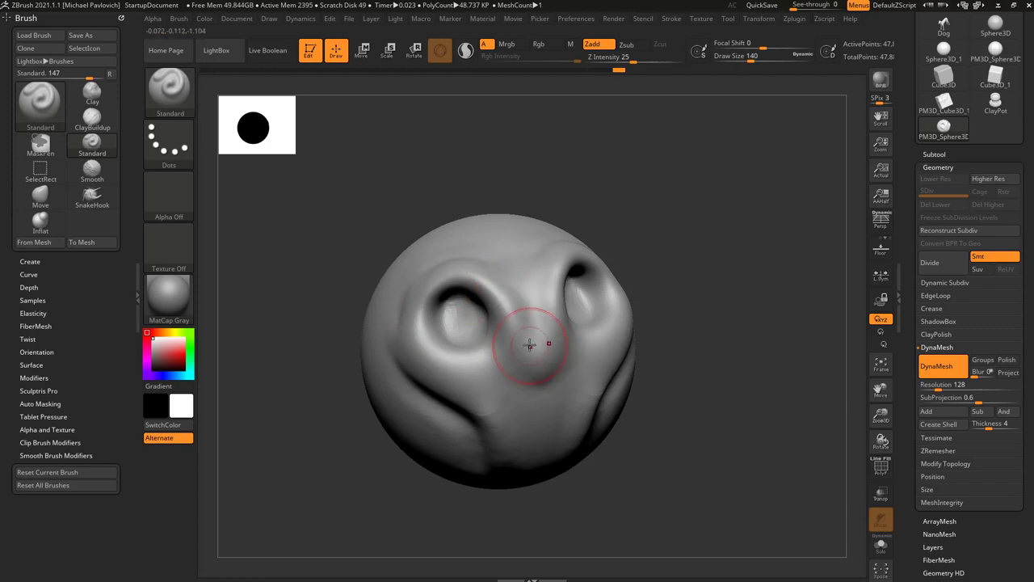
pyautogui.moveTo(524, 326); pyautogui.dragTo(547, 403)
pyautogui.moveTo(674, 370); pyautogui.dragTo(648, 328)
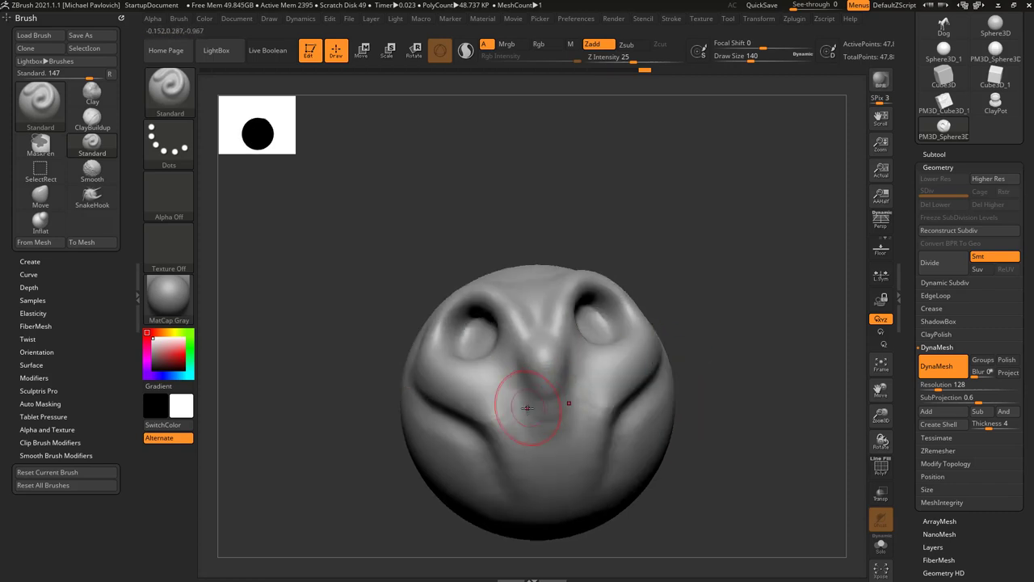
# Step: Sculpt a protruding upper lip beneath the nose that joins the cheek folds
pyautogui.moveTo(525, 401); pyautogui.dragTo(575, 410)
pyautogui.moveTo(675, 389); pyautogui.dragTo(642, 393)
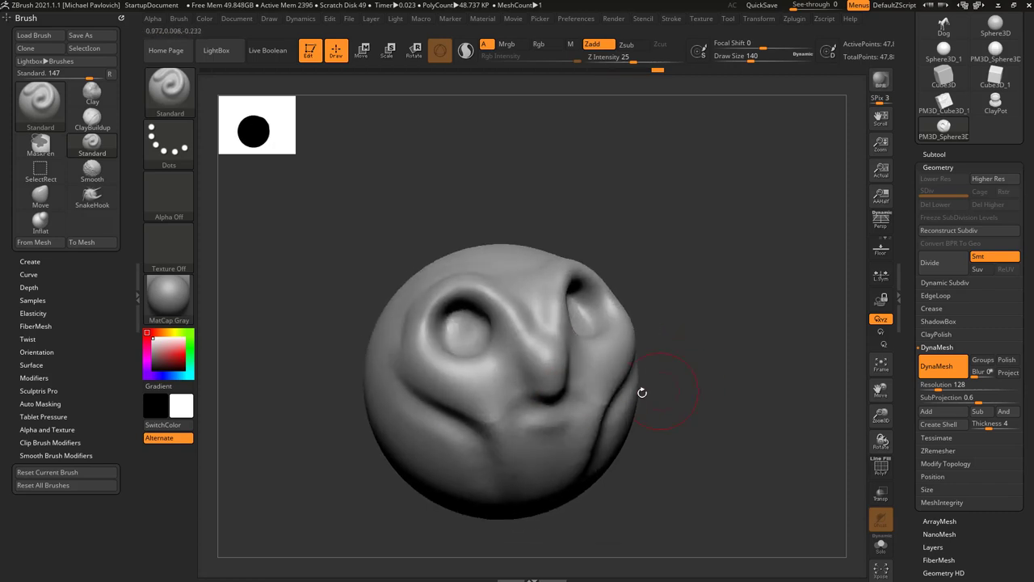
pyautogui.moveTo(561, 433)
pyautogui.mouseDown()
pyautogui.moveTo(527, 424)
pyautogui.moveTo(592, 414)
pyautogui.moveTo(537, 417)
pyautogui.mouseUp()
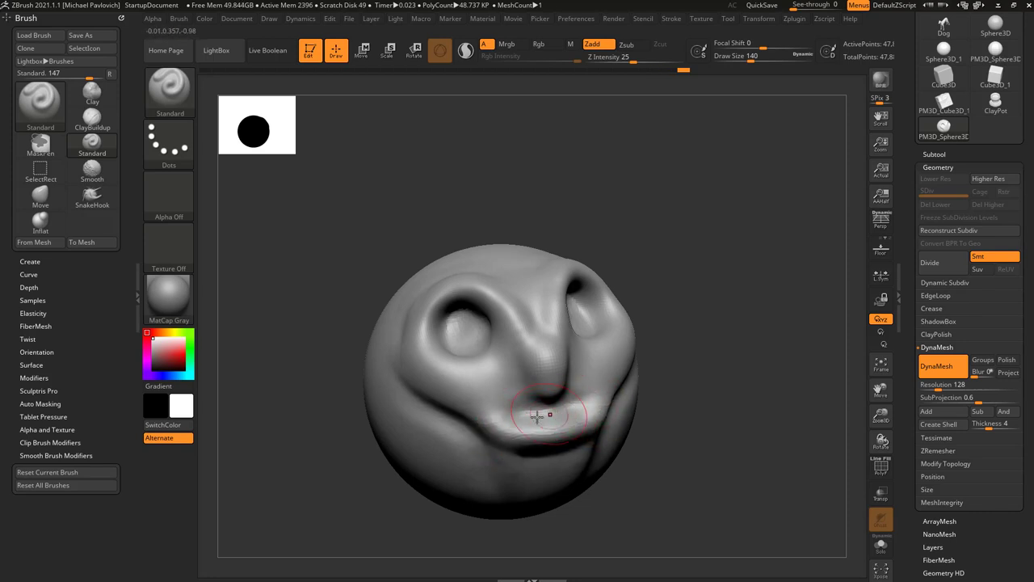
pyautogui.moveTo(688, 384)
pyautogui.mouseDown()
pyautogui.moveTo(701, 411)
pyautogui.moveTo(703, 396)
pyautogui.mouseUp()
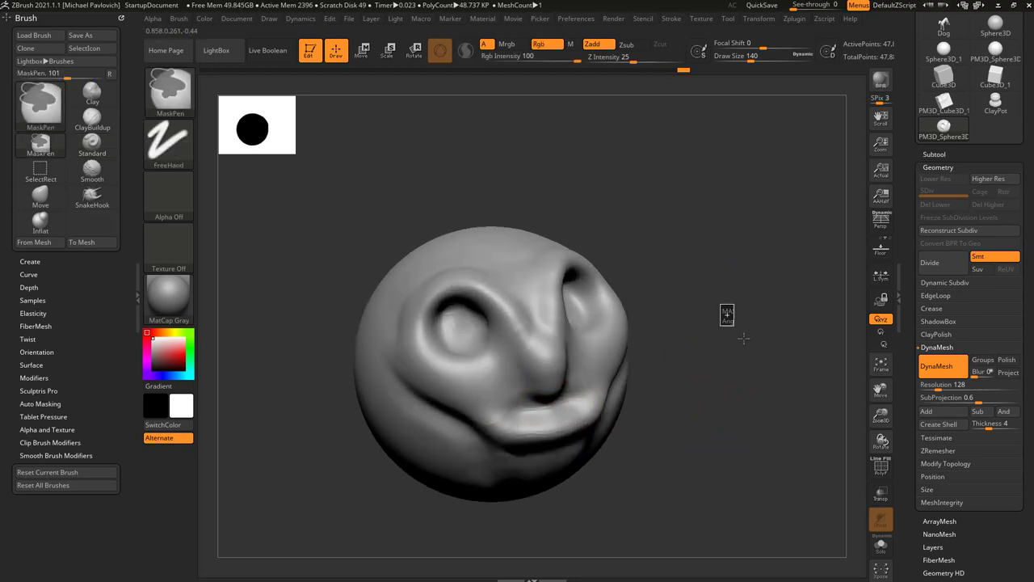
# Step: Rebuild the DynaMesh and soften the eye sockets, nose and mouth with the Smooth brush
pyautogui.keyDown('ctrl'); pyautogui.moveTo(727, 315); pyautogui.dragTo(808, 431); pyautogui.keyUp('ctrl')
pyautogui.moveTo(530, 300)
pyautogui.keyDown('shift'); pyautogui.mouseDown()
pyautogui.moveTo(533, 331)
pyautogui.moveTo(525, 305)
pyautogui.moveTo(471, 277)
pyautogui.moveTo(416, 340)
pyautogui.moveTo(463, 419)
pyautogui.moveTo(443, 320)
pyautogui.moveTo(458, 322)
pyautogui.mouseUp(); pyautogui.keyUp('shift')
pyautogui.moveTo(561, 401)
pyautogui.keyDown('shift'); pyautogui.mouseDown()
pyautogui.moveTo(526, 415)
pyautogui.moveTo(526, 387)
pyautogui.moveTo(531, 432)
pyautogui.moveTo(469, 425)
pyautogui.moveTo(554, 442)
pyautogui.moveTo(547, 423)
pyautogui.mouseUp(); pyautogui.keyUp('shift')
pyautogui.press('shift')
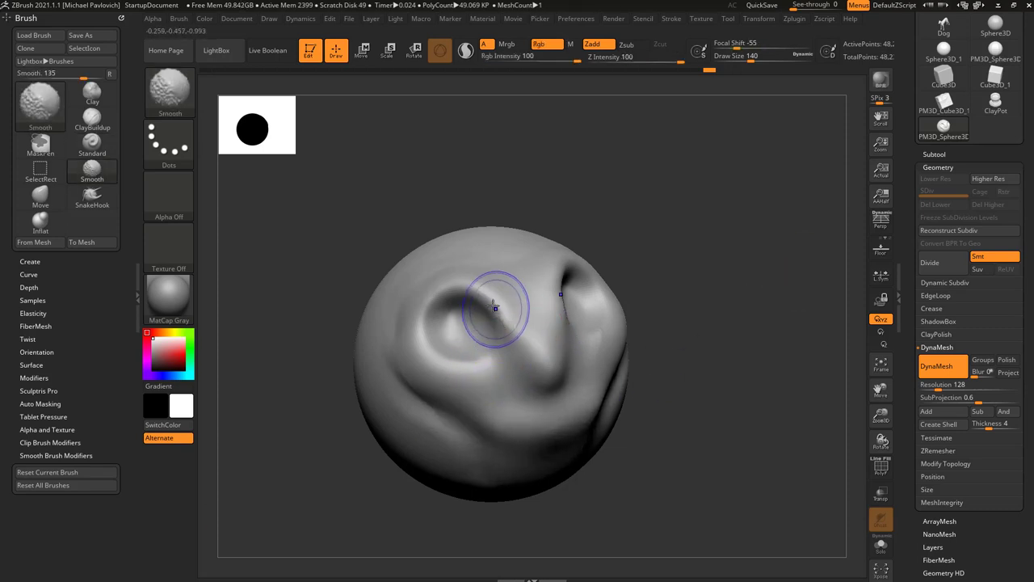
pyautogui.moveTo(477, 289)
pyautogui.keyDown('shift'); pyautogui.mouseDown()
pyautogui.moveTo(500, 318)
pyautogui.moveTo(501, 391)
pyautogui.mouseUp(); pyautogui.keyUp('shift')
pyautogui.moveTo(498, 314)
pyautogui.keyDown('shift'); pyautogui.mouseDown()
pyautogui.moveTo(520, 400)
pyautogui.moveTo(556, 385)
pyautogui.moveTo(462, 365)
pyautogui.mouseUp(); pyautogui.keyUp('shift')
pyautogui.moveTo(671, 326)
pyautogui.mouseDown()
pyautogui.moveTo(739, 323)
pyautogui.moveTo(706, 312)
pyautogui.mouseUp()
pyautogui.moveTo(510, 380)
pyautogui.keyDown('shift'); pyautogui.mouseDown()
pyautogui.moveTo(522, 376)
pyautogui.moveTo(519, 355)
pyautogui.moveTo(514, 378)
pyautogui.mouseUp(); pyautogui.keyUp('shift')
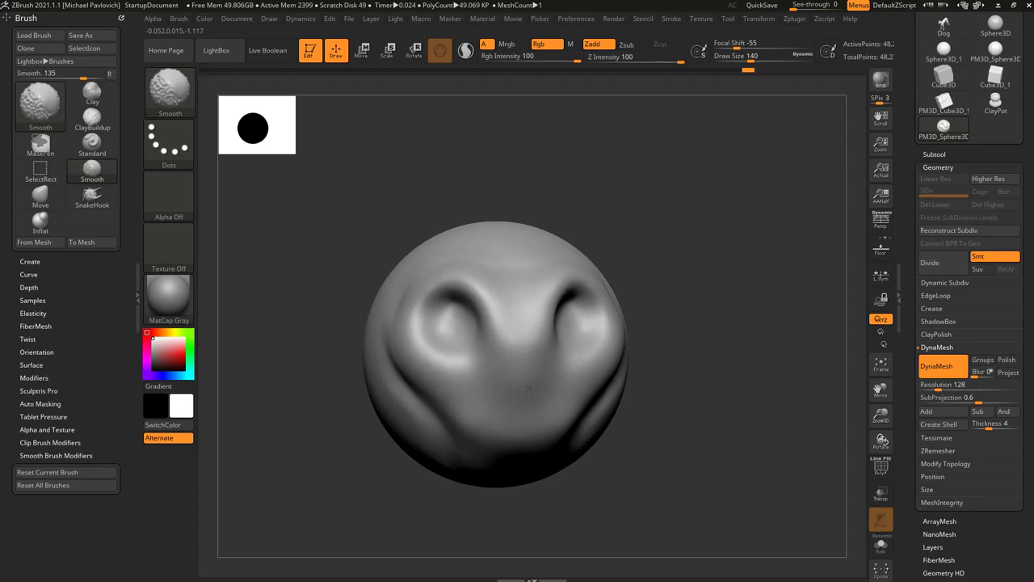
pyautogui.moveTo(729, 336)
pyautogui.mouseDown()
pyautogui.moveTo(655, 338)
pyautogui.moveTo(736, 335)
pyautogui.mouseUp()
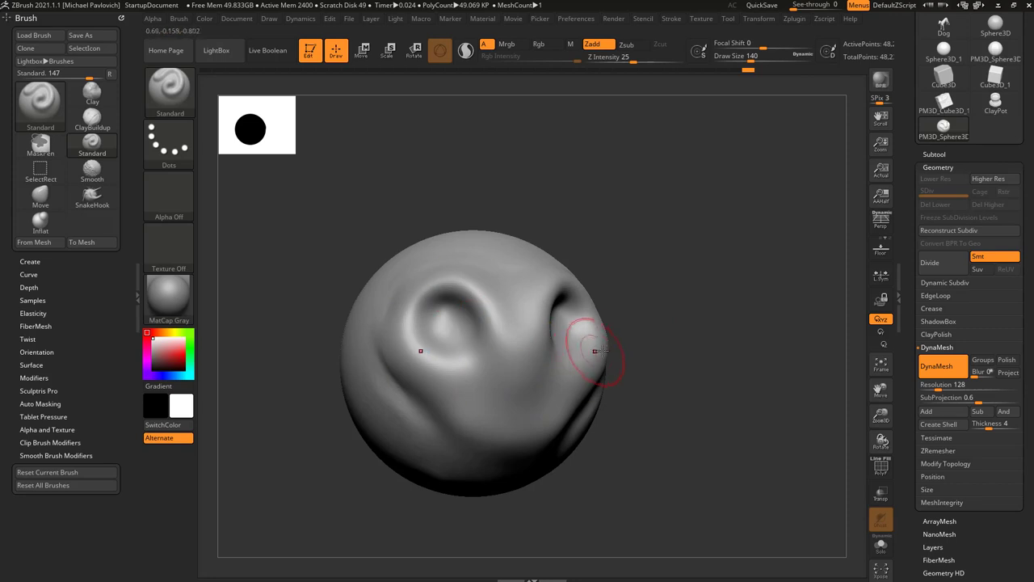
# Step: Smooth the cheek and the surface around the eye with the Smooth brush
pyautogui.moveTo(619, 335); pyautogui.dragTo(620, 289)
pyautogui.press('shift')
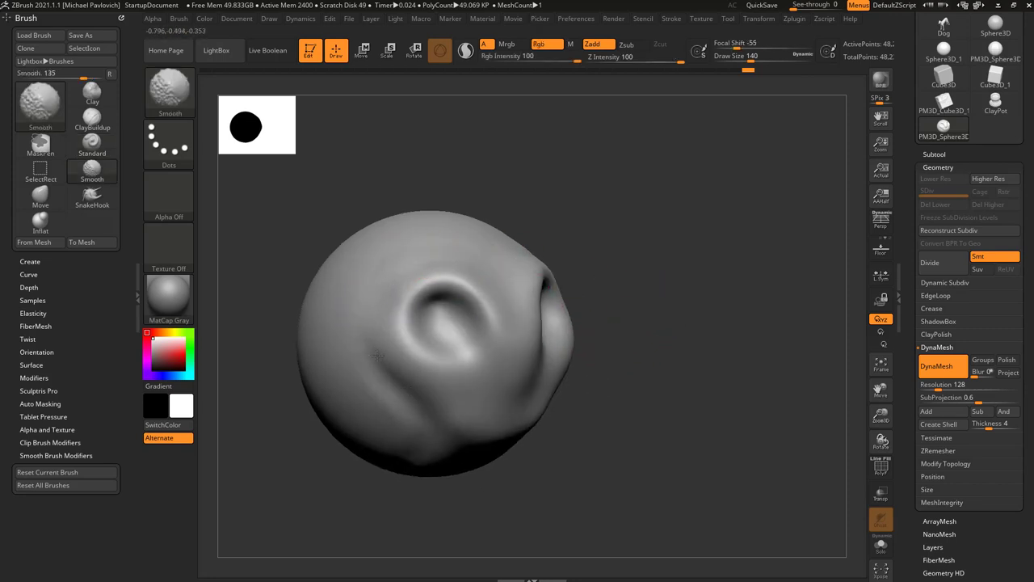
pyautogui.keyDown('shift'); pyautogui.moveTo(377, 356); pyautogui.dragTo(379, 354); pyautogui.keyUp('shift')
pyautogui.moveTo(628, 354); pyautogui.dragTo(664, 347)
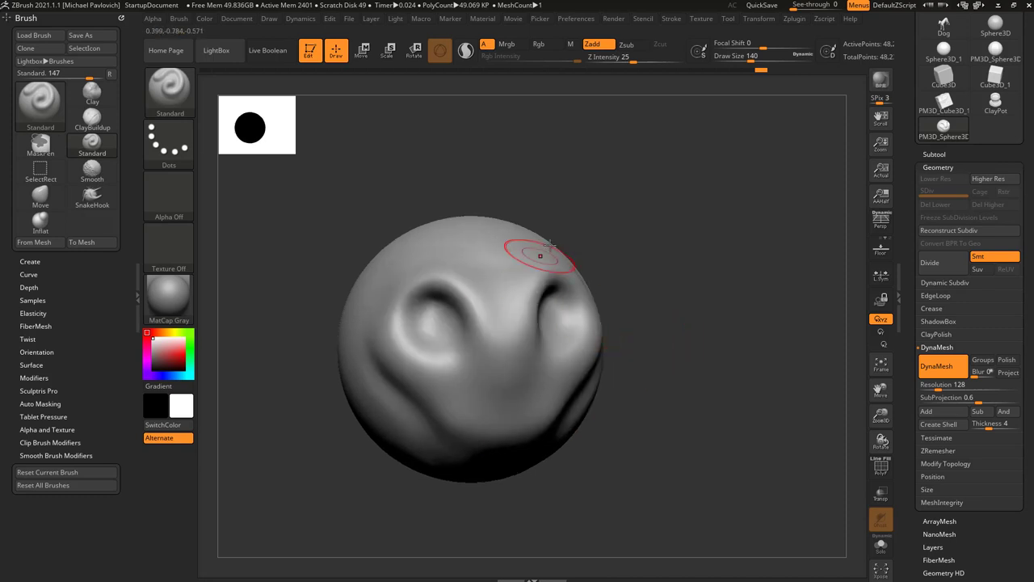
pyautogui.moveTo(601, 231); pyautogui.dragTo(609, 264)
pyautogui.moveTo(491, 329)
pyautogui.keyDown('shift'); pyautogui.mouseDown()
pyautogui.moveTo(457, 322)
pyautogui.moveTo(476, 396)
pyautogui.moveTo(414, 346)
pyautogui.moveTo(464, 382)
pyautogui.moveTo(426, 357)
pyautogui.moveTo(469, 303)
pyautogui.moveTo(413, 321)
pyautogui.moveTo(439, 364)
pyautogui.mouseUp(); pyautogui.keyUp('shift')
pyautogui.hotkey('ctrl', 'z')
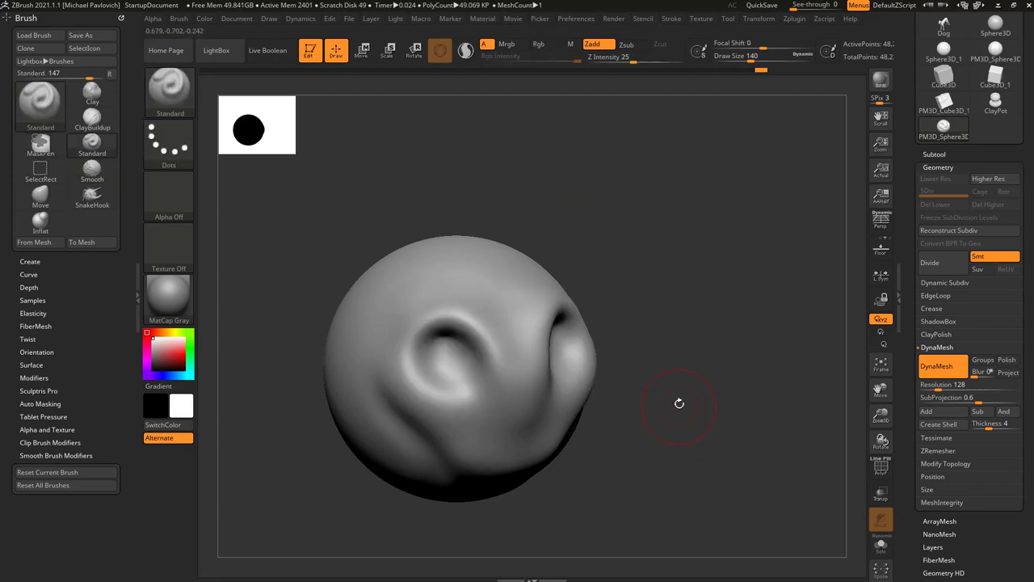
pyautogui.keyDown('shift'); pyautogui.moveTo(501, 366); pyautogui.dragTo(501, 368); pyautogui.keyUp('shift')
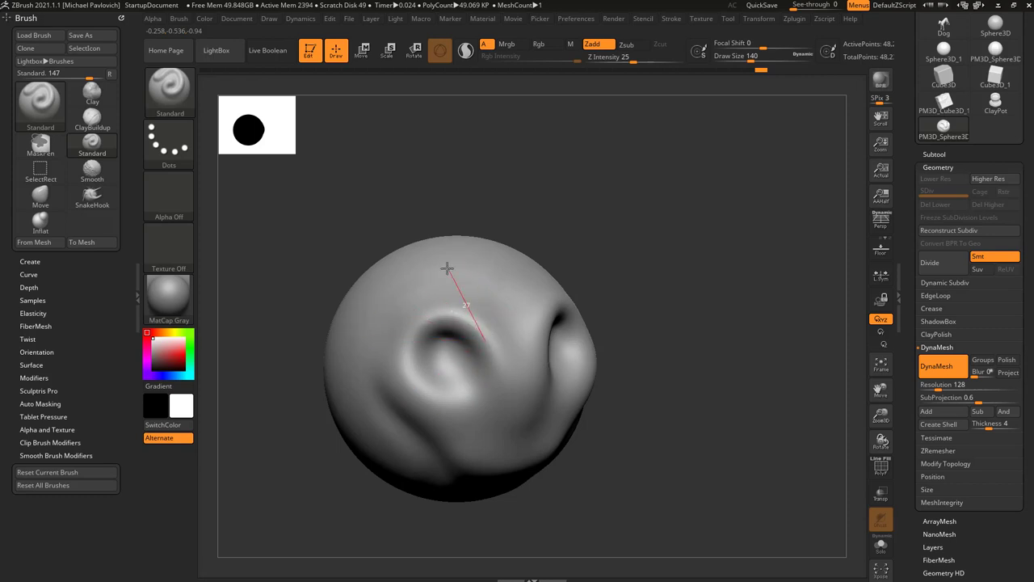
# Step: Try broad raised strokes over the brow and forehead with the Standard brush, and undo them
pyautogui.click(447, 268)
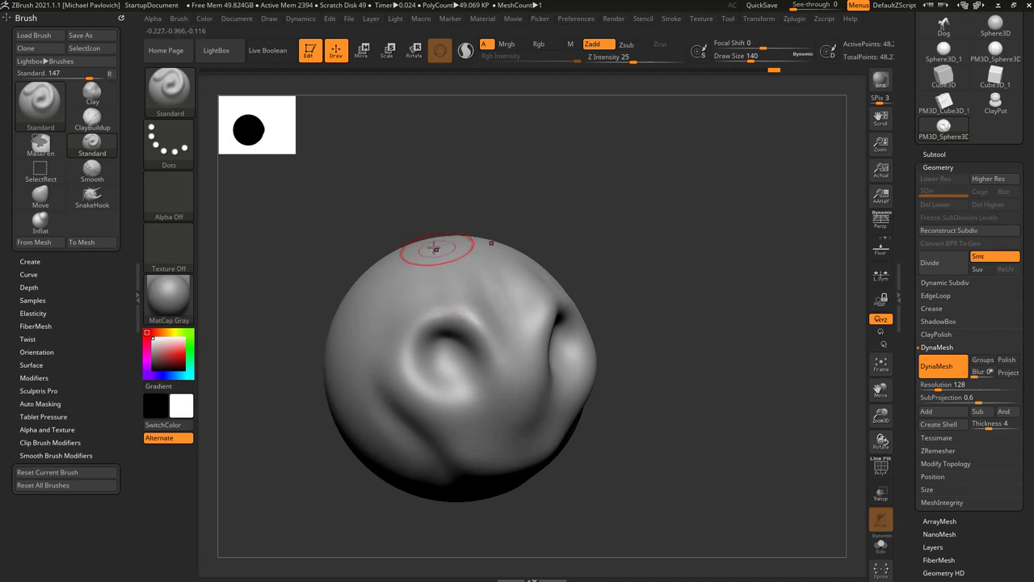
pyautogui.moveTo(657, 264); pyautogui.dragTo(642, 305)
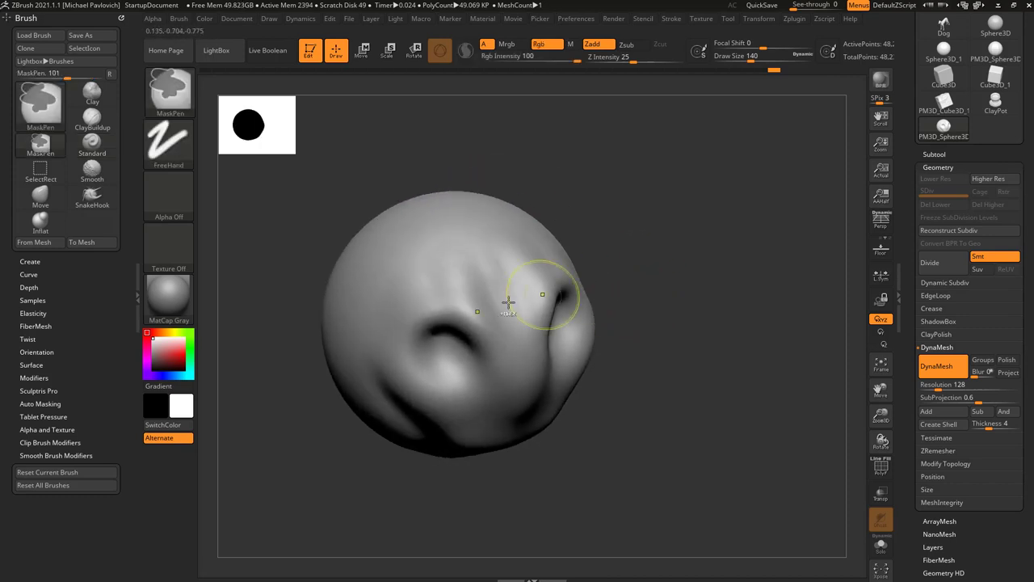
pyautogui.hotkey('ctrl', 'z')
pyautogui.hotkey('ctrl', 'z')
pyautogui.hotkey('ctrl', 'z')
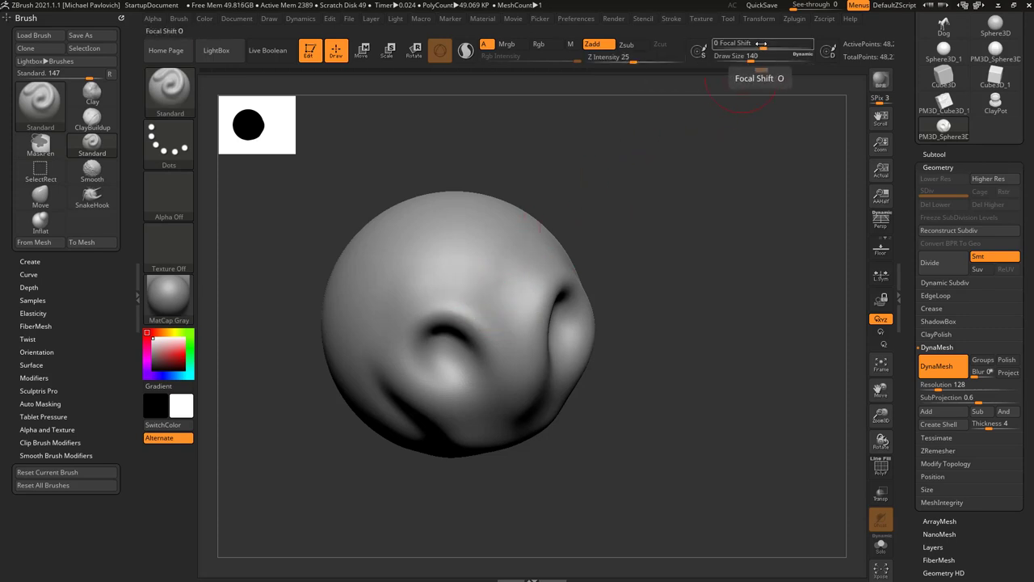
# Step: Set the Draw Size to 25 and Z Intensity to 52, and sculpt a thin curved ridge above each eye
pyautogui.moveTo(752, 60); pyautogui.dragTo(732, 61)
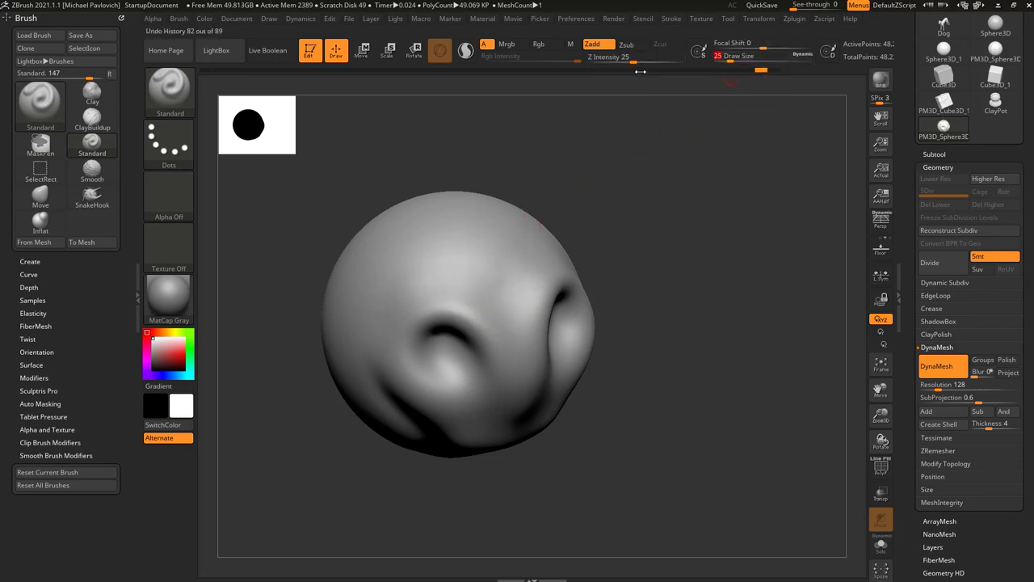
pyautogui.moveTo(636, 62); pyautogui.dragTo(655, 61)
pyautogui.moveTo(648, 194)
pyautogui.keyDown('alt'); pyautogui.mouseDown()
pyautogui.moveTo(675, 224)
pyautogui.moveTo(554, 291)
pyautogui.mouseUp(); pyautogui.keyUp('alt')
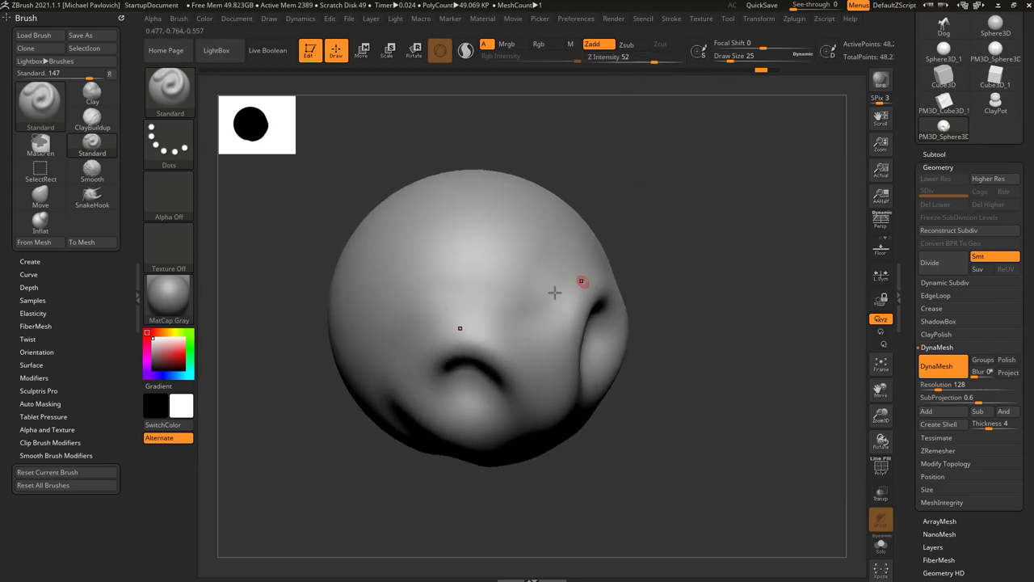
pyautogui.moveTo(446, 312)
pyautogui.mouseDown()
pyautogui.moveTo(503, 317)
pyautogui.moveTo(518, 334)
pyautogui.moveTo(484, 308)
pyautogui.moveTo(419, 336)
pyautogui.mouseUp()
pyautogui.moveTo(663, 275); pyautogui.dragTo(678, 243)
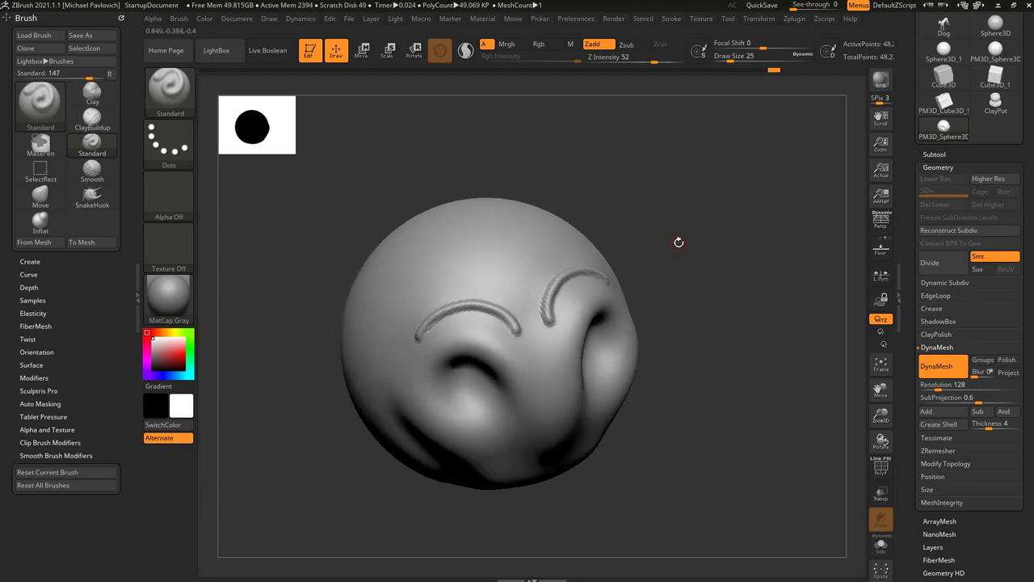
# Step: Sculpt faint brow arcs above the ridges at Z Intensity 20, and a strong outer arc at Z Intensity 100
pyautogui.click(629, 61)
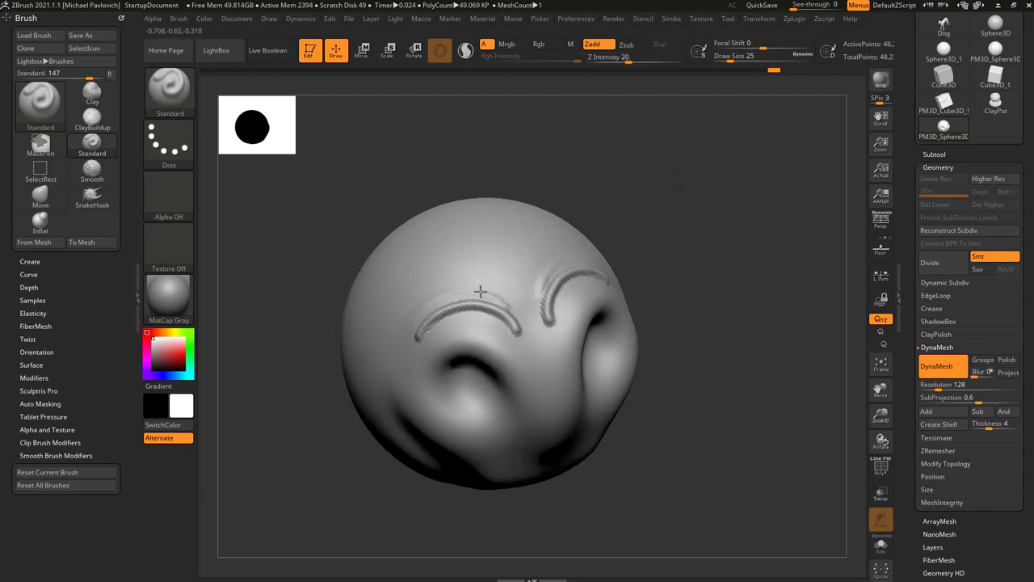
pyautogui.moveTo(641, 188); pyautogui.dragTo(644, 213)
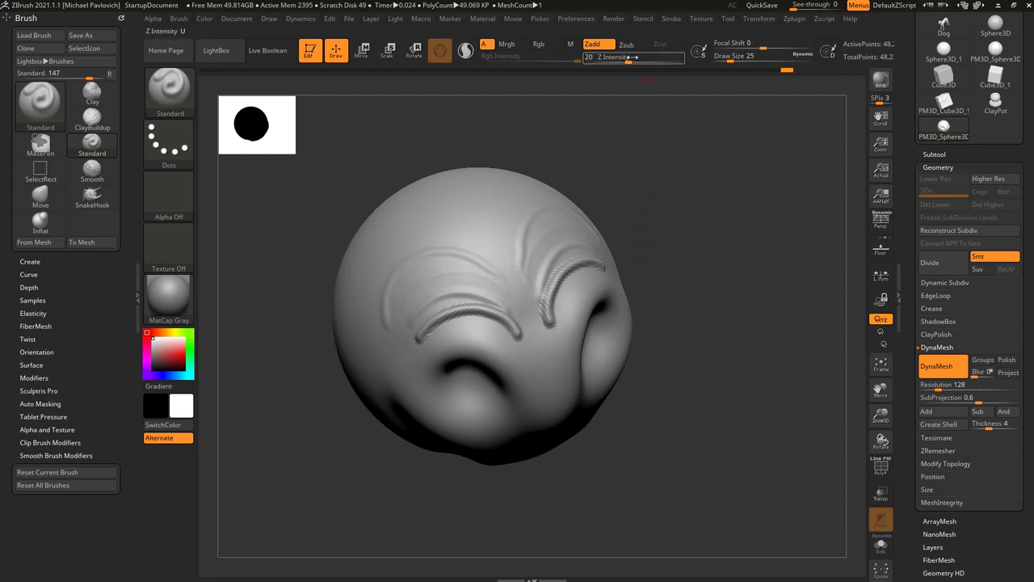
pyautogui.moveTo(633, 59); pyautogui.dragTo(667, 56)
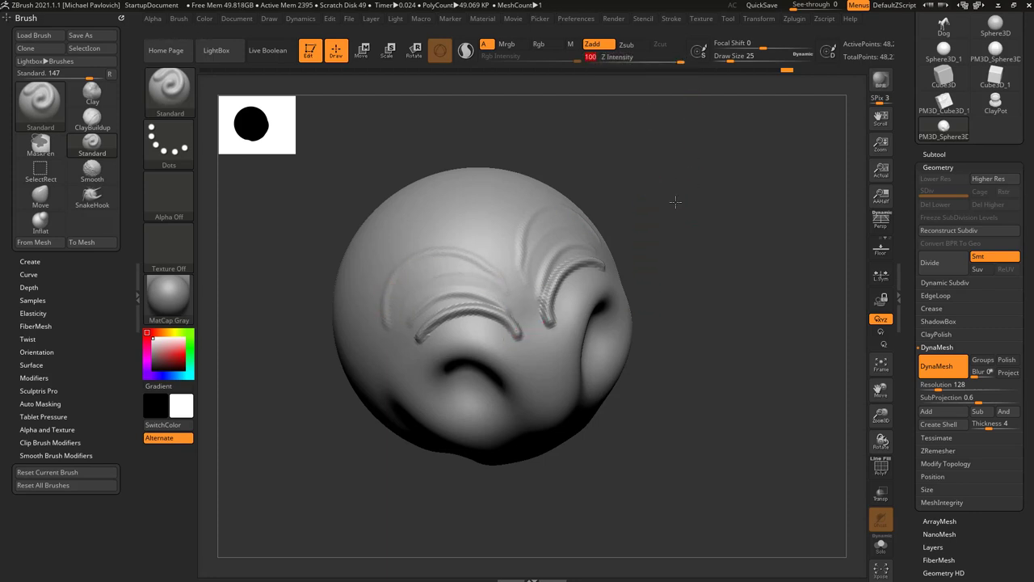
pyautogui.moveTo(675, 202); pyautogui.dragTo(705, 230)
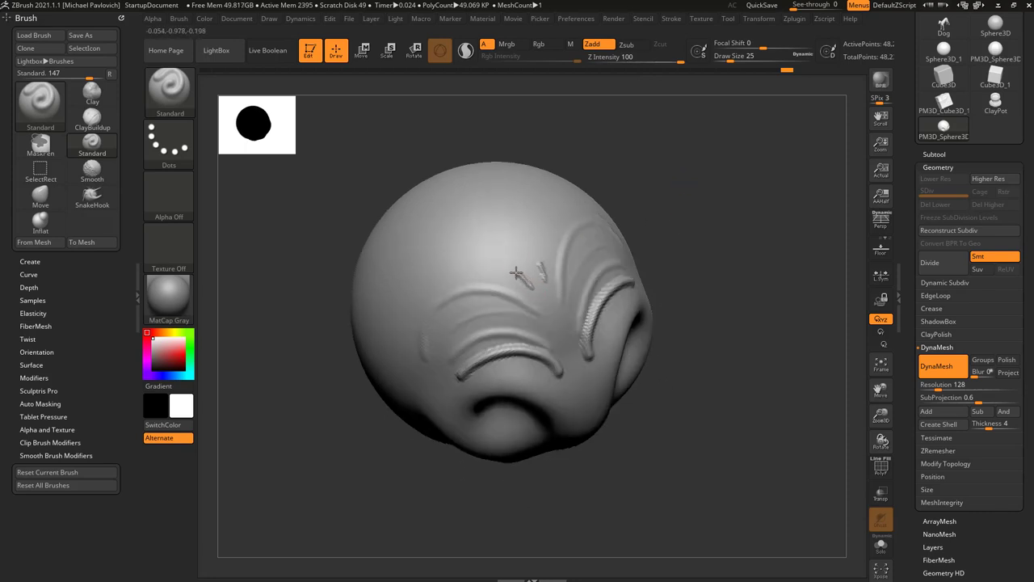
pyautogui.moveTo(502, 260)
pyautogui.mouseDown()
pyautogui.moveTo(452, 247)
pyautogui.moveTo(392, 287)
pyautogui.moveTo(396, 372)
pyautogui.mouseUp()
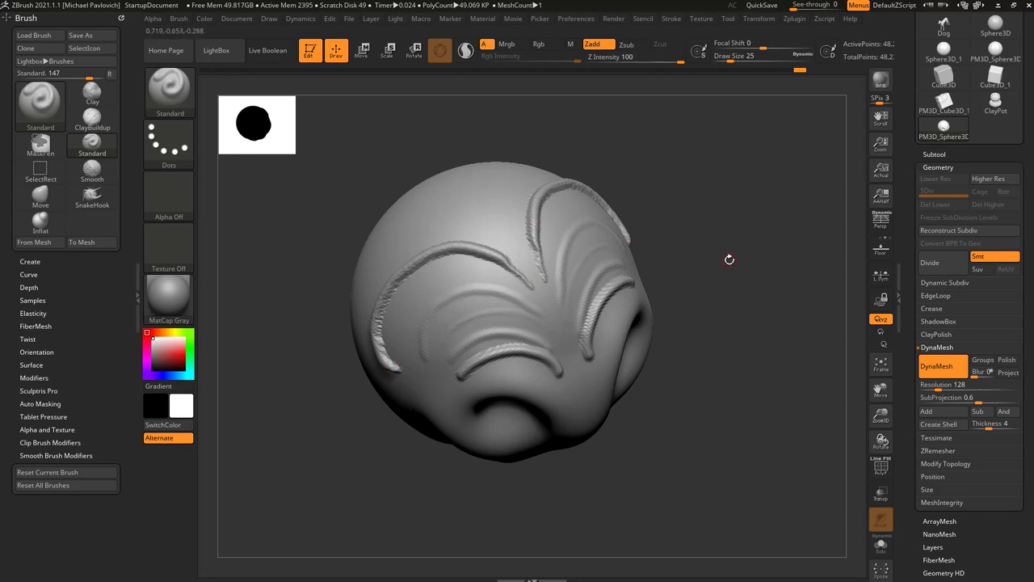
pyautogui.moveTo(729, 259); pyautogui.dragTo(719, 229)
# Step: Undo all the practice arcs above the eyes
pyautogui.press('ctrl')
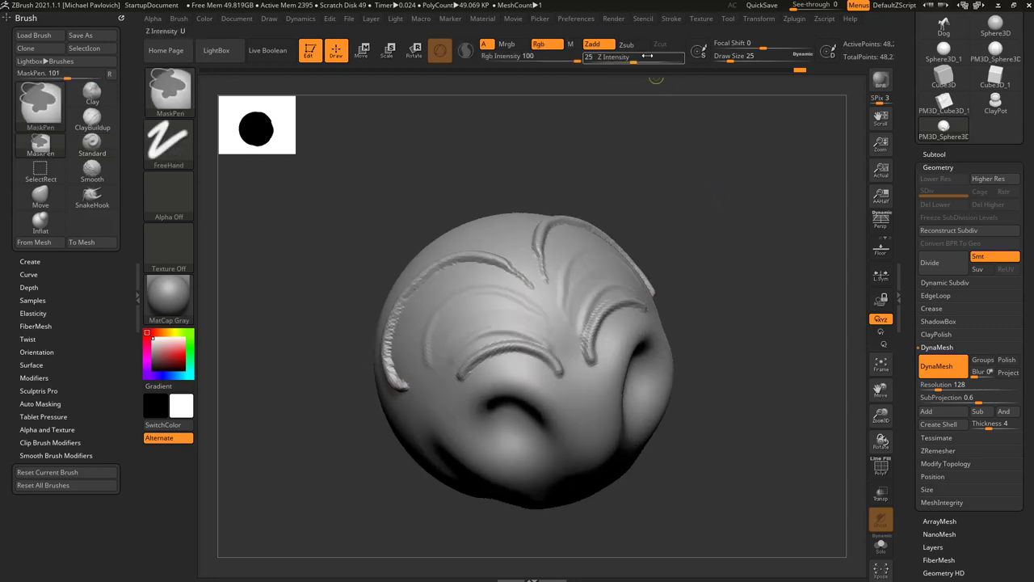
pyautogui.hotkey('ctrl', 'z')
pyautogui.hotkey('ctrl', 'z')
pyautogui.hotkey('ctrl', 'z')
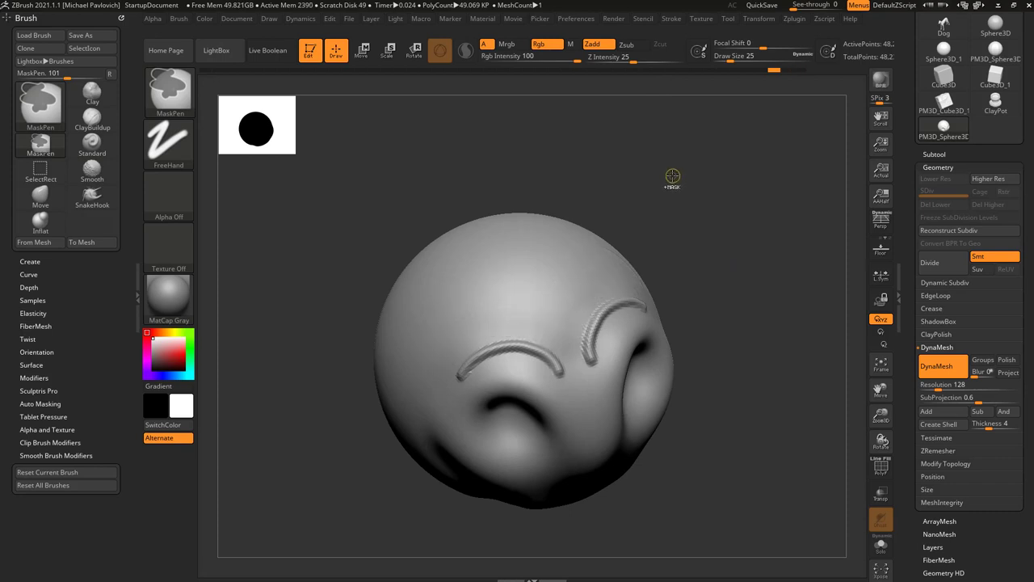
pyautogui.hotkey('ctrl', 'z')
# Step: Set the Standard brush's Z Intensity to 30 and inspect the face from several angles
pyautogui.moveTo(651, 172); pyautogui.dragTo(686, 208)
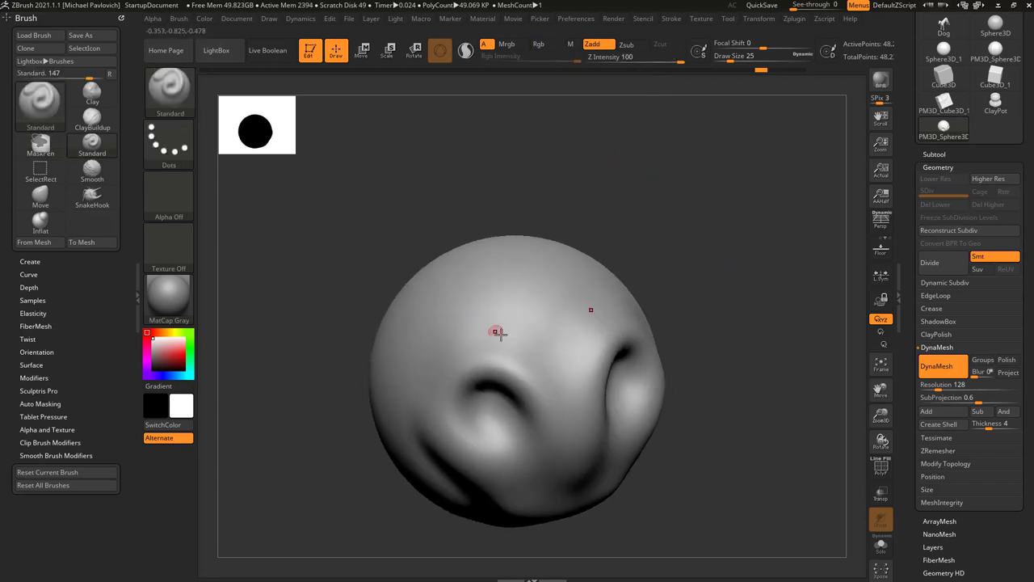
pyautogui.moveTo(674, 161); pyautogui.dragTo(672, 194)
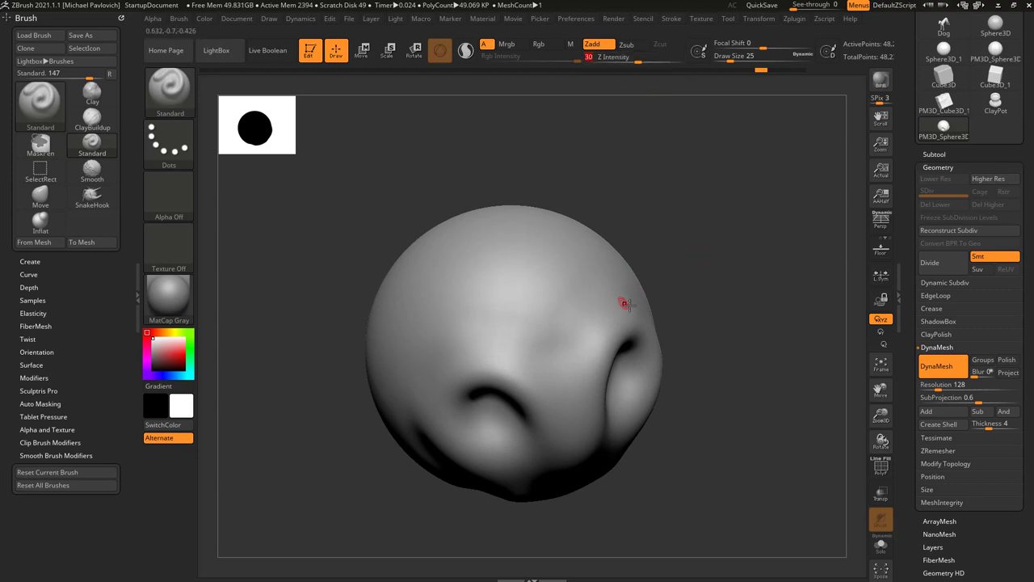
pyautogui.moveTo(728, 304); pyautogui.dragTo(724, 318)
pyautogui.moveTo(631, 210)
pyautogui.keyDown('alt'); pyautogui.mouseDown()
pyautogui.moveTo(749, 258)
pyautogui.moveTo(732, 257)
pyautogui.mouseUp(); pyautogui.keyUp('alt')
pyautogui.moveTo(509, 307); pyautogui.dragTo(526, 354)
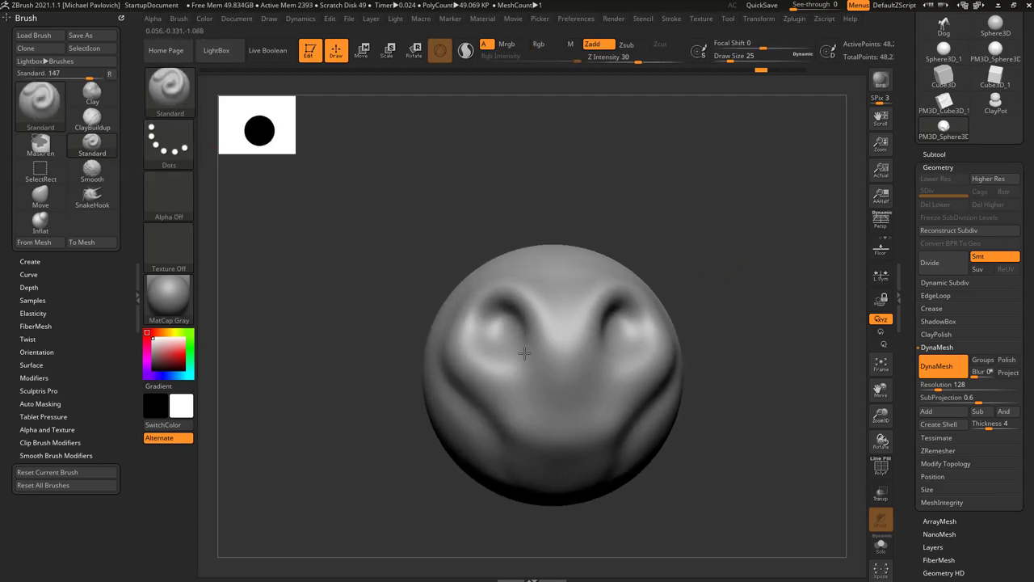
pyautogui.moveTo(684, 217); pyautogui.dragTo(725, 245)
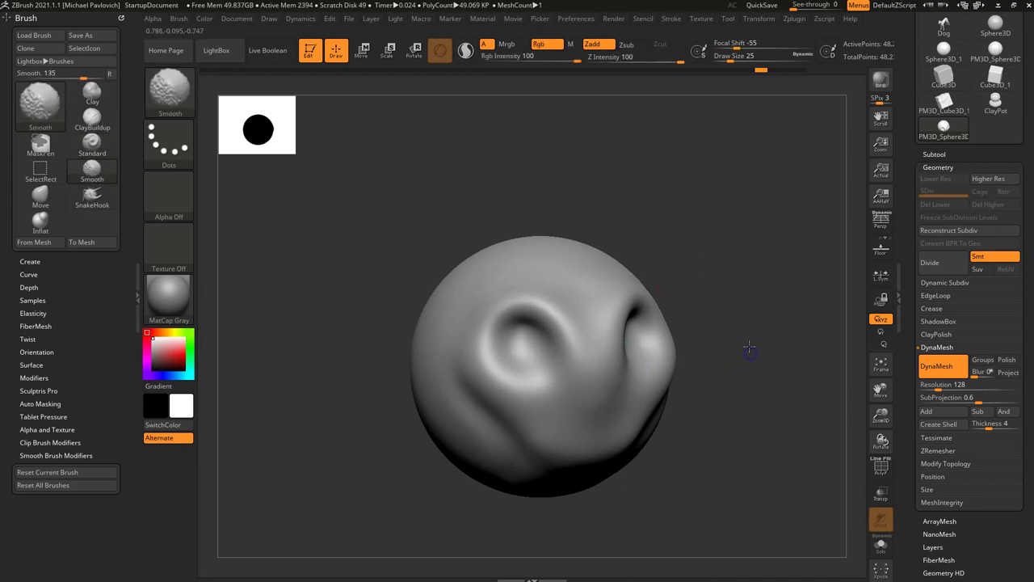
pyautogui.moveTo(749, 347)
pyautogui.mouseDown()
pyautogui.moveTo(755, 335)
pyautogui.moveTo(655, 297)
pyautogui.mouseUp()
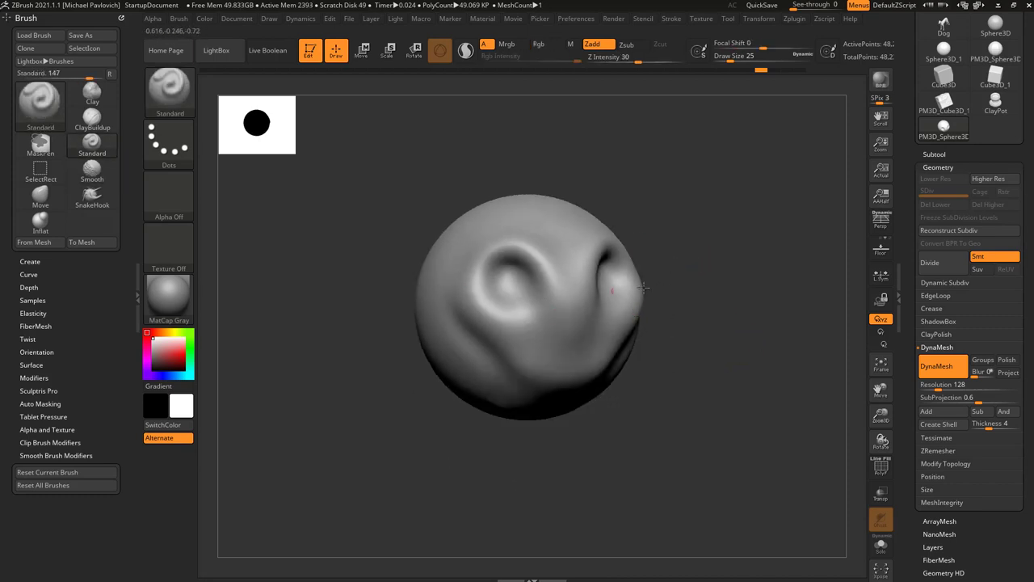
# Step: Browse the full set of sculpting brushes and the brush folders in LightBox, keeping the Standard brush selected
pyautogui.click(170, 90)
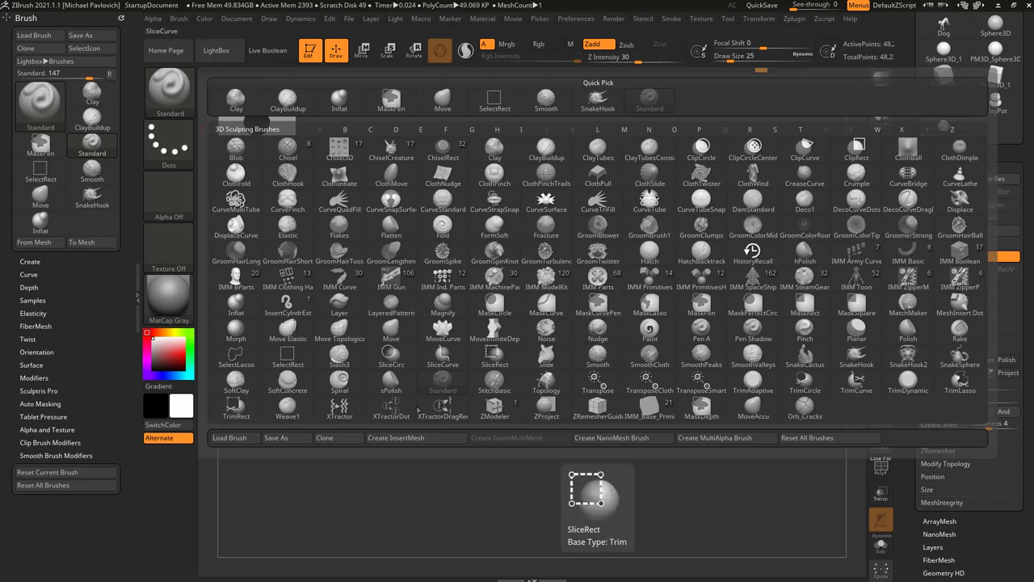
pyautogui.press('Escape')
pyautogui.press('b')
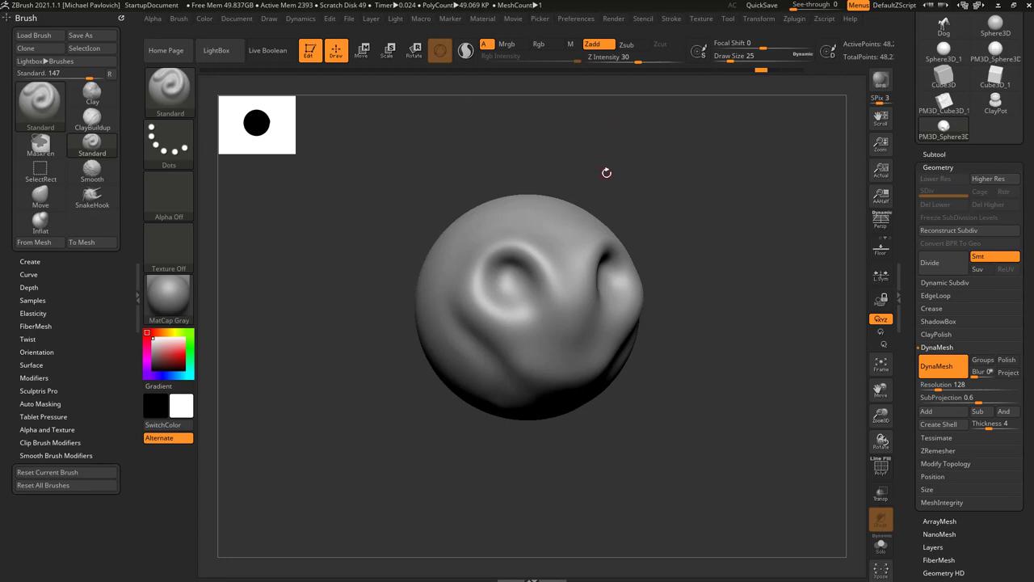
pyautogui.press(',')
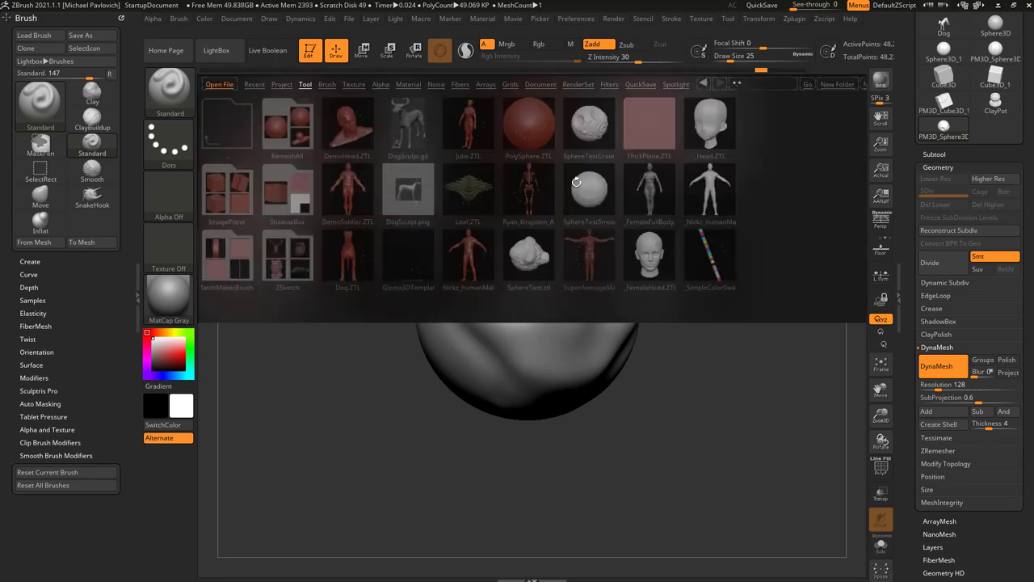
pyautogui.click(327, 83)
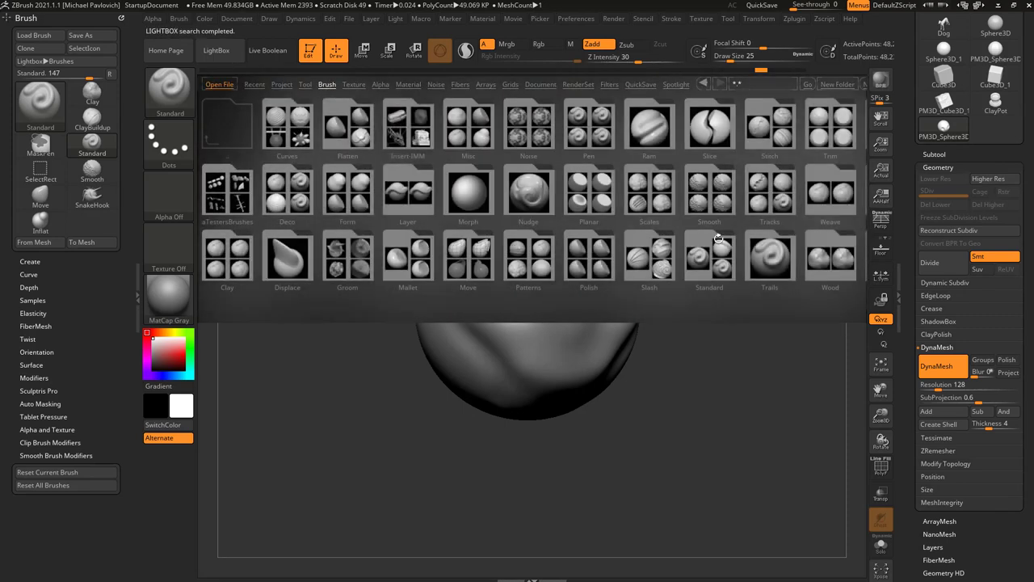
pyautogui.moveTo(585, 143)
pyautogui.mouseDown()
pyautogui.moveTo(530, 192)
pyautogui.moveTo(430, 210)
pyautogui.moveTo(612, 214)
pyautogui.mouseUp()
pyautogui.press(',')
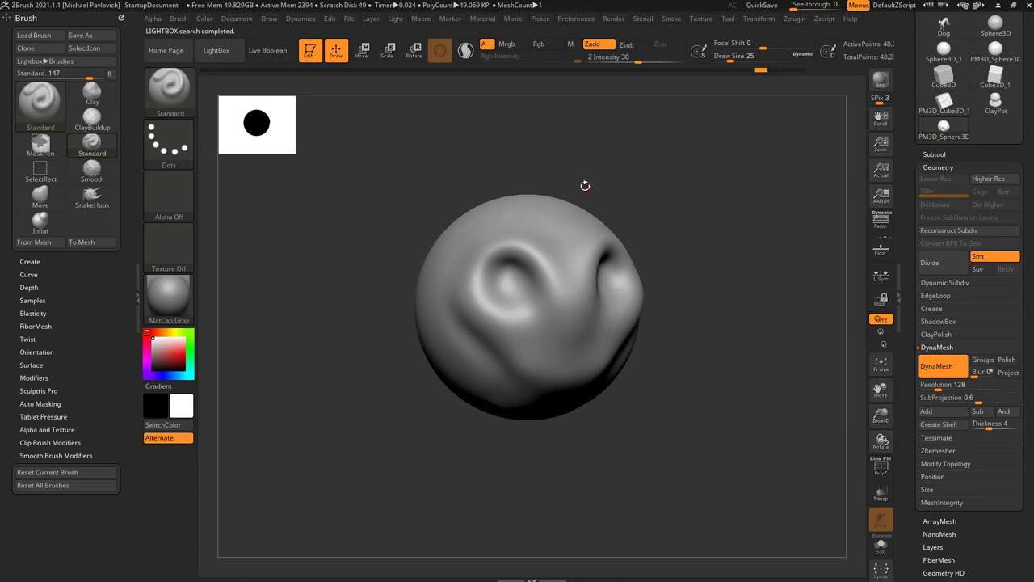
# Step: Set the Draw Size to 74 and define a rounded eyeball inside each eye socket
pyautogui.keyDown('ctrl'); pyautogui.moveTo(704, 270); pyautogui.dragTo(716, 258, button='right'); pyautogui.keyUp('ctrl')
pyautogui.press('s')
pyautogui.moveTo(511, 298); pyautogui.dragTo(534, 296)
pyautogui.press('[')
pyautogui.press('[')
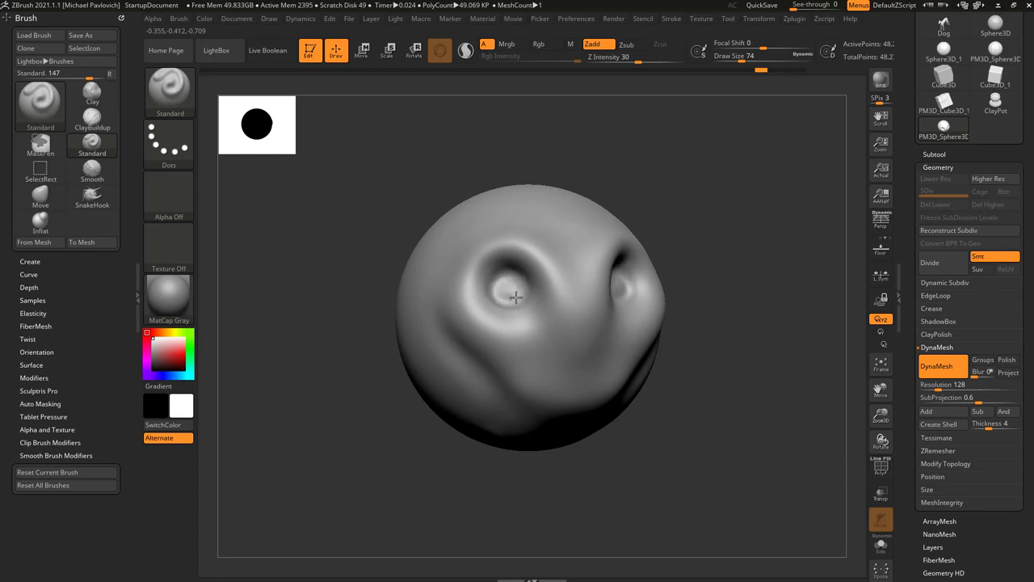
pyautogui.moveTo(512, 289)
pyautogui.mouseDown()
pyautogui.moveTo(479, 271)
pyautogui.moveTo(543, 285)
pyautogui.moveTo(551, 303)
pyautogui.mouseUp()
# Step: Shape the nose between the eyes, with a deep crease running from each socket around its lower edge
pyautogui.moveTo(535, 258); pyautogui.dragTo(558, 305)
pyautogui.moveTo(725, 272); pyautogui.dragTo(697, 273)
pyautogui.moveTo(544, 301); pyautogui.dragTo(576, 306)
pyautogui.moveTo(673, 277); pyautogui.dragTo(706, 277)
pyautogui.moveTo(555, 283); pyautogui.dragTo(557, 311)
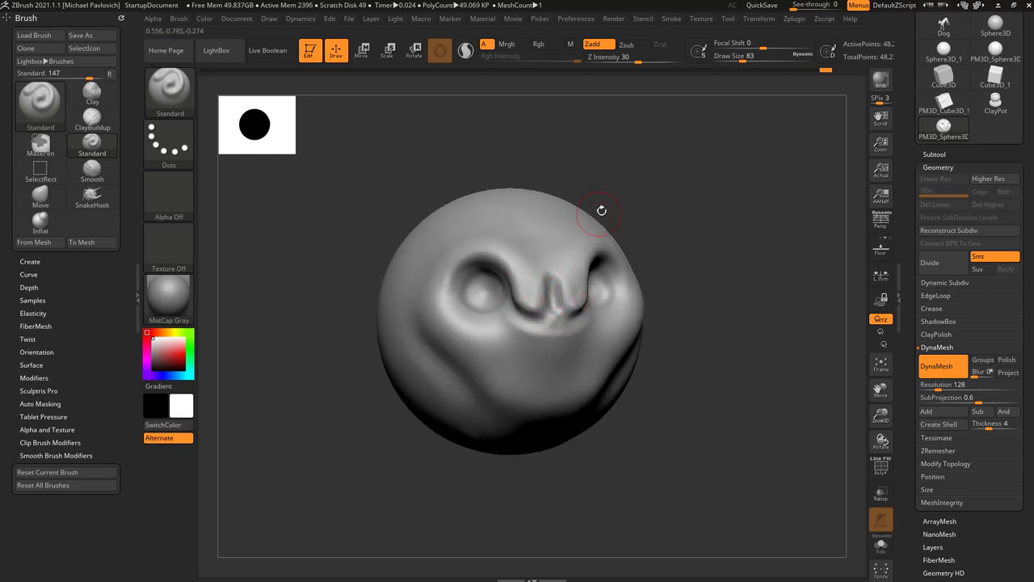
# Step: Smooth the nose bridge and lower edge, and build up both sides of the nose at a Draw Size of 68
pyautogui.press('s')
pyautogui.moveTo(665, 205); pyautogui.dragTo(663, 205)
pyautogui.keyDown('shift'); pyautogui.moveTo(554, 286); pyautogui.dragTo(556, 315); pyautogui.keyUp('shift')
pyautogui.moveTo(526, 280)
pyautogui.keyDown('shift'); pyautogui.mouseDown()
pyautogui.moveTo(520, 301)
pyautogui.moveTo(540, 307)
pyautogui.mouseUp(); pyautogui.keyUp('shift')
pyautogui.press('s')
pyautogui.moveTo(532, 303)
pyautogui.mouseDown()
pyautogui.moveTo(549, 305)
pyautogui.moveTo(532, 267)
pyautogui.mouseUp()
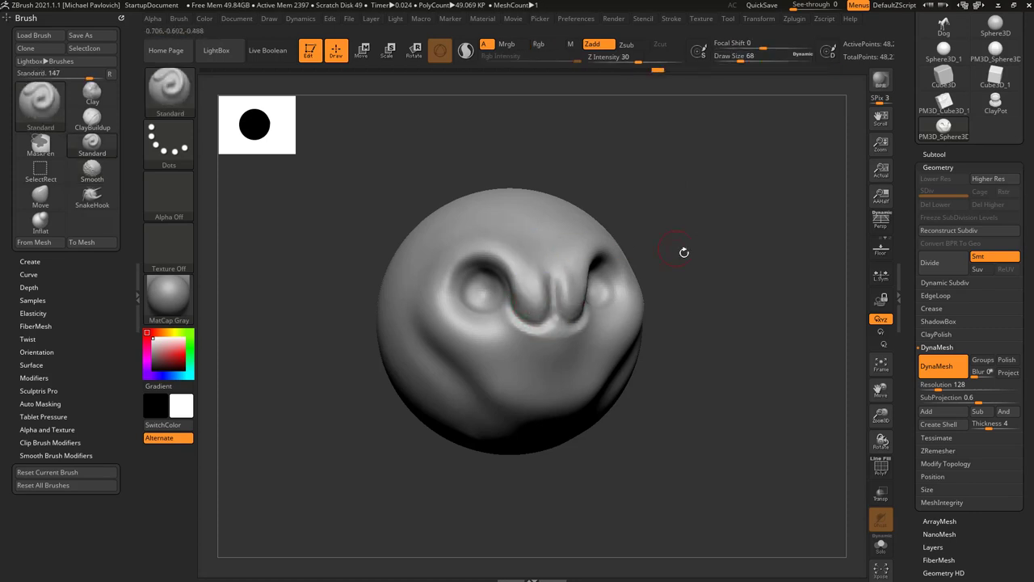
pyautogui.keyDown('shift'); pyautogui.moveTo(534, 325); pyautogui.dragTo(518, 324); pyautogui.keyUp('shift')
# Step: Examine the profile of the nose, eye sockets and mouth area from both sides of the head
pyautogui.keyDown('alt'); pyautogui.moveTo(748, 292); pyautogui.dragTo(725, 273); pyautogui.keyUp('alt')
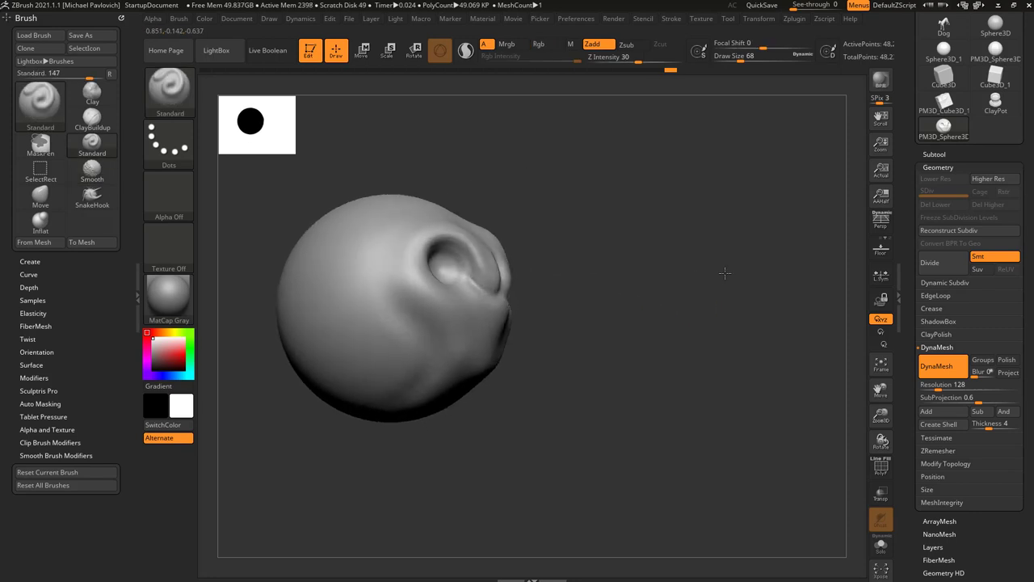
pyautogui.moveTo(495, 374); pyautogui.dragTo(560, 373)
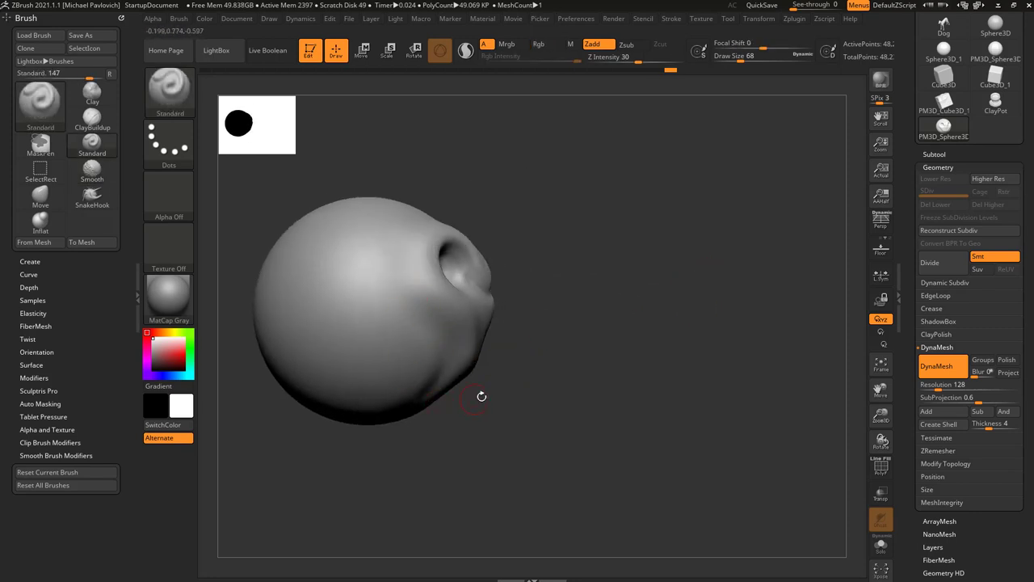
pyautogui.moveTo(543, 337); pyautogui.dragTo(510, 338)
pyautogui.moveTo(525, 254); pyautogui.dragTo(558, 250)
pyautogui.moveTo(467, 396); pyautogui.dragTo(360, 359)
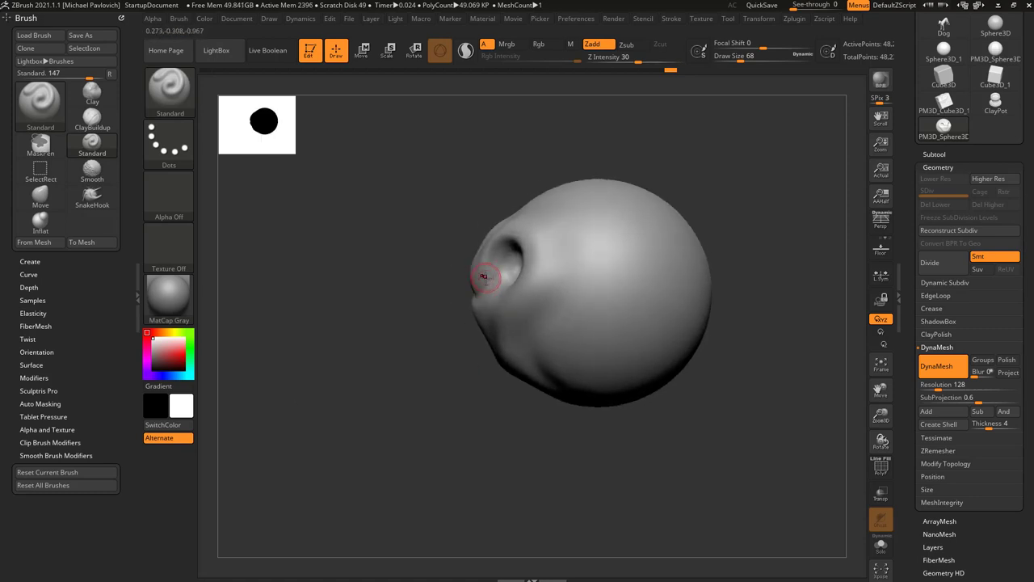
pyautogui.moveTo(521, 366); pyautogui.dragTo(612, 433, button='right')
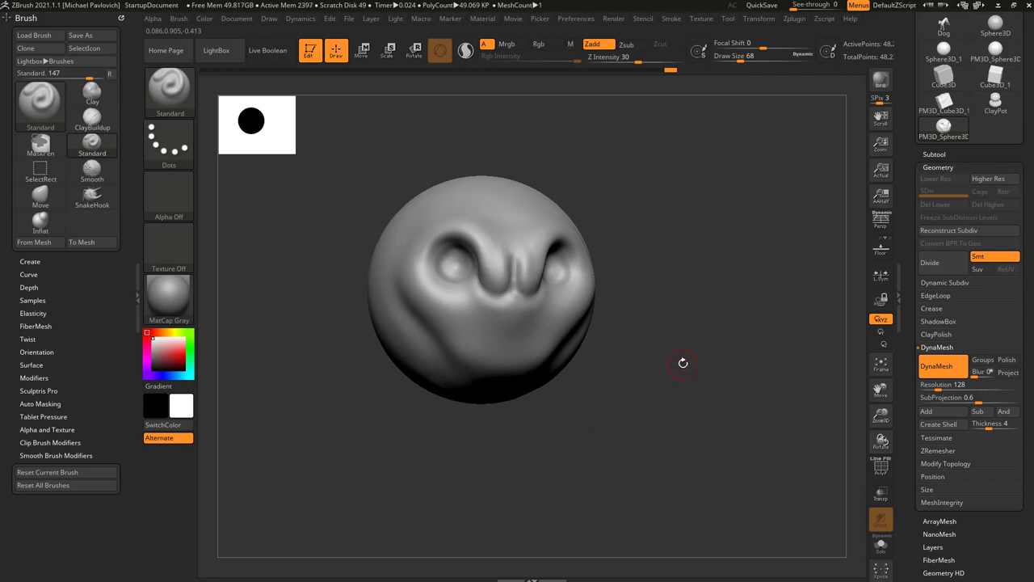
# Step: Select the Move brush, set the Draw Size to 358, and pull the chin down and forward in profile
pyautogui.press('b')
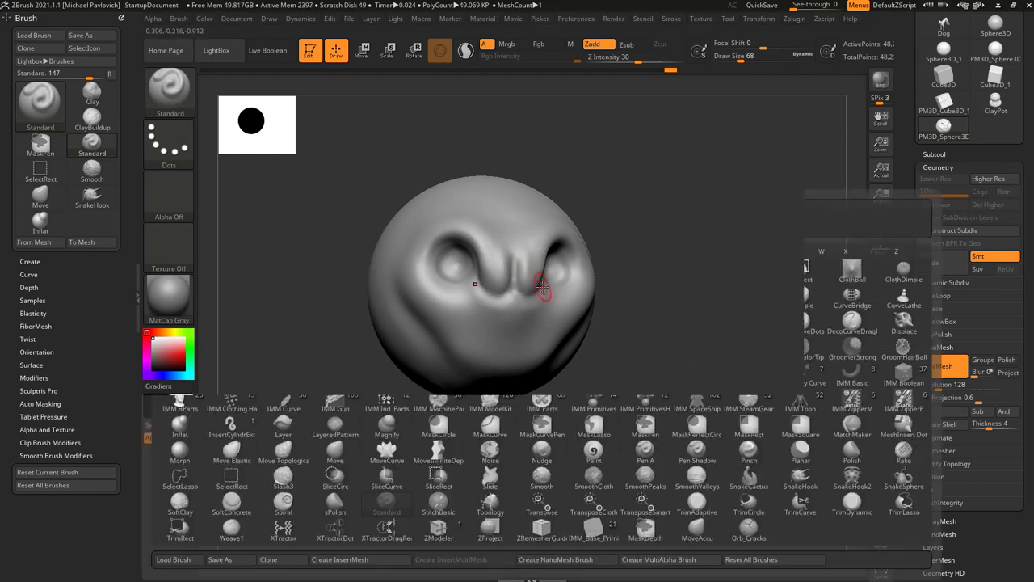
pyautogui.press('m')
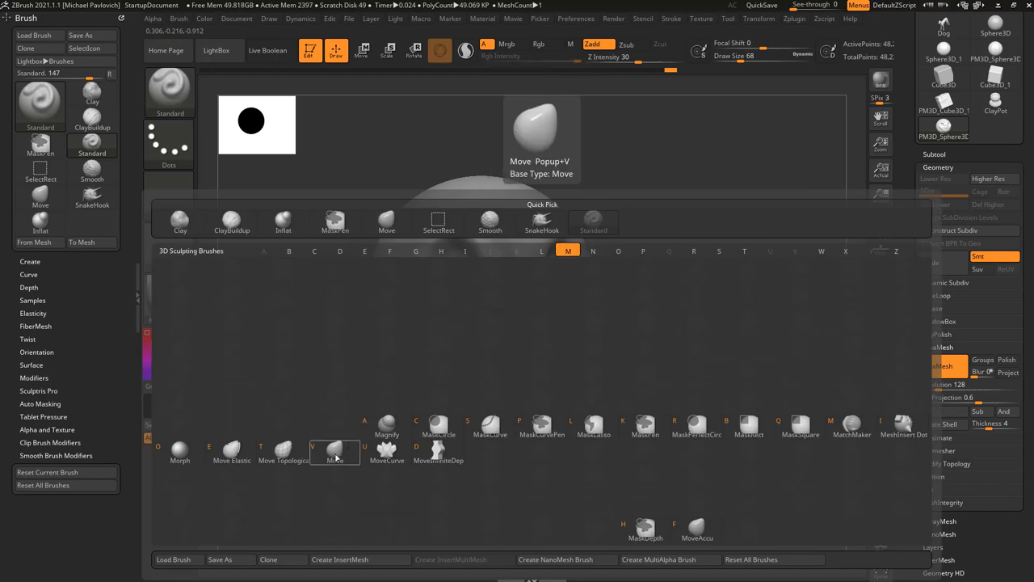
pyautogui.click(335, 451)
pyautogui.moveTo(653, 311)
pyautogui.mouseDown()
pyautogui.moveTo(686, 312)
pyautogui.moveTo(661, 314)
pyautogui.mouseUp()
pyautogui.moveTo(573, 319); pyautogui.dragTo(647, 351, button='right')
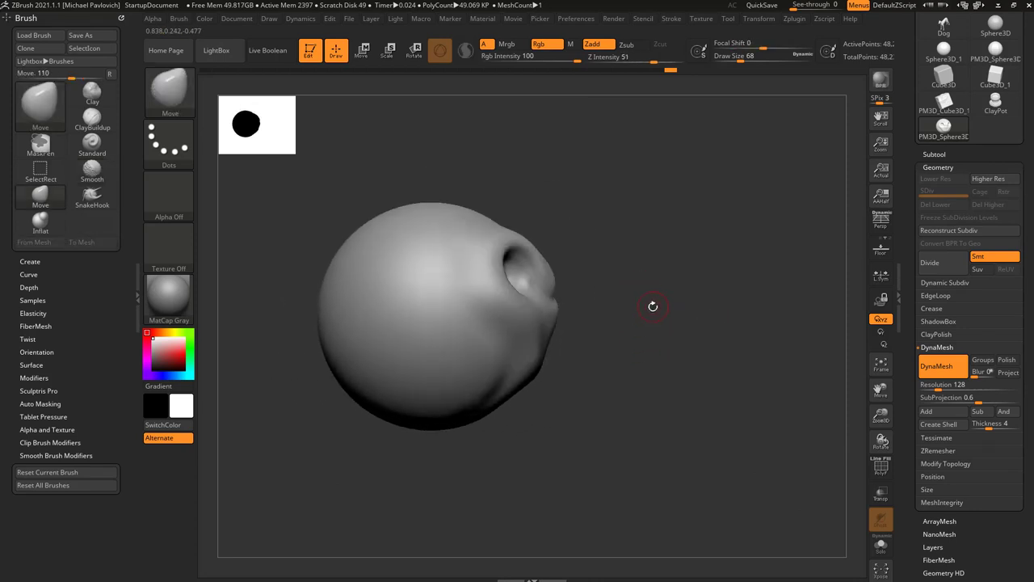
pyautogui.press('s')
pyautogui.moveTo(653, 307); pyautogui.dragTo(670, 308)
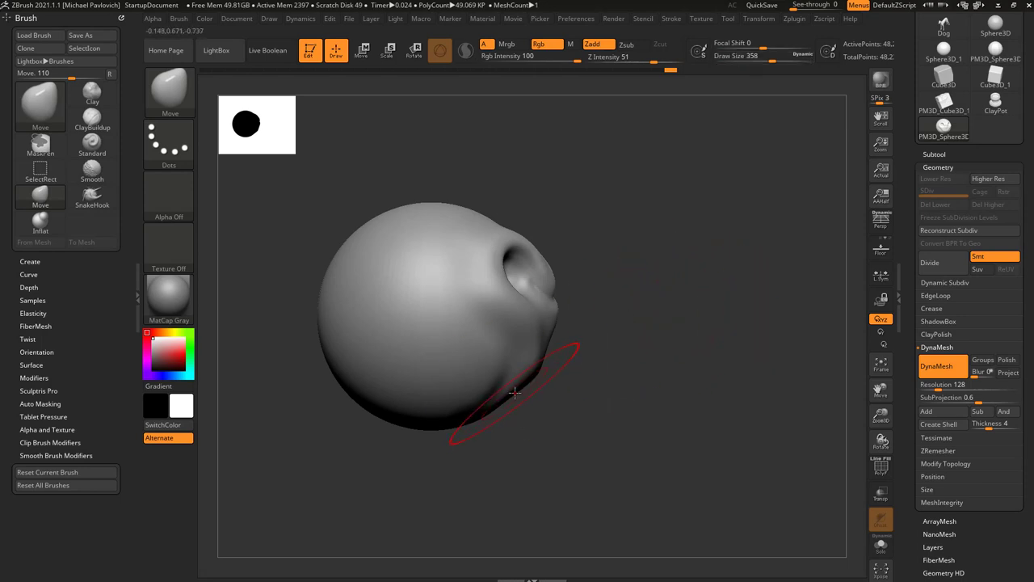
pyautogui.moveTo(516, 384)
pyautogui.mouseDown()
pyautogui.moveTo(540, 414)
pyautogui.moveTo(562, 394)
pyautogui.moveTo(497, 423)
pyautogui.mouseUp()
# Step: Set the Draw Size to 400 and reshape the contours of the brow, face front and jaw
pyautogui.press('s')
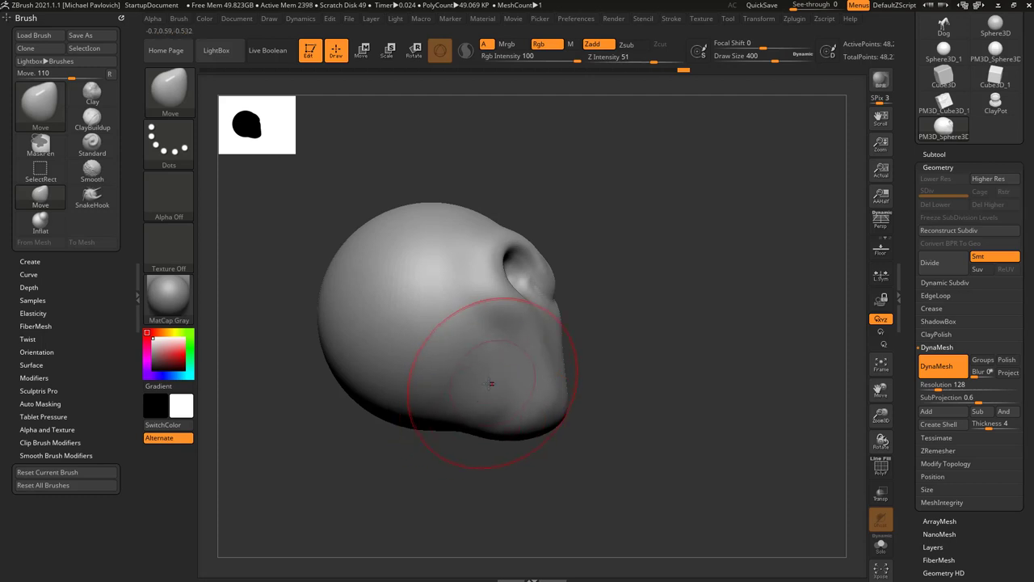
pyautogui.moveTo(565, 292)
pyautogui.mouseDown()
pyautogui.moveTo(545, 298)
pyautogui.moveTo(577, 312)
pyautogui.moveTo(557, 296)
pyautogui.mouseUp()
pyautogui.moveTo(558, 267)
pyautogui.mouseDown()
pyautogui.moveTo(601, 279)
pyautogui.moveTo(574, 299)
pyautogui.mouseUp()
pyautogui.moveTo(573, 360); pyautogui.dragTo(550, 371)
pyautogui.moveTo(648, 349)
pyautogui.mouseDown()
pyautogui.moveTo(735, 328)
pyautogui.moveTo(651, 343)
pyautogui.moveTo(619, 309)
pyautogui.mouseUp()
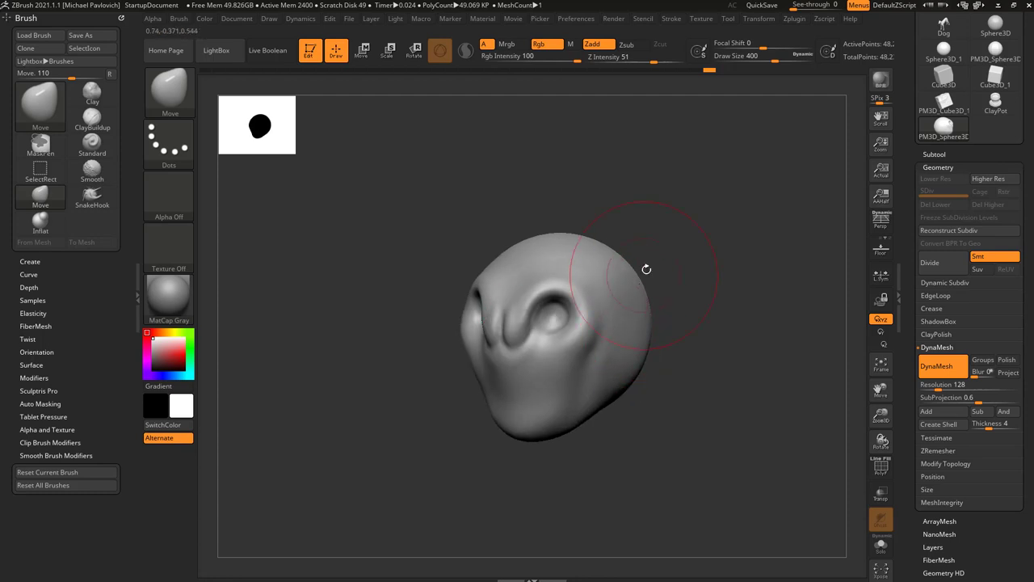
pyautogui.moveTo(647, 270); pyautogui.dragTo(702, 270)
pyautogui.moveTo(473, 299); pyautogui.dragTo(466, 300)
pyautogui.moveTo(428, 279)
pyautogui.mouseDown()
pyautogui.moveTo(504, 263)
pyautogui.moveTo(517, 282)
pyautogui.mouseUp()
pyautogui.moveTo(468, 338); pyautogui.dragTo(480, 335)
# Step: Reshape the back and underside of the skull and the forehead contour with the Move brush
pyautogui.moveTo(480, 334); pyautogui.dragTo(502, 323, button='right')
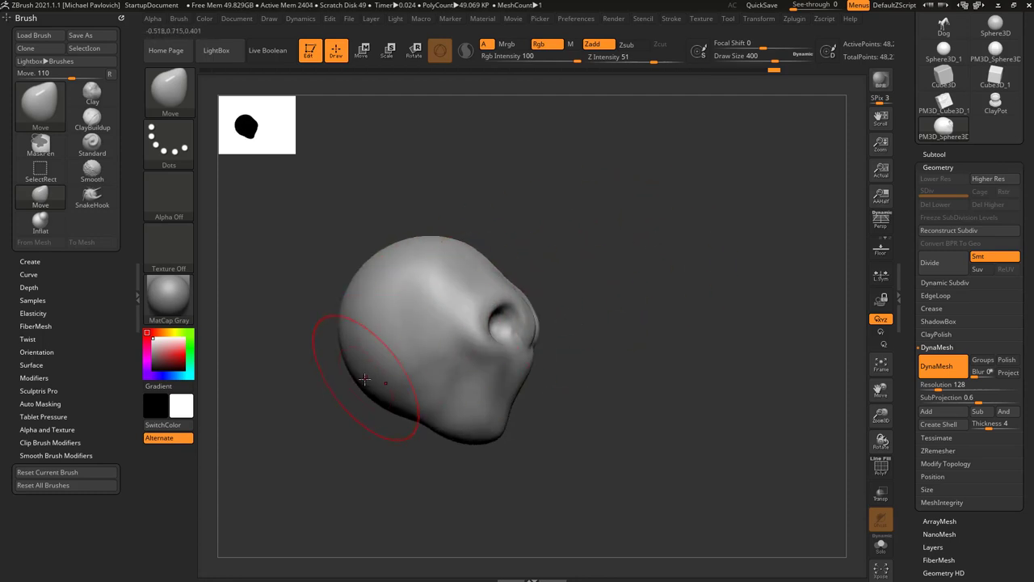
pyautogui.moveTo(343, 412); pyautogui.dragTo(369, 420, button='right')
pyautogui.moveTo(324, 383); pyautogui.dragTo(338, 360)
pyautogui.moveTo(544, 279); pyautogui.dragTo(530, 327)
pyautogui.moveTo(356, 343)
pyautogui.mouseDown()
pyautogui.moveTo(370, 329)
pyautogui.moveTo(397, 340)
pyautogui.mouseUp()
pyautogui.moveTo(695, 390); pyautogui.dragTo(629, 316)
pyautogui.moveTo(593, 301); pyautogui.dragTo(585, 299)
pyautogui.moveTo(628, 273); pyautogui.dragTo(635, 302, button='right')
# Step: Pull the cheeks and lower jaw into shape with the Move brush at Draw Sizes of 182 and 274
pyautogui.press('s')
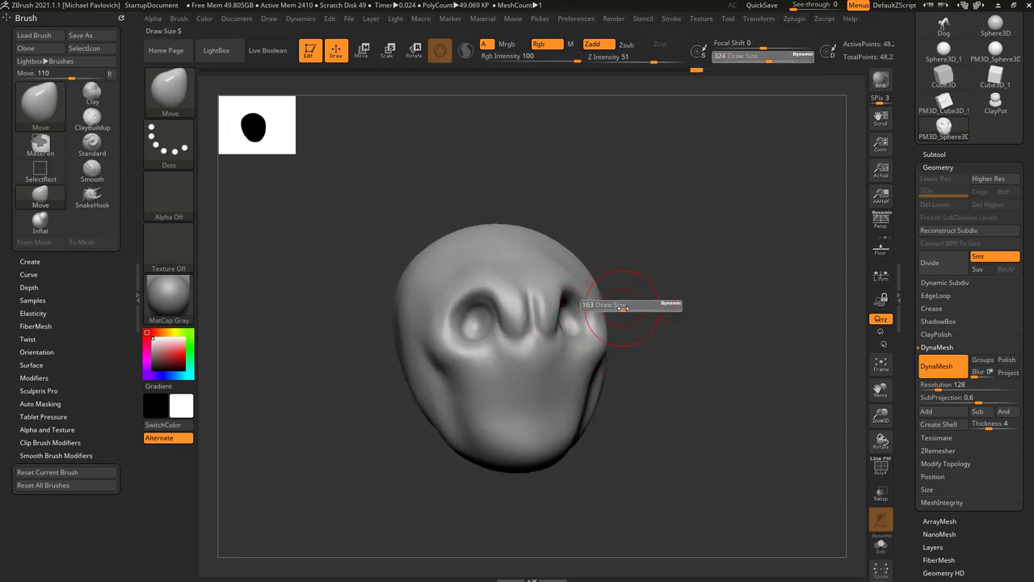
pyautogui.moveTo(623, 308); pyautogui.dragTo(626, 308)
pyautogui.moveTo(668, 268); pyautogui.dragTo(643, 262)
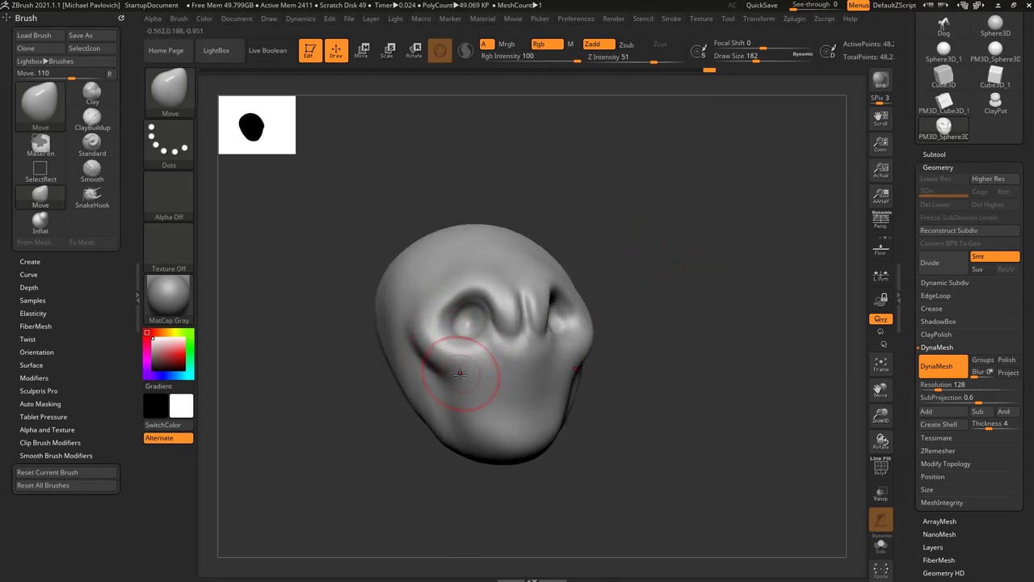
pyautogui.moveTo(460, 374); pyautogui.dragTo(484, 447)
pyautogui.press('s')
pyautogui.moveTo(480, 486)
pyautogui.mouseDown()
pyautogui.moveTo(532, 473)
pyautogui.moveTo(527, 460)
pyautogui.mouseUp()
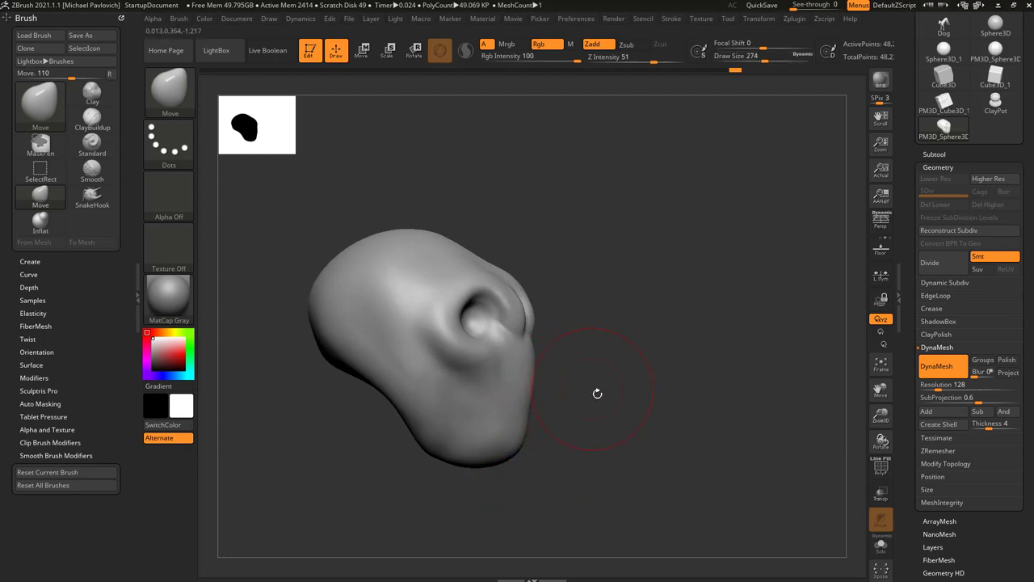
# Step: Adjust the chin and the outer eye socket with the Move brush at a Draw Size of 262
pyautogui.moveTo(598, 394); pyautogui.dragTo(507, 391, button='right')
pyautogui.moveTo(481, 426); pyautogui.dragTo(447, 421)
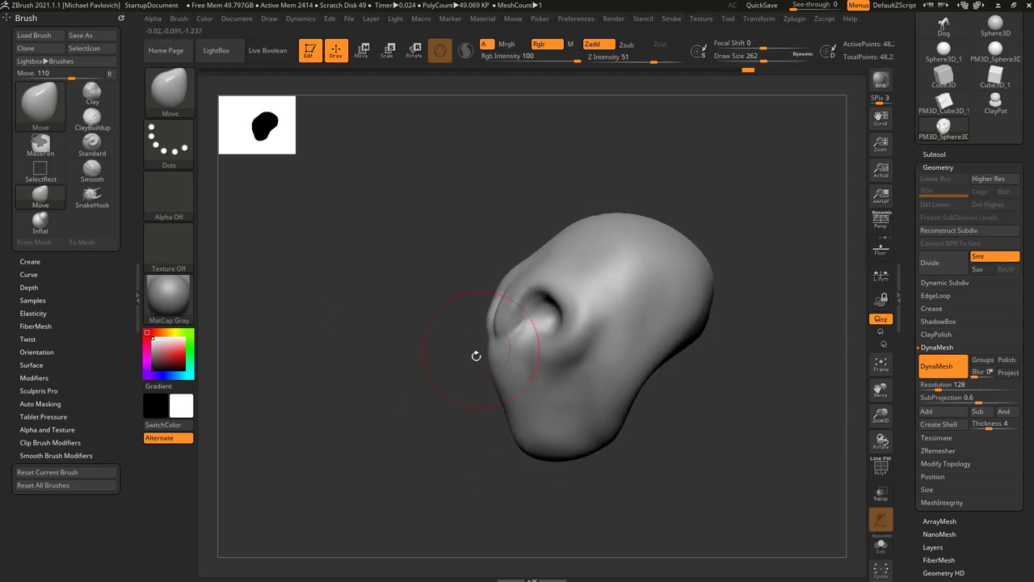
pyautogui.moveTo(476, 356); pyautogui.dragTo(592, 358)
pyautogui.moveTo(592, 358); pyautogui.dragTo(604, 358, button='right')
pyautogui.moveTo(466, 300); pyautogui.dragTo(472, 313)
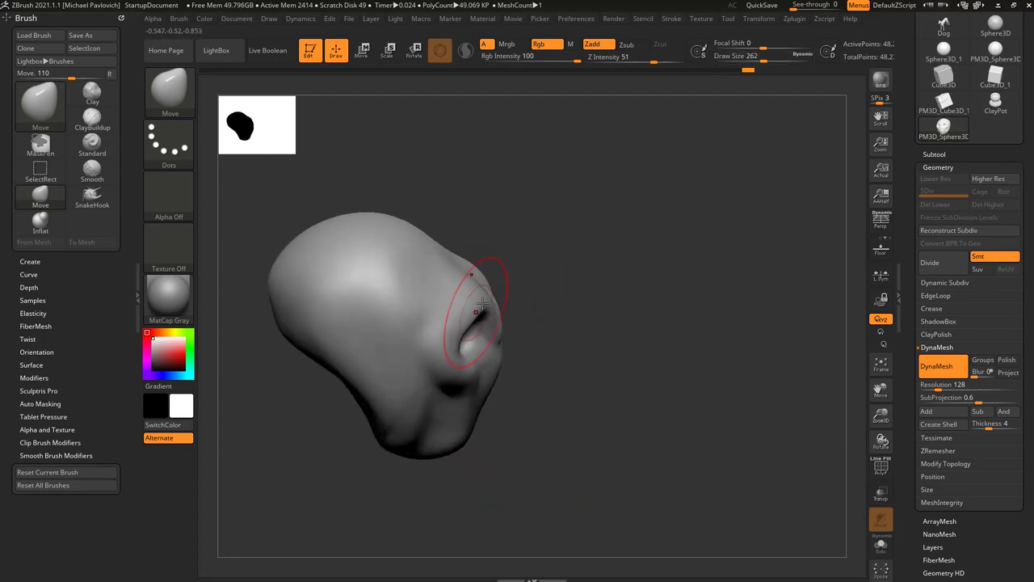
pyautogui.moveTo(473, 313); pyautogui.dragTo(503, 337, button='right')
pyautogui.moveTo(462, 323); pyautogui.dragTo(474, 305)
# Step: Push the brow and cheekbones into shape with the Move brush, working from above and below the head
pyautogui.moveTo(678, 243)
pyautogui.mouseDown(button='right')
pyautogui.moveTo(644, 237)
pyautogui.moveTo(653, 279)
pyautogui.mouseUp(button='right')
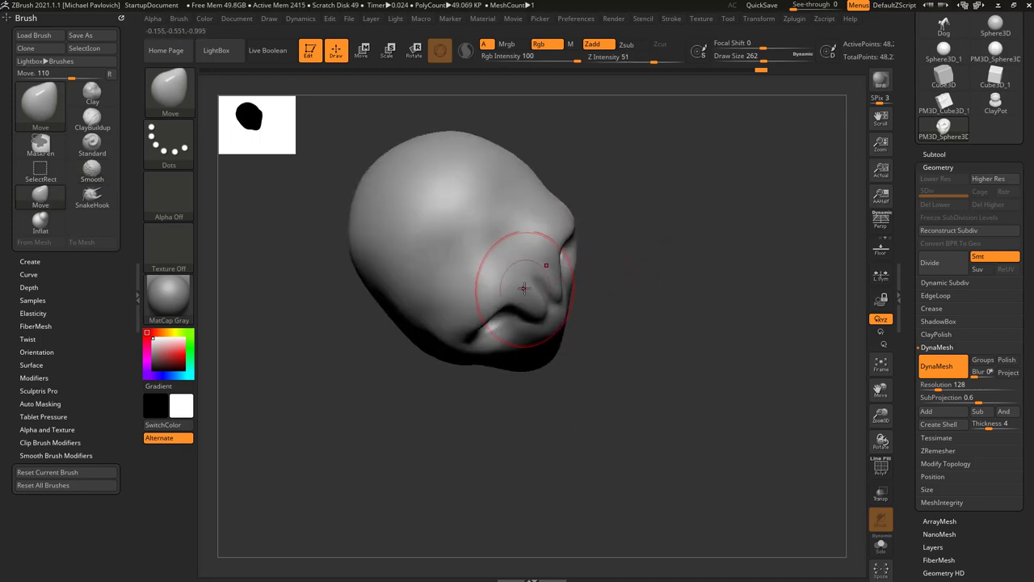
pyautogui.moveTo(526, 283); pyautogui.dragTo(558, 286)
pyautogui.moveTo(630, 291); pyautogui.dragTo(582, 258, button='right')
pyautogui.moveTo(648, 246); pyautogui.dragTo(658, 252, button='right')
pyautogui.moveTo(492, 327); pyautogui.dragTo(502, 338)
pyautogui.moveTo(511, 368)
pyautogui.mouseDown(button='right')
pyautogui.moveTo(432, 395)
pyautogui.moveTo(432, 424)
pyautogui.mouseUp(button='right')
pyautogui.moveTo(492, 388); pyautogui.dragTo(499, 383)
pyautogui.moveTo(672, 381)
pyautogui.mouseDown(button='right')
pyautogui.moveTo(724, 376)
pyautogui.moveTo(677, 369)
pyautogui.moveTo(742, 361)
pyautogui.moveTo(708, 362)
pyautogui.moveTo(716, 333)
pyautogui.mouseUp(button='right')
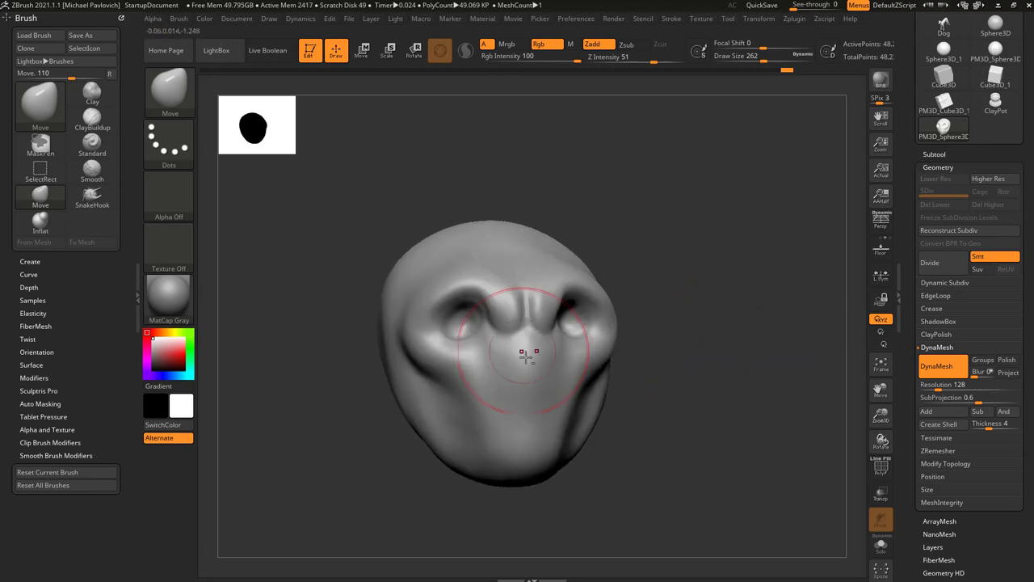
# Step: Reduce the Draw Size to 65 and switch back to the Standard brush
pyautogui.press('s')
pyautogui.moveTo(530, 367); pyautogui.dragTo(509, 373)
pyautogui.press('s')
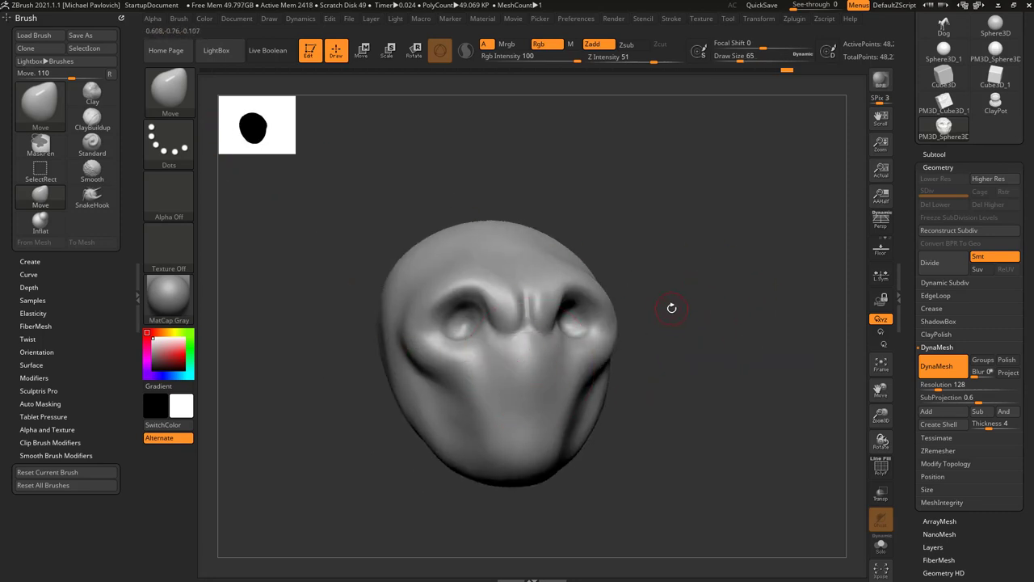
pyautogui.press('b')
pyautogui.press('s')
pyautogui.press('t')
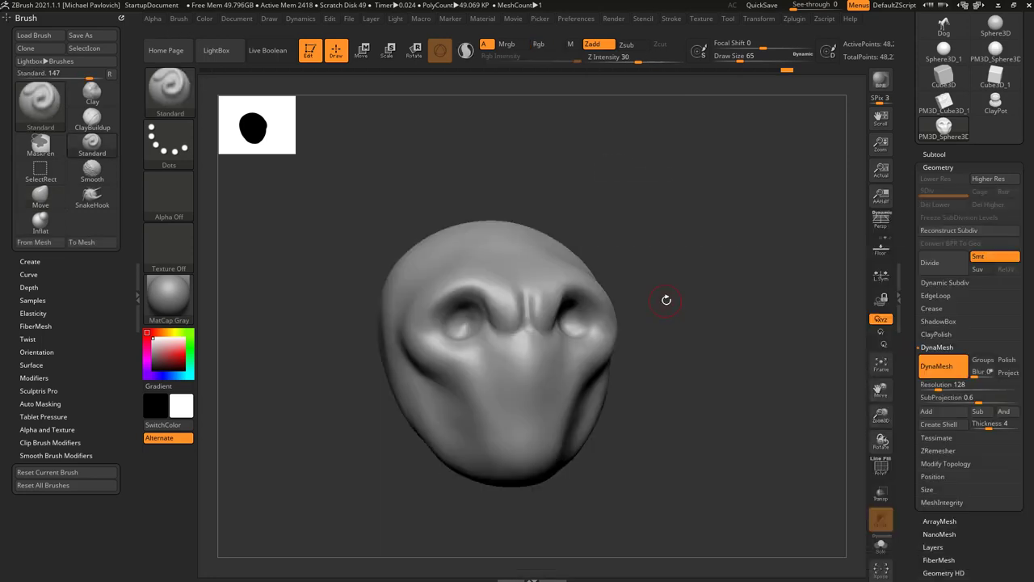
pyautogui.moveTo(700, 303); pyautogui.dragTo(689, 313, button='right')
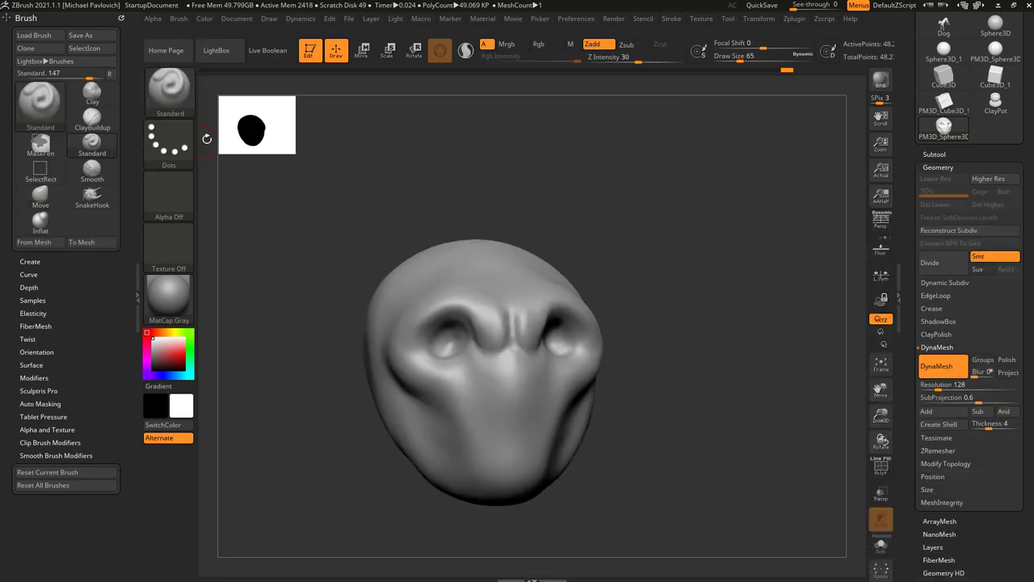
# Step: Switch to the Move brush and back to the Standard brush
pyautogui.click(180, 97)
pyautogui.moveTo(913, 62); pyautogui.dragTo(915, 230)
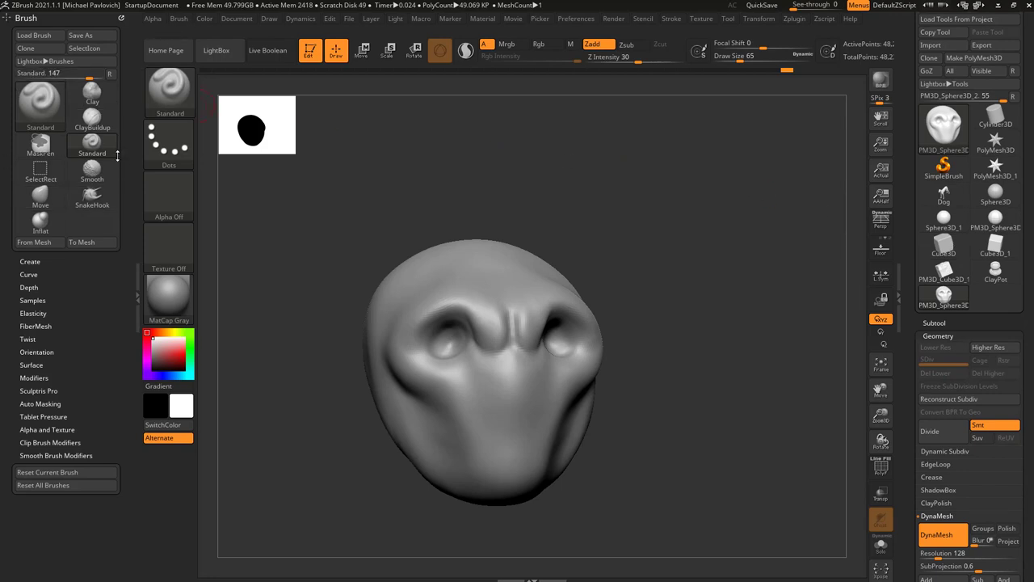
pyautogui.click(38, 200)
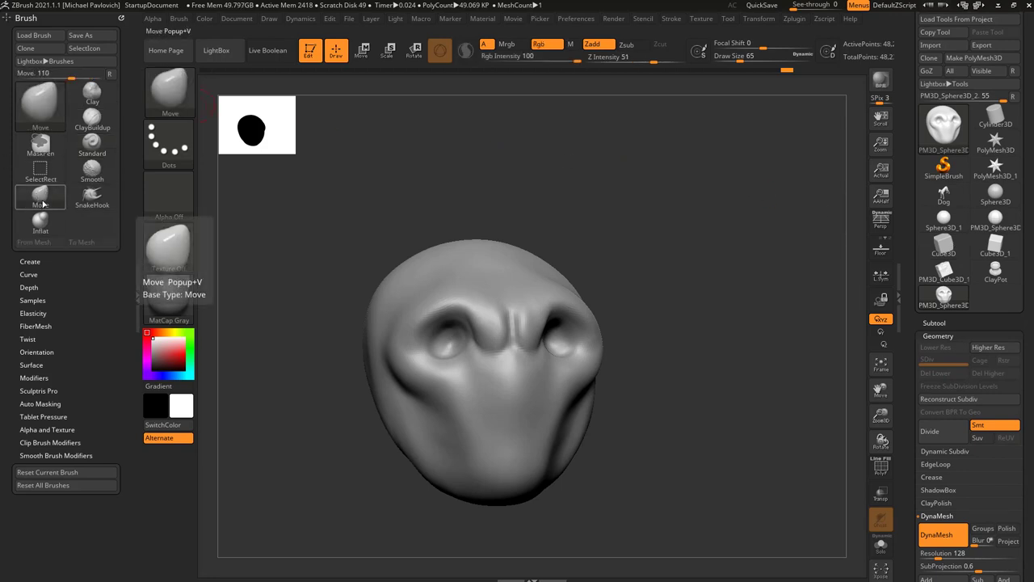
pyautogui.click(92, 147)
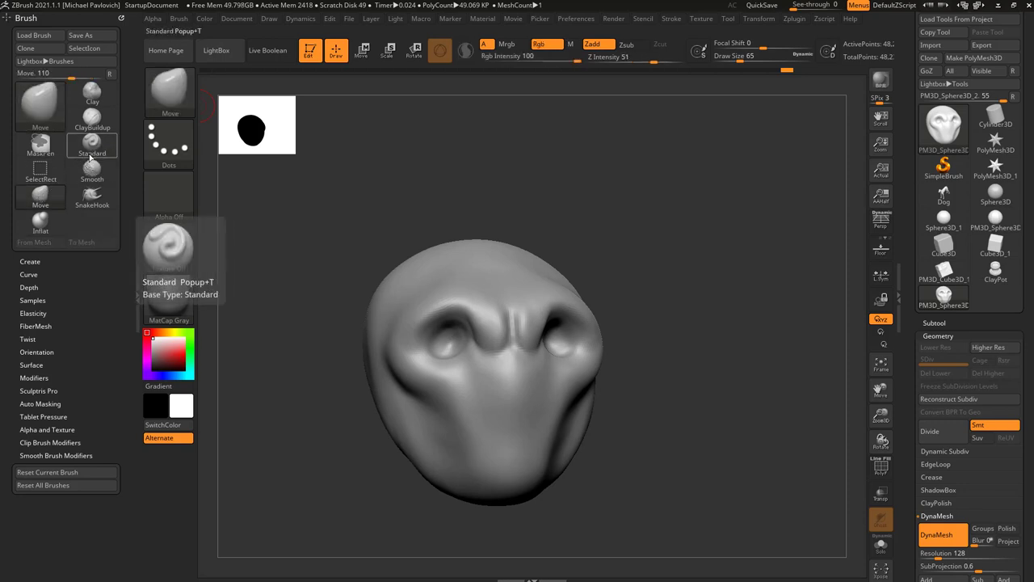
# Step: Set the Draw Size to 51 and sculpt lower eyelids with a fold running down from each inner eye corner
pyautogui.moveTo(678, 302)
pyautogui.keyDown('alt'); pyautogui.mouseDown()
pyautogui.moveTo(656, 277)
pyautogui.moveTo(565, 283)
pyautogui.mouseUp(); pyautogui.keyUp('alt')
pyautogui.press('s')
pyautogui.moveTo(533, 339); pyautogui.dragTo(522, 337)
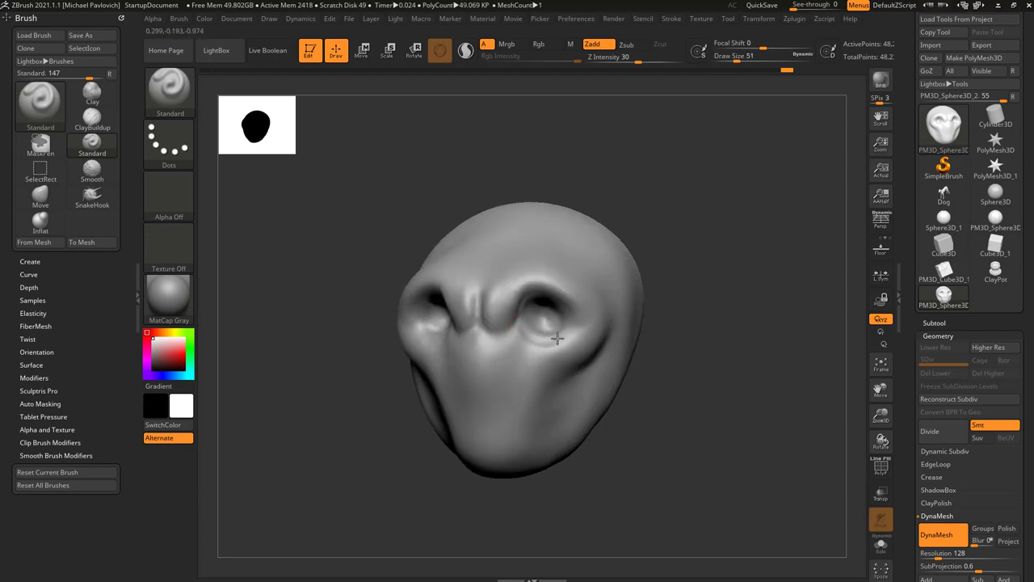
pyautogui.moveTo(671, 311); pyautogui.dragTo(739, 311)
pyautogui.moveTo(527, 321); pyautogui.dragTo(514, 355)
# Step: Expand the Smooth Brush Modifiers, and extend the folds under the eyes towards their outer corners
pyautogui.keyDown('shift'); pyautogui.moveTo(659, 324); pyautogui.dragTo(649, 320); pyautogui.keyUp('shift')
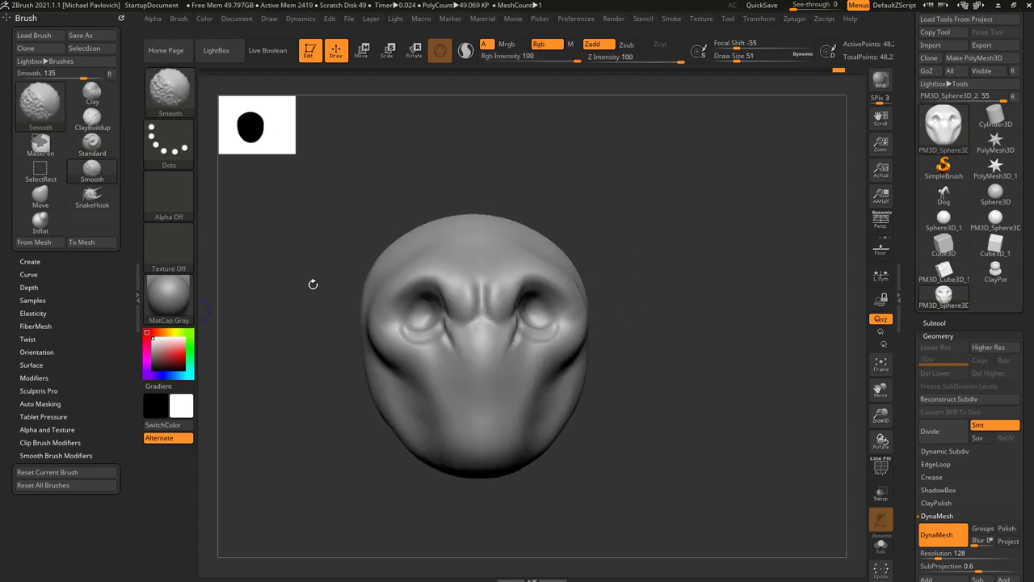
pyautogui.keyDown('shift'); pyautogui.click(40, 455); pyautogui.keyUp('shift')
pyautogui.moveTo(675, 278); pyautogui.dragTo(642, 272)
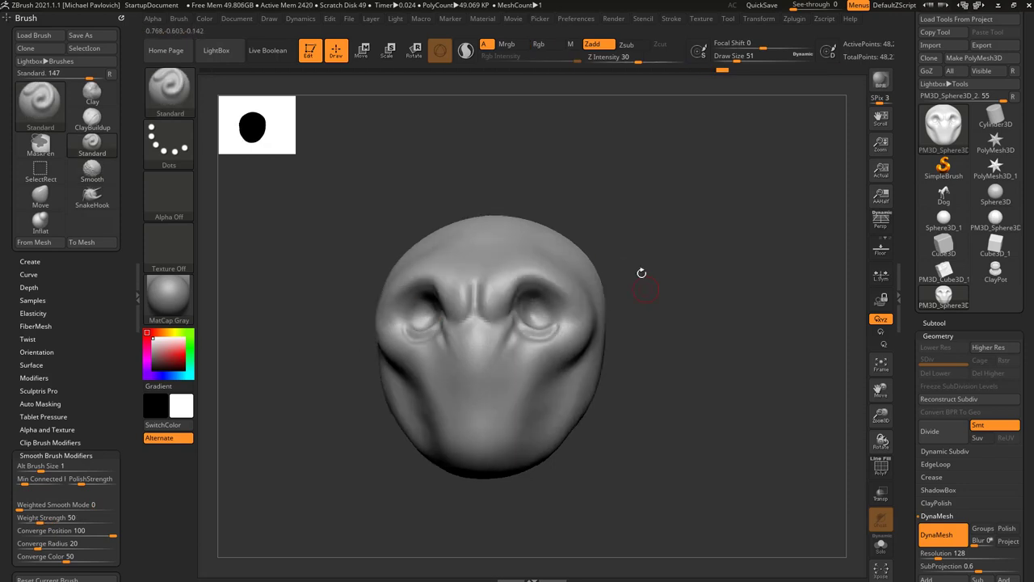
pyautogui.moveTo(549, 320); pyautogui.dragTo(588, 313)
pyautogui.moveTo(634, 303); pyautogui.dragTo(667, 305)
# Step: Build up heavy brow ridges over both eyes down to the nose bridge and smooth them lightly
pyautogui.moveTo(517, 264); pyautogui.dragTo(485, 283)
pyautogui.moveTo(647, 275); pyautogui.dragTo(648, 303)
pyautogui.moveTo(517, 263)
pyautogui.mouseDown()
pyautogui.moveTo(486, 292)
pyautogui.moveTo(538, 253)
pyautogui.moveTo(484, 262)
pyautogui.mouseUp()
pyautogui.keyDown('shift'); pyautogui.moveTo(485, 260); pyautogui.dragTo(514, 253); pyautogui.keyUp('shift')
pyautogui.moveTo(607, 260); pyautogui.dragTo(607, 219)
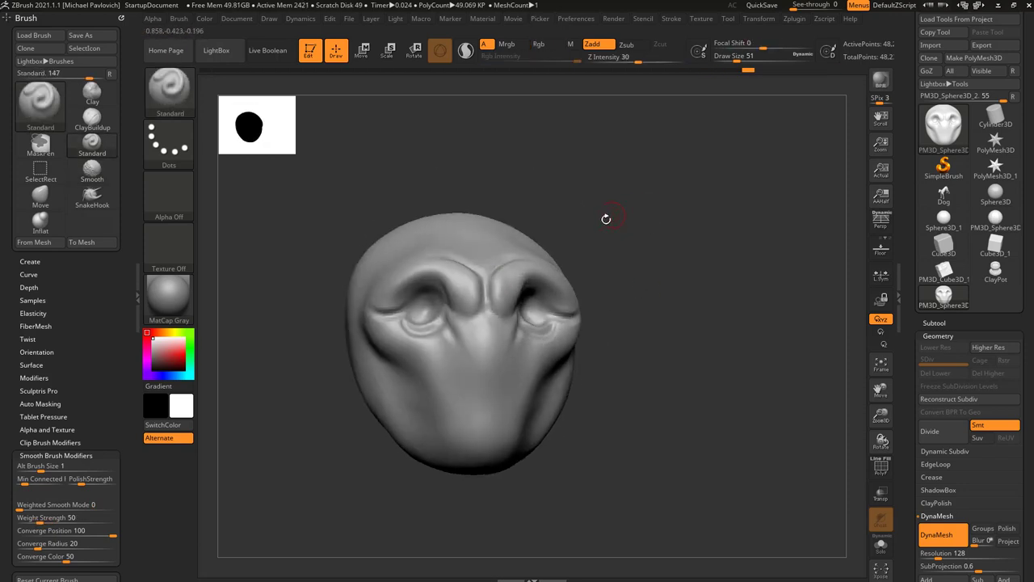
# Step: Refine the inner eye corners and build a long nose down the middle of the face with the Standard brush
pyautogui.moveTo(469, 318); pyautogui.dragTo(455, 311)
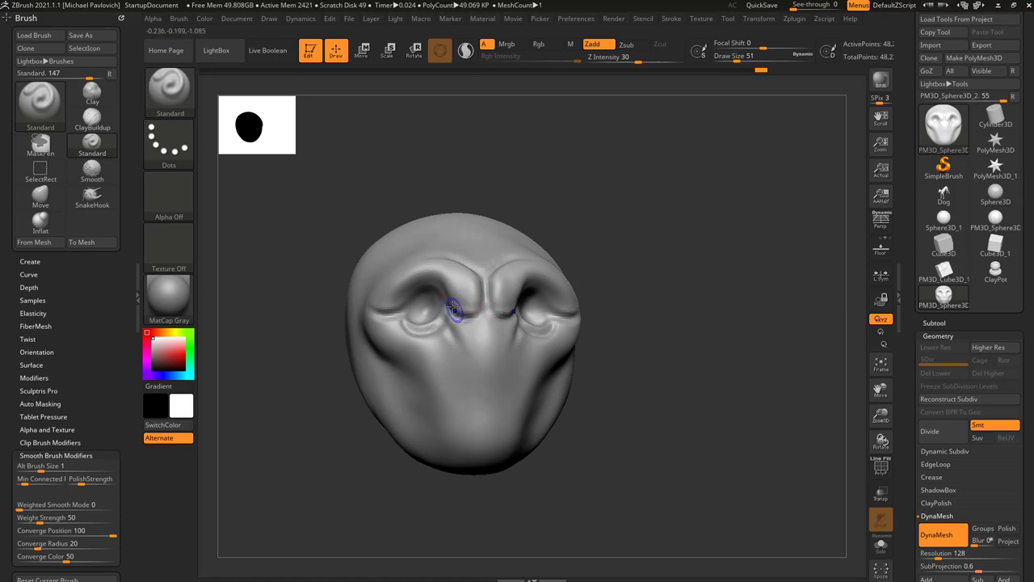
pyautogui.moveTo(593, 280); pyautogui.dragTo(587, 308)
pyautogui.moveTo(465, 339)
pyautogui.mouseDown()
pyautogui.moveTo(455, 366)
pyautogui.moveTo(462, 357)
pyautogui.mouseUp()
pyautogui.moveTo(478, 334); pyautogui.dragTo(485, 364)
pyautogui.press('s')
pyautogui.moveTo(521, 333)
pyautogui.mouseDown()
pyautogui.moveTo(534, 340)
pyautogui.moveTo(486, 370)
pyautogui.moveTo(490, 361)
pyautogui.mouseUp()
pyautogui.press('s')
pyautogui.click(527, 338)
pyautogui.press('s')
# Step: Select the Move brush and shape the nose and its sides at Draw Sizes of 112 and 136
pyautogui.click(50, 196)
pyautogui.keyDown('shift'); pyautogui.moveTo(522, 226); pyautogui.dragTo(518, 344, button='right'); pyautogui.keyUp('shift')
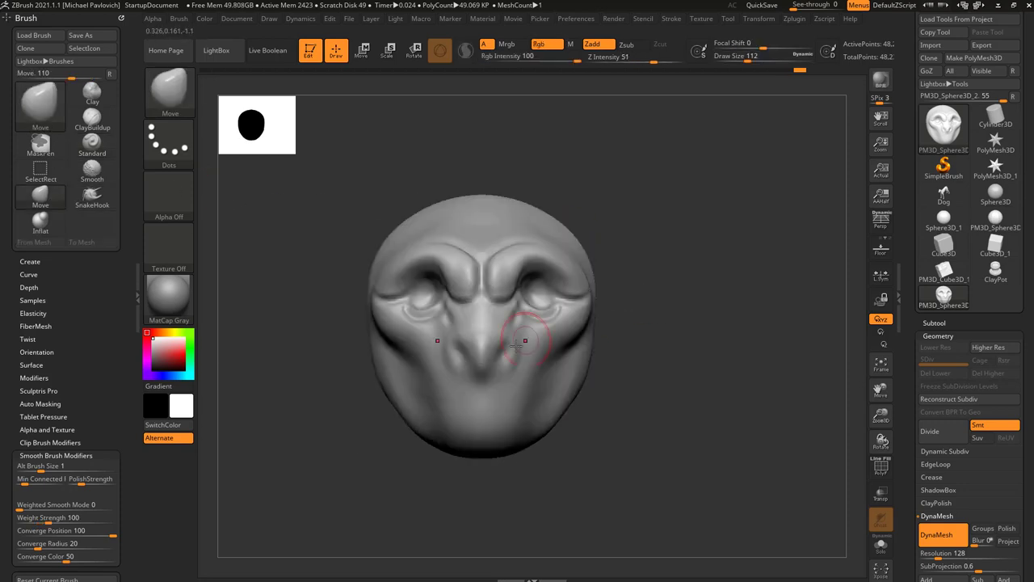
pyautogui.moveTo(646, 274); pyautogui.dragTo(727, 283, button='right')
pyautogui.moveTo(451, 368); pyautogui.dragTo(469, 367)
pyautogui.moveTo(550, 356); pyautogui.dragTo(468, 347, button='right')
pyautogui.moveTo(558, 344); pyautogui.dragTo(578, 343)
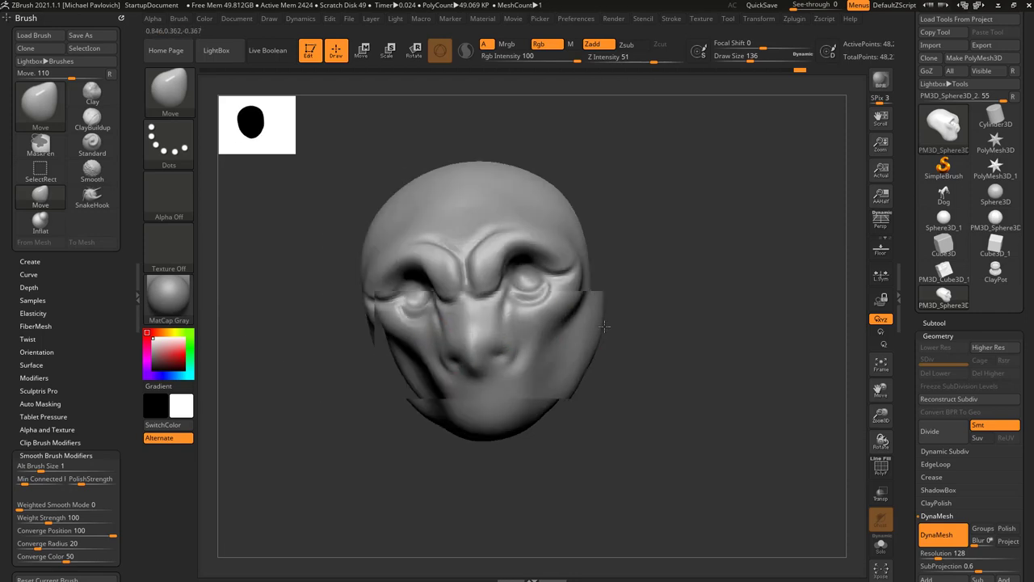
# Step: Adjust the nose profile and nostril wings with the Move brush, reducing the Draw Size to 68
pyautogui.moveTo(387, 380); pyautogui.dragTo(474, 388, button='right')
pyautogui.moveTo(419, 362); pyautogui.dragTo(411, 360)
pyautogui.moveTo(501, 379); pyautogui.dragTo(420, 374, button='right')
pyautogui.moveTo(557, 376); pyautogui.dragTo(478, 369, button='right')
pyautogui.press('[')
pyautogui.moveTo(477, 360); pyautogui.dragTo(469, 354)
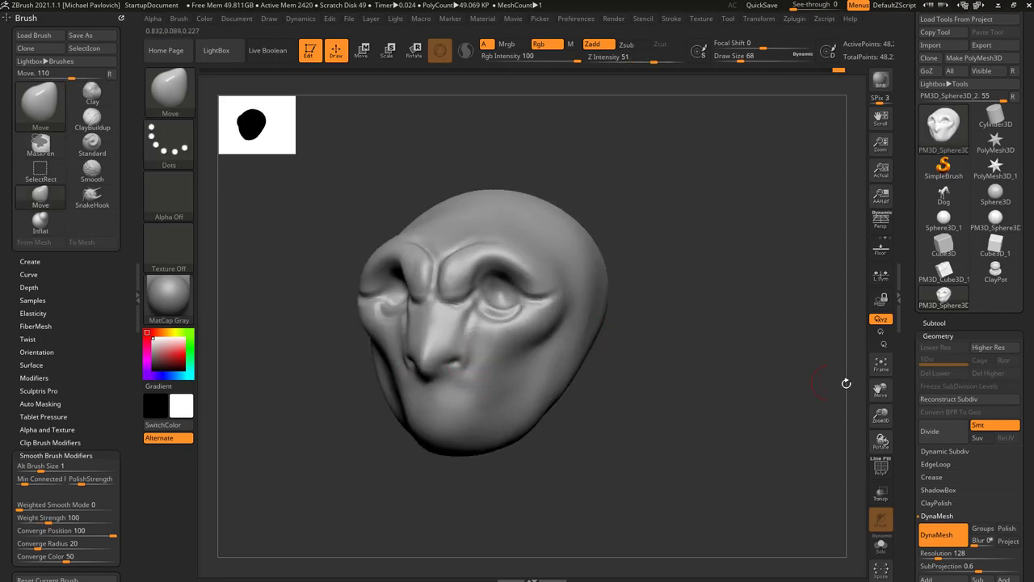
# Step: Remesh the head at DynaMesh resolution 128 and refine the nostrils with the Standard and Smooth brushes at a Draw Size of 49
pyautogui.moveTo(912, 337); pyautogui.dragTo(916, 274)
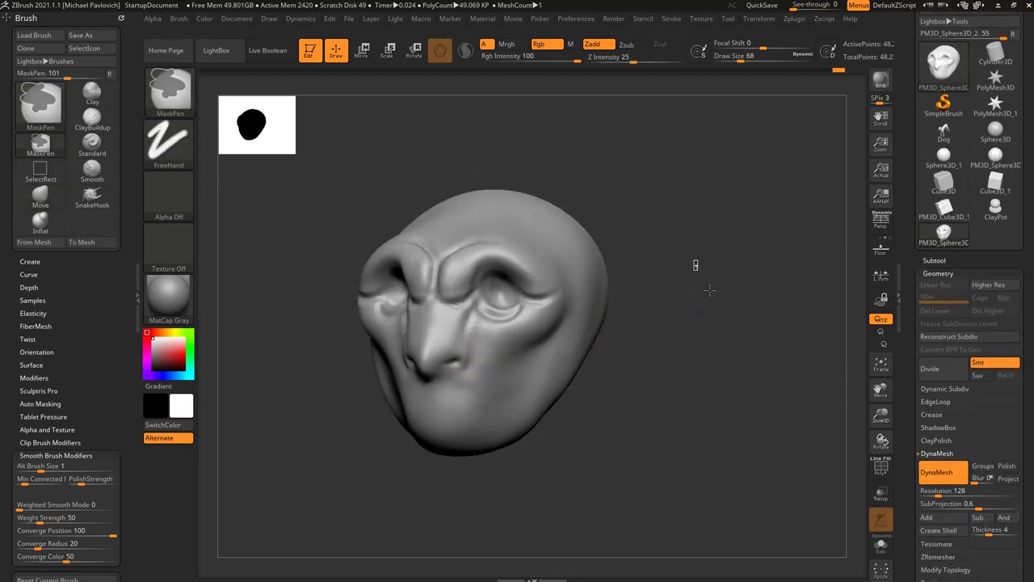
pyautogui.moveTo(695, 340)
pyautogui.mouseDown()
pyautogui.moveTo(434, 342)
pyautogui.moveTo(420, 378)
pyautogui.mouseUp()
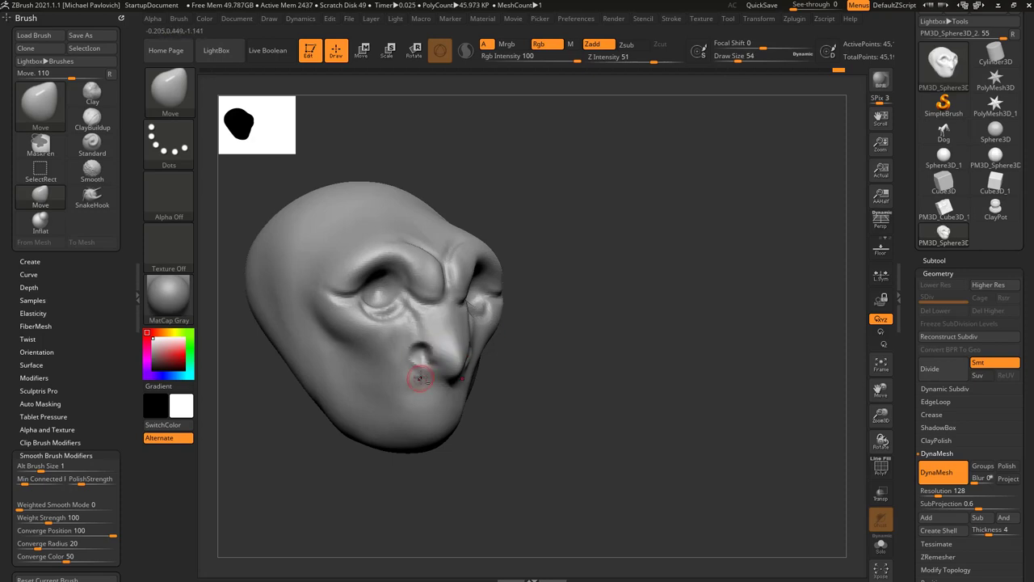
pyautogui.click(94, 147)
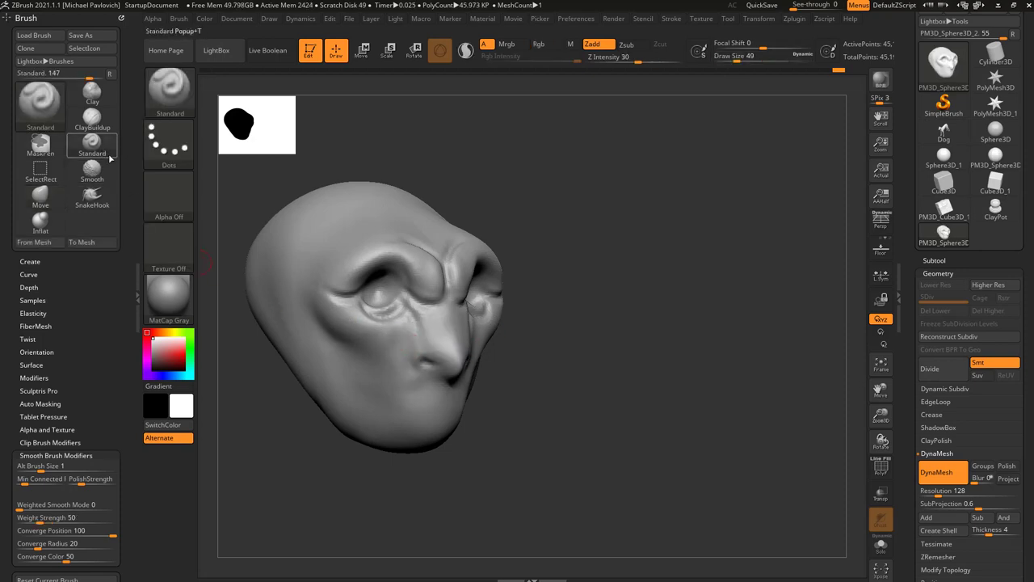
pyautogui.moveTo(234, 365); pyautogui.dragTo(469, 368)
pyautogui.keyDown('shift'); pyautogui.moveTo(473, 375); pyautogui.dragTo(480, 356); pyautogui.keyUp('shift')
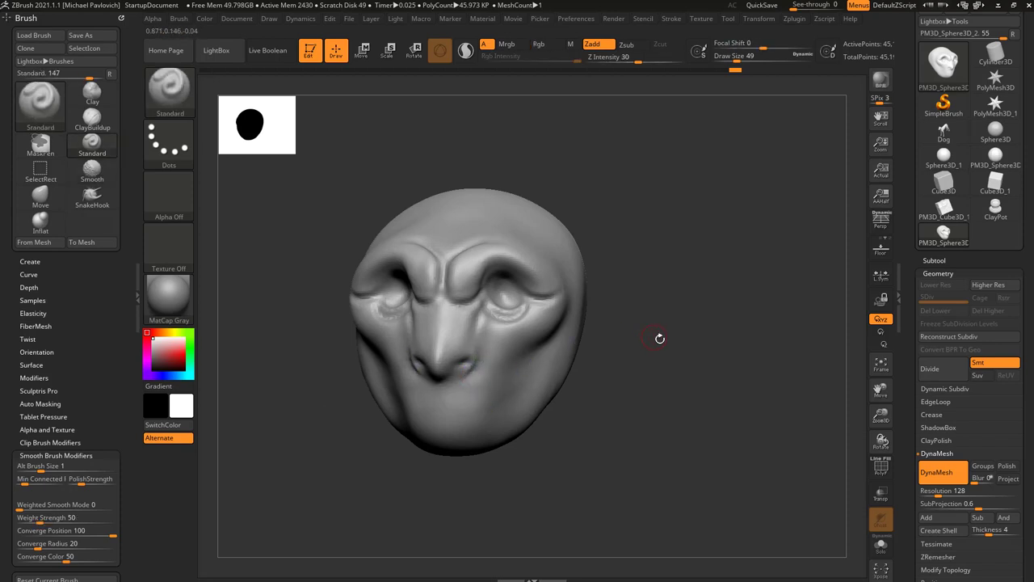
pyautogui.moveTo(660, 337); pyautogui.dragTo(663, 330)
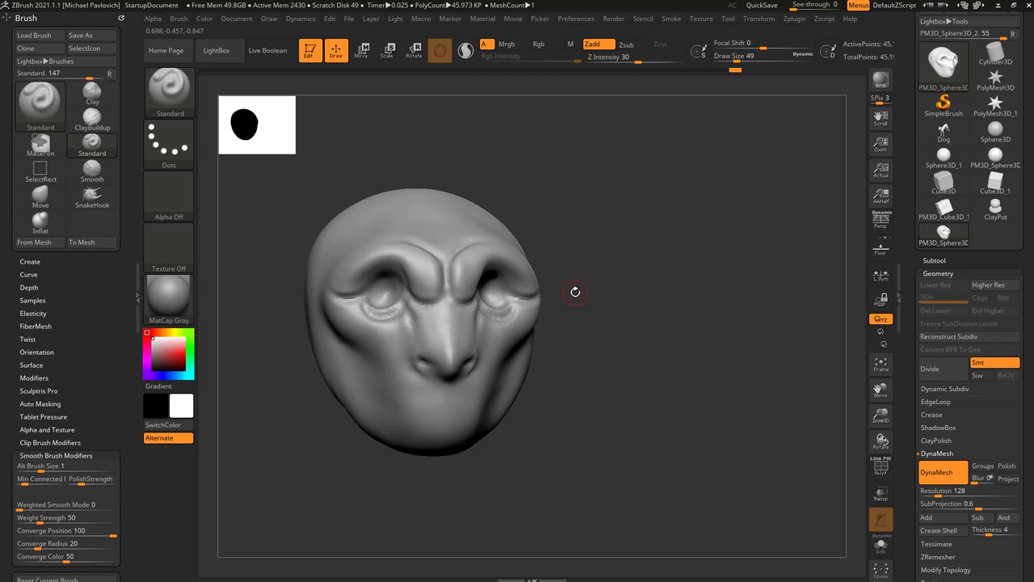
# Step: Select the DamStandard brush for carving creases into the face
pyautogui.press('b')
pyautogui.press('d')
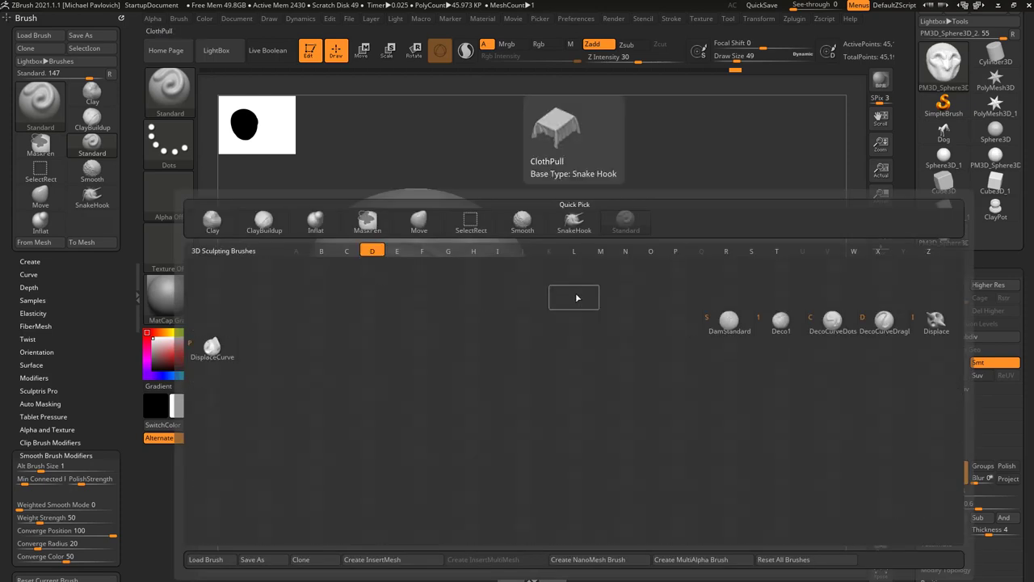
pyautogui.click(730, 322)
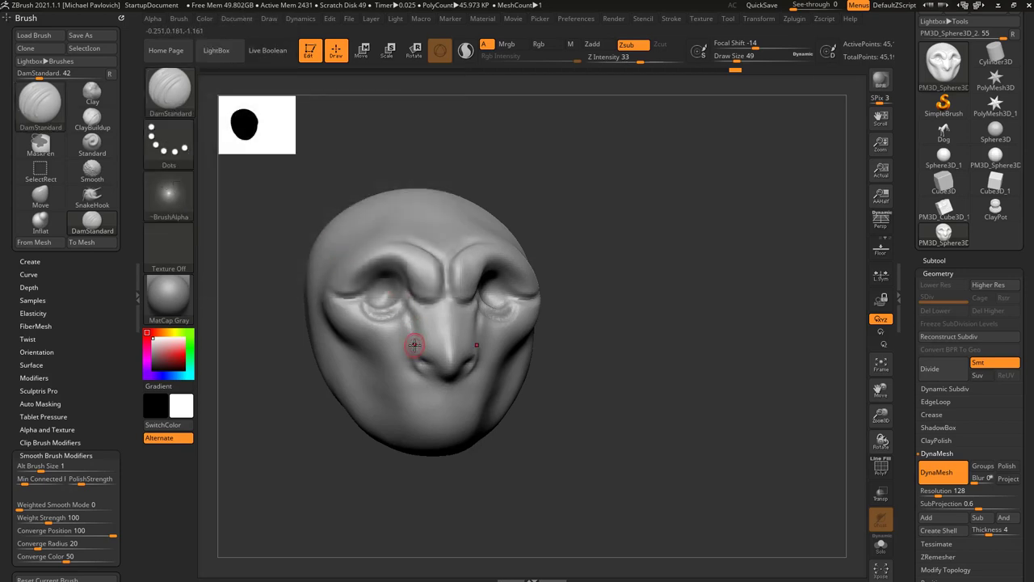
# Step: Raise the DamStandard Draw Size to 83, then 101, and carve creases below the inner eye corners and around the nostrils
pyautogui.press('s')
pyautogui.moveTo(418, 344); pyautogui.dragTo(417, 345)
pyautogui.moveTo(574, 289); pyautogui.dragTo(643, 288)
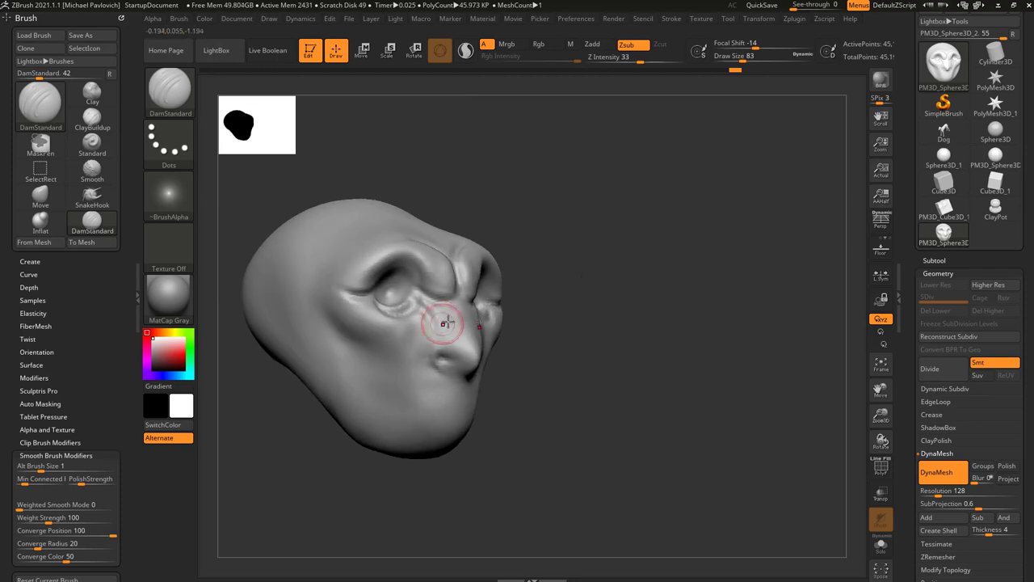
pyautogui.press('s')
pyautogui.moveTo(459, 318); pyautogui.dragTo(463, 320)
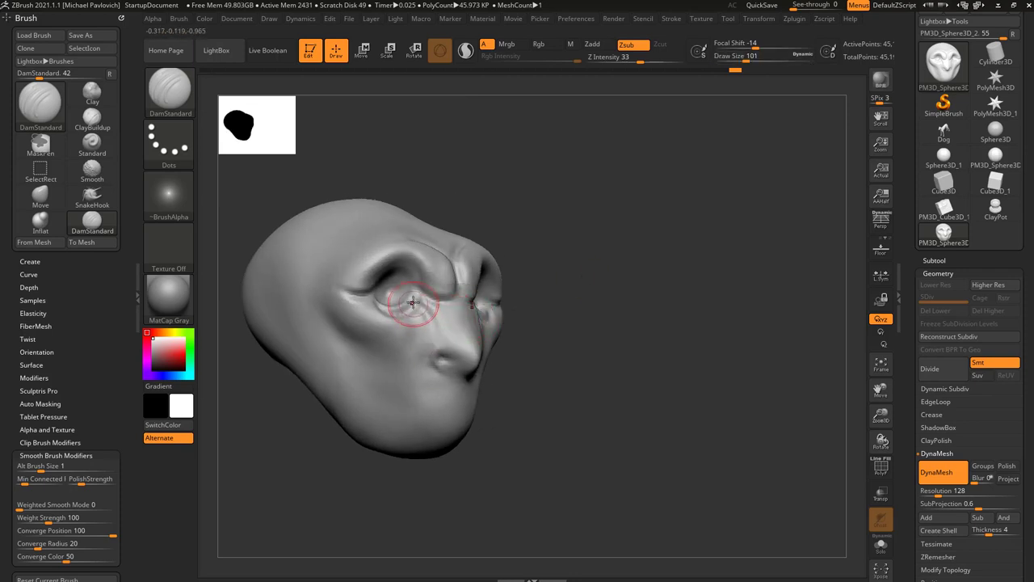
pyautogui.moveTo(580, 334)
pyautogui.mouseDown()
pyautogui.moveTo(482, 366)
pyautogui.moveTo(471, 341)
pyautogui.mouseUp()
pyautogui.moveTo(342, 441); pyautogui.dragTo(434, 341)
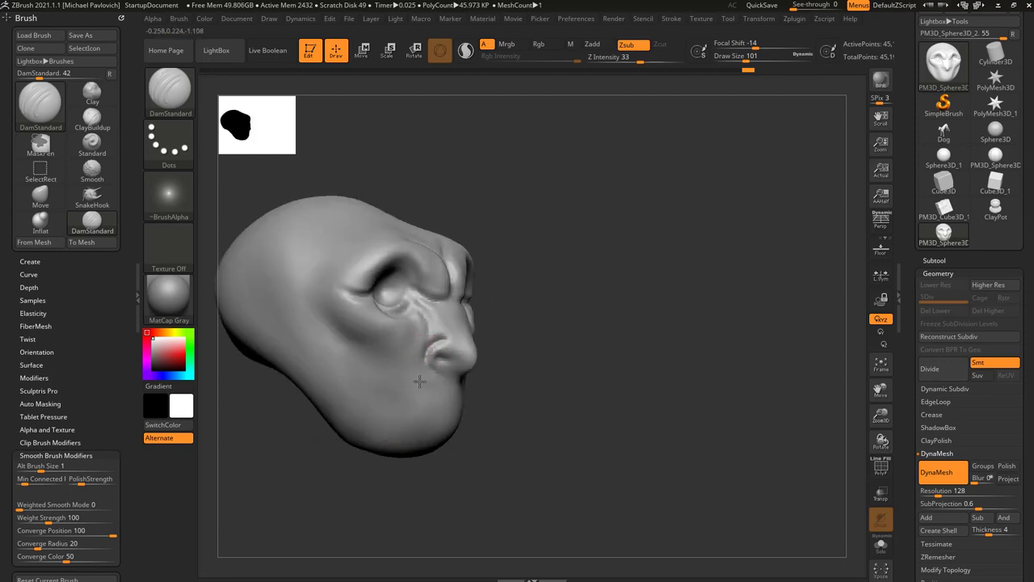
# Step: Carve the mouth line and frown creases above the inner brows with the DamStandard brush at Draw Size 101
pyautogui.moveTo(542, 371); pyautogui.dragTo(441, 404)
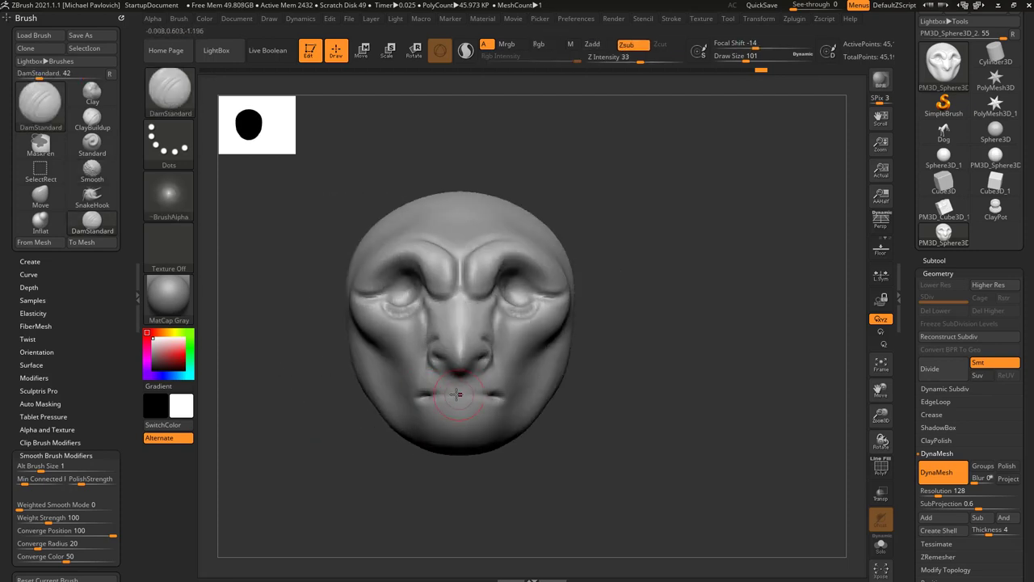
pyautogui.moveTo(564, 398); pyautogui.dragTo(435, 397)
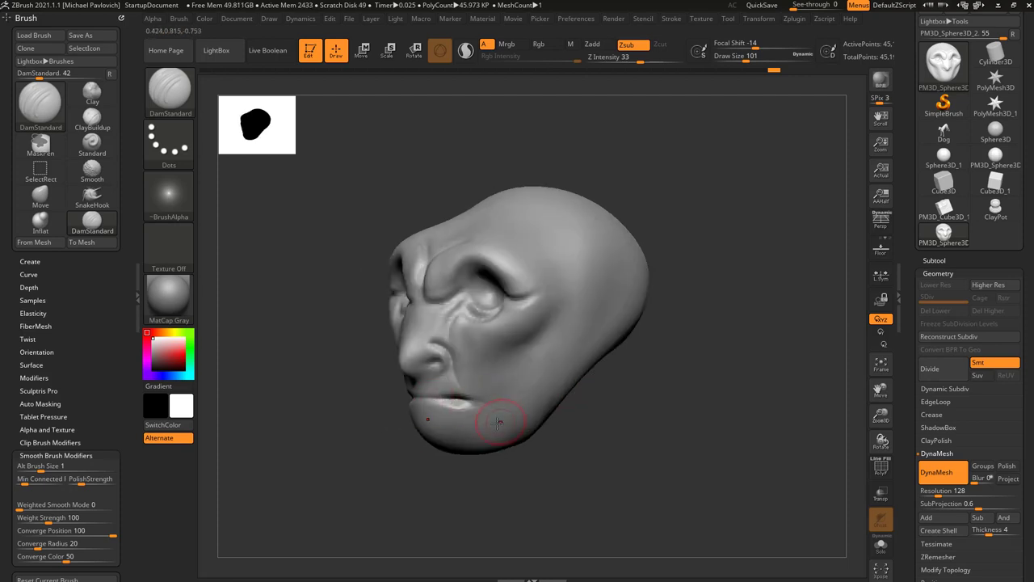
pyautogui.moveTo(426, 460); pyautogui.dragTo(596, 333)
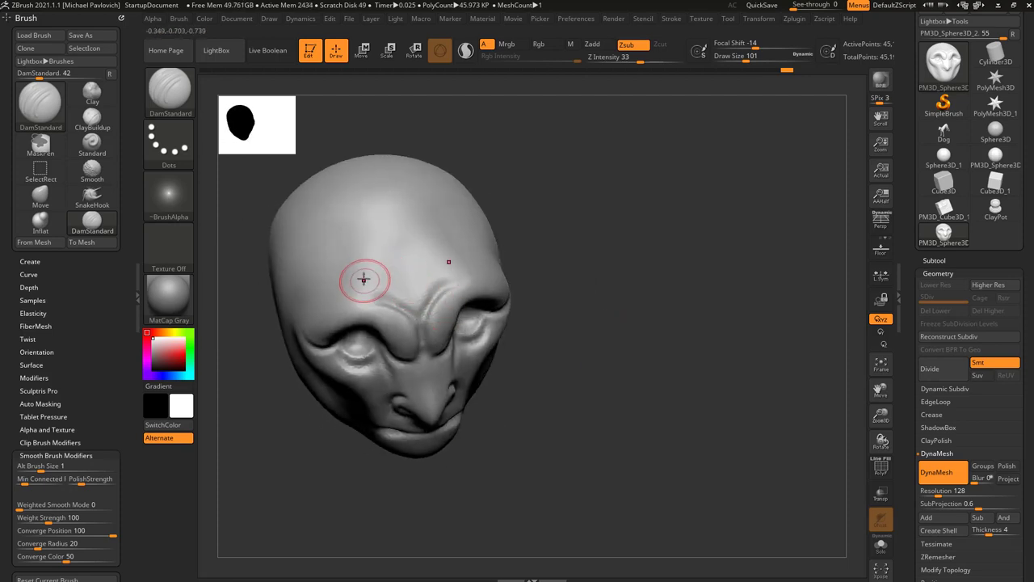
# Step: Try raising a forehead wrinkle with the Standard brush and carving one above it with DamStandard, and undo the strokes
pyautogui.click(98, 139)
pyautogui.moveTo(332, 289)
pyautogui.mouseDown()
pyautogui.moveTo(331, 280)
pyautogui.moveTo(408, 281)
pyautogui.moveTo(326, 279)
pyautogui.mouseUp()
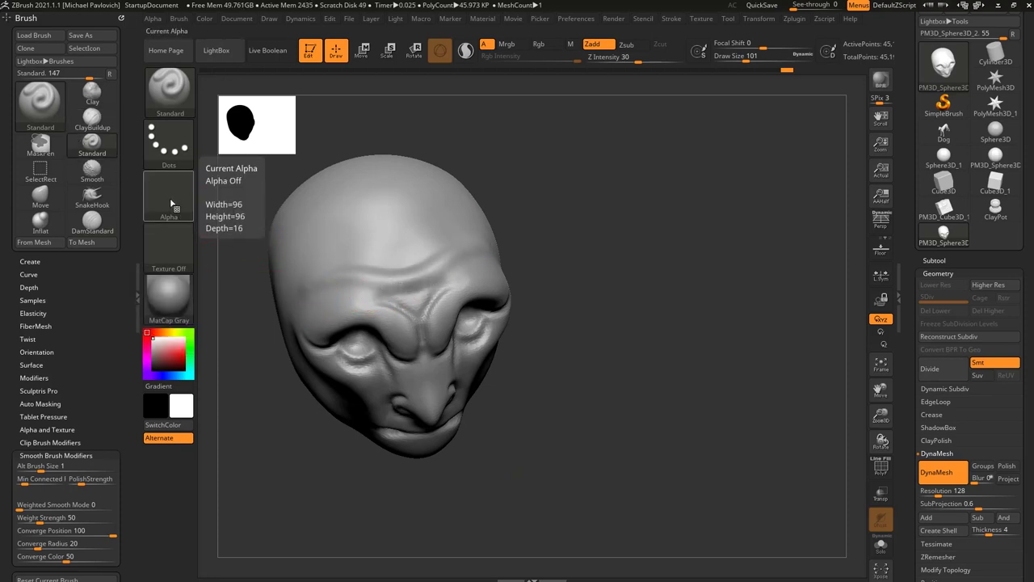
pyautogui.click(112, 223)
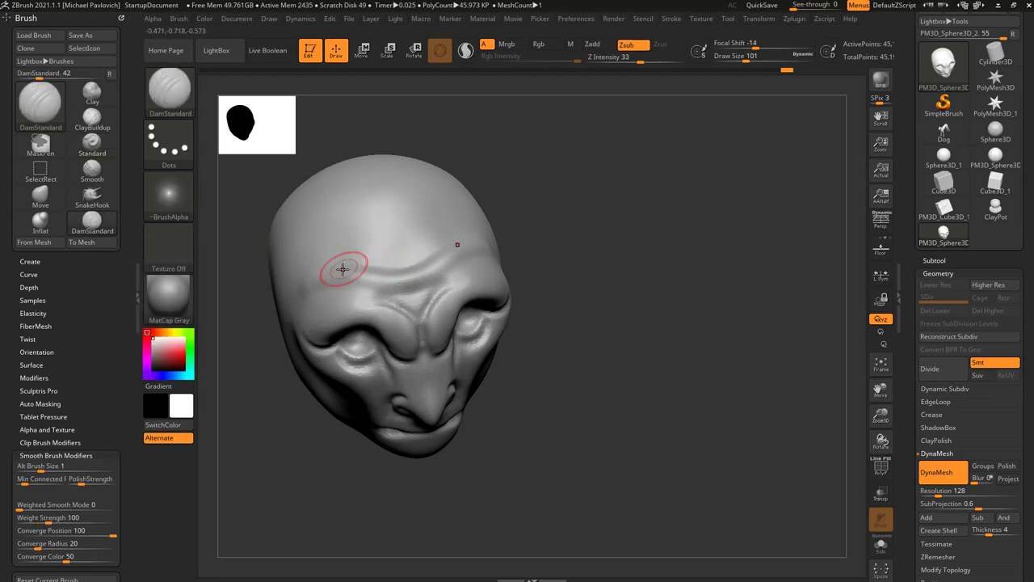
pyautogui.moveTo(411, 263); pyautogui.dragTo(452, 236)
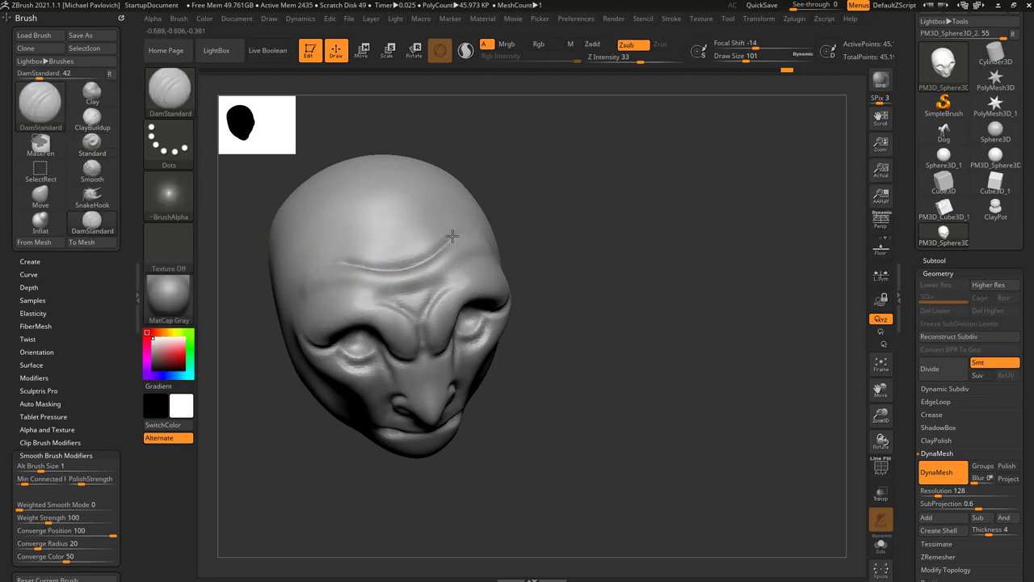
pyautogui.moveTo(398, 265); pyautogui.dragTo(327, 257)
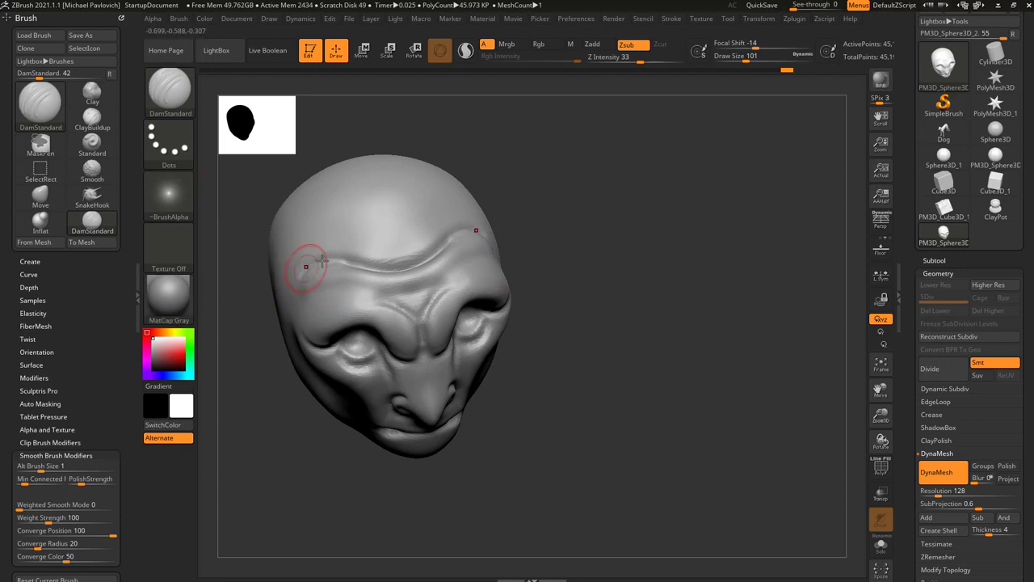
pyautogui.moveTo(489, 194); pyautogui.dragTo(510, 196)
pyautogui.hotkey('ctrl', 'z')
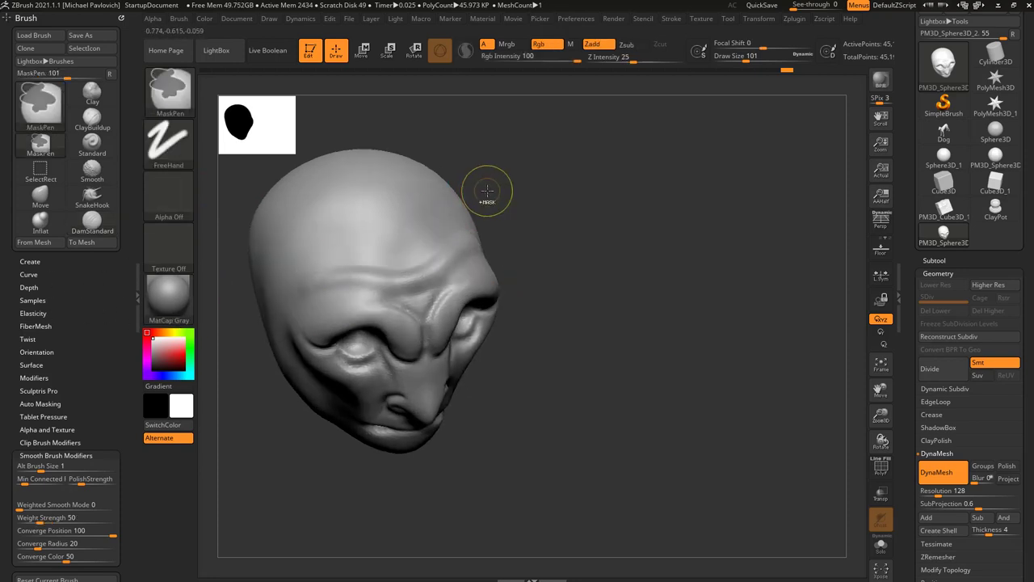
pyautogui.hotkey('ctrl', 'z')
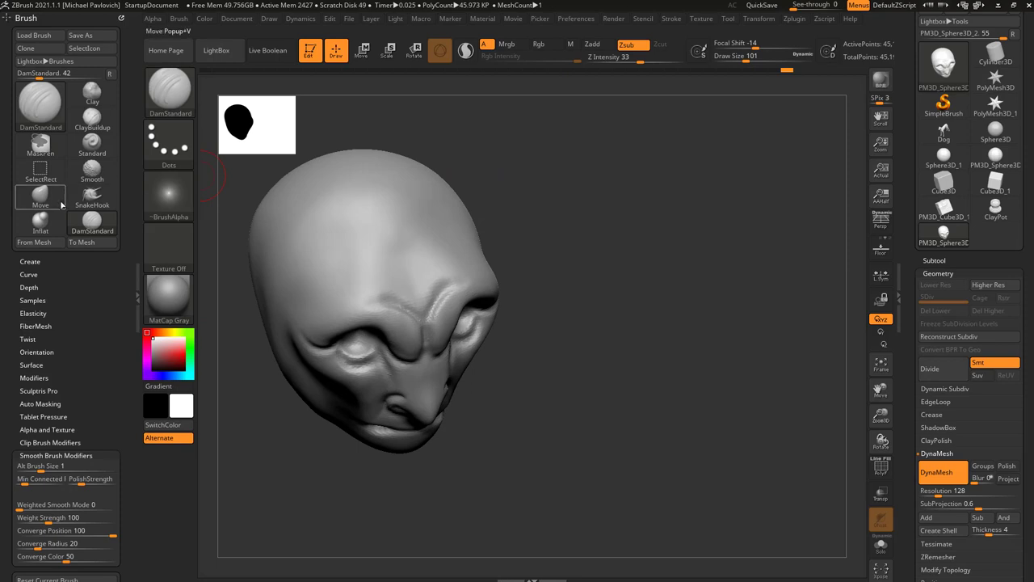
# Step: Select the Standard brush and assign it the ~BrushAlpha alpha
pyautogui.click(93, 144)
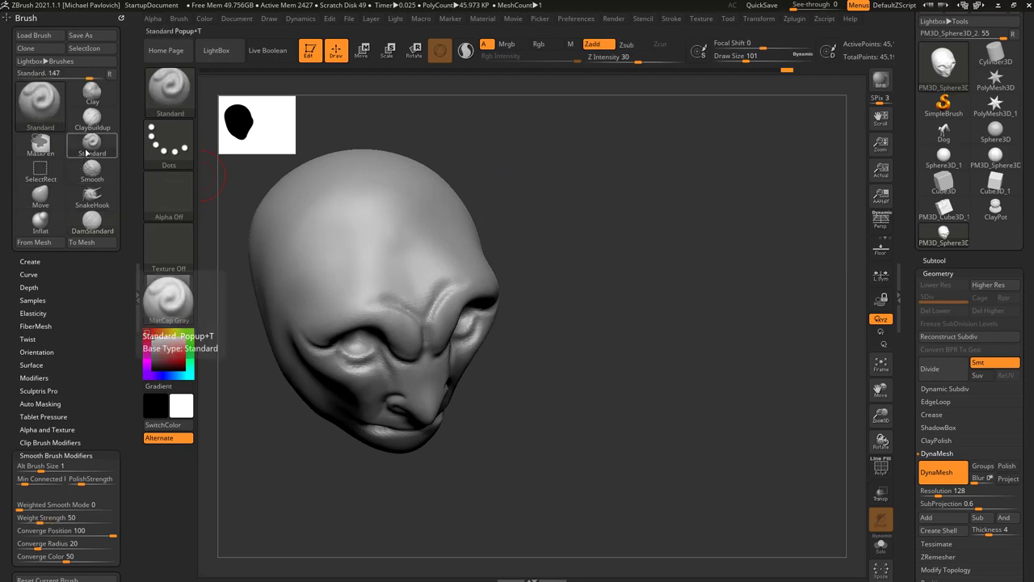
pyautogui.click(173, 202)
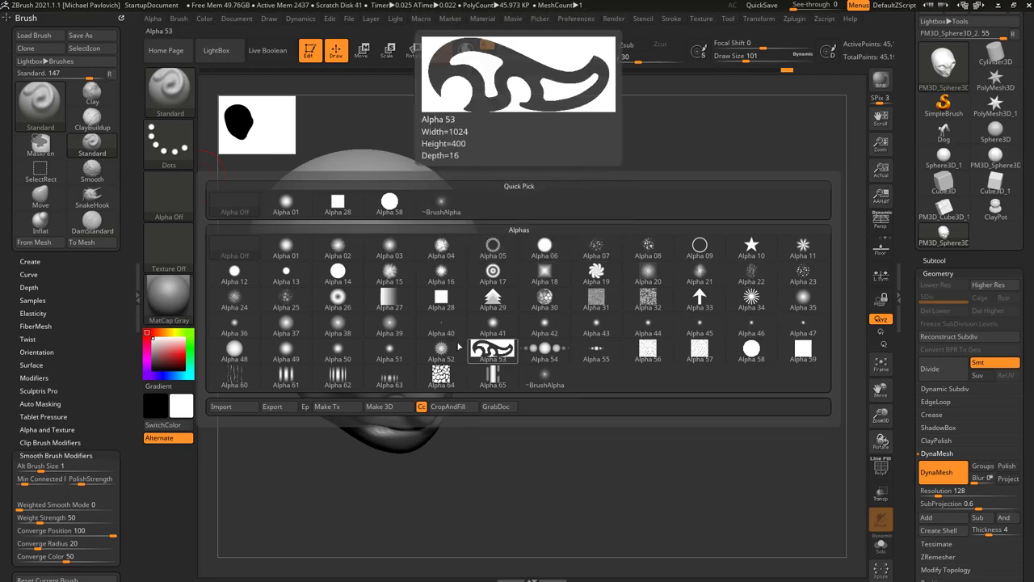
pyautogui.click(472, 241)
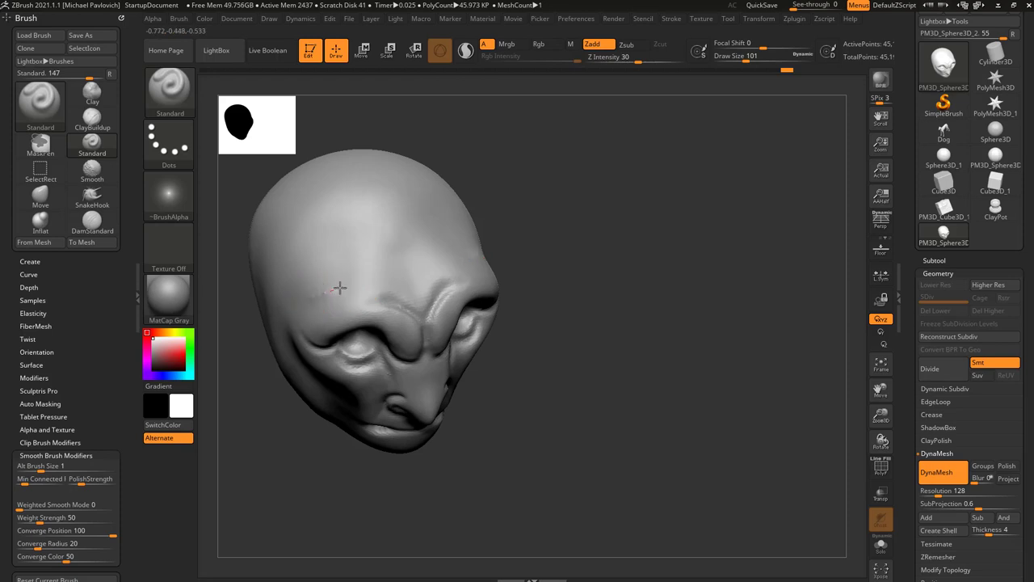
# Step: Try raised ridge strokes above the brows with the alpha-equipped Standard brush, undoing each attempt
pyautogui.press('ctrl')
pyautogui.moveTo(370, 281)
pyautogui.mouseDown()
pyautogui.moveTo(418, 294)
pyautogui.moveTo(383, 286)
pyautogui.moveTo(313, 299)
pyautogui.mouseUp()
pyautogui.press('ctrl')
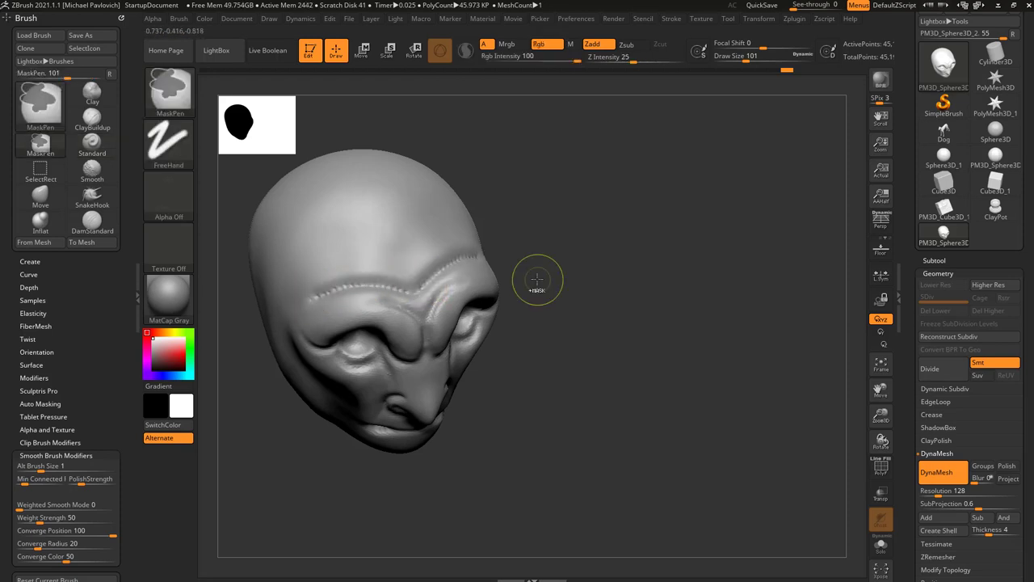
pyautogui.hotkey('ctrl', 'z')
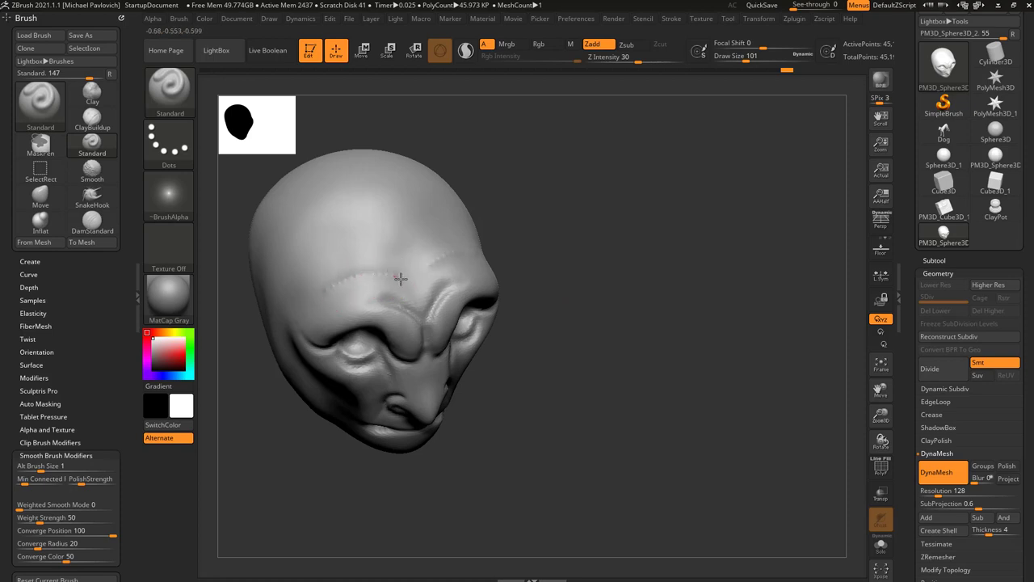
pyautogui.hotkey('ctrl', 'z')
pyautogui.moveTo(376, 275)
pyautogui.mouseDown()
pyautogui.moveTo(418, 286)
pyautogui.moveTo(373, 276)
pyautogui.moveTo(319, 289)
pyautogui.mouseUp()
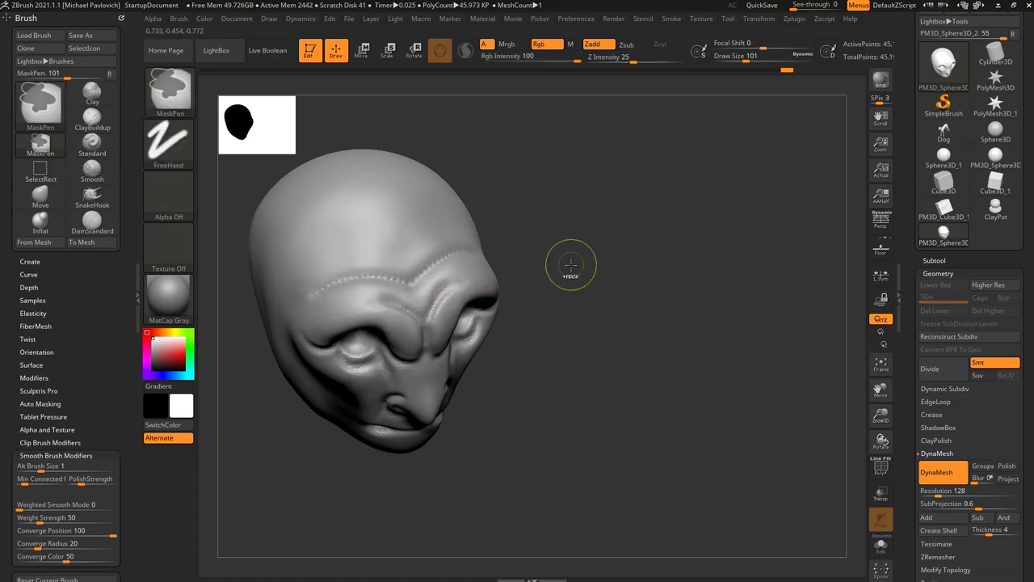
pyautogui.hotkey('ctrl', 'z')
# Step: Turn off LazyMouse in the Standard brush's stroke settings
pyautogui.click(673, 21)
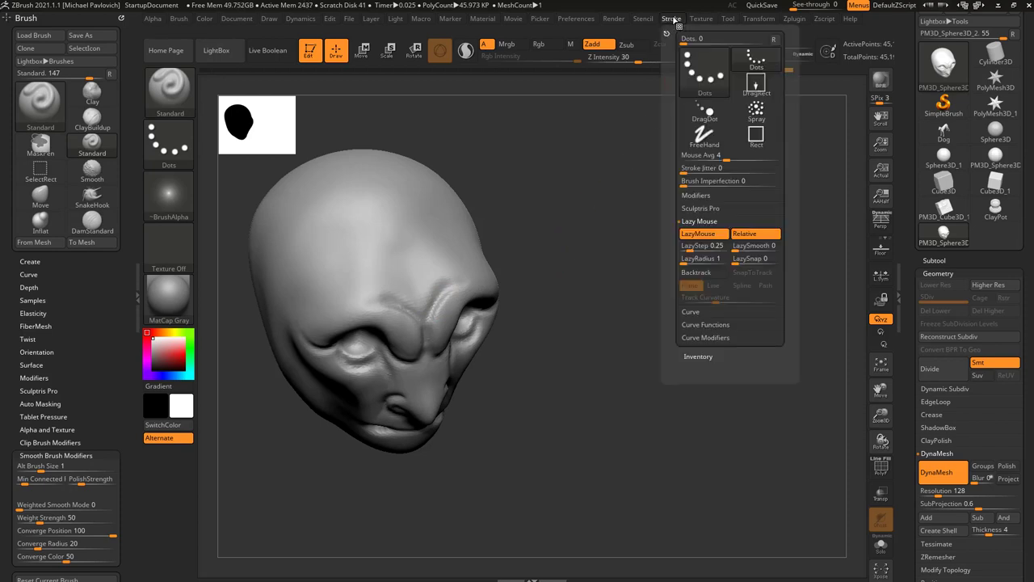
pyautogui.keyDown('shift'); pyautogui.click(699, 221); pyautogui.keyUp('shift')
pyautogui.keyDown('shift'); pyautogui.click(700, 221); pyautogui.keyUp('shift')
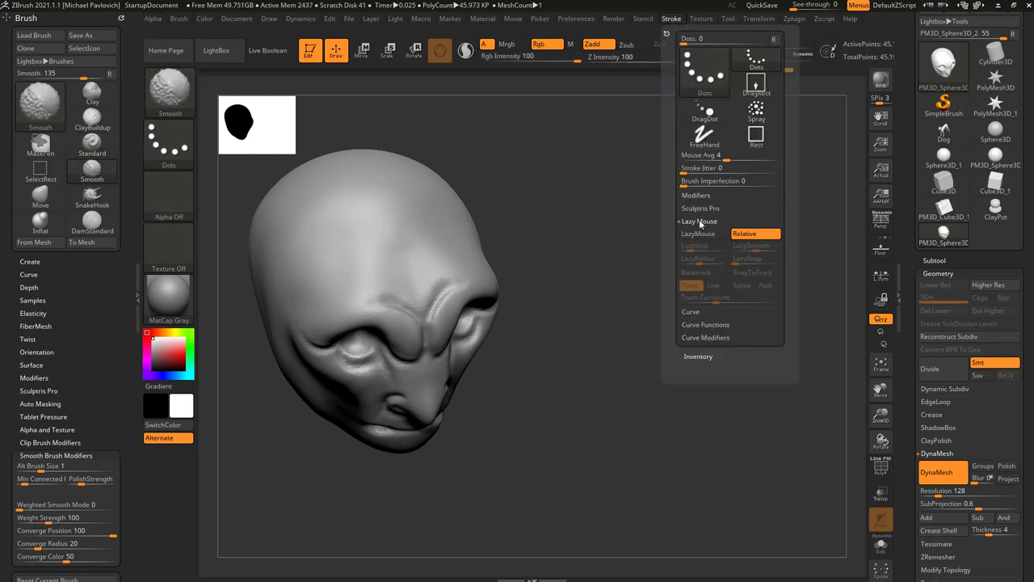
pyautogui.click(688, 233)
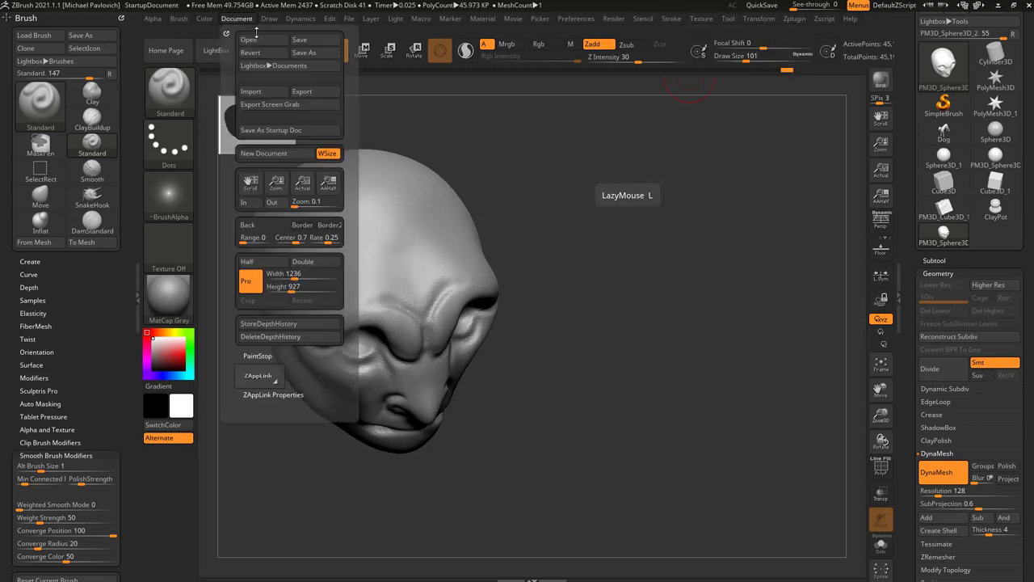
# Step: Test curved ridge strokes above the brows using the Standard brush without LazyMouse, and undo them
pyautogui.moveTo(321, 302)
pyautogui.mouseDown()
pyautogui.moveTo(372, 279)
pyautogui.moveTo(413, 290)
pyautogui.mouseUp()
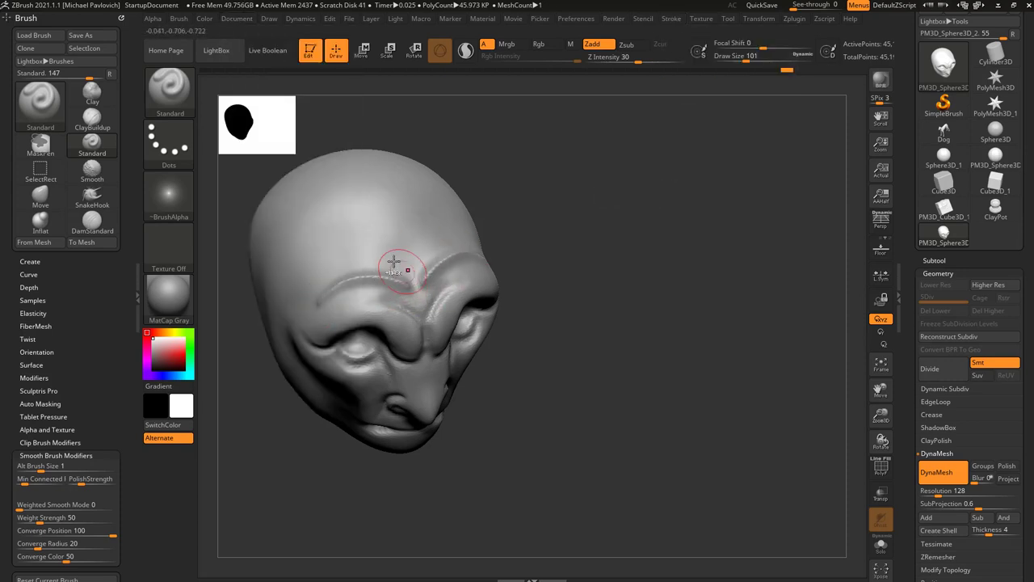
pyautogui.hotkey('ctrl', 'z')
pyautogui.moveTo(318, 302)
pyautogui.mouseDown()
pyautogui.moveTo(360, 279)
pyautogui.moveTo(413, 289)
pyautogui.mouseUp()
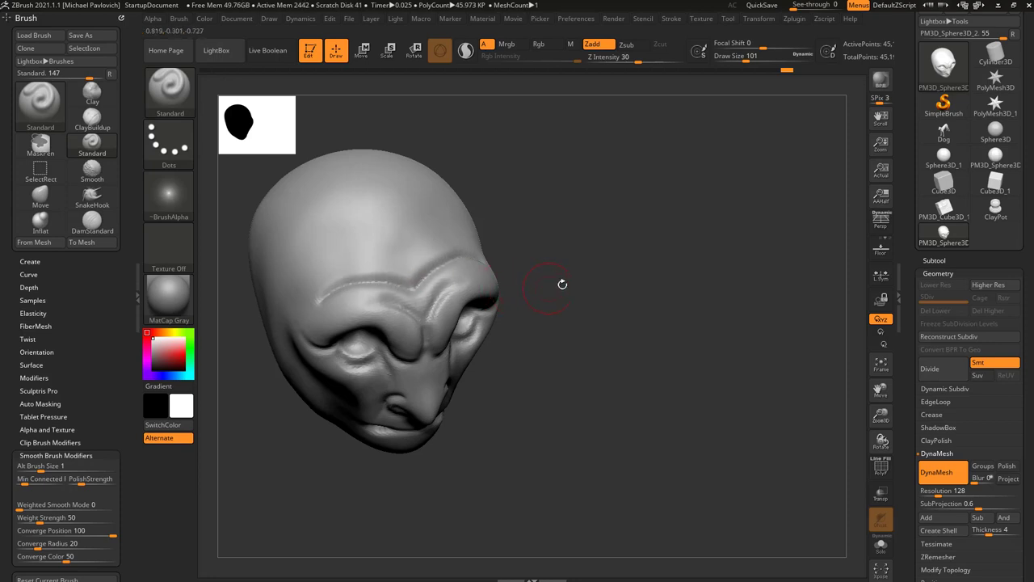
pyautogui.hotkey('ctrl', 'z')
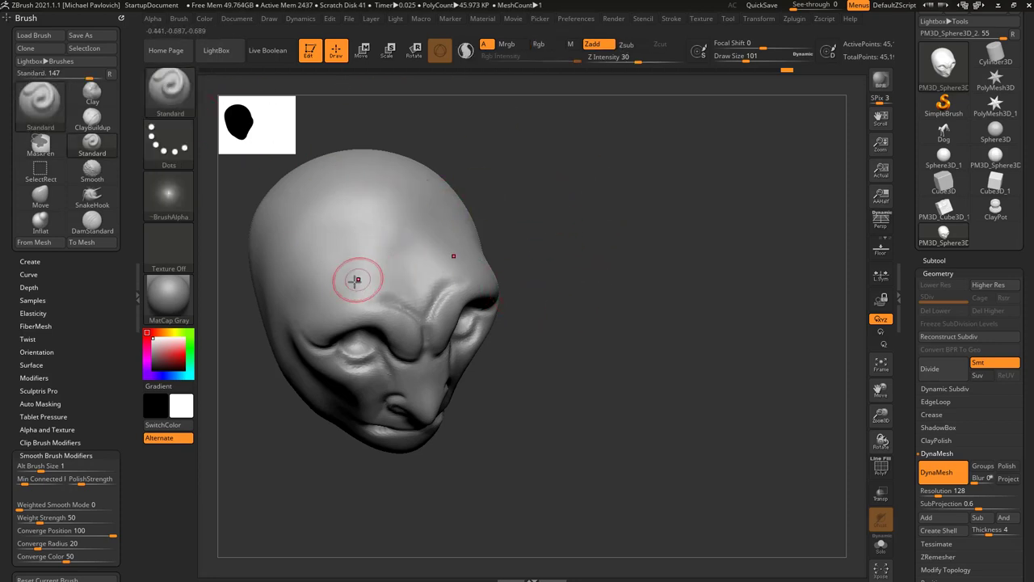
pyautogui.moveTo(340, 291)
pyautogui.mouseDown()
pyautogui.moveTo(367, 286)
pyautogui.moveTo(424, 304)
pyautogui.moveTo(365, 286)
pyautogui.moveTo(316, 307)
pyautogui.mouseUp()
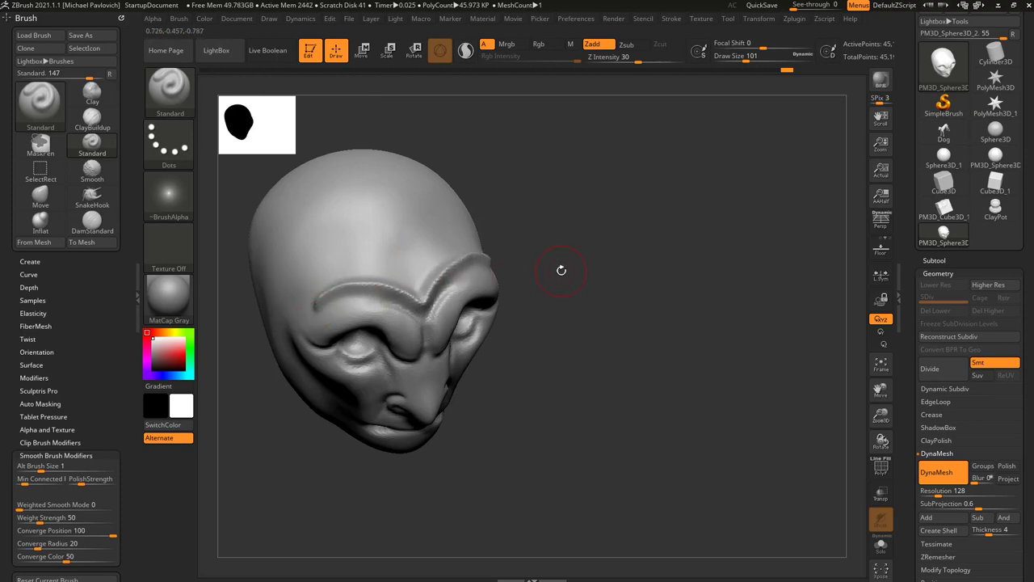
pyautogui.hotkey('ctrl', 'z')
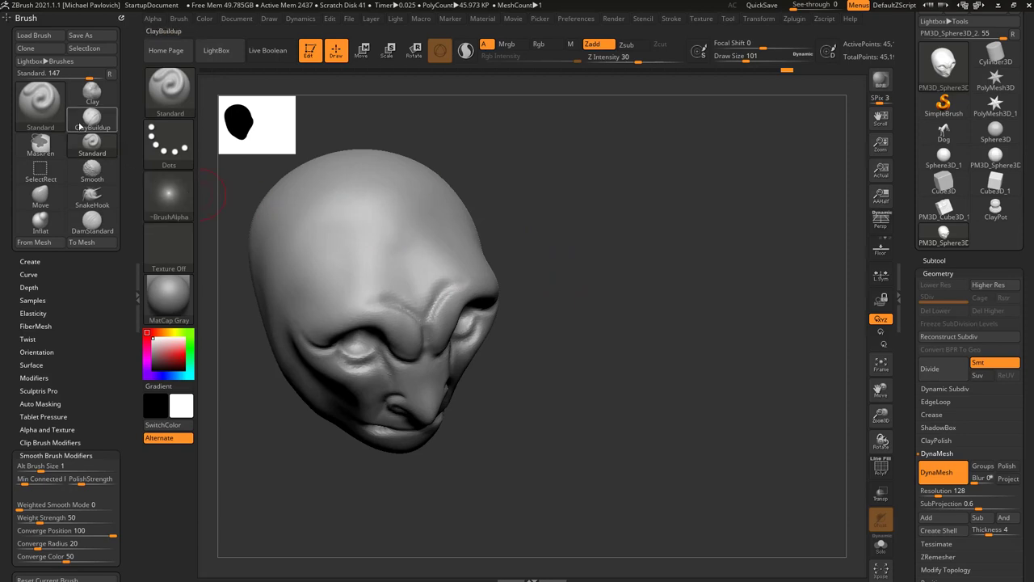
# Step: Select the DamStandard brush, try carving a crease across the lower forehead, and undo it
pyautogui.click(92, 223)
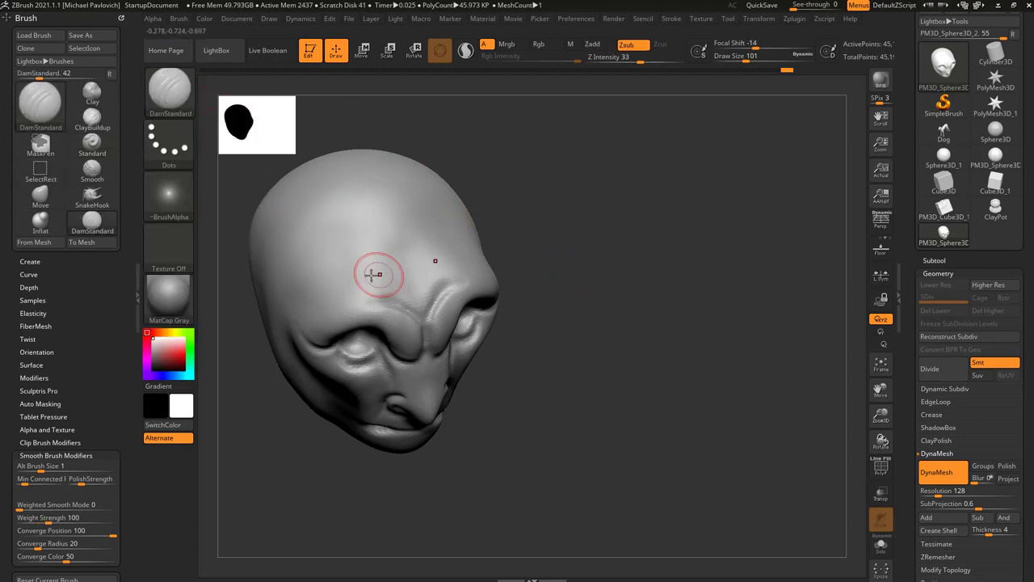
pyautogui.moveTo(353, 277); pyautogui.dragTo(412, 283)
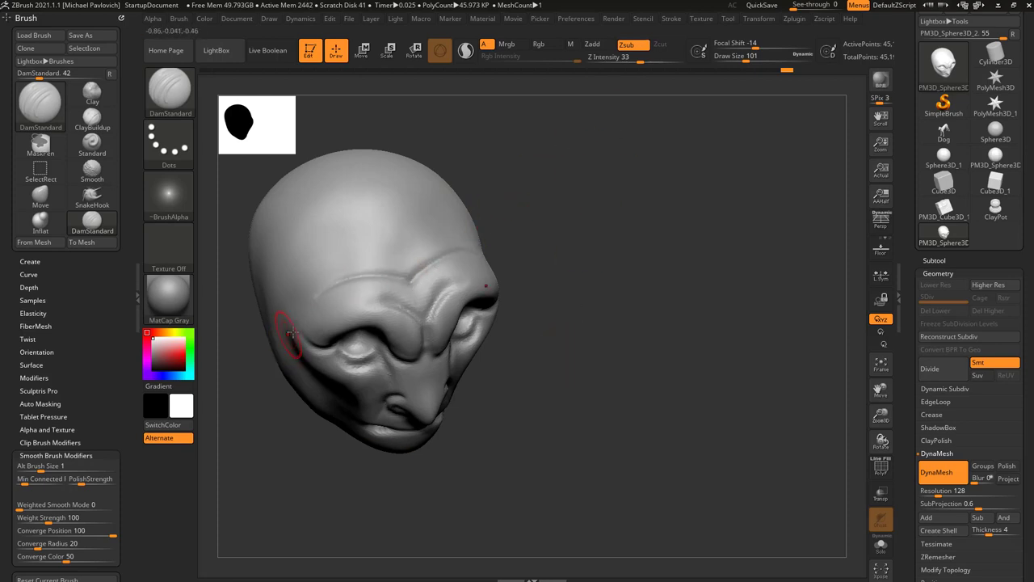
pyautogui.moveTo(513, 282); pyautogui.dragTo(555, 253)
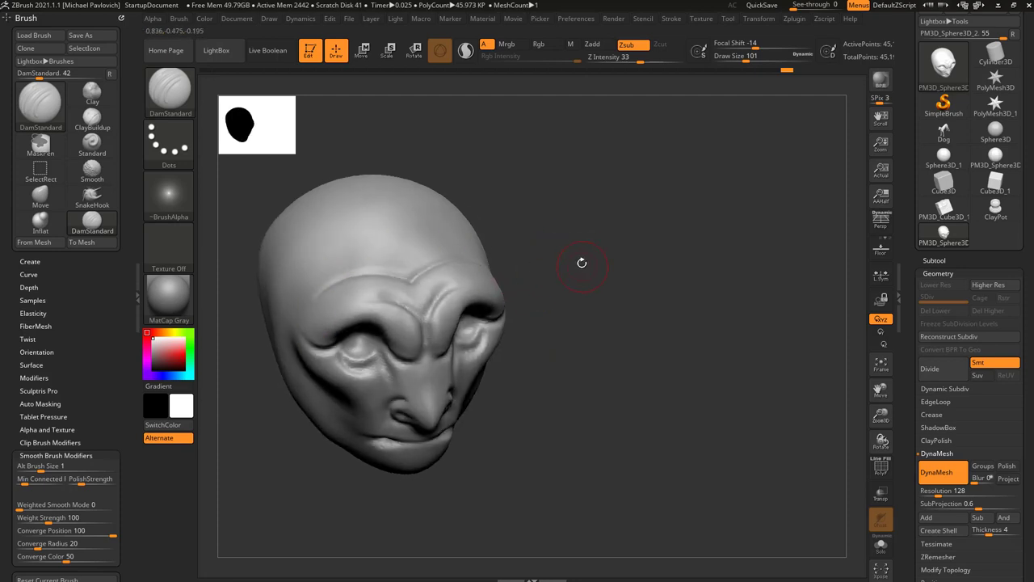
pyautogui.hotkey('ctrl', 'z')
# Step: Carve the eye-bag creases beneath both eyes with the DamStandard brush, raising the Draw Size to 120
pyautogui.moveTo(603, 224); pyautogui.dragTo(618, 229)
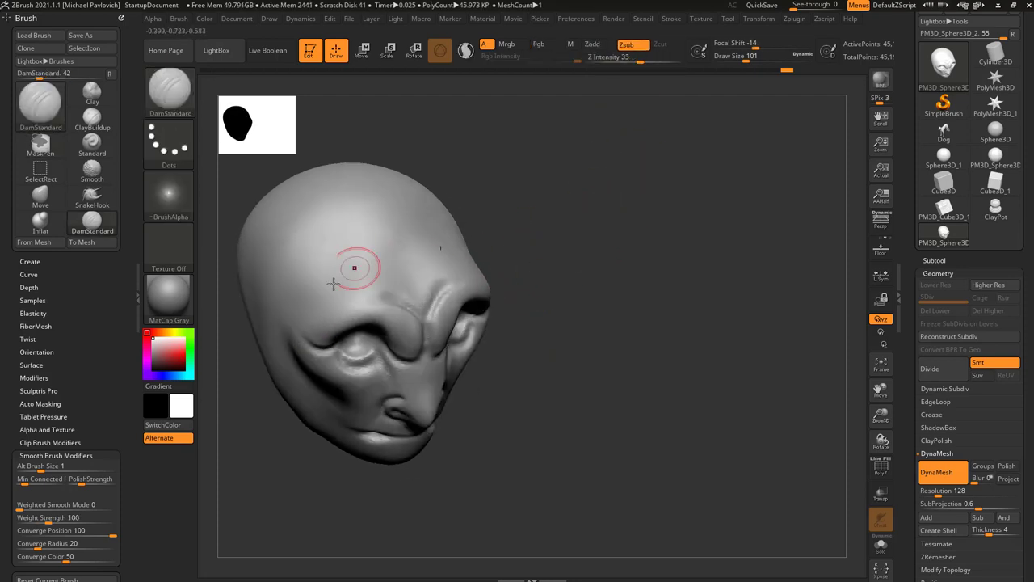
pyautogui.moveTo(604, 268); pyautogui.dragTo(601, 262)
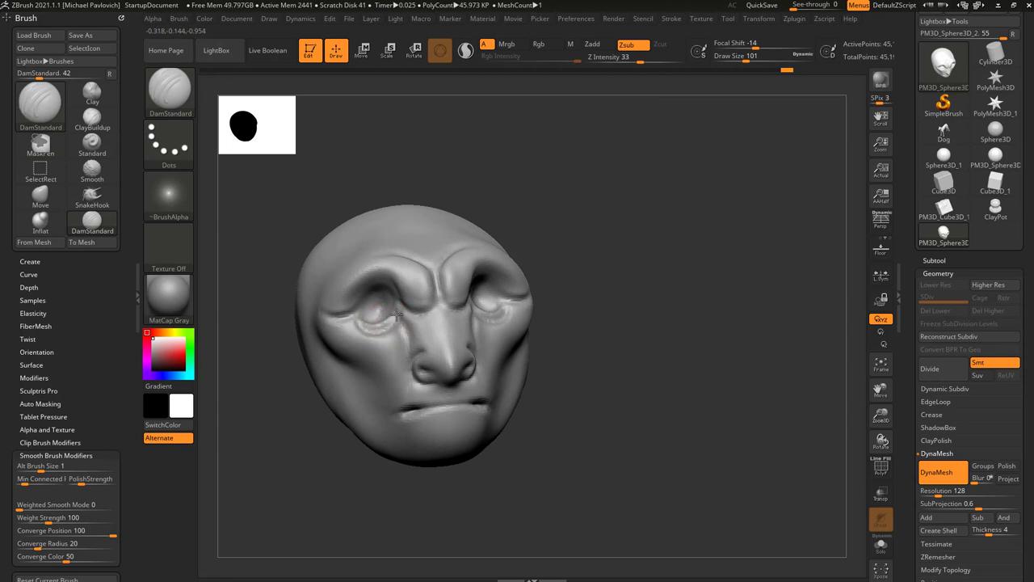
pyautogui.moveTo(397, 315); pyautogui.dragTo(362, 352)
pyautogui.moveTo(604, 304); pyautogui.dragTo(579, 302)
pyautogui.moveTo(466, 310)
pyautogui.mouseDown()
pyautogui.moveTo(477, 305)
pyautogui.moveTo(490, 328)
pyautogui.mouseUp()
pyautogui.moveTo(608, 330); pyautogui.dragTo(552, 342)
pyautogui.moveTo(469, 312)
pyautogui.mouseDown()
pyautogui.moveTo(506, 338)
pyautogui.moveTo(695, 328)
pyautogui.moveTo(623, 318)
pyautogui.moveTo(623, 302)
pyautogui.moveTo(554, 258)
pyautogui.mouseUp()
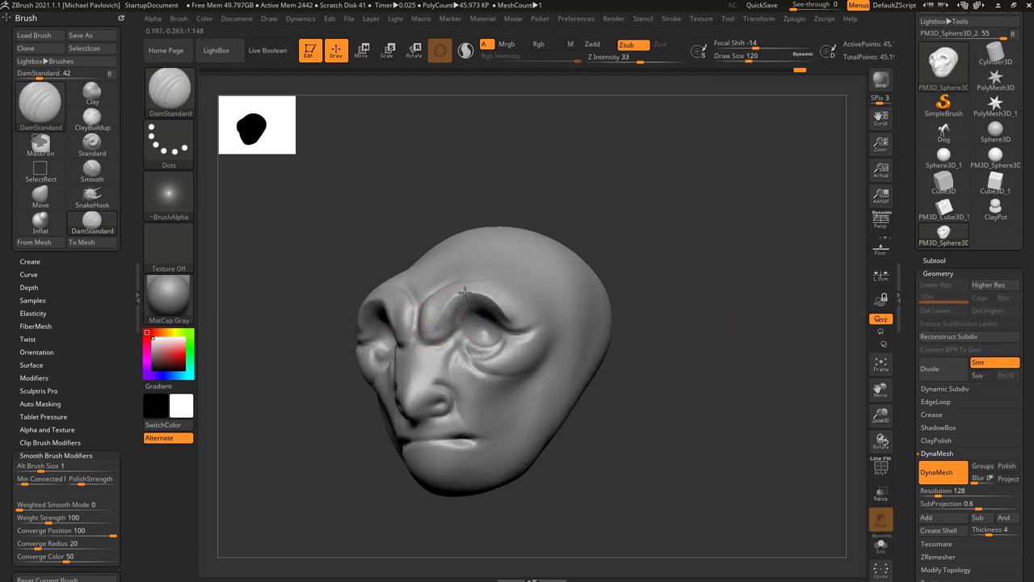
# Step: Deepen the folds around the inner brows and carve along the sides of the nose bridge at Draw Size 120
pyautogui.moveTo(437, 322); pyautogui.dragTo(433, 333)
pyautogui.moveTo(611, 265)
pyautogui.mouseDown()
pyautogui.moveTo(644, 266)
pyautogui.moveTo(623, 257)
pyautogui.mouseUp()
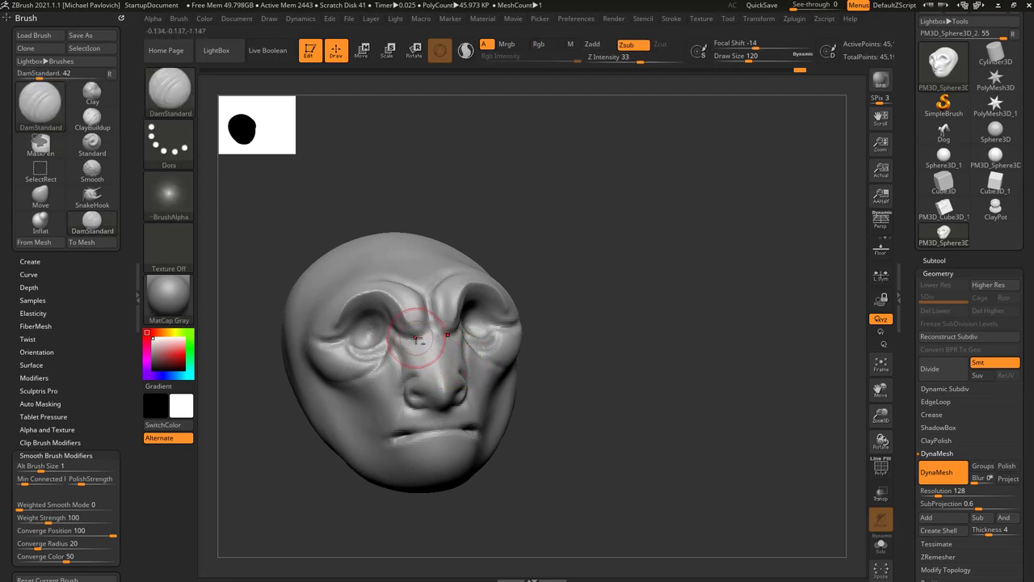
pyautogui.moveTo(423, 339); pyautogui.dragTo(430, 374)
pyautogui.moveTo(606, 353); pyautogui.dragTo(588, 345)
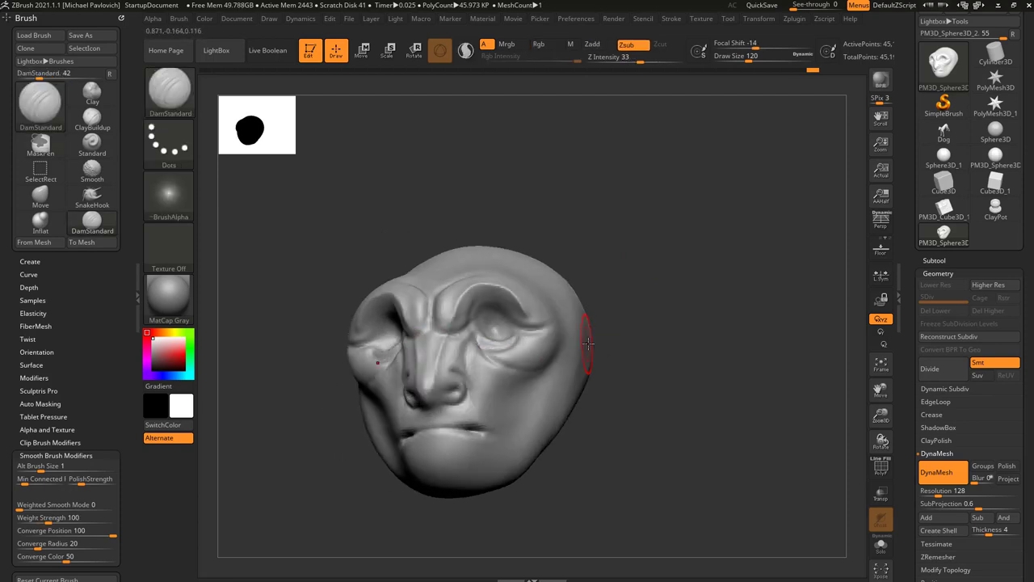
pyautogui.moveTo(653, 326)
pyautogui.mouseDown()
pyautogui.moveTo(622, 330)
pyautogui.moveTo(638, 331)
pyautogui.mouseUp()
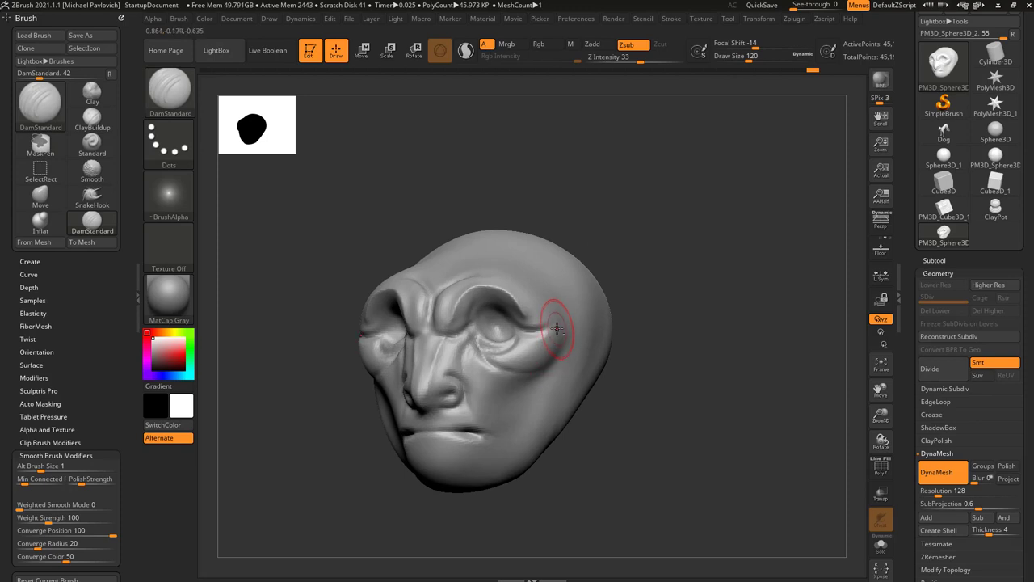
# Step: Carve creases under the lower lip and around the mouth corners with the DamStandard brush
pyautogui.moveTo(553, 337); pyautogui.dragTo(499, 427)
pyautogui.moveTo(604, 399); pyautogui.dragTo(675, 366)
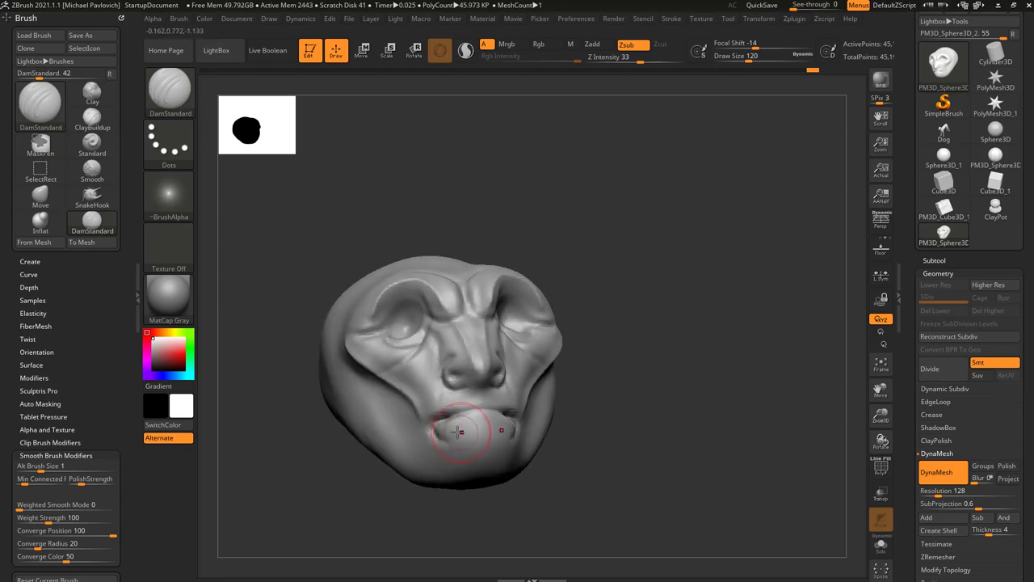
pyautogui.moveTo(595, 383); pyautogui.dragTo(539, 416)
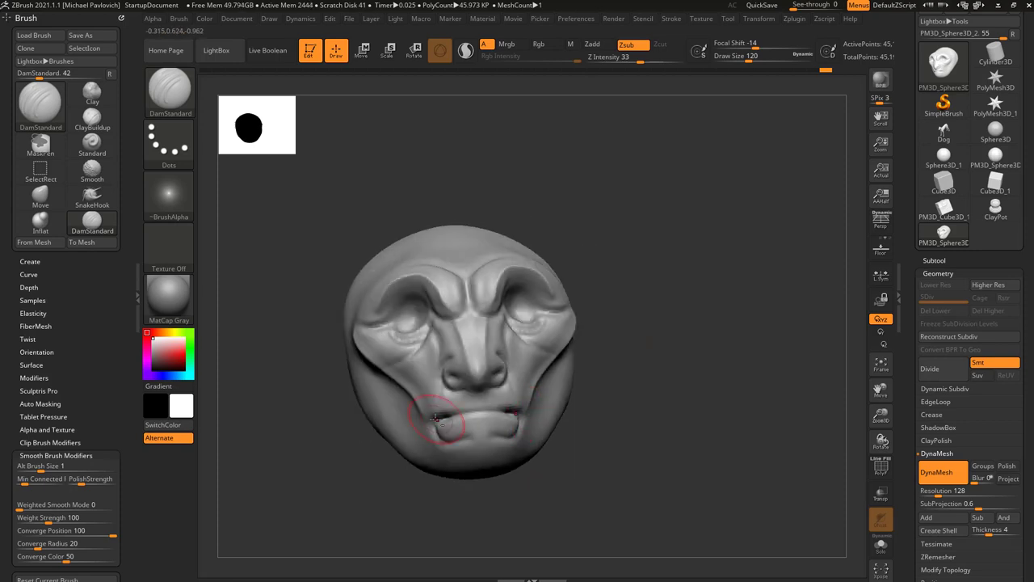
pyautogui.moveTo(554, 378); pyautogui.dragTo(600, 383)
pyautogui.moveTo(483, 398); pyautogui.dragTo(507, 400)
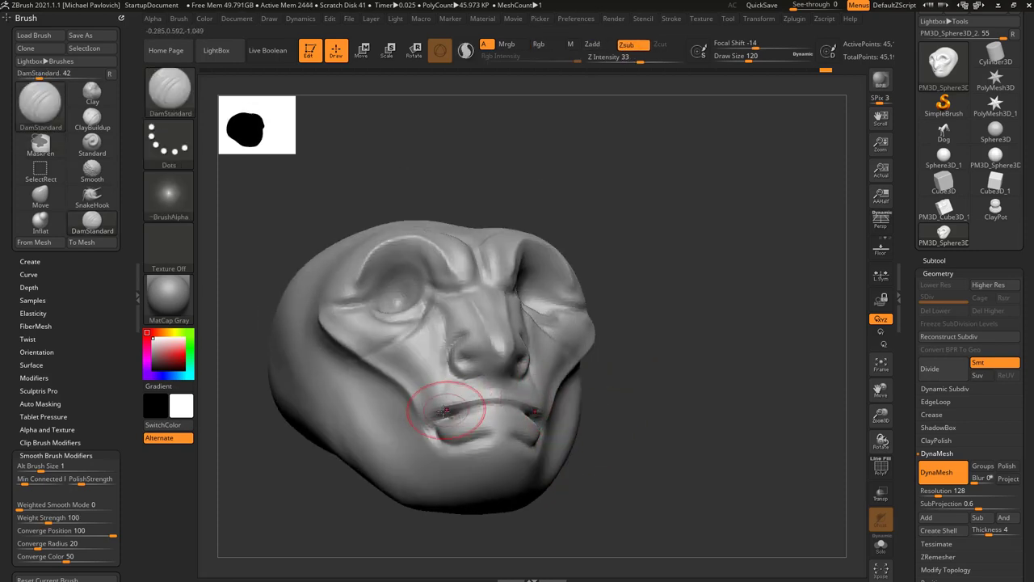
# Step: Raise the lower lip with an inverted DamStandard stroke and refine the mouth and chin creases
pyautogui.moveTo(600, 391); pyautogui.dragTo(608, 425)
pyautogui.keyDown('alt'); pyautogui.moveTo(474, 422); pyautogui.dragTo(527, 419); pyautogui.keyUp('alt')
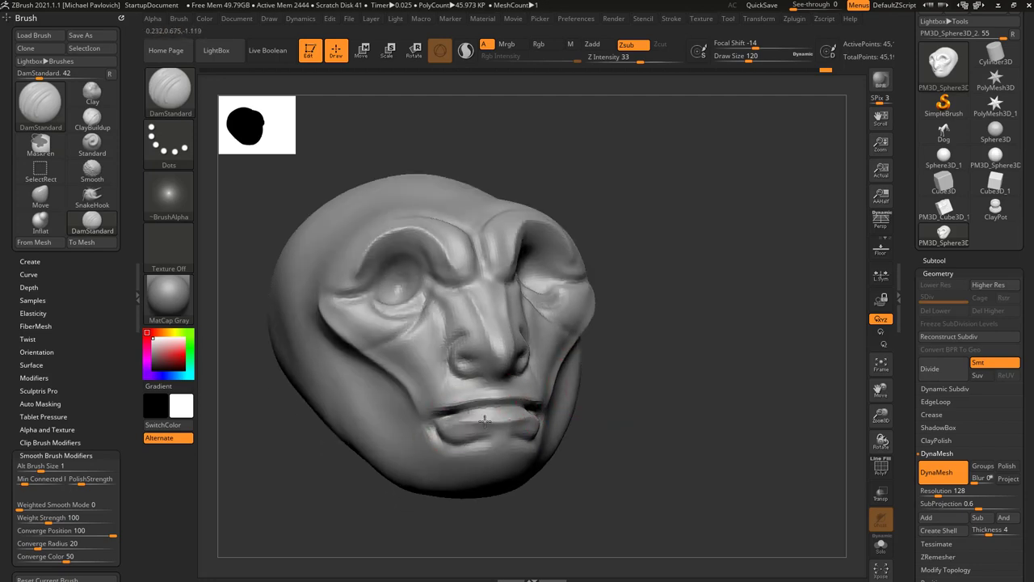
pyautogui.moveTo(596, 406)
pyautogui.mouseDown()
pyautogui.moveTo(396, 410)
pyautogui.moveTo(428, 409)
pyautogui.mouseUp()
pyautogui.moveTo(409, 472)
pyautogui.mouseDown()
pyautogui.moveTo(517, 477)
pyautogui.moveTo(419, 480)
pyautogui.mouseUp()
pyautogui.moveTo(680, 323); pyautogui.dragTo(649, 358)
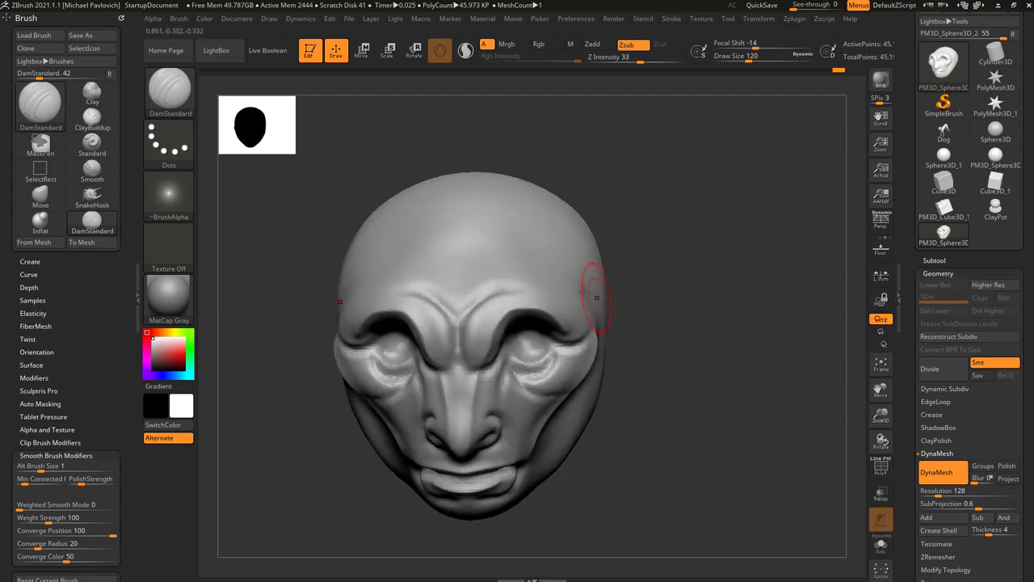
# Step: Select the Standard brush and reset it to its default settings
pyautogui.moveTo(653, 302); pyautogui.dragTo(557, 295)
pyautogui.moveTo(618, 275); pyautogui.dragTo(690, 267)
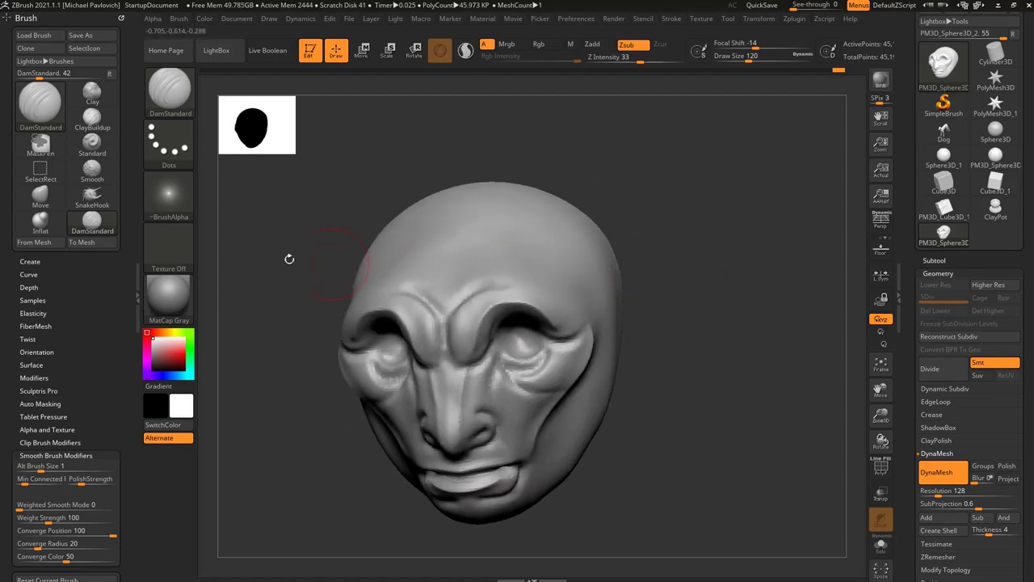
pyautogui.click(93, 145)
pyautogui.moveTo(645, 256); pyautogui.dragTo(643, 310)
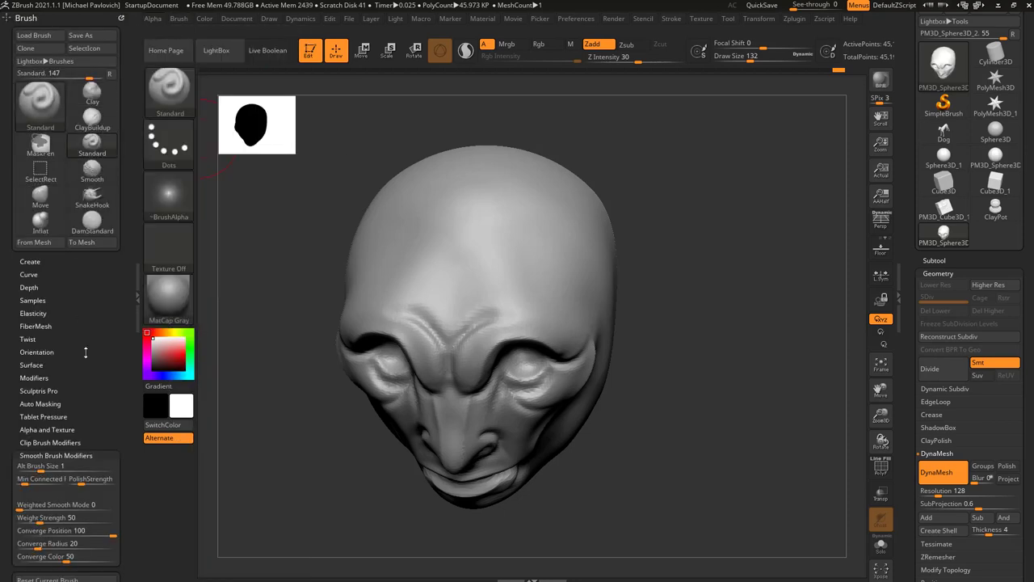
pyautogui.moveTo(88, 524)
pyautogui.mouseDown()
pyautogui.moveTo(91, 254)
pyautogui.moveTo(87, 281)
pyautogui.mouseUp()
pyautogui.click(47, 337)
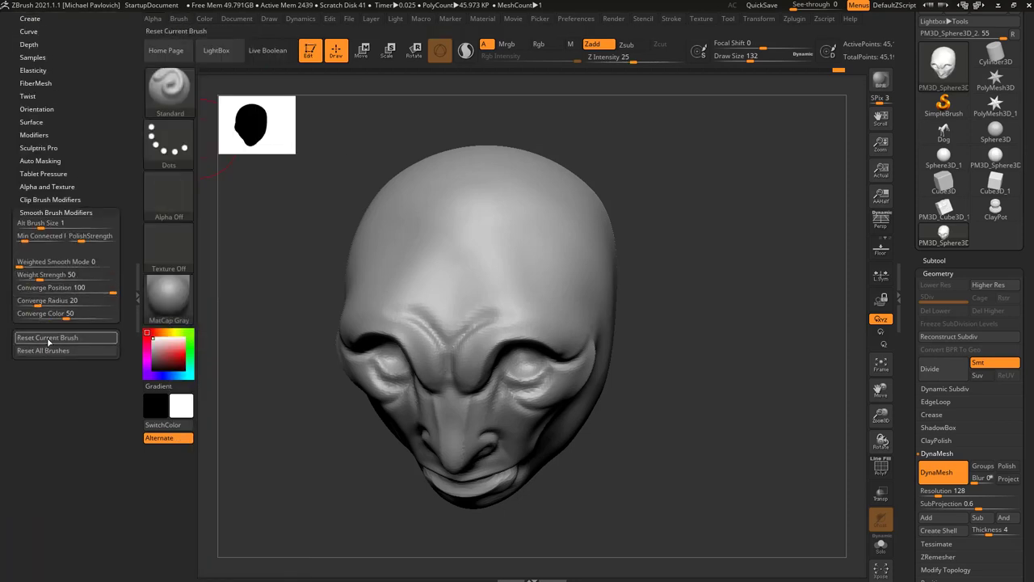
pyautogui.moveTo(634, 230); pyautogui.dragTo(658, 240)
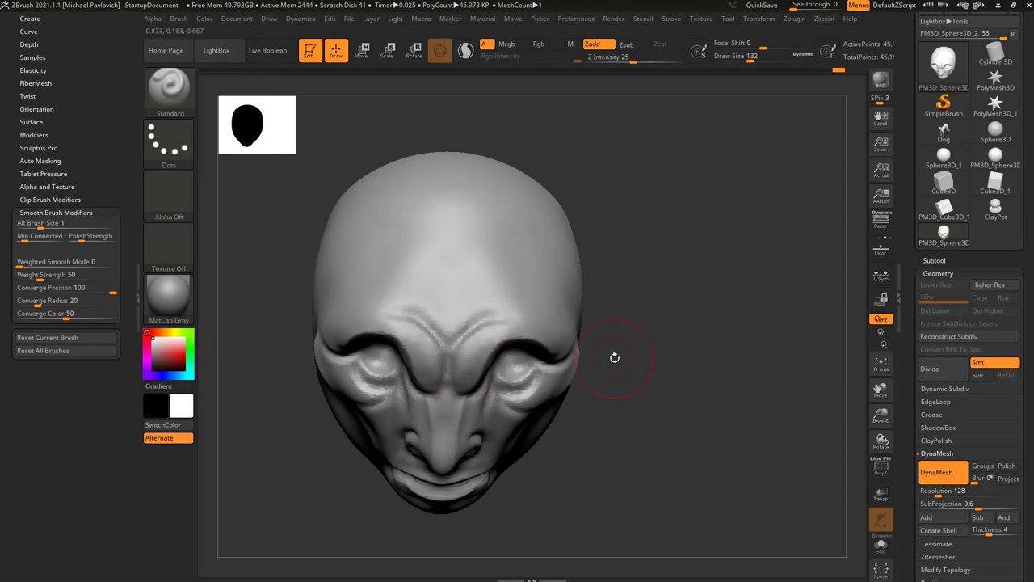
pyautogui.moveTo(668, 336); pyautogui.dragTo(662, 322)
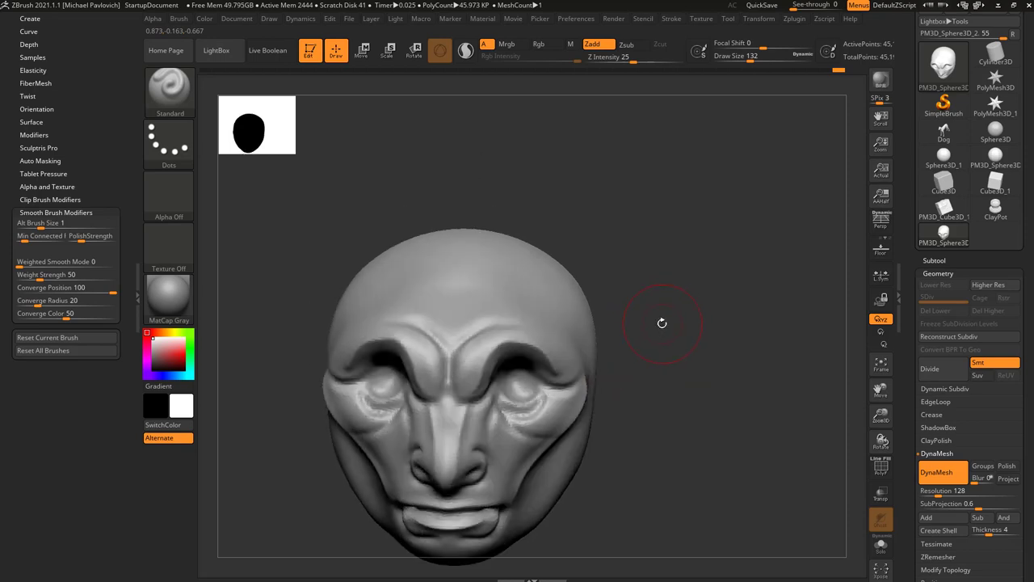
# Step: Select the Clay brush, lower the Draw Size to 97 and build up both cheekbones beside the eye bags
pyautogui.press('b')
pyautogui.press('c')
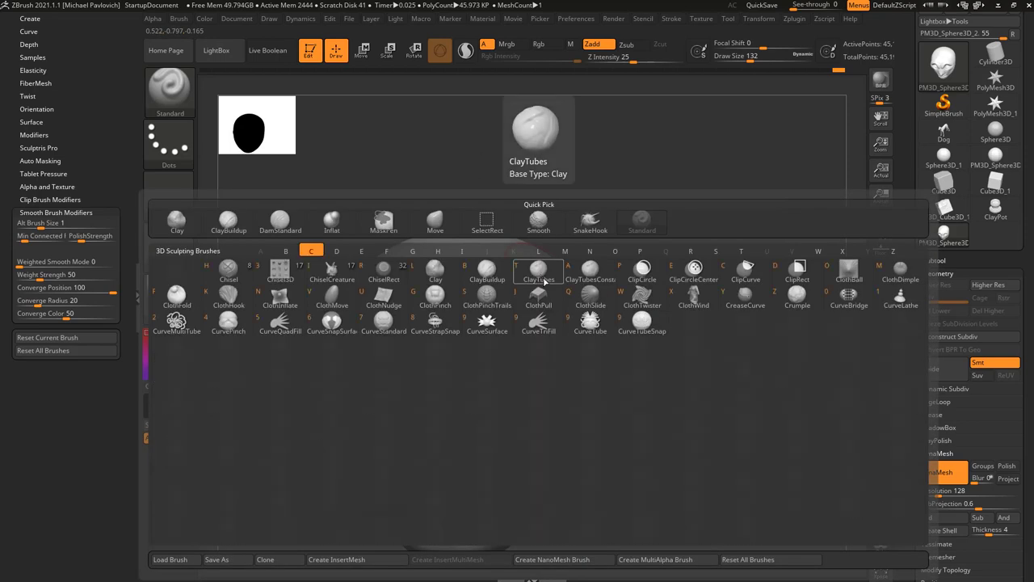
pyautogui.click(436, 271)
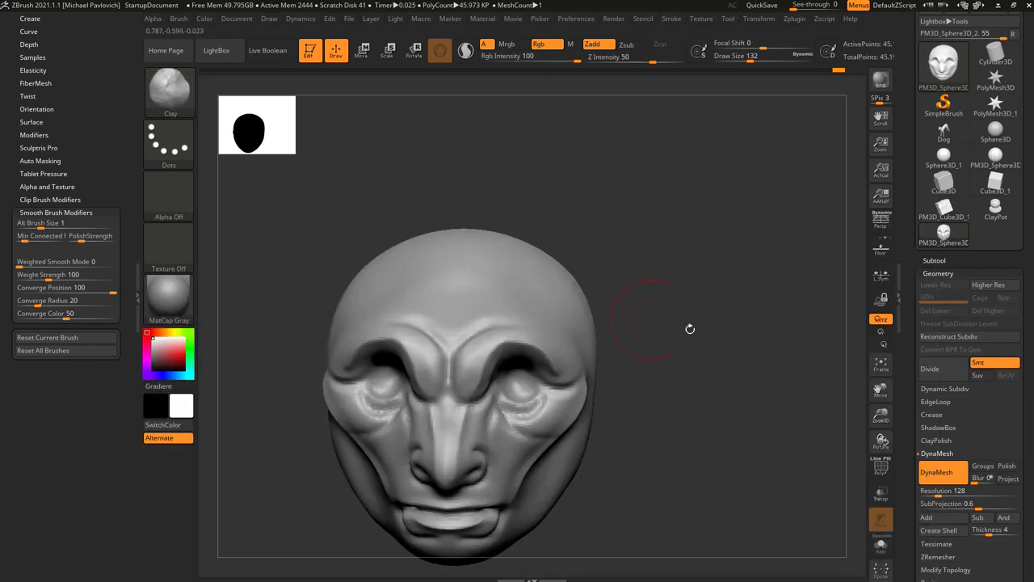
pyautogui.keyDown('alt'); pyautogui.moveTo(717, 327); pyautogui.dragTo(676, 318); pyautogui.keyUp('alt')
pyautogui.moveTo(127, 97); pyautogui.dragTo(126, 234)
pyautogui.moveTo(667, 294); pyautogui.dragTo(621, 294)
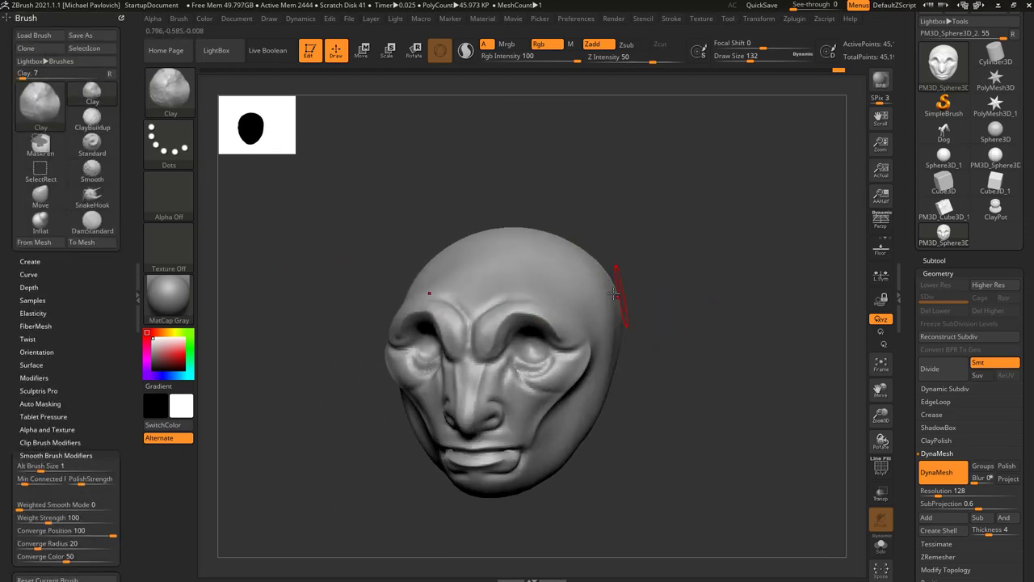
pyautogui.moveTo(684, 279); pyautogui.dragTo(630, 284)
pyautogui.moveTo(630, 284)
pyautogui.keyDown('alt'); pyautogui.mouseDown()
pyautogui.moveTo(665, 321)
pyautogui.moveTo(768, 304)
pyautogui.mouseUp(); pyautogui.keyUp('alt')
pyautogui.moveTo(559, 315); pyautogui.dragTo(591, 335)
pyautogui.moveTo(656, 306); pyautogui.dragTo(683, 291)
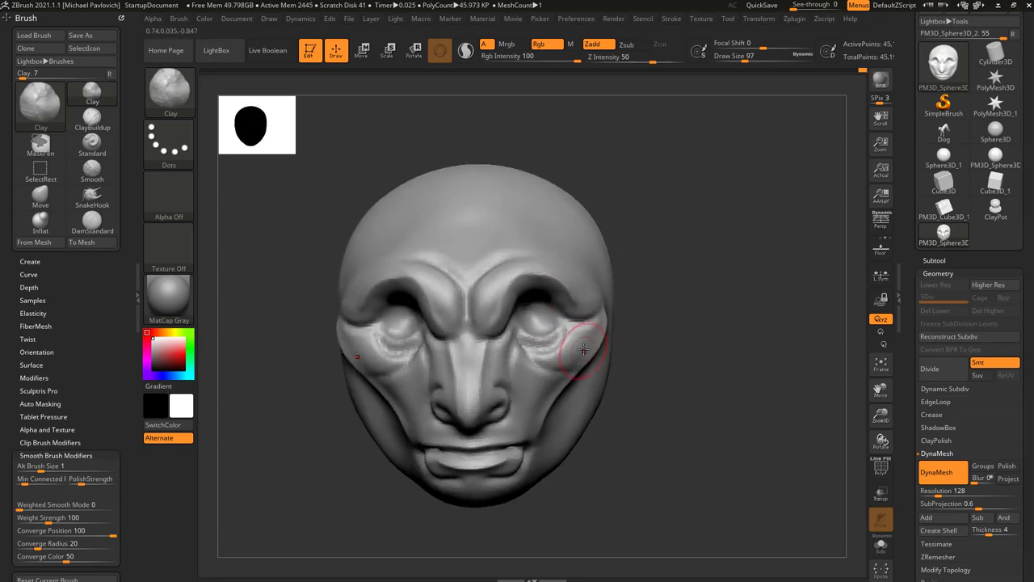
pyautogui.moveTo(575, 348)
pyautogui.mouseDown()
pyautogui.moveTo(586, 330)
pyautogui.moveTo(569, 348)
pyautogui.mouseUp()
pyautogui.moveTo(632, 334); pyautogui.dragTo(702, 327)
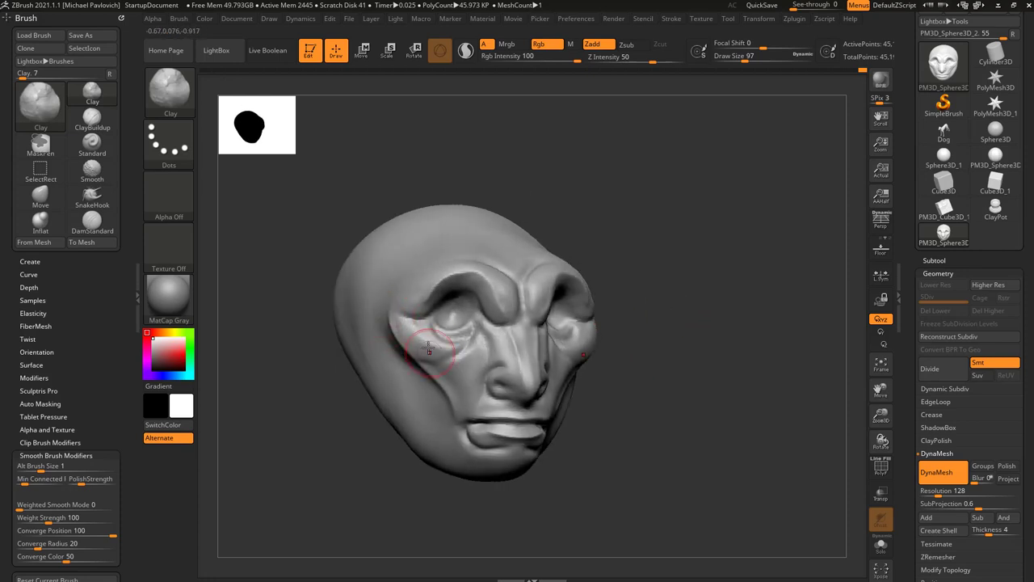
pyautogui.moveTo(428, 348)
pyautogui.mouseDown()
pyautogui.moveTo(401, 317)
pyautogui.moveTo(404, 333)
pyautogui.moveTo(427, 347)
pyautogui.mouseUp()
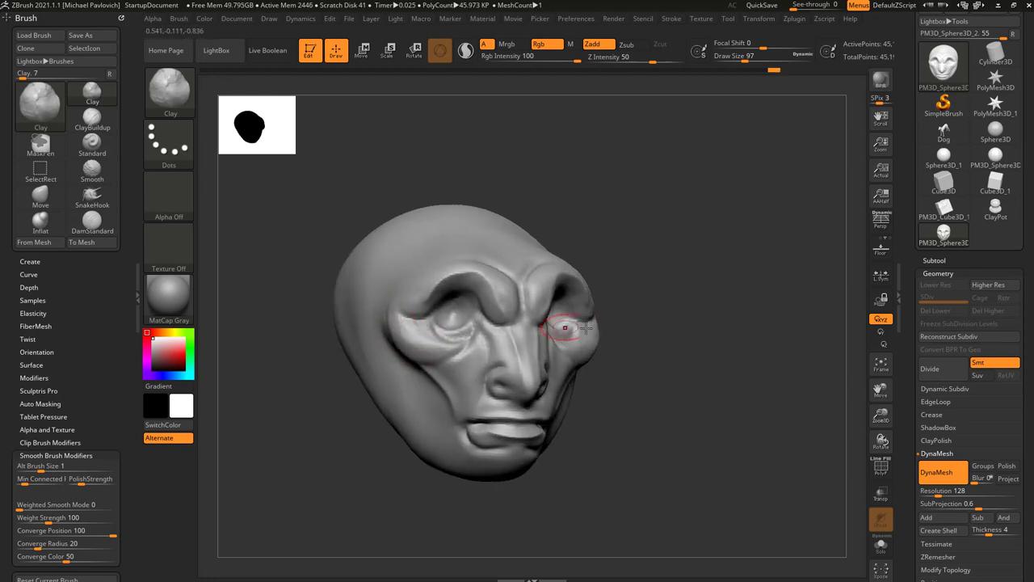
# Step: Add Clay brush volume from below the cheekbones down towards the jaw
pyautogui.moveTo(731, 338); pyautogui.dragTo(635, 349)
pyautogui.moveTo(572, 359); pyautogui.dragTo(526, 410)
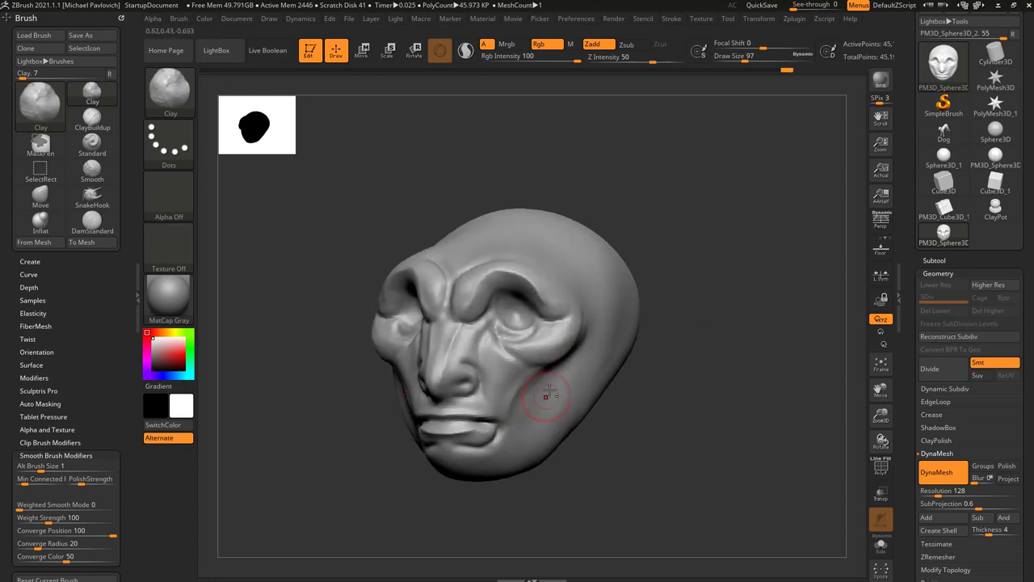
pyautogui.moveTo(635, 396); pyautogui.dragTo(725, 393)
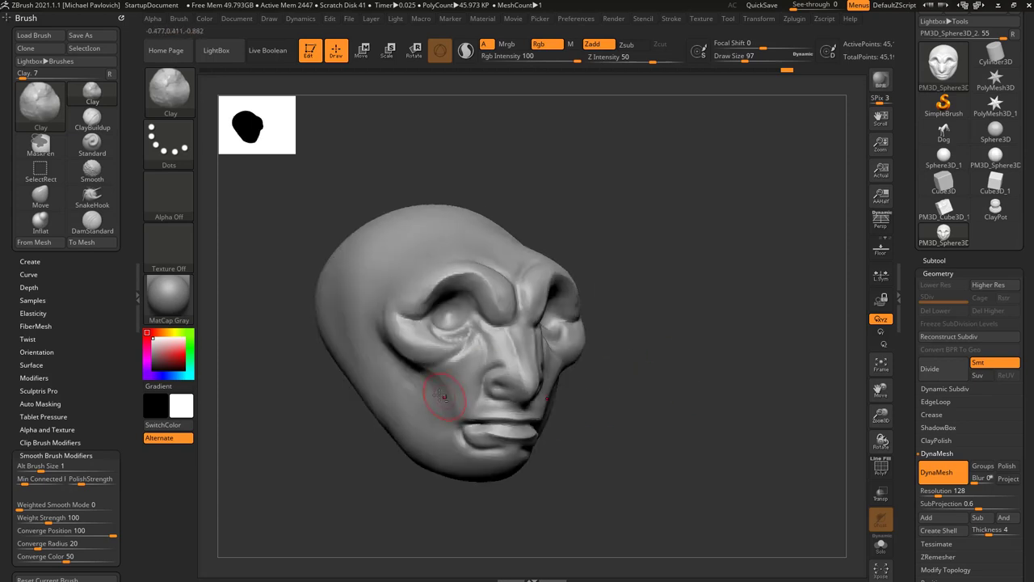
pyautogui.moveTo(565, 419); pyautogui.dragTo(607, 370)
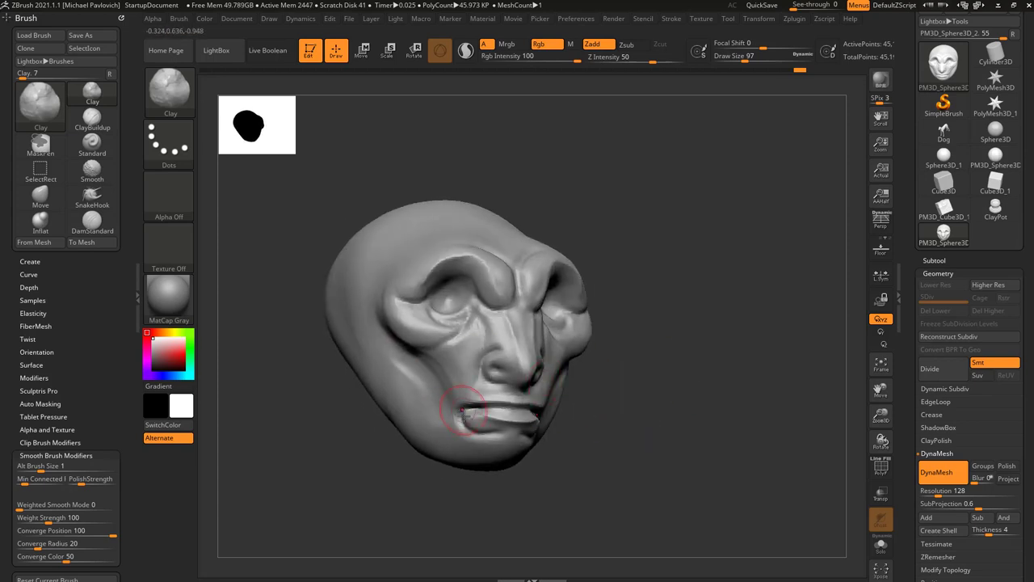
# Step: Build up the mouth corners and the chin below the lower lip with the Clay brush
pyautogui.moveTo(464, 413)
pyautogui.mouseDown()
pyautogui.moveTo(474, 426)
pyautogui.moveTo(501, 422)
pyautogui.mouseUp()
pyautogui.moveTo(575, 404)
pyautogui.mouseDown()
pyautogui.moveTo(593, 409)
pyautogui.moveTo(555, 415)
pyautogui.mouseUp()
pyautogui.moveTo(464, 432); pyautogui.dragTo(524, 440)
pyautogui.moveTo(582, 437)
pyautogui.mouseDown()
pyautogui.moveTo(537, 439)
pyautogui.moveTo(517, 455)
pyautogui.moveTo(525, 446)
pyautogui.mouseUp()
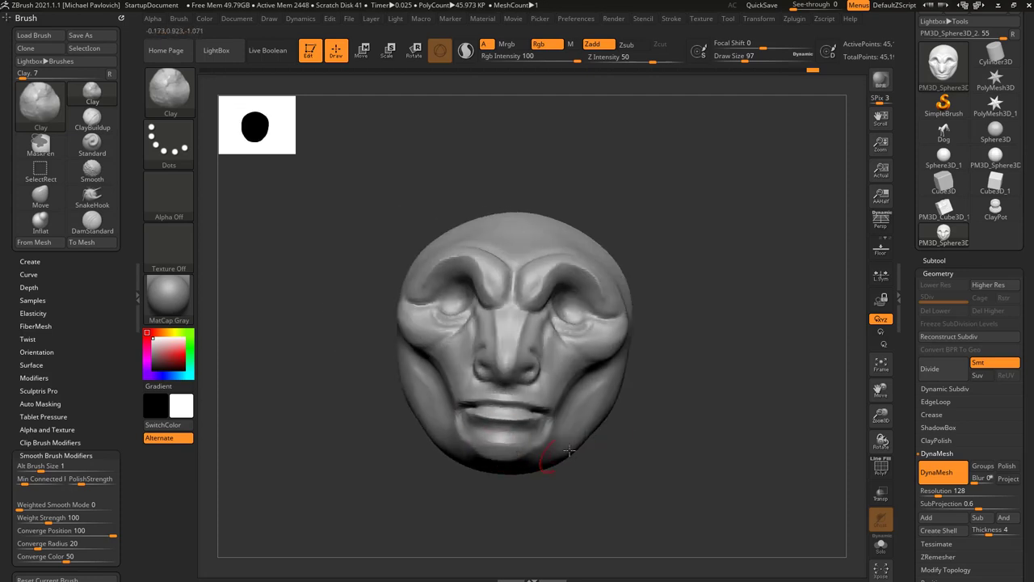
# Step: Carve into the cheeks beside the nose and towards the inner eyes with inverted Clay brush strokes
pyautogui.moveTo(648, 455); pyautogui.dragTo(612, 436)
pyautogui.keyDown('alt'); pyautogui.moveTo(539, 377); pyautogui.dragTo(546, 361); pyautogui.keyUp('alt')
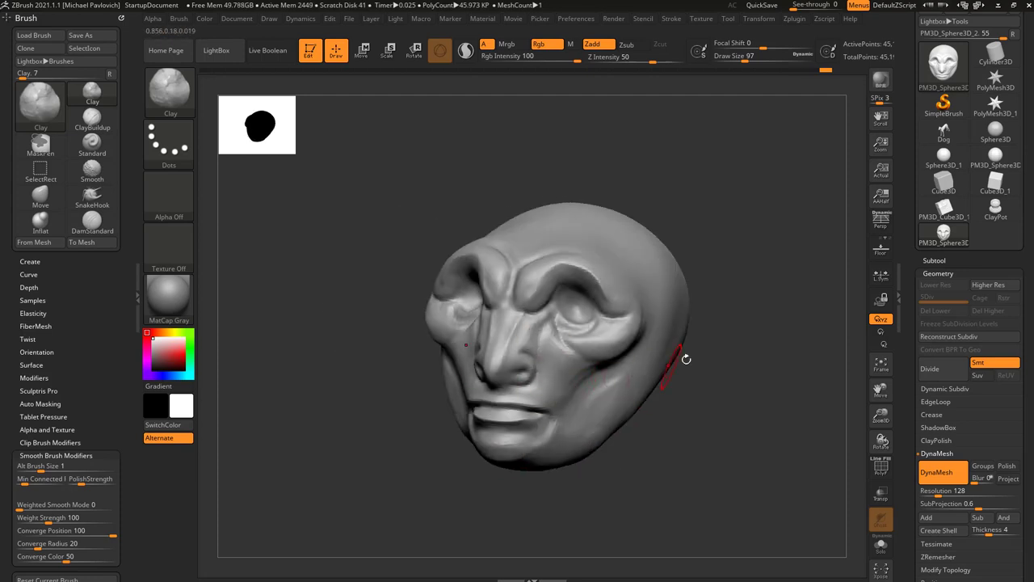
pyautogui.moveTo(687, 358); pyautogui.dragTo(747, 354)
pyautogui.moveTo(475, 331)
pyautogui.keyDown('alt'); pyautogui.mouseDown()
pyautogui.moveTo(467, 323)
pyautogui.moveTo(480, 329)
pyautogui.moveTo(477, 321)
pyautogui.mouseUp(); pyautogui.keyUp('alt')
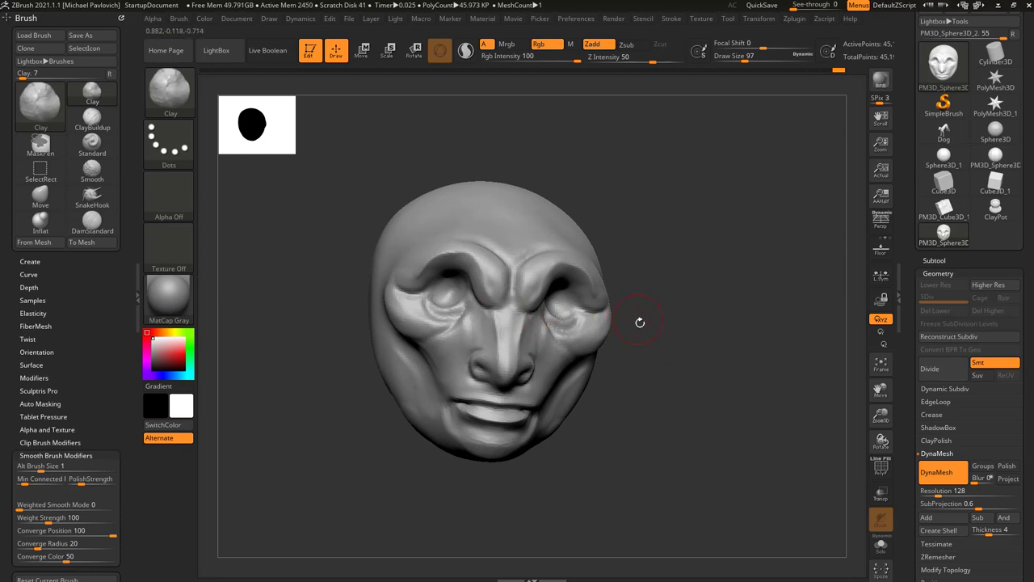
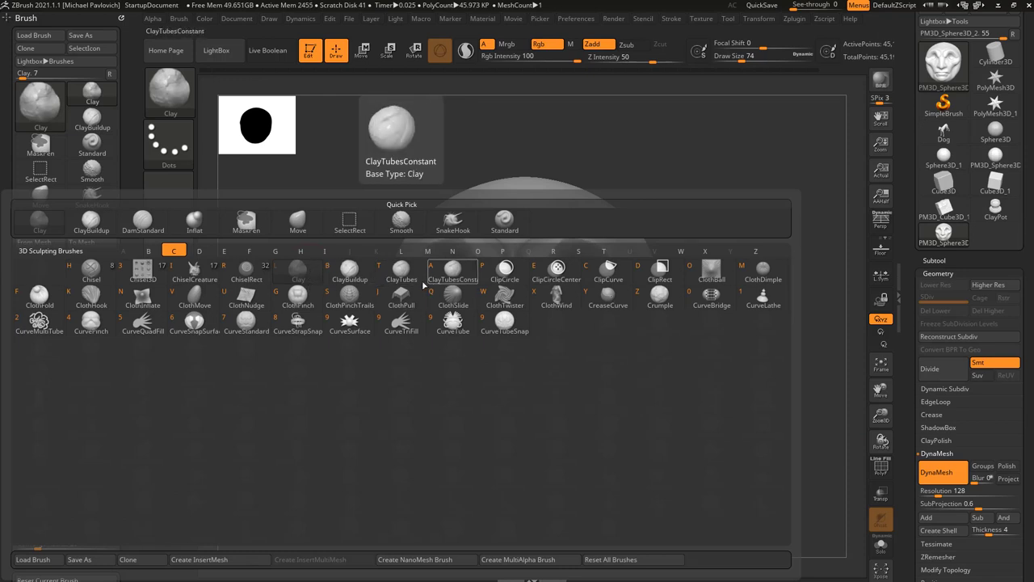
# Step: Select the ClayBuildup brush and look through the Clay brush folder in LightBox
pyautogui.click(350, 275)
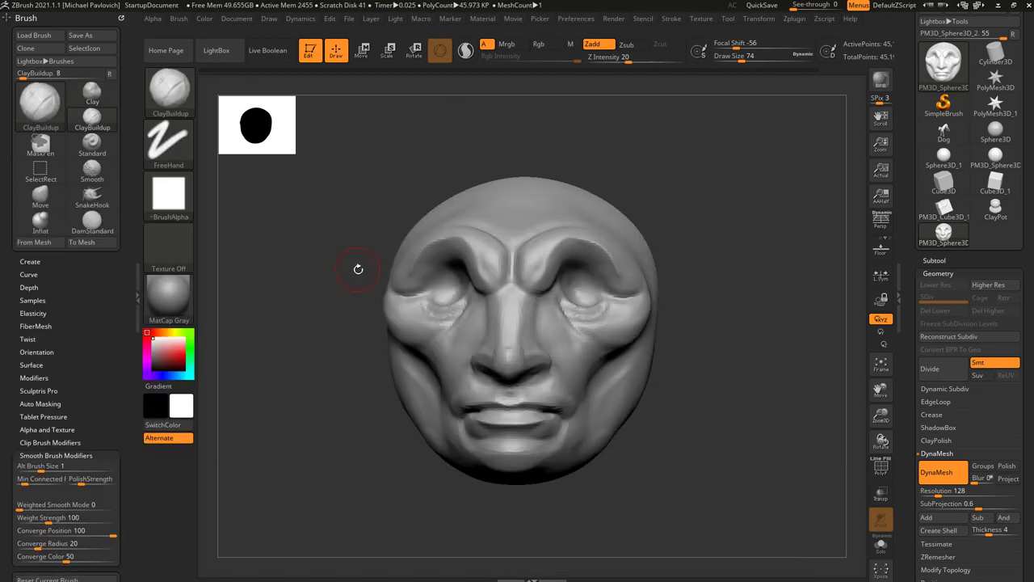
pyautogui.press(',')
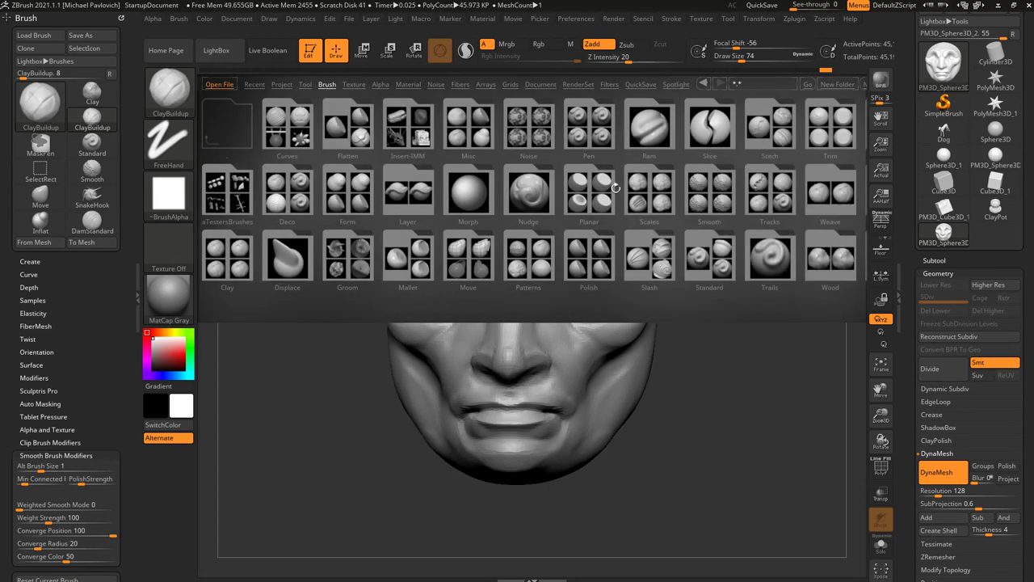
pyautogui.moveTo(627, 190)
pyautogui.mouseDown()
pyautogui.moveTo(466, 189)
pyautogui.moveTo(627, 186)
pyautogui.mouseUp()
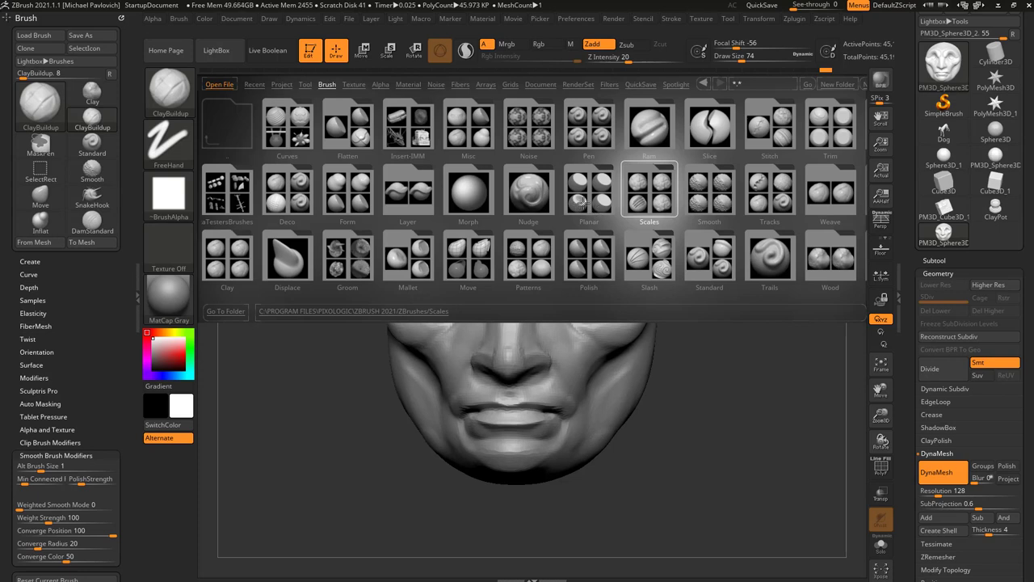
pyautogui.doubleClick(231, 262)
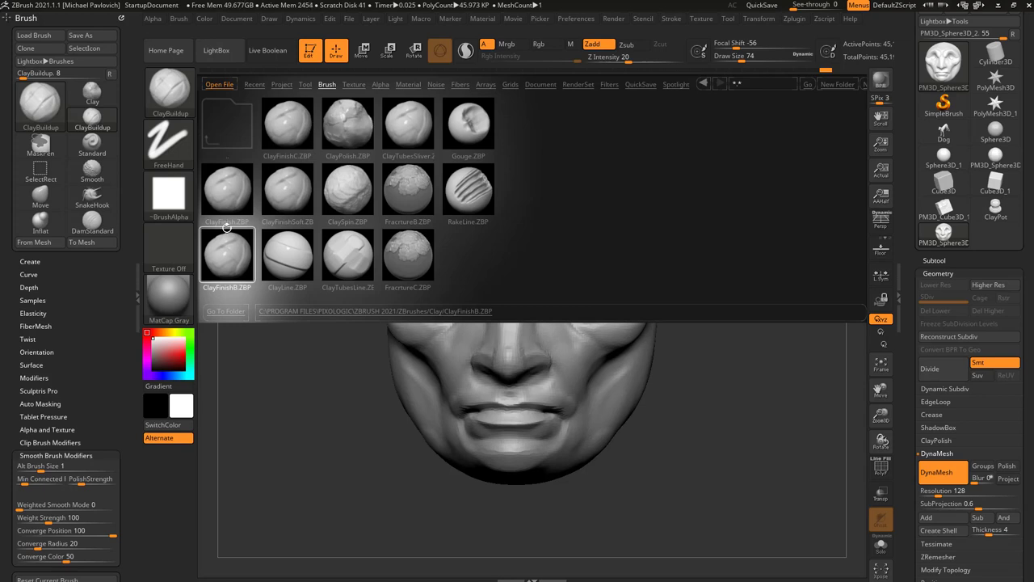
pyautogui.press(',')
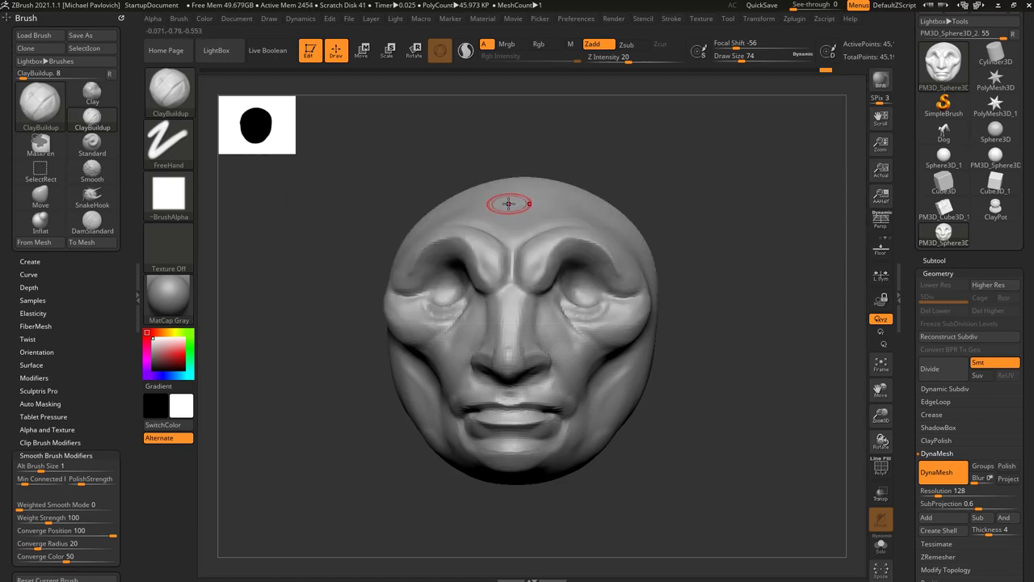
# Step: Build up the inner brows and the cheeks beside the nose with the ClayBuildup brush at Draw Size 74
pyautogui.moveTo(623, 178); pyautogui.dragTo(644, 193)
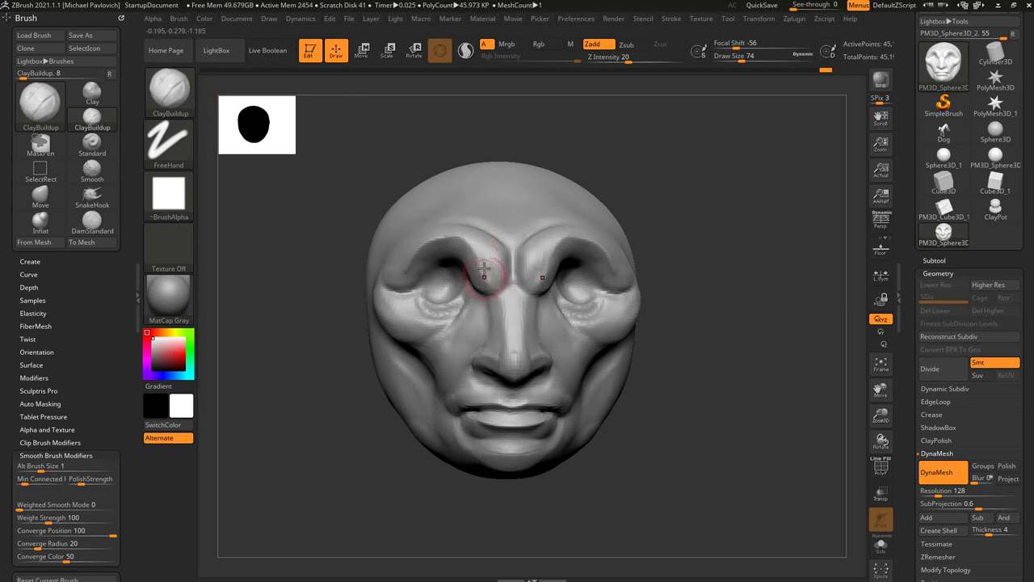
pyautogui.moveTo(480, 252)
pyautogui.mouseDown()
pyautogui.moveTo(482, 263)
pyautogui.moveTo(490, 257)
pyautogui.mouseUp()
pyautogui.moveTo(664, 247); pyautogui.dragTo(627, 267)
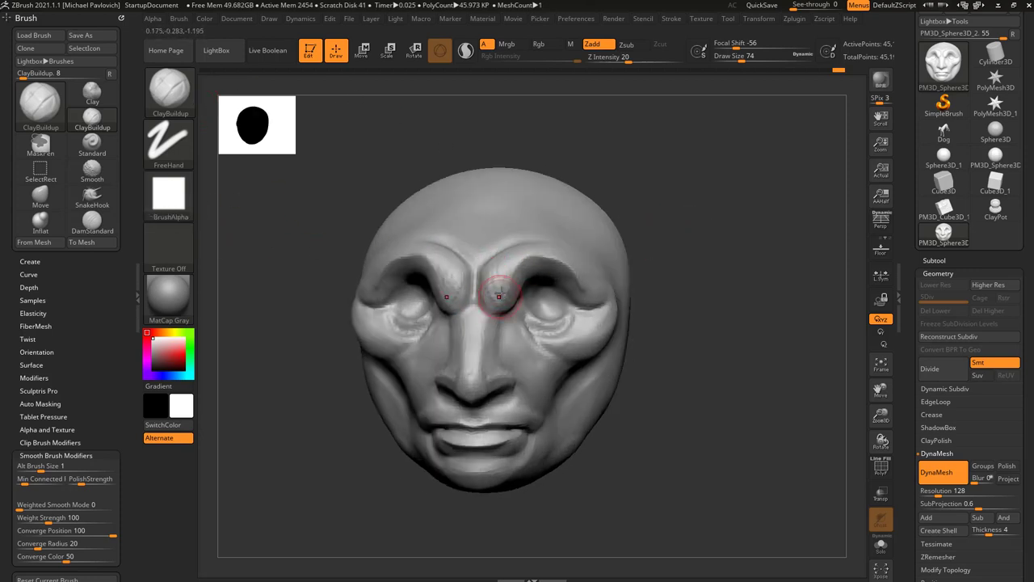
pyautogui.moveTo(694, 239); pyautogui.dragTo(672, 245)
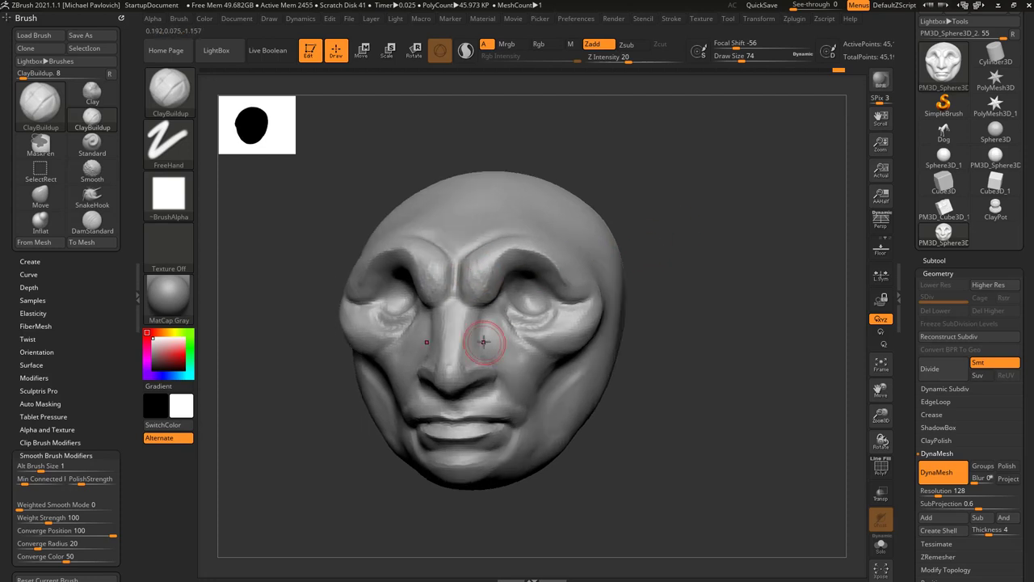
pyautogui.moveTo(650, 321); pyautogui.dragTo(575, 329)
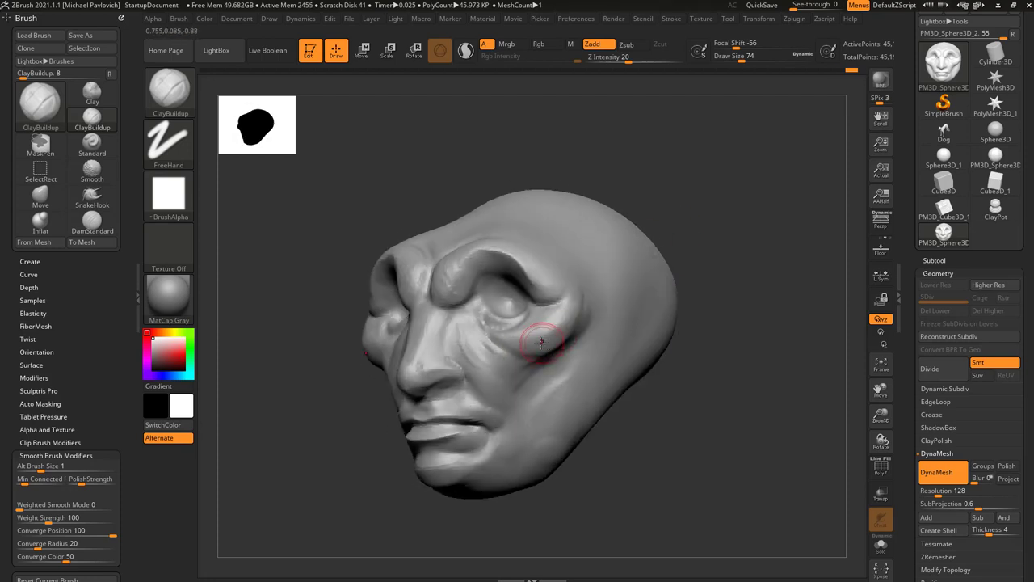
pyautogui.moveTo(677, 301); pyautogui.dragTo(684, 299)
pyautogui.moveTo(684, 298); pyautogui.dragTo(678, 293, button='right')
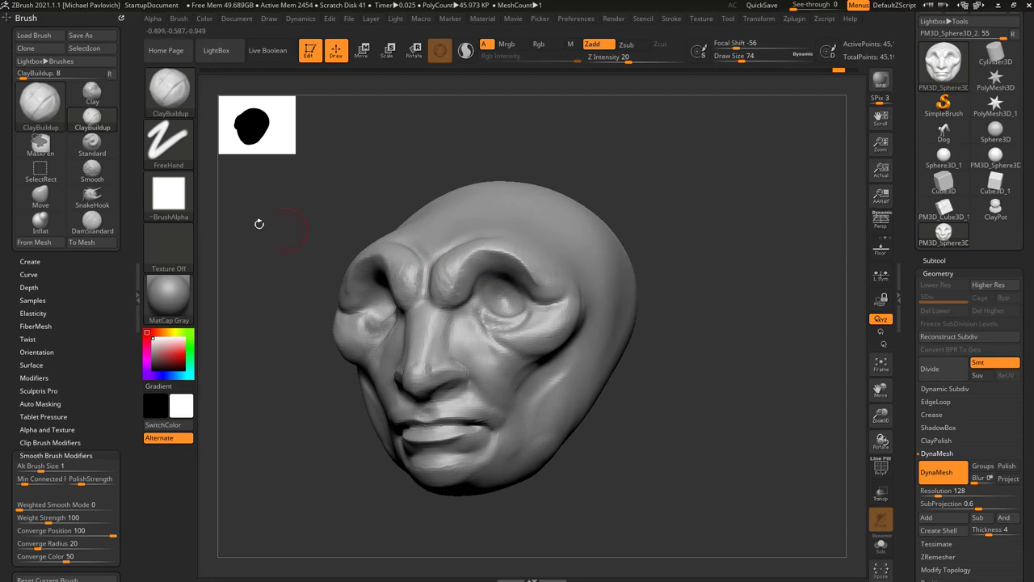
# Step: Turn off the ClayBuildup brush's alpha and test a stroke on the temple above the outer brow
pyautogui.click(169, 194)
pyautogui.click(229, 197)
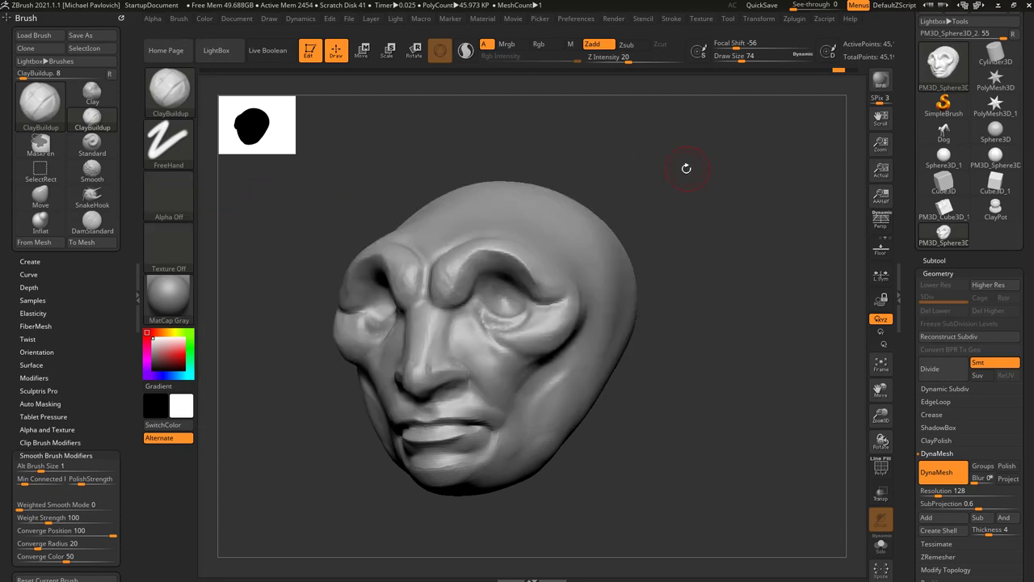
pyautogui.moveTo(686, 168); pyautogui.dragTo(644, 173)
pyautogui.moveTo(579, 215); pyautogui.dragTo(597, 237)
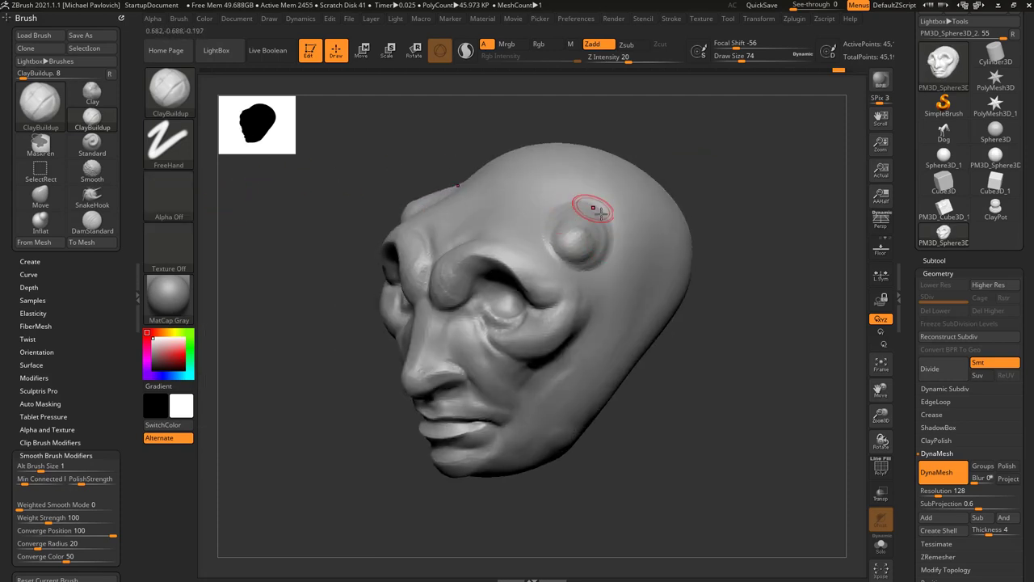
# Step: Restore the square Alpha 28 on the ClayBuildup brush, test it with strokes on the temple, and undo the test strokes
pyautogui.hotkey('ctrl', 'z')
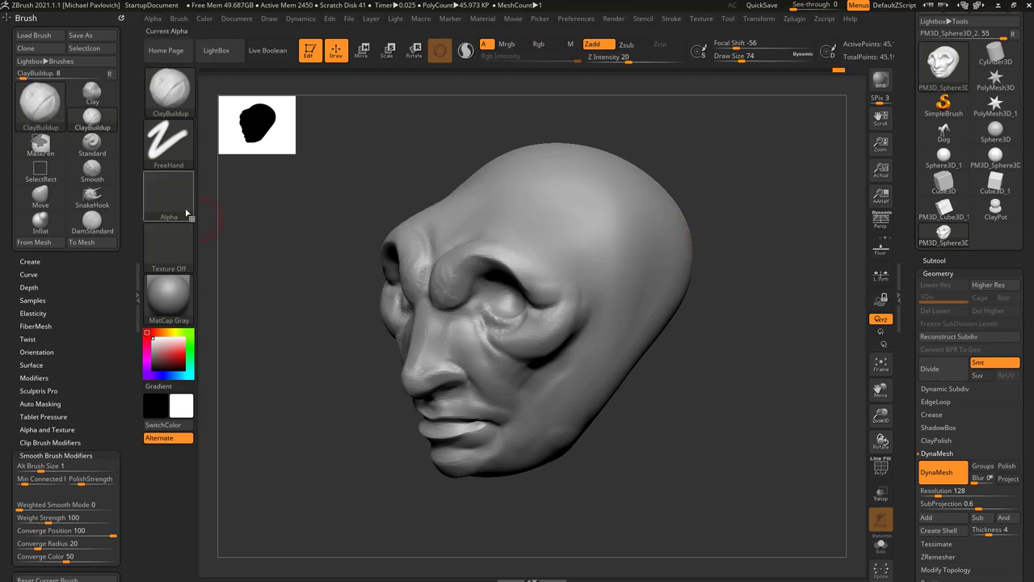
pyautogui.click(186, 206)
pyautogui.click(347, 212)
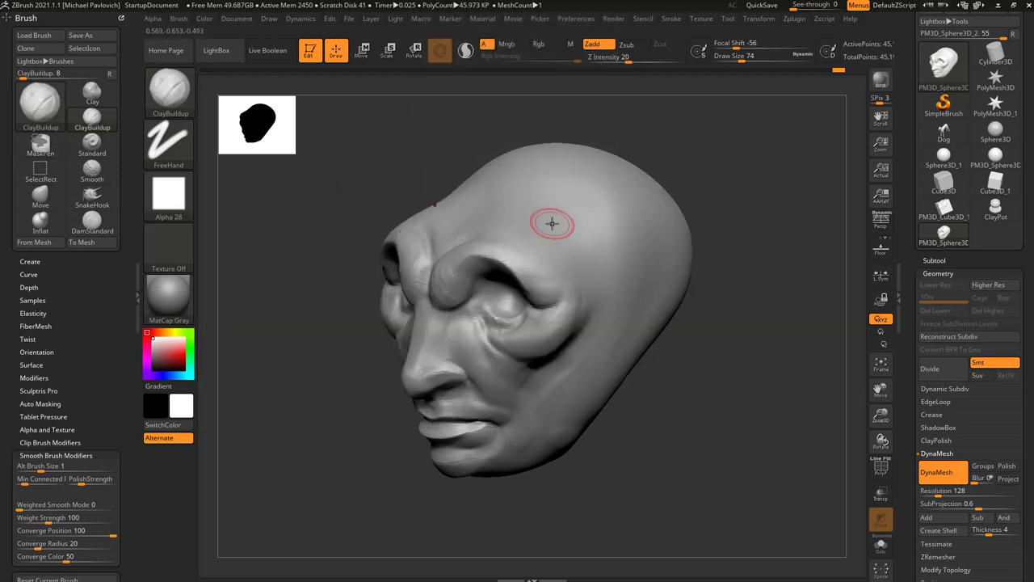
pyautogui.moveTo(552, 224)
pyautogui.mouseDown()
pyautogui.moveTo(575, 272)
pyautogui.moveTo(582, 231)
pyautogui.moveTo(594, 265)
pyautogui.mouseUp()
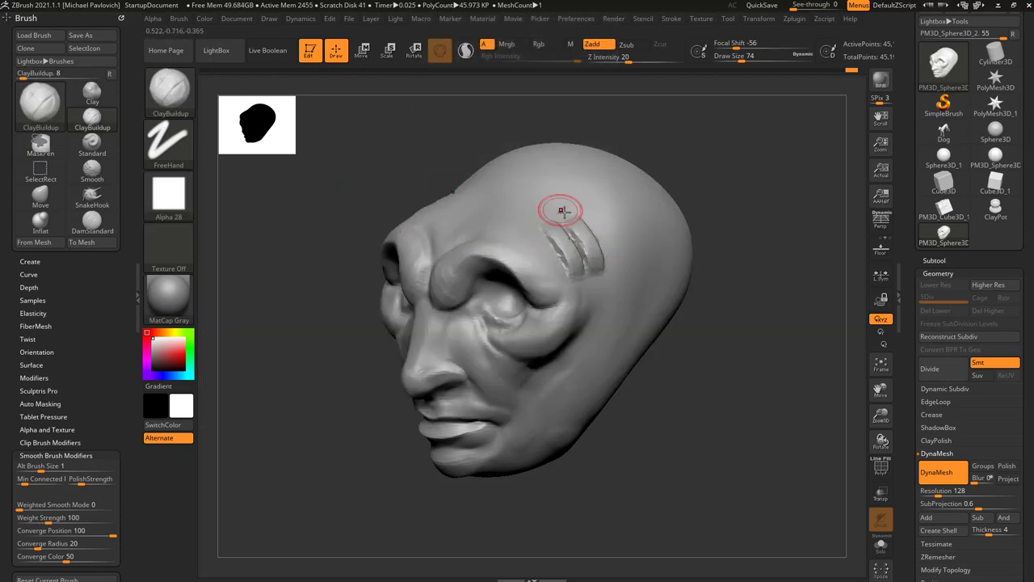
pyautogui.moveTo(745, 267)
pyautogui.mouseDown()
pyautogui.moveTo(723, 261)
pyautogui.moveTo(729, 267)
pyautogui.mouseUp()
pyautogui.hotkey('ctrl', 'z')
pyautogui.hotkey('ctrl', 'z')
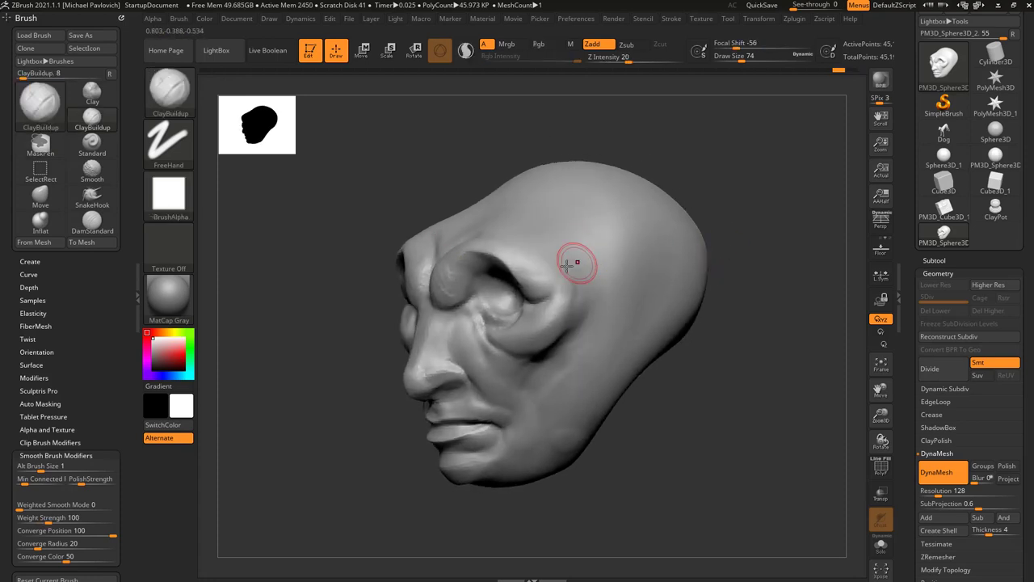
# Step: Build up the outer eye rims and the area between nose and mouth with ClayBuildup, raising the Draw Size to 104
pyautogui.moveTo(569, 244); pyautogui.dragTo(567, 317)
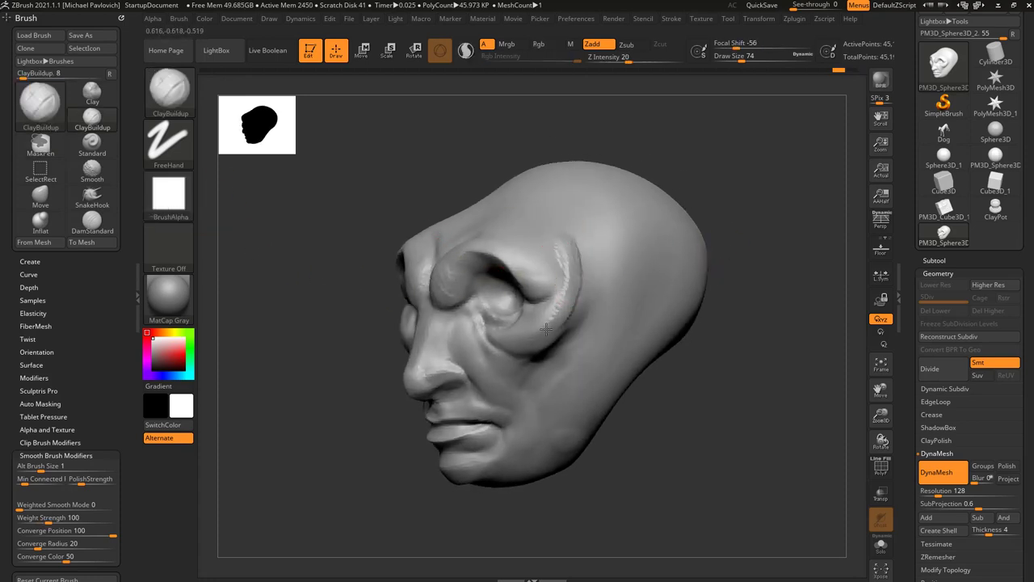
pyautogui.moveTo(764, 302); pyautogui.dragTo(645, 326)
pyautogui.press('s')
pyautogui.moveTo(552, 332); pyautogui.dragTo(557, 332)
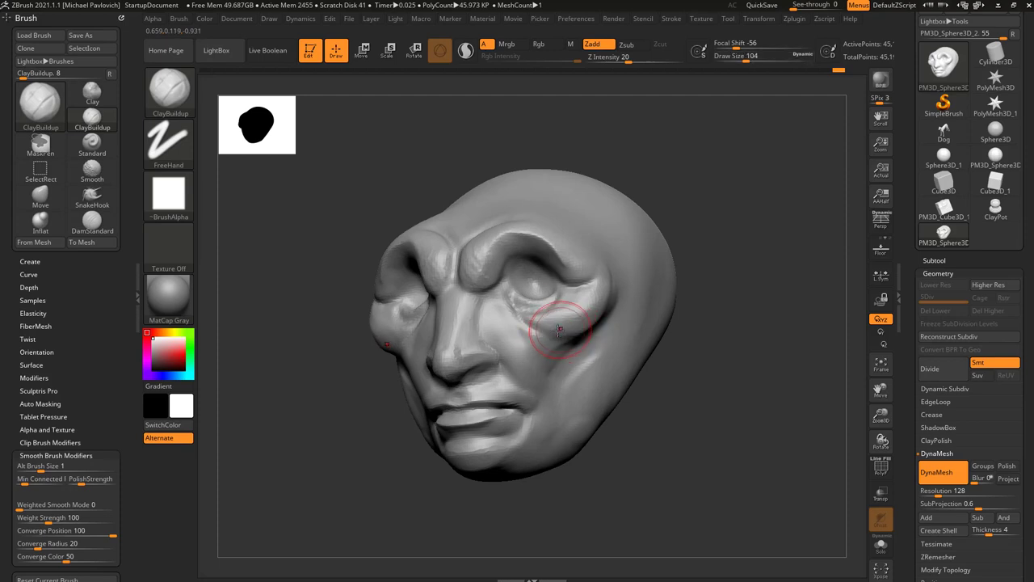
pyautogui.moveTo(693, 310); pyautogui.dragTo(751, 313)
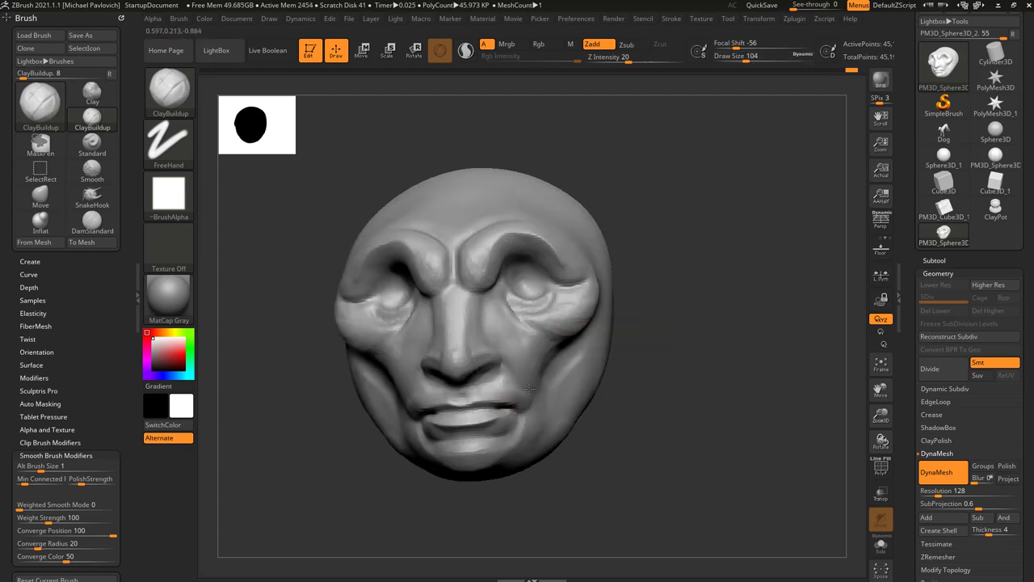
pyautogui.moveTo(694, 350)
pyautogui.mouseDown()
pyautogui.moveTo(750, 349)
pyautogui.moveTo(686, 349)
pyautogui.mouseUp()
pyautogui.moveTo(519, 354); pyautogui.dragTo(539, 363)
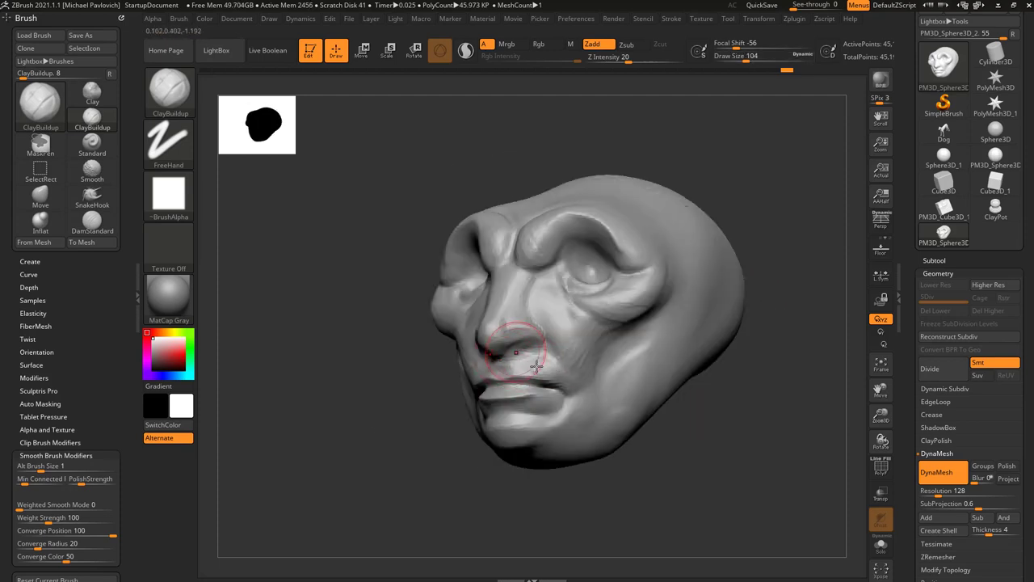
pyautogui.moveTo(687, 351); pyautogui.dragTo(774, 353)
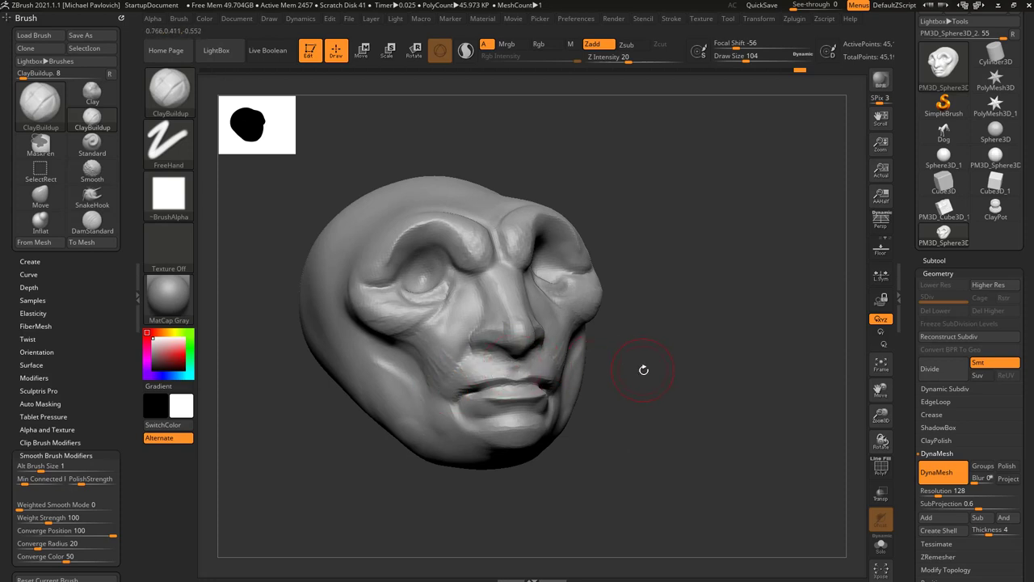
# Step: Build up the jaw and lower cheeks on both sides with ClayBuildup strokes at Draw Size 149
pyautogui.moveTo(644, 370); pyautogui.dragTo(460, 404, button='right')
pyautogui.moveTo(660, 382); pyautogui.dragTo(531, 399, button='right')
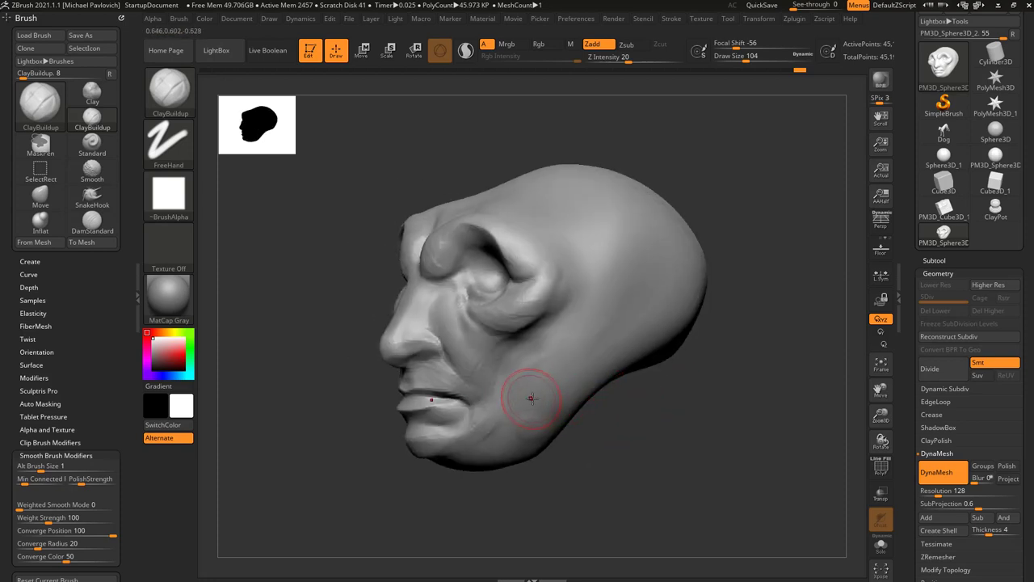
pyautogui.moveTo(566, 358); pyautogui.dragTo(643, 400, button='right')
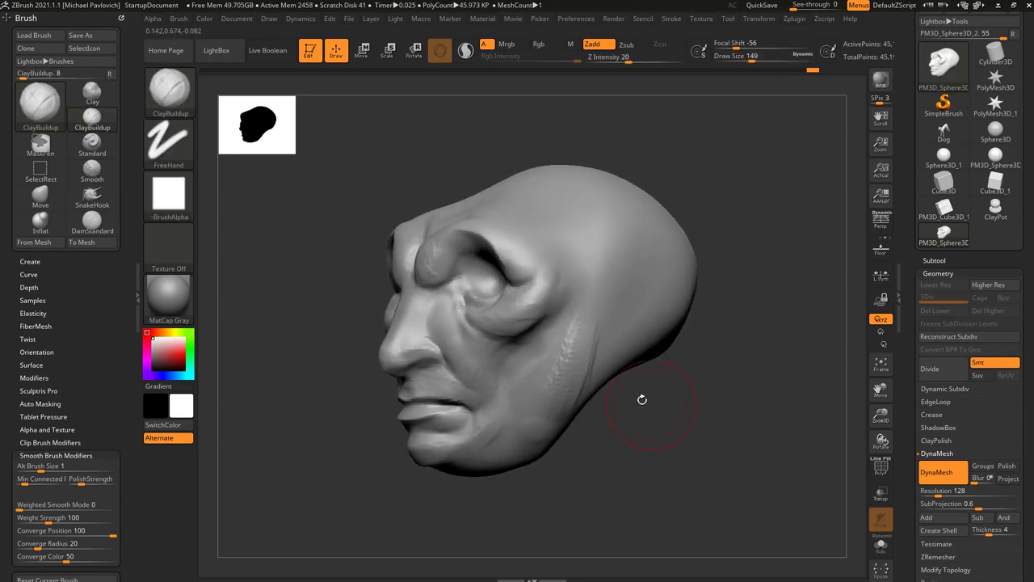
pyautogui.moveTo(585, 365)
pyautogui.mouseDown()
pyautogui.moveTo(527, 419)
pyautogui.moveTo(495, 422)
pyautogui.mouseUp()
pyautogui.moveTo(505, 429); pyautogui.dragTo(711, 404, button='right')
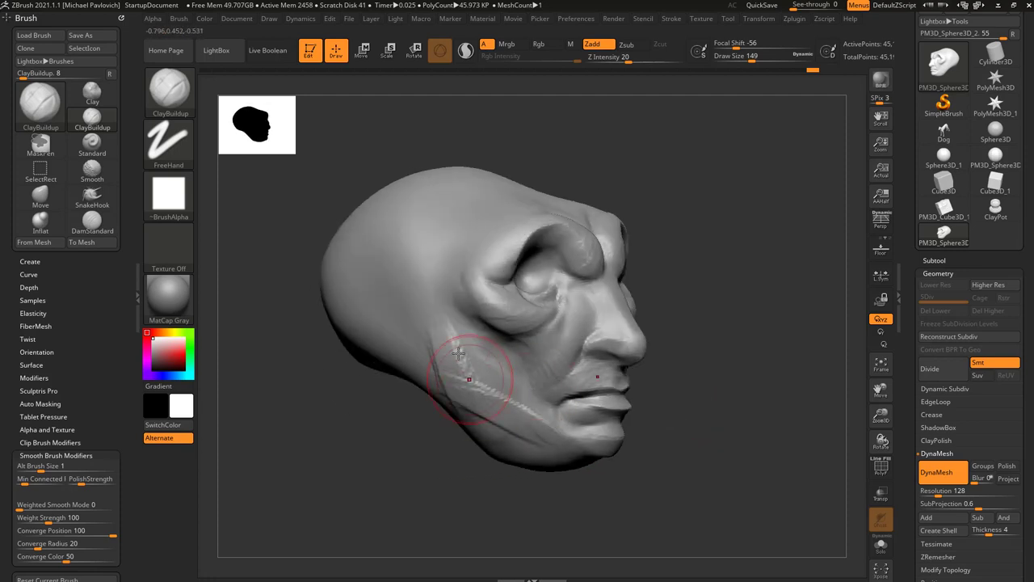
pyautogui.moveTo(467, 414); pyautogui.dragTo(552, 443)
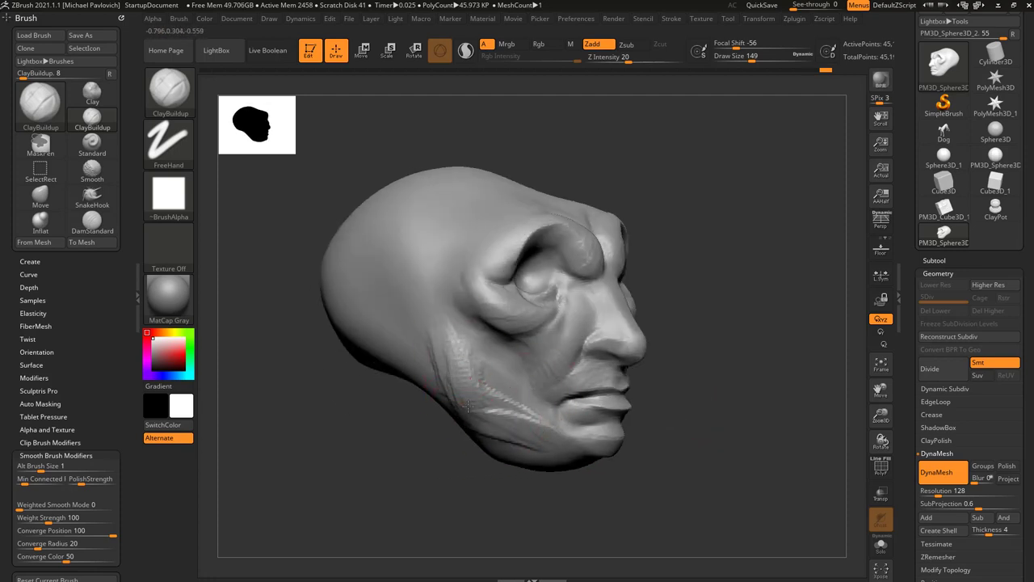
pyautogui.moveTo(468, 406); pyautogui.dragTo(480, 369)
pyautogui.moveTo(767, 364); pyautogui.dragTo(674, 346, button='right')
pyautogui.moveTo(672, 345); pyautogui.dragTo(659, 382)
pyautogui.moveTo(776, 346); pyautogui.dragTo(837, 355, button='right')
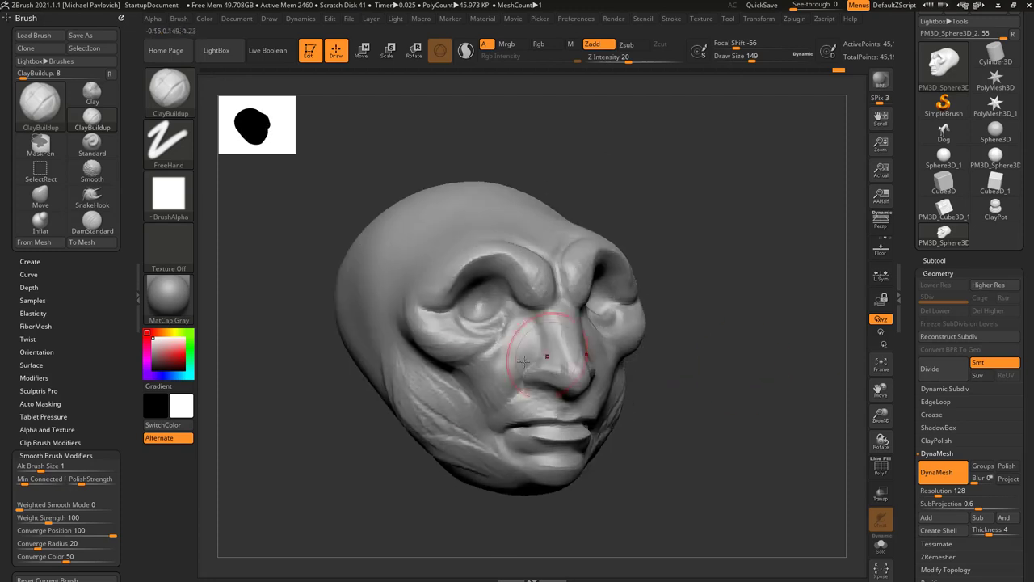
# Step: Smooth the rough ClayBuildup strokes along the jaw, lower cheeks and mouth area
pyautogui.press('shift')
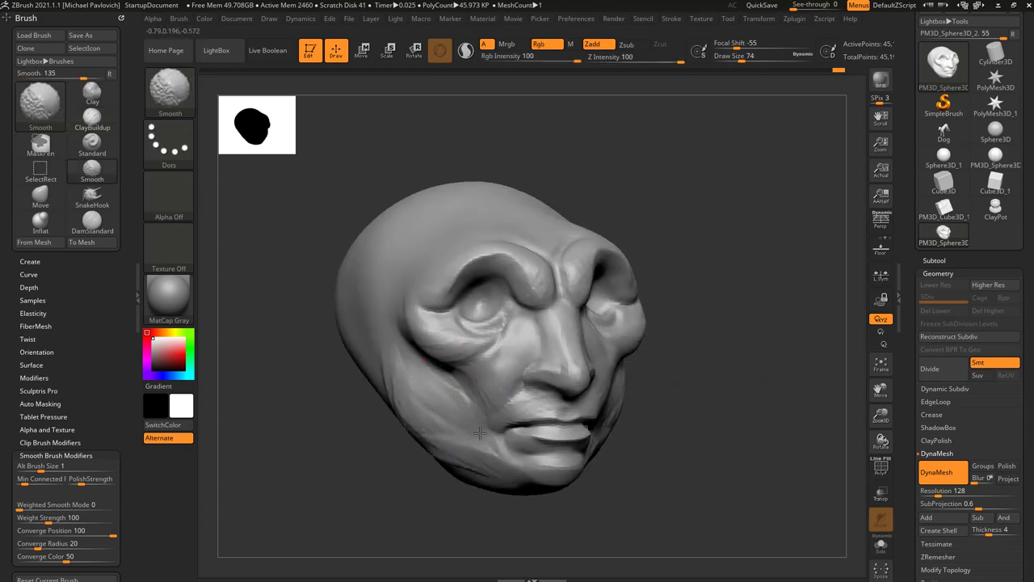
pyautogui.moveTo(687, 333); pyautogui.dragTo(619, 332, button='right')
pyautogui.keyDown('shift'); pyautogui.moveTo(405, 383); pyautogui.dragTo(454, 468); pyautogui.keyUp('shift')
pyautogui.moveTo(743, 384); pyautogui.dragTo(608, 396, button='right')
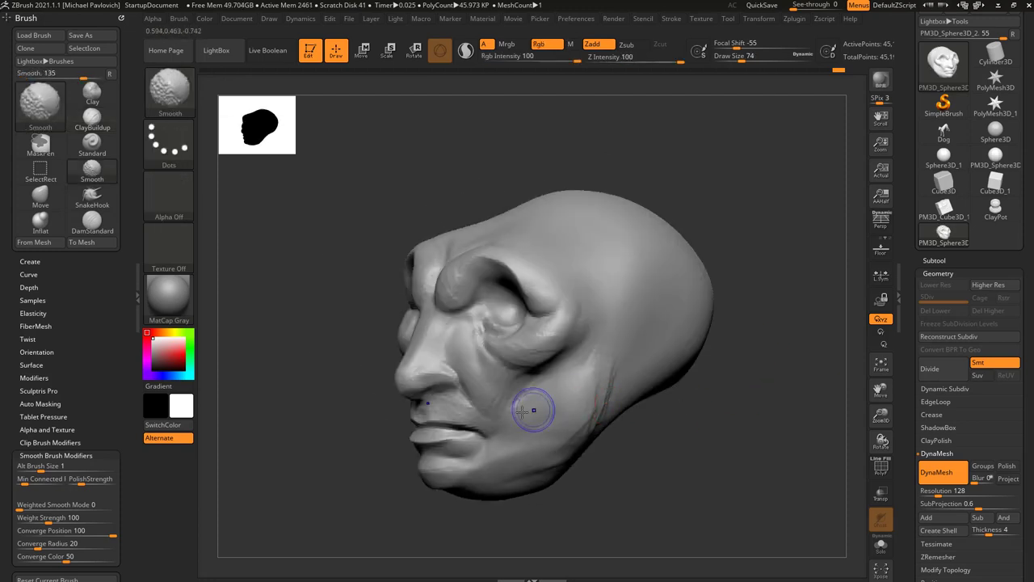
pyautogui.keyDown('shift'); pyautogui.moveTo(449, 401); pyautogui.dragTo(432, 406); pyautogui.keyUp('shift')
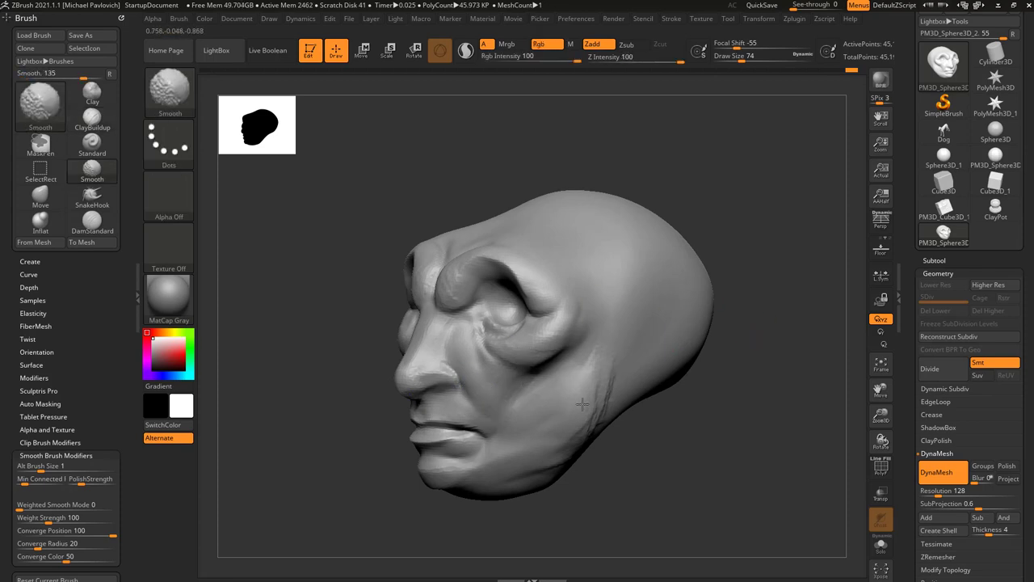
pyautogui.keyDown('shift'); pyautogui.moveTo(578, 429); pyautogui.dragTo(610, 395); pyautogui.keyUp('shift')
# Step: Switch to the Move brush and reshape the jawline and lower cheeks from the front at Draw Size 228
pyautogui.moveTo(721, 368); pyautogui.dragTo(779, 362)
pyautogui.keyDown('alt'); pyautogui.moveTo(658, 369); pyautogui.dragTo(719, 364); pyautogui.keyUp('alt')
pyautogui.keyDown('shift'); pyautogui.moveTo(720, 364); pyautogui.dragTo(707, 371); pyautogui.keyUp('shift')
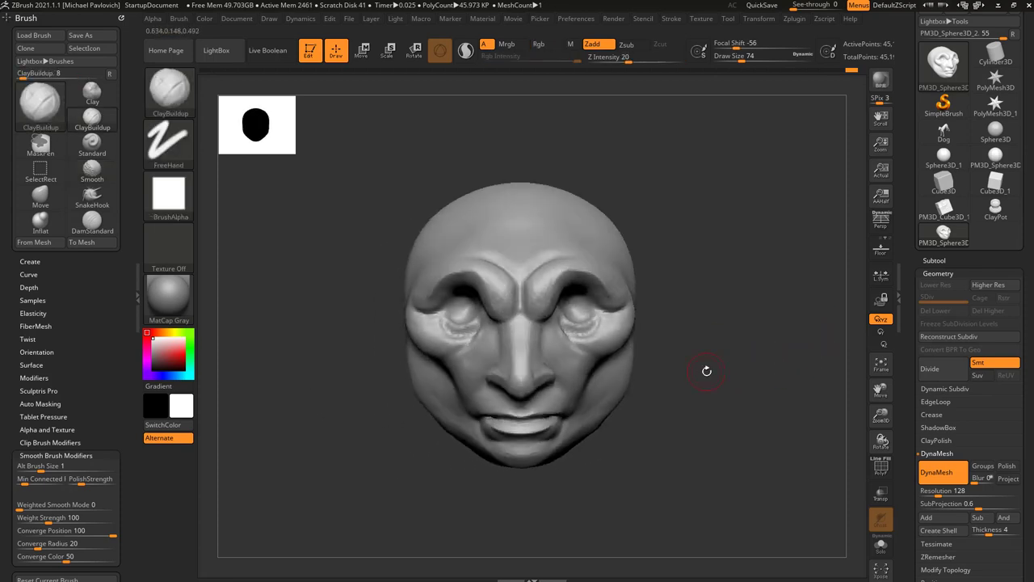
pyautogui.click(39, 196)
pyautogui.moveTo(455, 416); pyautogui.dragTo(450, 430)
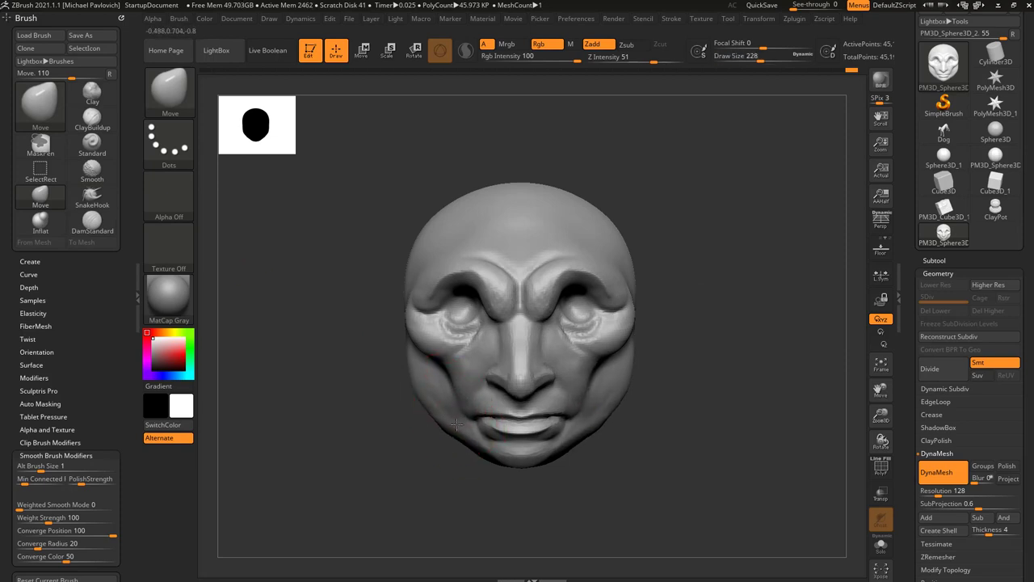
pyautogui.moveTo(434, 465); pyautogui.dragTo(448, 451)
pyautogui.moveTo(416, 406)
pyautogui.mouseDown()
pyautogui.moveTo(417, 383)
pyautogui.moveTo(434, 389)
pyautogui.mouseUp()
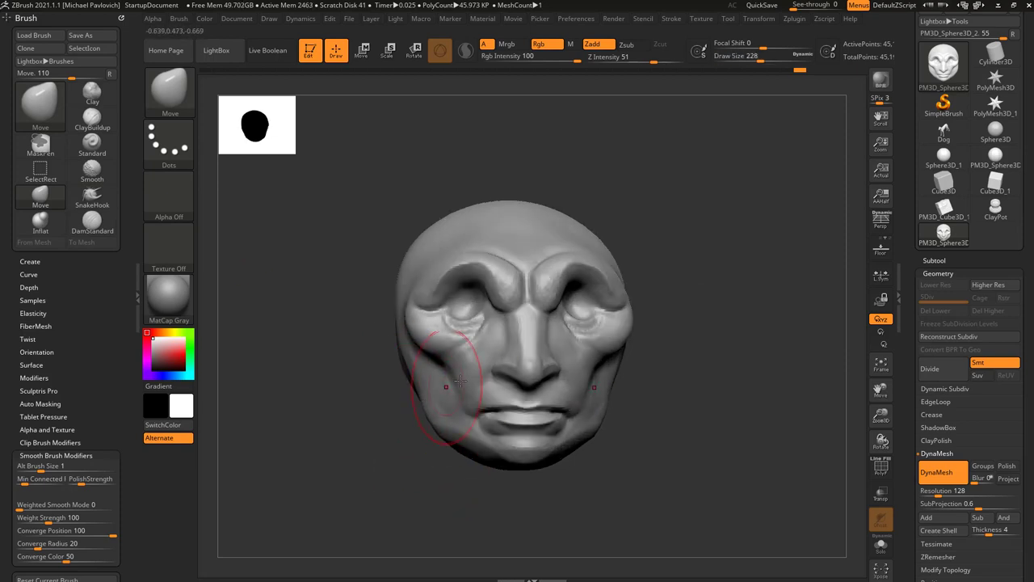
pyautogui.moveTo(662, 388); pyautogui.dragTo(637, 390)
pyautogui.moveTo(612, 388)
pyautogui.mouseDown()
pyautogui.moveTo(599, 392)
pyautogui.moveTo(680, 399)
pyautogui.moveTo(672, 396)
pyautogui.mouseUp()
# Step: Enlarge the Move brush to Draw Size 299 and push the sides of the face into a narrower shape
pyautogui.press('s')
pyautogui.press('s')
pyautogui.moveTo(683, 341); pyautogui.dragTo(694, 345)
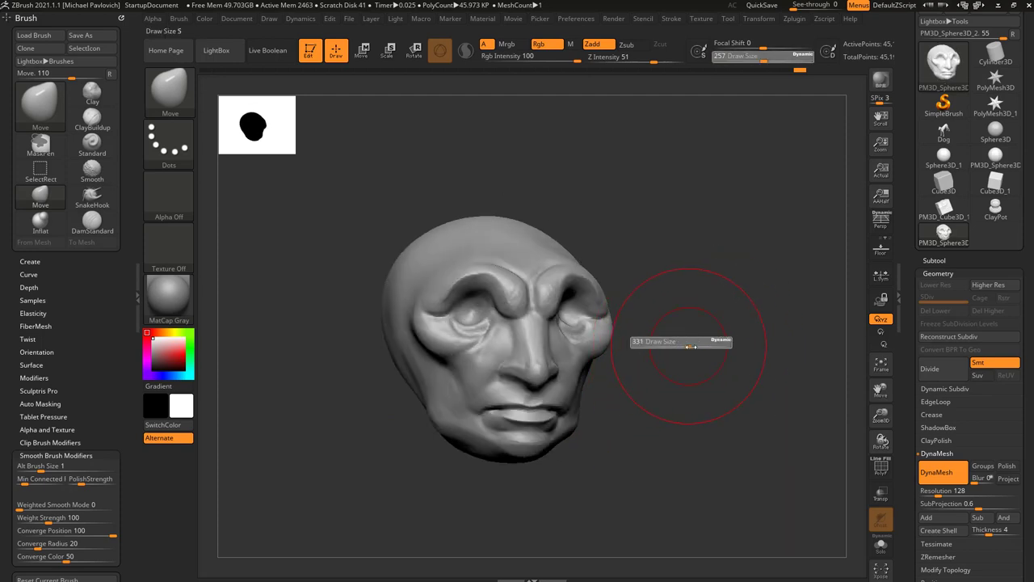
pyautogui.moveTo(775, 60)
pyautogui.mouseDown()
pyautogui.moveTo(786, 60)
pyautogui.moveTo(770, 60)
pyautogui.mouseUp()
pyautogui.moveTo(665, 270); pyautogui.dragTo(636, 264)
pyautogui.moveTo(430, 387); pyautogui.dragTo(412, 330)
pyautogui.moveTo(665, 330)
pyautogui.mouseDown()
pyautogui.moveTo(594, 317)
pyautogui.moveTo(566, 278)
pyautogui.mouseUp()
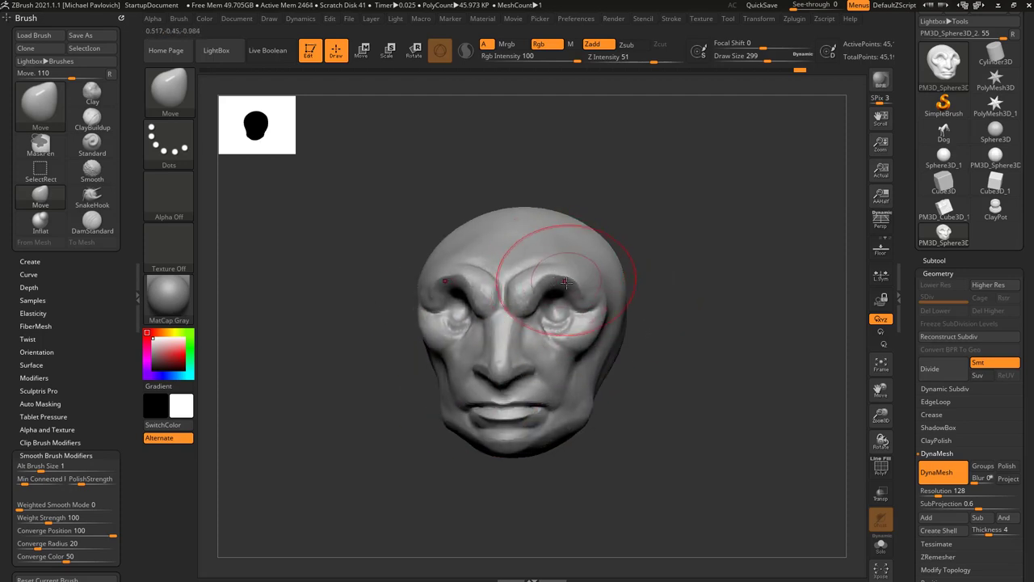
# Step: Raise the inner brows and reshape the eye sockets with the Move brush, reducing the Draw Size to 120
pyautogui.moveTo(521, 304)
pyautogui.mouseDown()
pyautogui.moveTo(522, 286)
pyautogui.moveTo(512, 314)
pyautogui.moveTo(520, 283)
pyautogui.moveTo(581, 303)
pyautogui.mouseUp()
pyautogui.press('s')
pyautogui.moveTo(585, 313); pyautogui.dragTo(672, 306)
pyautogui.moveTo(451, 288)
pyautogui.mouseDown()
pyautogui.moveTo(454, 297)
pyautogui.moveTo(503, 285)
pyautogui.moveTo(449, 289)
pyautogui.mouseUp()
pyautogui.moveTo(678, 294)
pyautogui.mouseDown()
pyautogui.moveTo(699, 293)
pyautogui.moveTo(680, 317)
pyautogui.mouseUp()
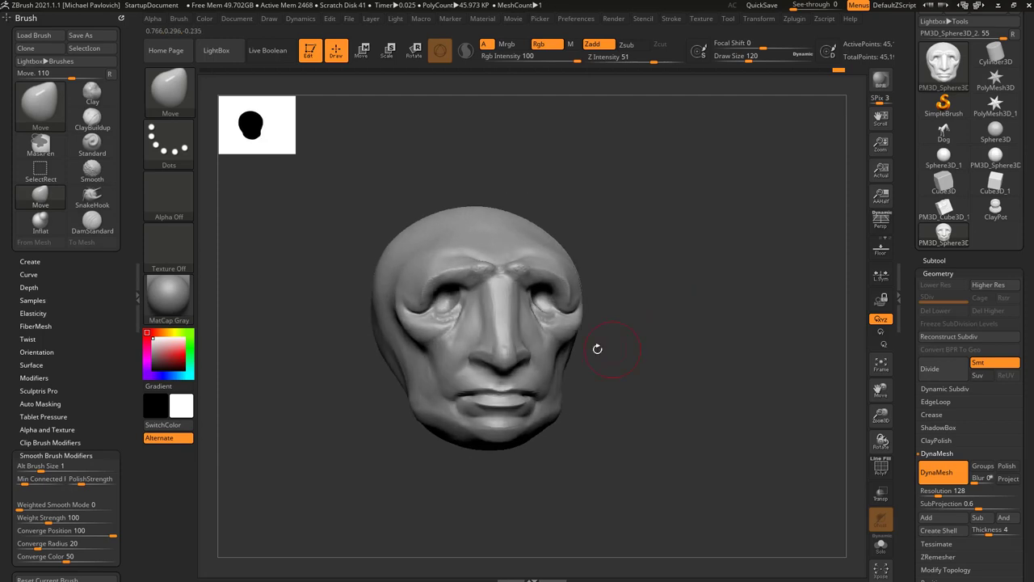
# Step: Reshape the mouth and the surrounding lower cheeks with the Move brush
pyautogui.moveTo(597, 349); pyautogui.dragTo(575, 355)
pyautogui.moveTo(401, 420)
pyautogui.mouseDown()
pyautogui.moveTo(426, 399)
pyautogui.moveTo(461, 400)
pyautogui.moveTo(447, 381)
pyautogui.moveTo(473, 398)
pyautogui.mouseUp()
pyautogui.moveTo(396, 419)
pyautogui.mouseDown()
pyautogui.moveTo(450, 428)
pyautogui.moveTo(505, 416)
pyautogui.mouseUp()
pyautogui.moveTo(443, 390); pyautogui.dragTo(451, 383)
pyautogui.moveTo(566, 396); pyautogui.dragTo(436, 398)
pyautogui.press('s')
pyautogui.moveTo(508, 399); pyautogui.dragTo(499, 395)
pyautogui.moveTo(408, 420)
pyautogui.keyDown('shift'); pyautogui.mouseDown()
pyautogui.moveTo(477, 417)
pyautogui.moveTo(435, 395)
pyautogui.mouseUp(); pyautogui.keyUp('shift')
# Step: Pull the mouth corners outward and upward into a smile with the Move brush at Draw Size 116, then enlarge it to 128
pyautogui.press('s')
pyautogui.press('s')
pyautogui.moveTo(444, 401)
pyautogui.mouseDown()
pyautogui.moveTo(434, 388)
pyautogui.moveTo(490, 397)
pyautogui.mouseUp()
pyautogui.press('s')
pyautogui.moveTo(501, 396); pyautogui.dragTo(507, 394)
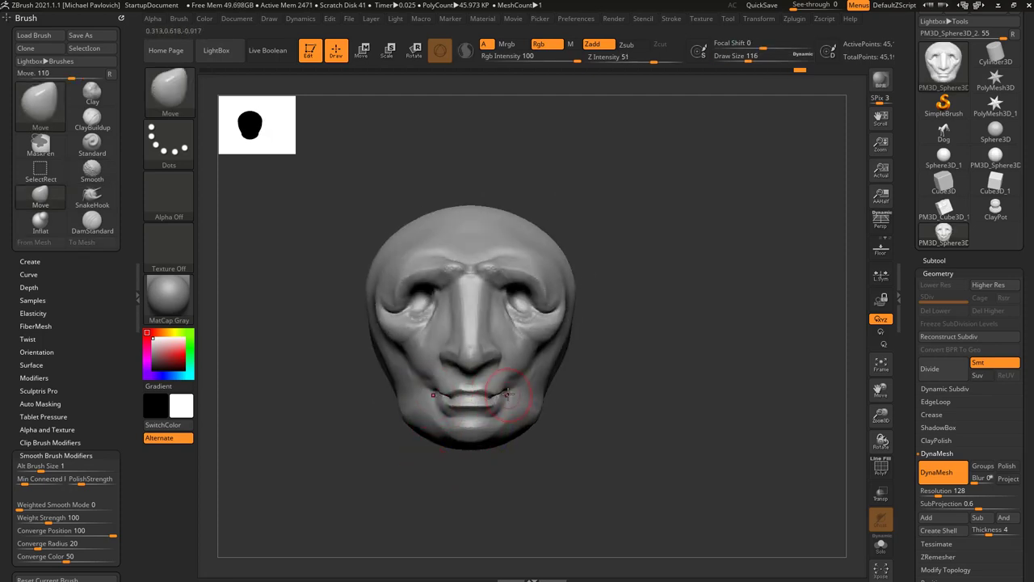
pyautogui.moveTo(635, 388)
pyautogui.mouseDown()
pyautogui.moveTo(565, 381)
pyautogui.moveTo(532, 392)
pyautogui.moveTo(517, 383)
pyautogui.mouseUp()
pyautogui.press('s')
pyautogui.moveTo(586, 358)
pyautogui.mouseDown()
pyautogui.moveTo(644, 348)
pyautogui.moveTo(683, 368)
pyautogui.moveTo(655, 391)
pyautogui.moveTo(722, 370)
pyautogui.mouseUp()
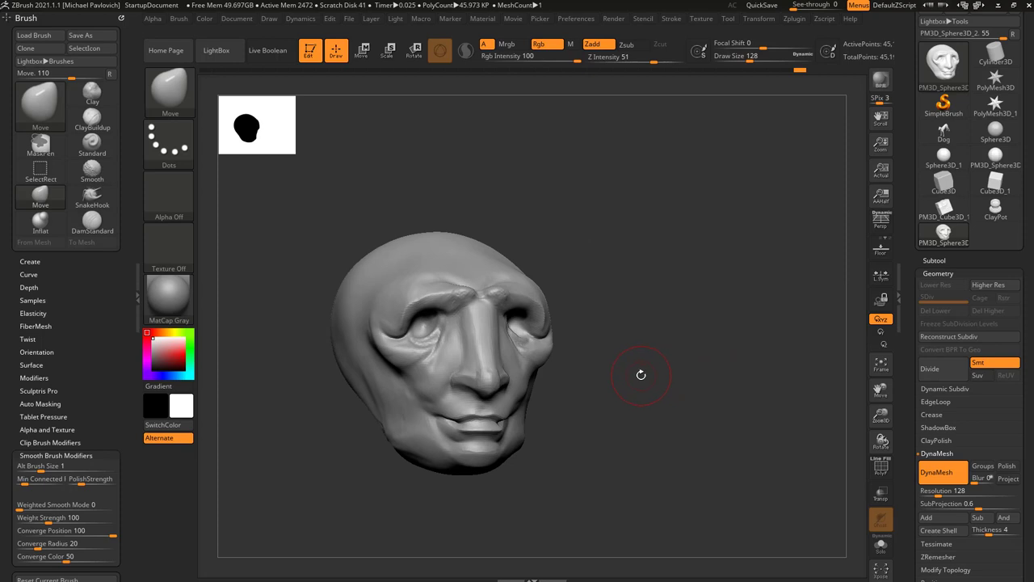
# Step: Select the SnakeHook brush and turn the face towards the front for pulling shapes
pyautogui.press('b')
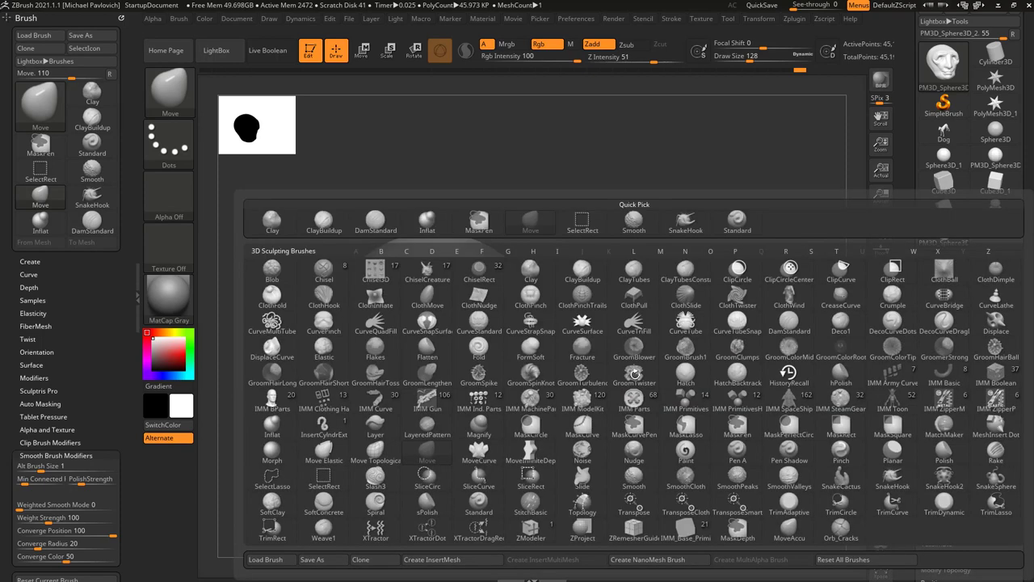
pyautogui.press('s')
pyautogui.press('h')
pyautogui.moveTo(647, 358); pyautogui.dragTo(618, 359)
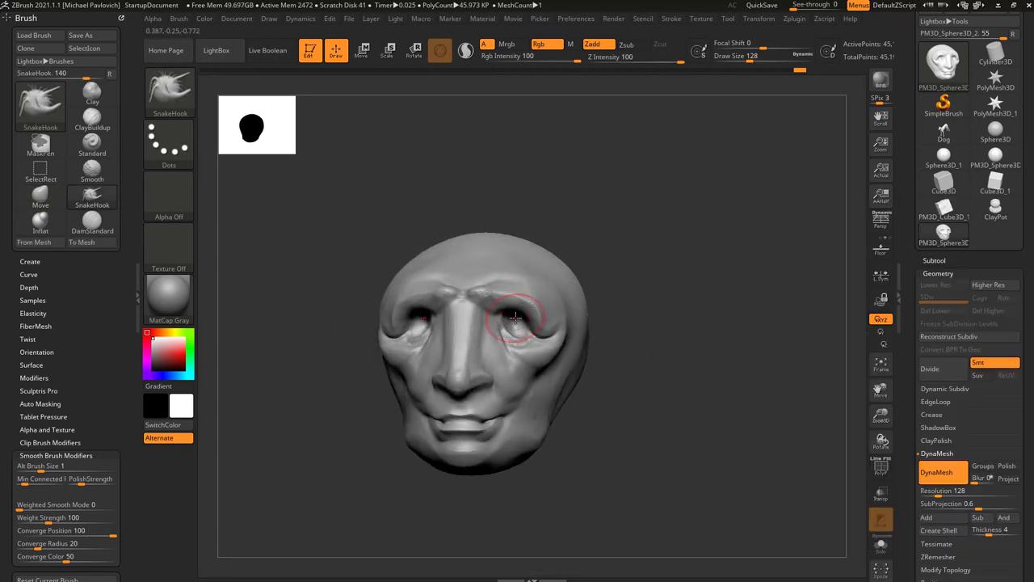
pyautogui.press('s')
# Step: Try pulling horn and ear shapes out of the head with the SnakeHook brush at Draw Size 128, undoing each attempt
pyautogui.moveTo(554, 260)
pyautogui.mouseDown()
pyautogui.moveTo(589, 249)
pyautogui.moveTo(580, 194)
pyautogui.mouseUp()
pyautogui.hotkey('ctrl', 'z')
pyautogui.moveTo(571, 299); pyautogui.dragTo(643, 375)
pyautogui.moveTo(719, 386); pyautogui.dragTo(677, 388)
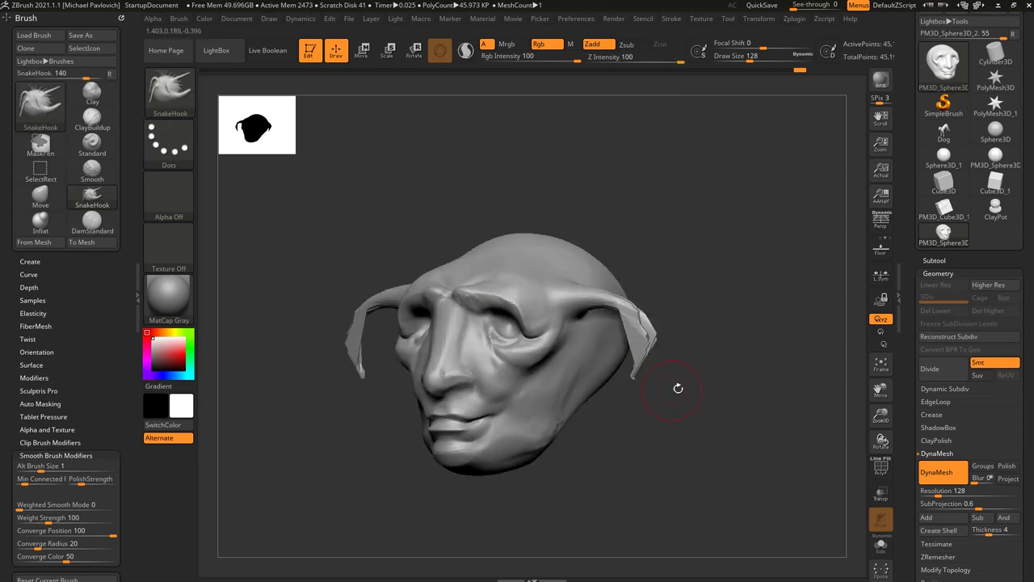
pyautogui.hotkey('ctrl', 'z')
pyautogui.moveTo(604, 315); pyautogui.dragTo(681, 296)
pyautogui.moveTo(720, 348); pyautogui.dragTo(738, 343)
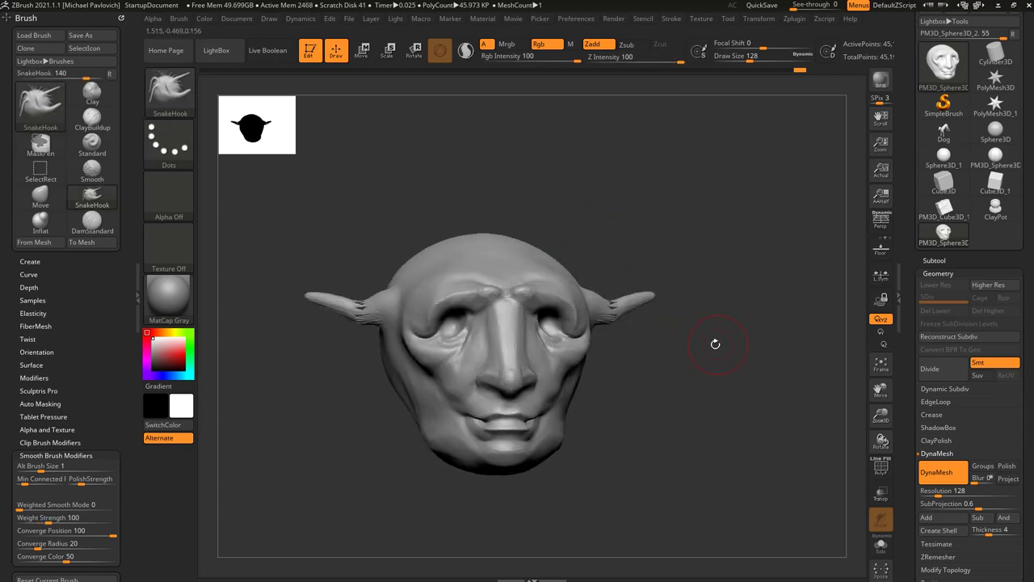
pyautogui.hotkey('ctrl', 'z')
# Step: Adjust the cheeks and mouth corners with the SnakeHook brush, reducing the Draw Size to 97
pyautogui.moveTo(428, 324)
pyautogui.mouseDown()
pyautogui.moveTo(420, 333)
pyautogui.moveTo(439, 373)
pyautogui.mouseUp()
pyautogui.moveTo(444, 375); pyautogui.dragTo(437, 380, button='right')
pyautogui.moveTo(627, 410); pyautogui.dragTo(577, 409)
pyautogui.moveTo(390, 417); pyautogui.dragTo(464, 413)
pyautogui.press('[')
pyautogui.press('[')
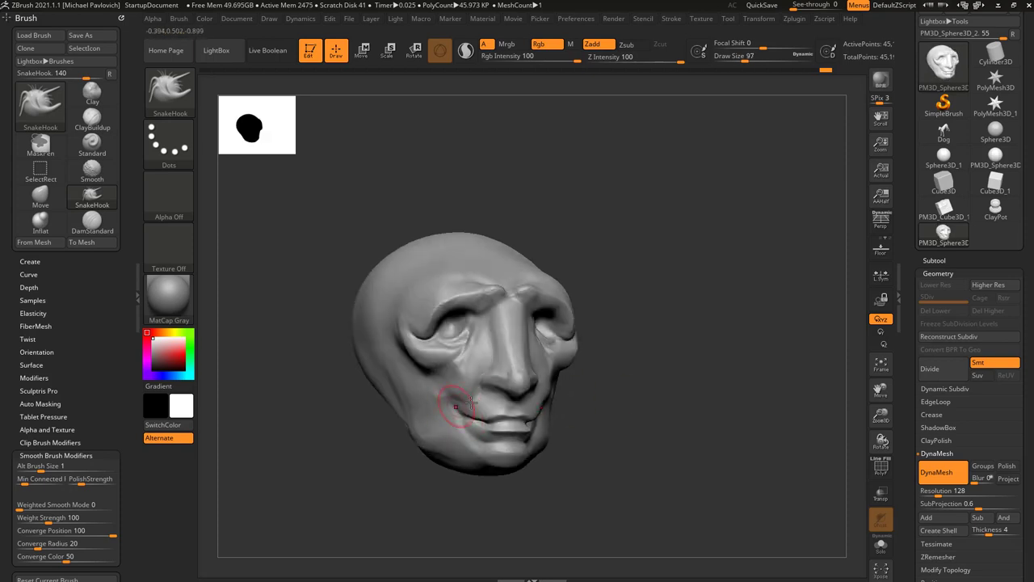
pyautogui.moveTo(608, 409); pyautogui.dragTo(517, 411)
# Step: Enlarge the SnakeHook brush to Draw Size 140 and pull the mouth corners and cheeks into a wider smile
pyautogui.press(']')
pyautogui.press(']')
pyautogui.moveTo(530, 422); pyautogui.dragTo(548, 412)
pyautogui.moveTo(396, 419)
pyautogui.mouseDown()
pyautogui.moveTo(492, 418)
pyautogui.moveTo(376, 395)
pyautogui.mouseUp()
pyautogui.moveTo(493, 405); pyautogui.dragTo(506, 396)
pyautogui.moveTo(420, 400); pyautogui.dragTo(521, 395)
pyautogui.moveTo(689, 376); pyautogui.dragTo(640, 375)
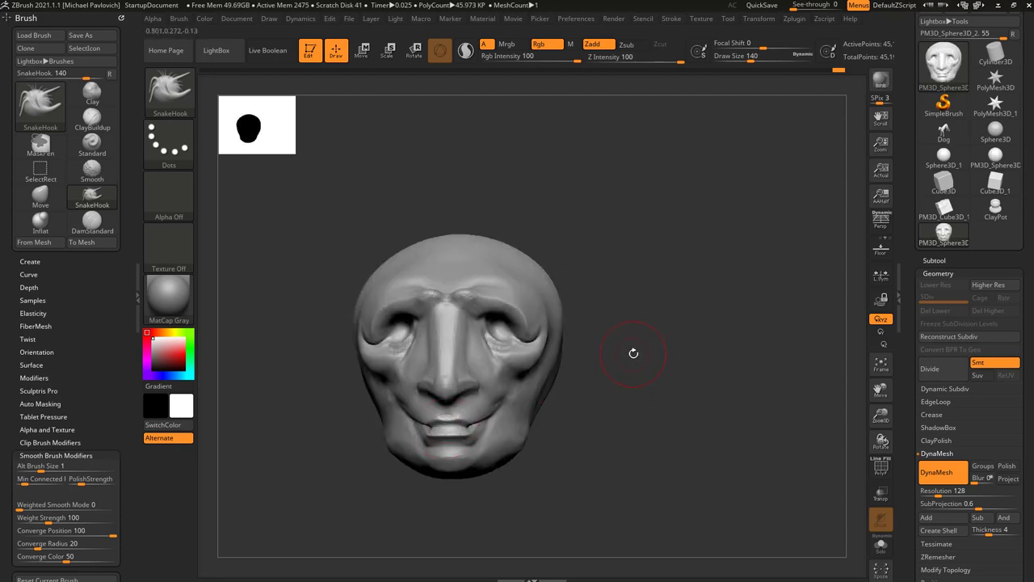
# Step: Select the Pinch brush and set its Draw Size to 251
pyautogui.press('b')
pyautogui.press('p')
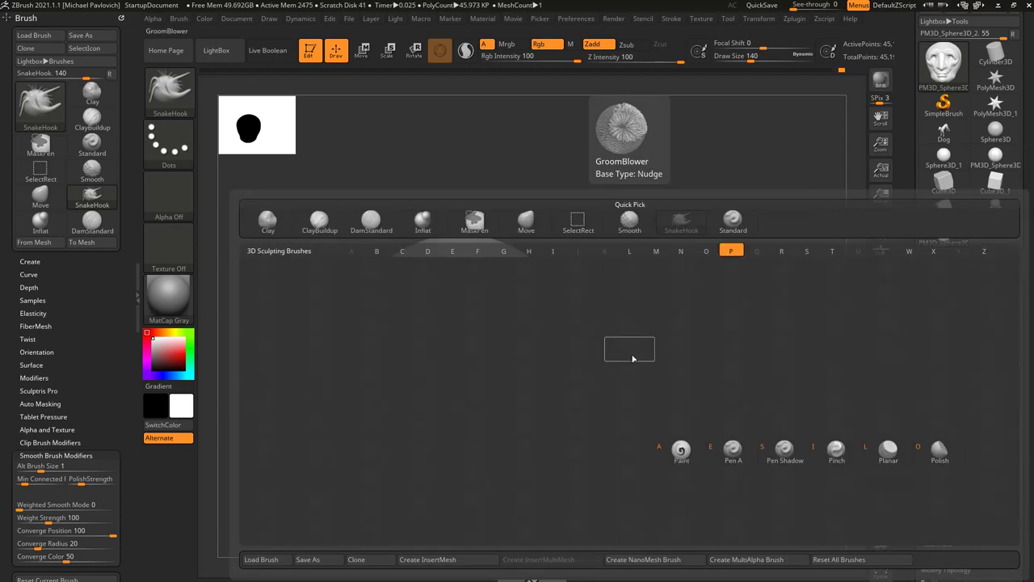
pyautogui.click(837, 449)
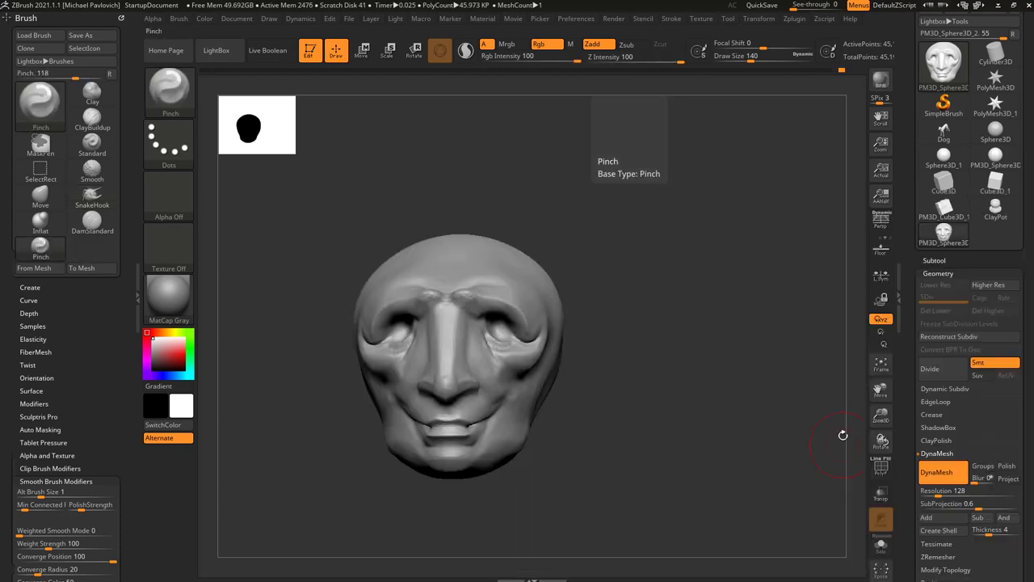
pyautogui.moveTo(651, 303); pyautogui.dragTo(684, 309)
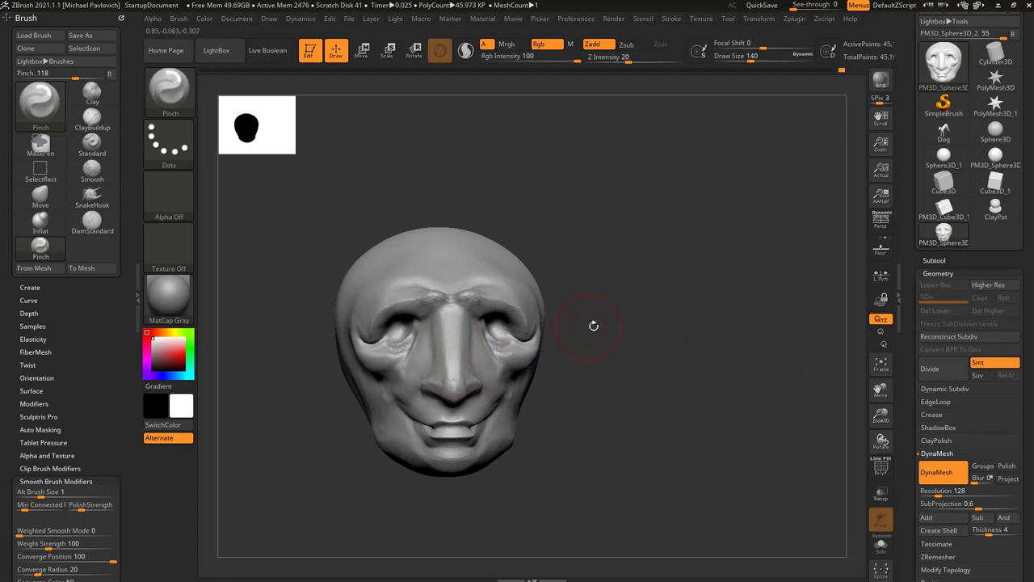
pyautogui.press('s')
pyautogui.moveTo(451, 339); pyautogui.dragTo(464, 339)
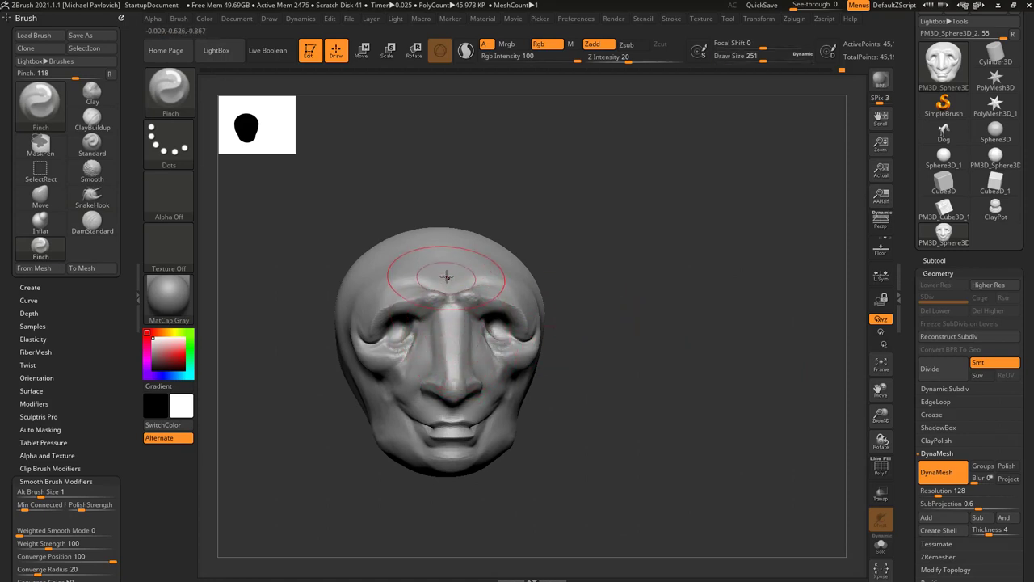
# Step: Try pinching the nose centreline, mouth and brow with large Pinch strokes at Draw Size 251, undoing each attempt
pyautogui.moveTo(447, 276); pyautogui.dragTo(452, 340)
pyautogui.moveTo(455, 413); pyautogui.dragTo(452, 339)
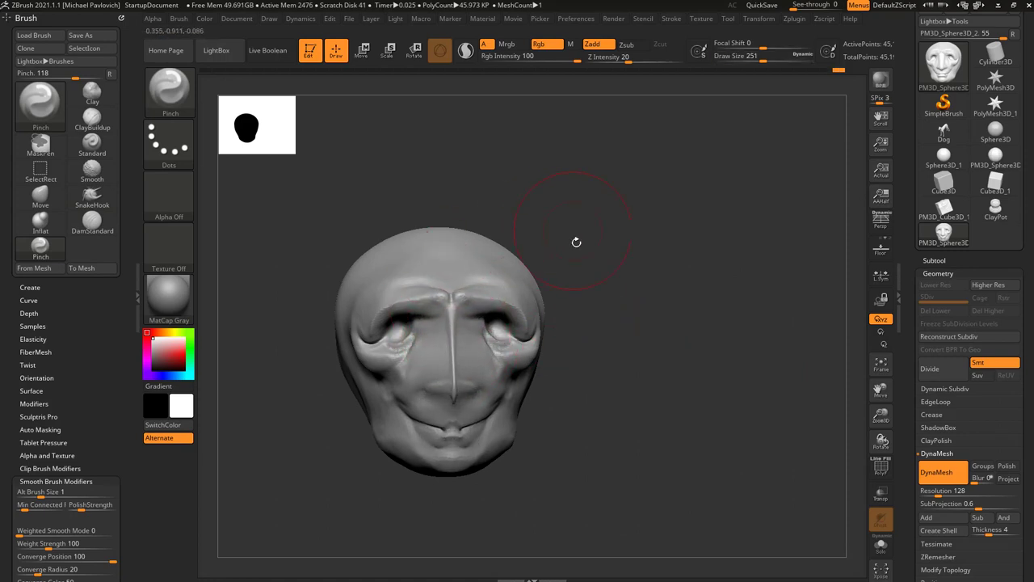
pyautogui.hotkey('ctrl', 'z')
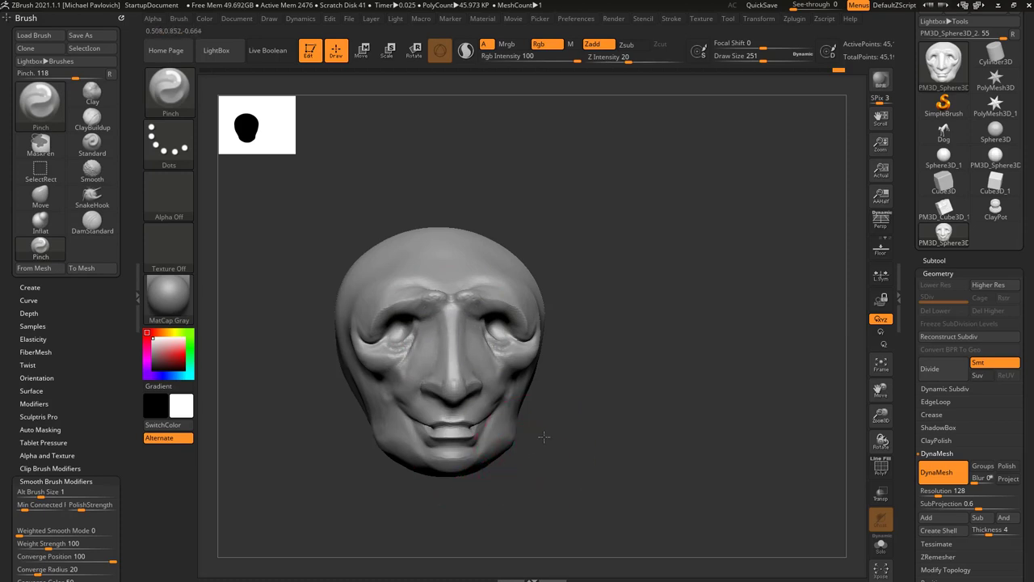
pyautogui.moveTo(544, 437); pyautogui.dragTo(571, 414)
pyautogui.moveTo(429, 426); pyautogui.dragTo(472, 435)
pyautogui.moveTo(631, 422); pyautogui.dragTo(616, 435)
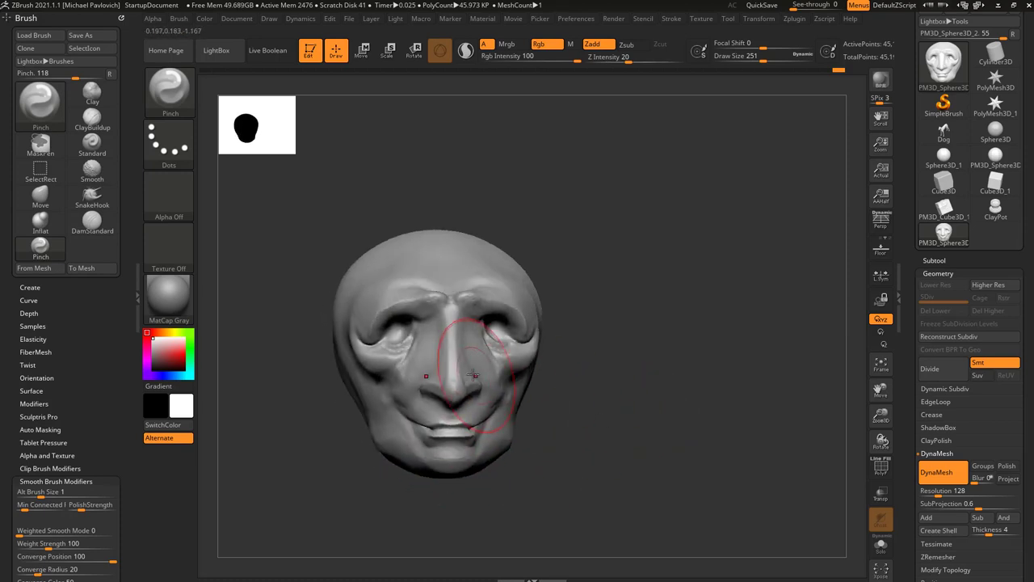
pyautogui.hotkey('ctrl', 'z')
pyautogui.moveTo(527, 333)
pyautogui.mouseDown()
pyautogui.moveTo(480, 305)
pyautogui.moveTo(536, 335)
pyautogui.mouseUp()
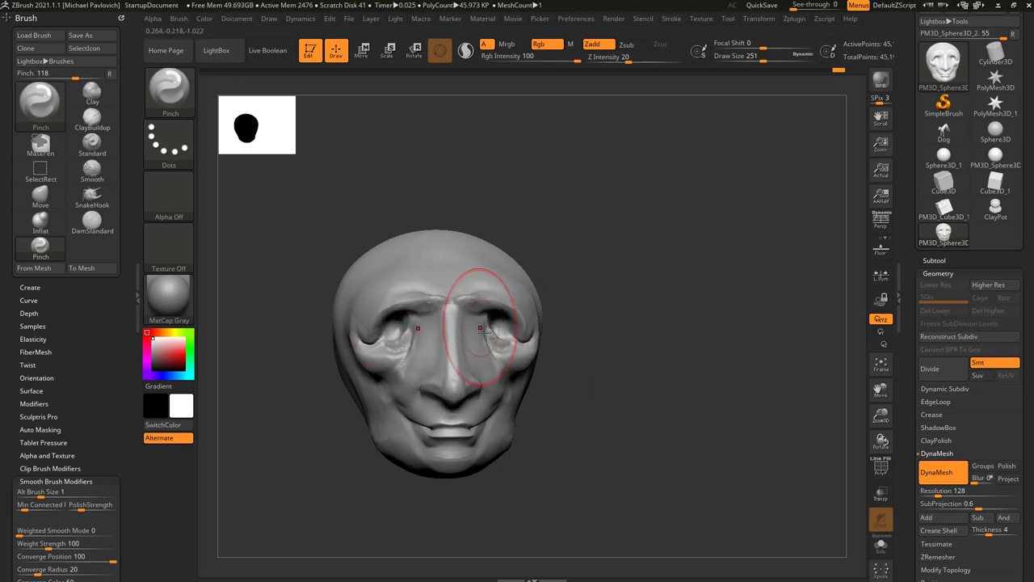
pyautogui.moveTo(453, 403); pyautogui.dragTo(453, 414)
pyautogui.hotkey('ctrl', 'z')
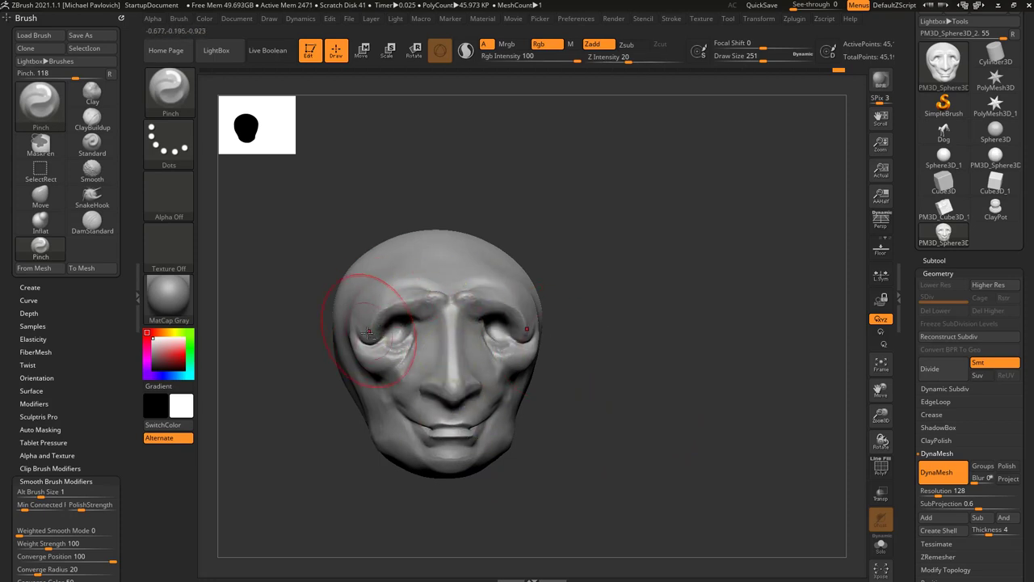
pyautogui.hotkey('ctrl', 'z')
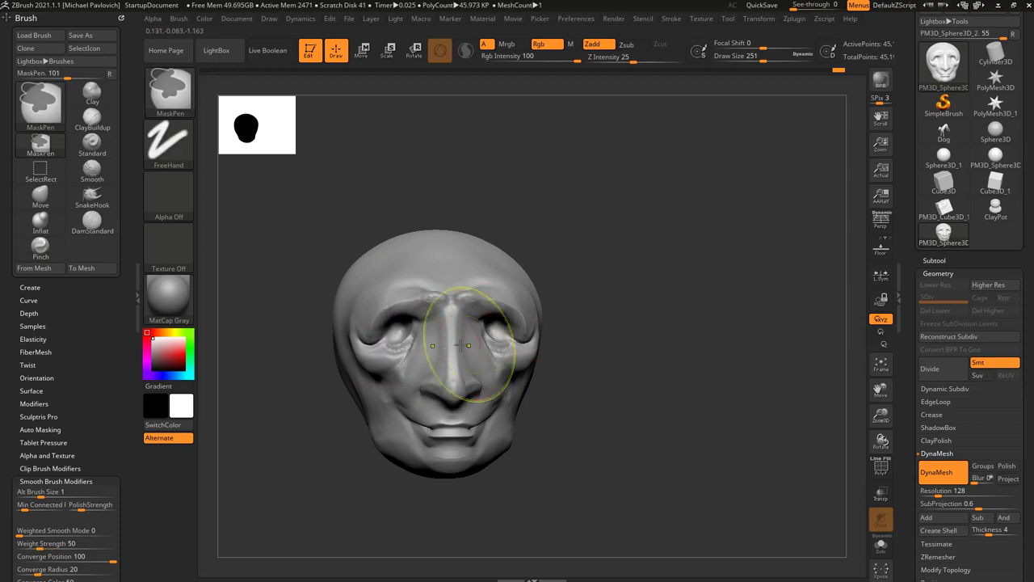
# Step: Try pinching the nose and mouth at Draw Size 274, and undo the strokes
pyautogui.press('s')
pyautogui.moveTo(457, 346); pyautogui.dragTo(448, 325)
pyautogui.hotkey('ctrl', 'z')
pyautogui.press('s')
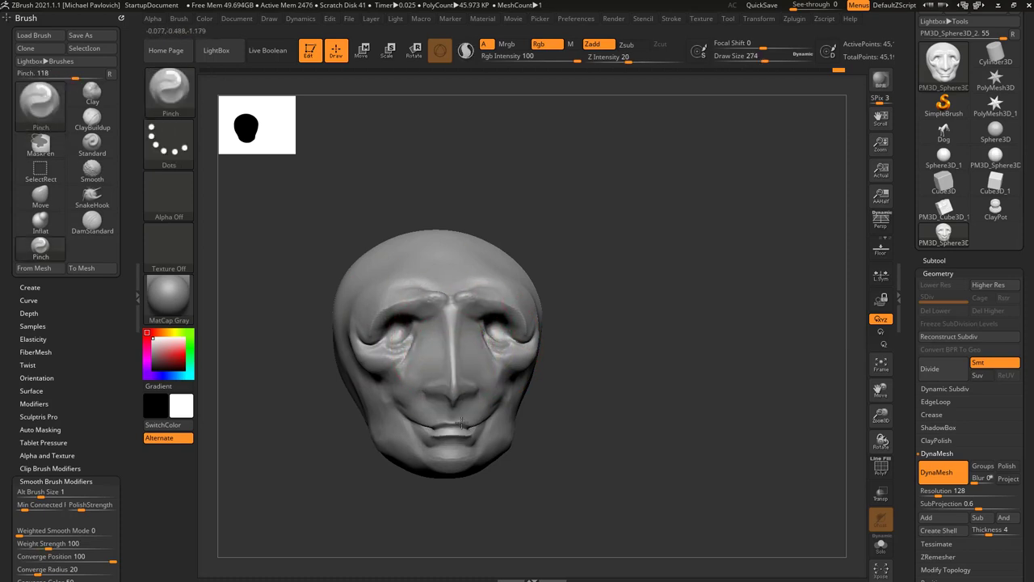
pyautogui.moveTo(463, 423); pyautogui.dragTo(457, 434)
pyautogui.moveTo(617, 401)
pyautogui.mouseDown()
pyautogui.moveTo(607, 395)
pyautogui.moveTo(645, 377)
pyautogui.mouseUp()
pyautogui.hotkey('ctrl', 'z')
pyautogui.hotkey('ctrl', 'z')
pyautogui.moveTo(626, 327); pyautogui.dragTo(596, 345)
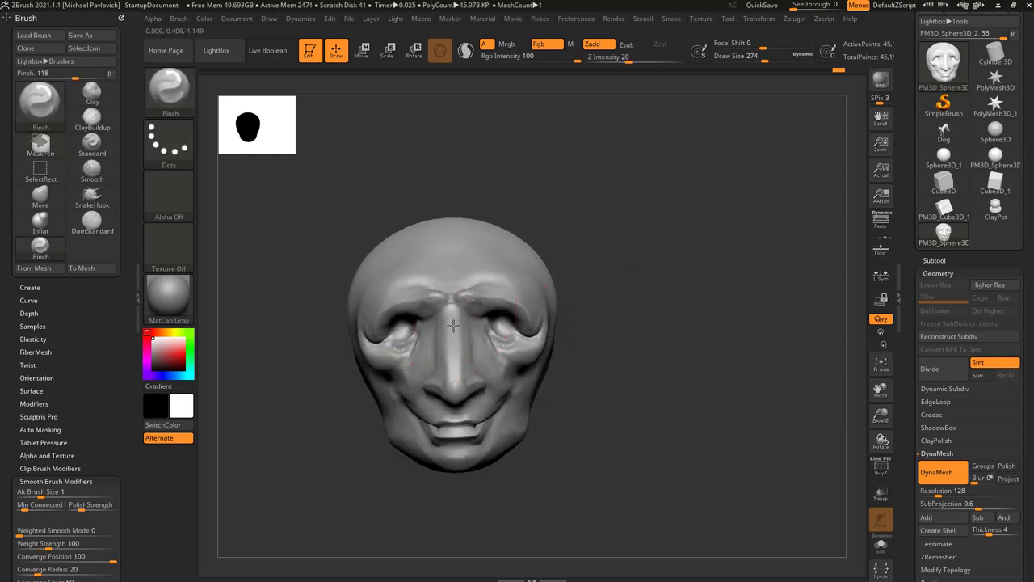
# Step: Try pinching the whole face inward with the Draw Size raised to 400 and 1000, and undo the result
pyautogui.press('s')
pyautogui.moveTo(463, 360); pyautogui.dragTo(473, 358)
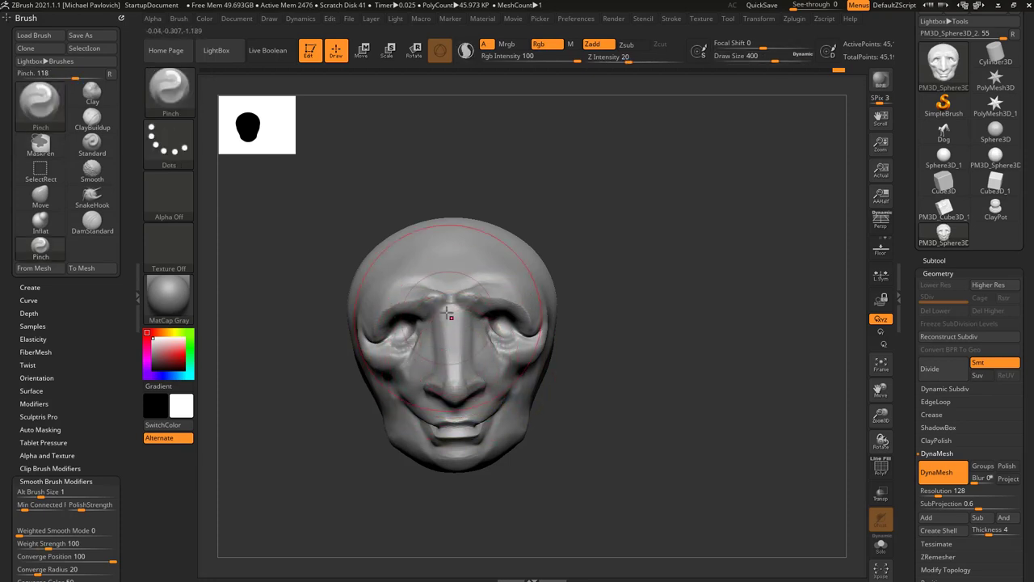
pyautogui.moveTo(571, 349)
pyautogui.keyDown('alt'); pyautogui.mouseDown()
pyautogui.moveTo(559, 353)
pyautogui.moveTo(596, 346)
pyautogui.mouseUp(); pyautogui.keyUp('alt')
pyautogui.press('s')
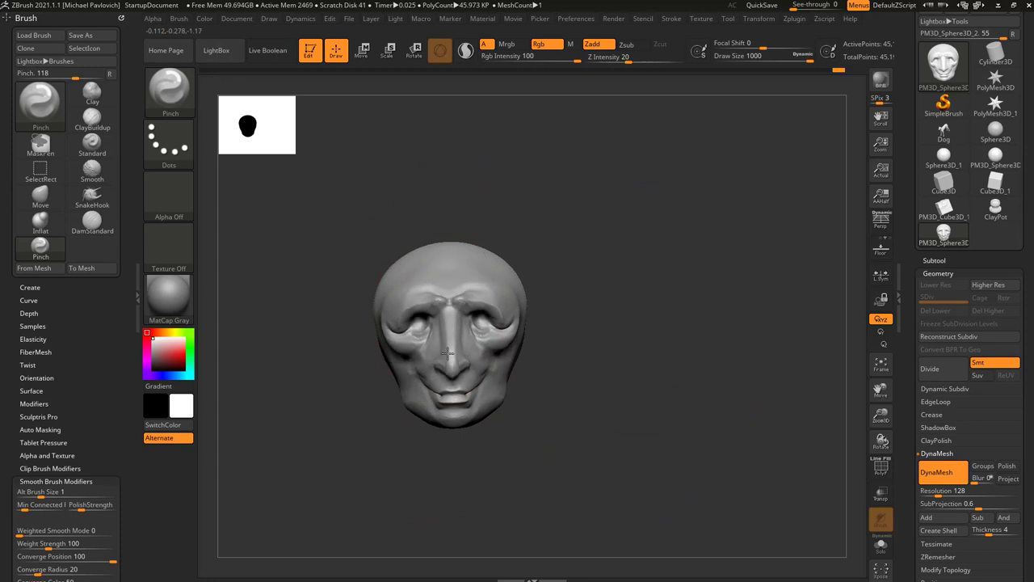
pyautogui.moveTo(447, 354); pyautogui.dragTo(451, 356)
pyautogui.moveTo(543, 375); pyautogui.dragTo(637, 362)
pyautogui.hotkey('ctrl', 'z')
# Step: Reduce the Pinch brush to Draw Size 62 and sharpen the nose bridge edges, brow ridges and outer eye folds
pyautogui.press('s')
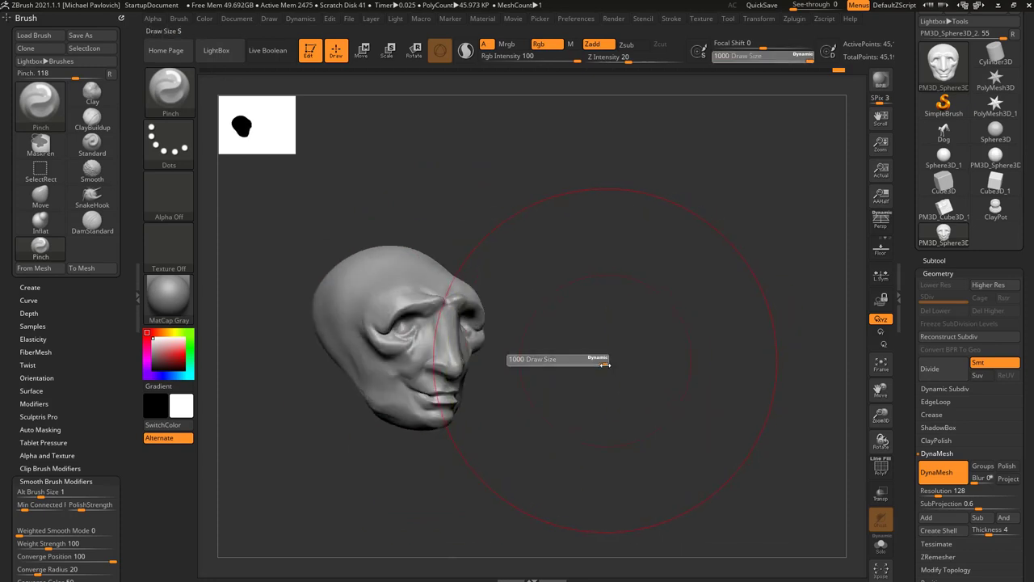
pyautogui.moveTo(543, 360); pyautogui.dragTo(533, 359)
pyautogui.keyDown('alt'); pyautogui.moveTo(552, 363); pyautogui.dragTo(576, 420); pyautogui.keyUp('alt')
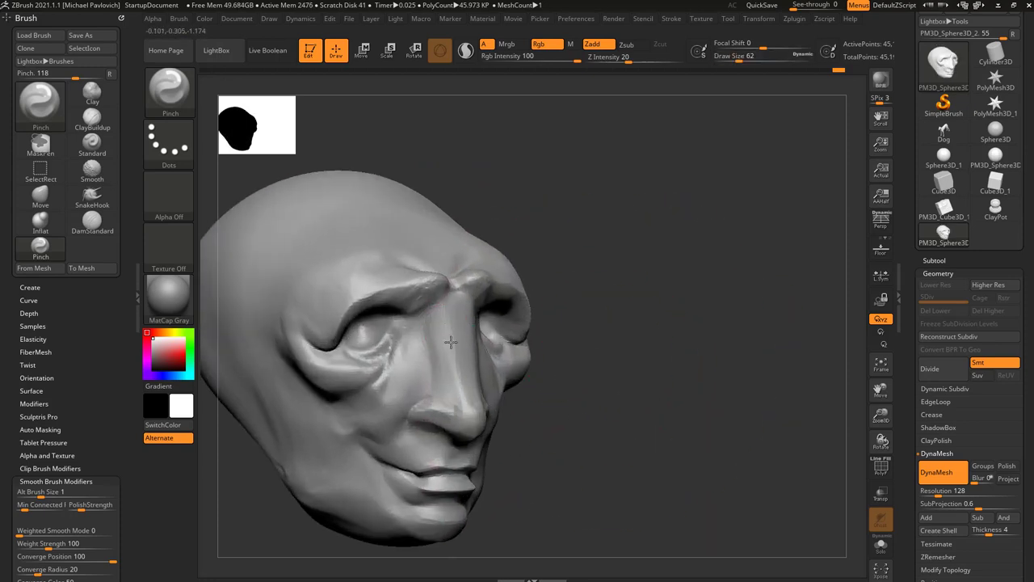
pyautogui.moveTo(450, 322); pyautogui.dragTo(490, 350, button='right')
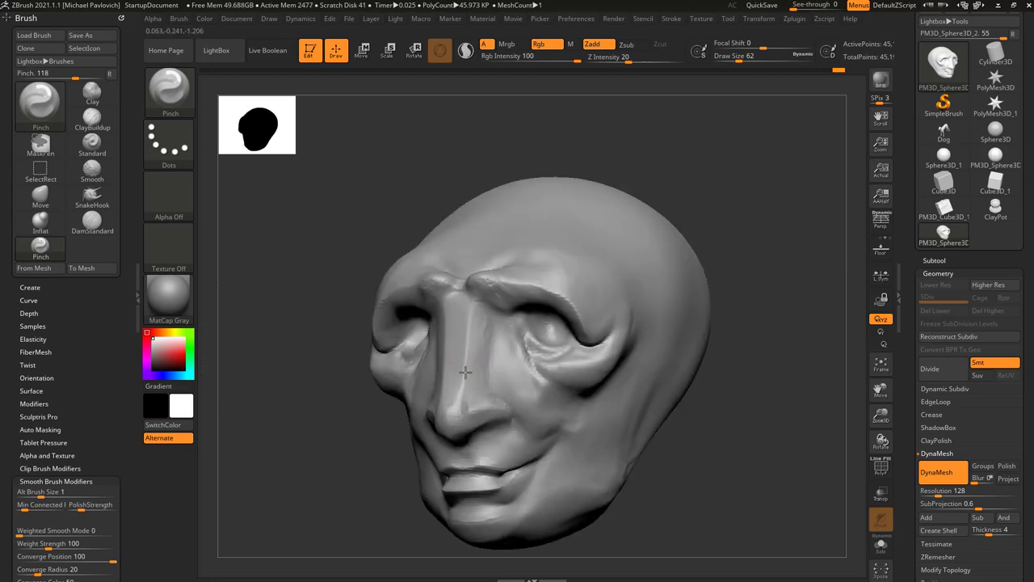
pyautogui.moveTo(391, 417); pyautogui.dragTo(453, 404)
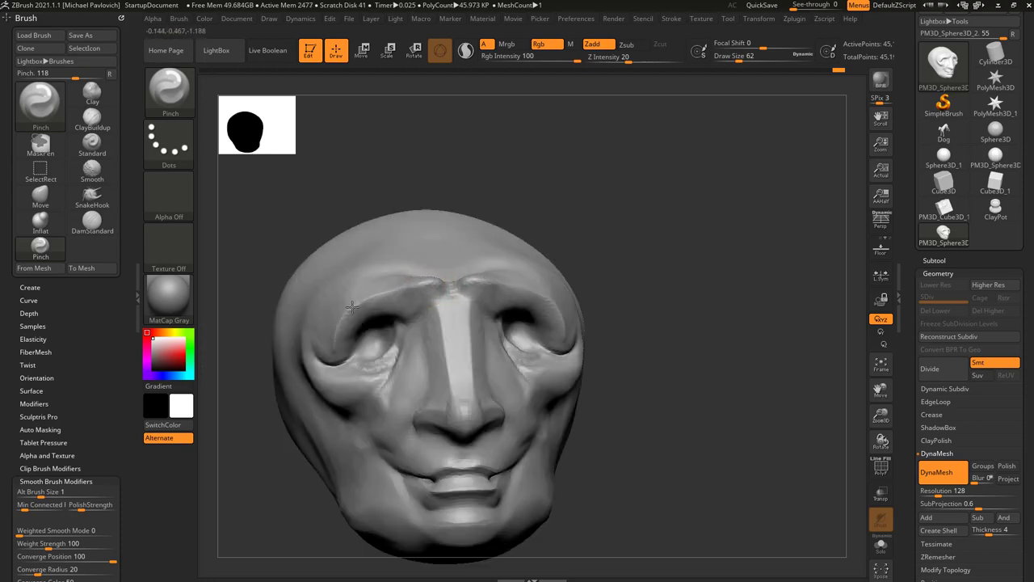
pyautogui.moveTo(602, 272); pyautogui.dragTo(500, 289, button='right')
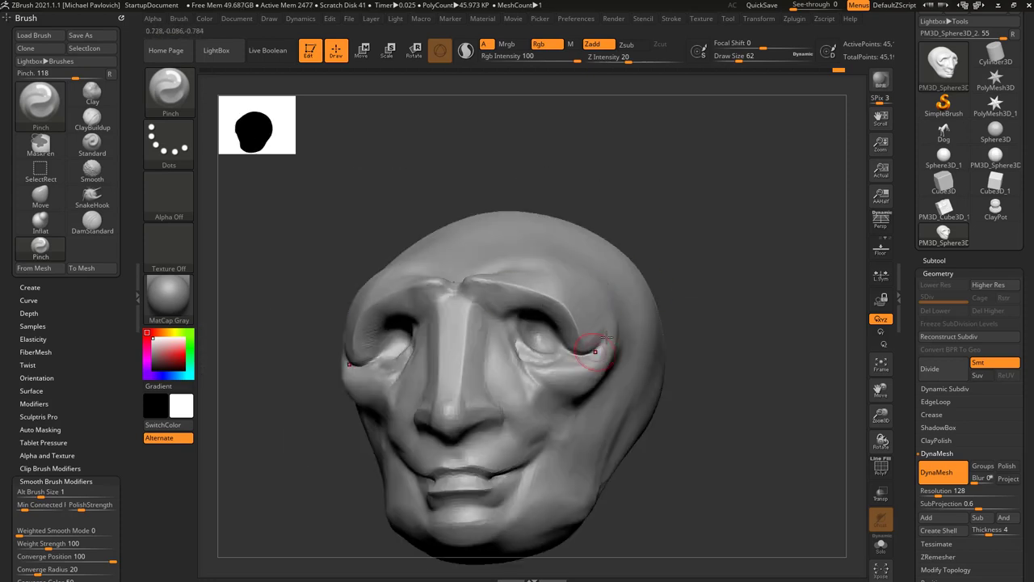
pyautogui.moveTo(607, 338); pyautogui.dragTo(836, 303, button='right')
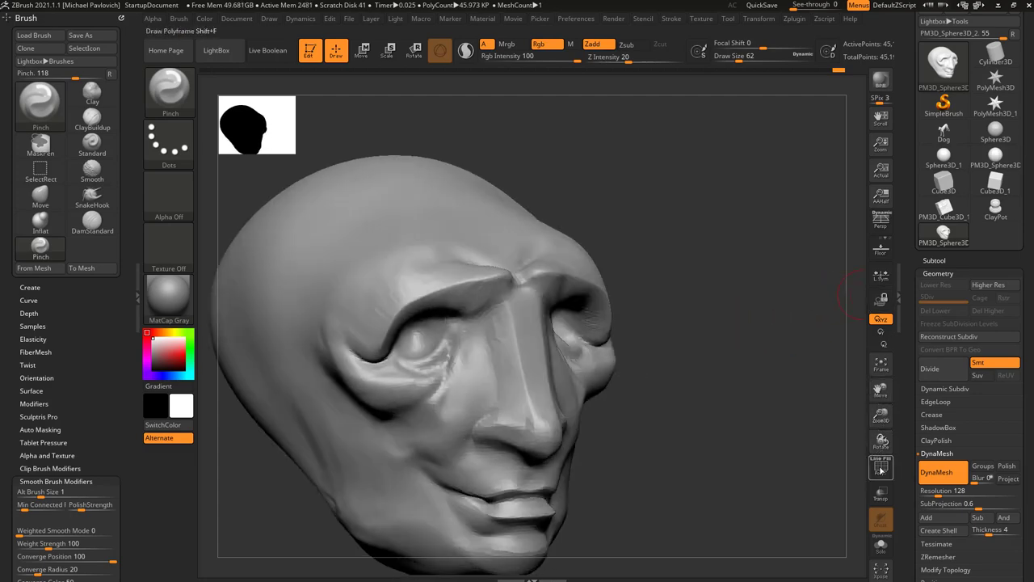
# Step: Try re-DynaMeshing the head at Resolution 128, temporarily displaying the PolyFrame to inspect the stretched topology
pyautogui.click(881, 467)
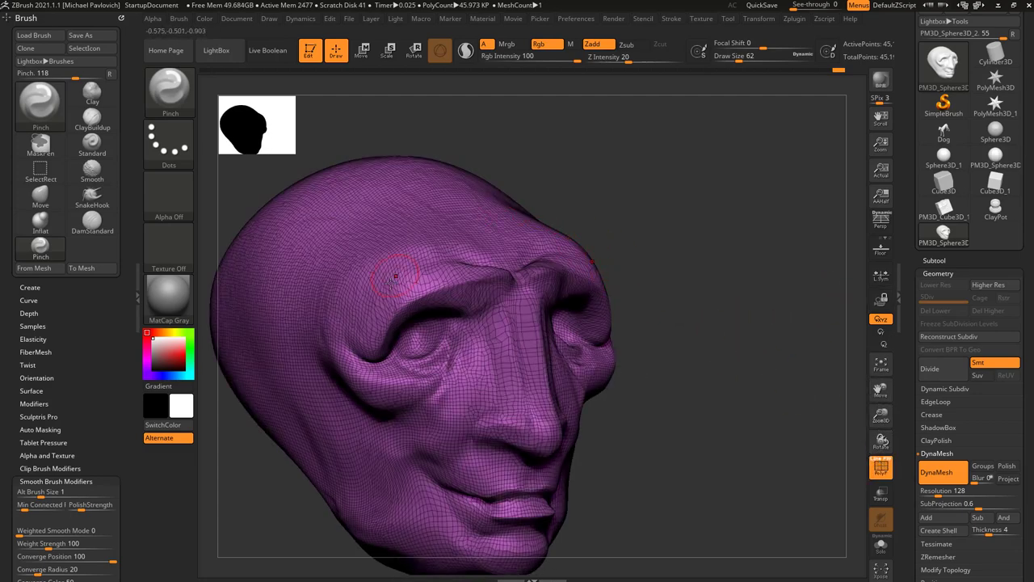
pyautogui.moveTo(711, 268)
pyautogui.mouseDown(button='right')
pyautogui.moveTo(616, 266)
pyautogui.moveTo(726, 260)
pyautogui.mouseUp(button='right')
pyautogui.keyDown('ctrl'); pyautogui.moveTo(734, 293); pyautogui.dragTo(795, 369); pyautogui.keyUp('ctrl')
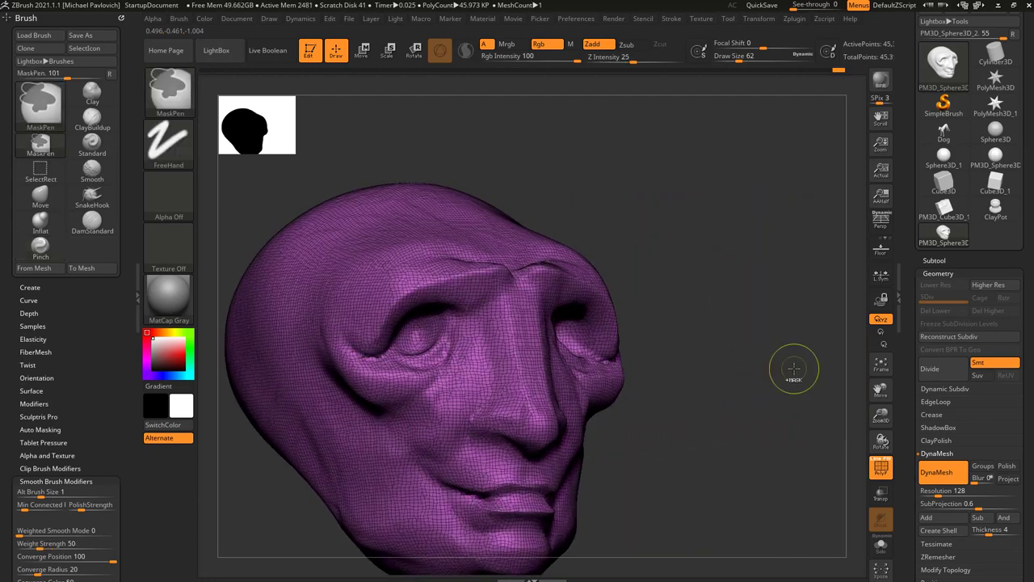
pyautogui.keyDown('ctrl'); pyautogui.moveTo(776, 347); pyautogui.dragTo(799, 327, button='right'); pyautogui.keyUp('ctrl')
pyautogui.click(881, 465)
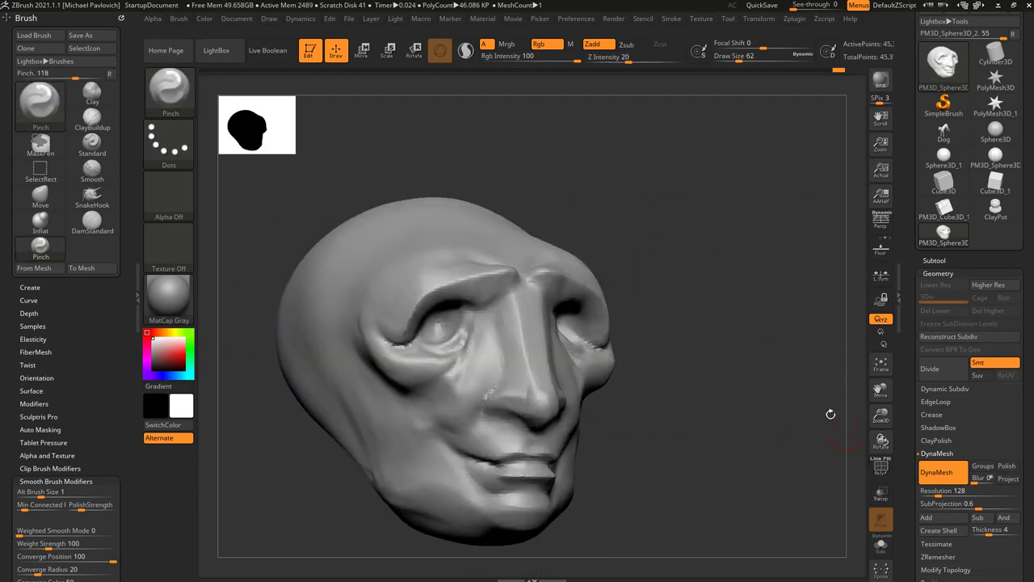
pyautogui.moveTo(808, 412); pyautogui.dragTo(748, 379, button='right')
pyautogui.keyDown('ctrl'); pyautogui.moveTo(757, 378); pyautogui.dragTo(719, 368); pyautogui.keyUp('ctrl')
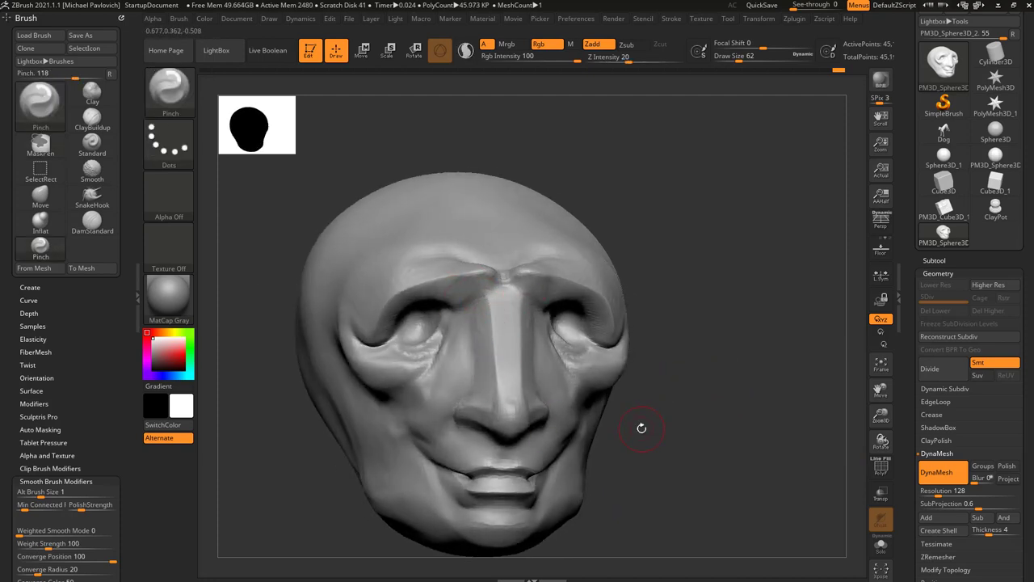
# Step: Set the DynaMesh Resolution to 200 and remesh the head
pyautogui.moveTo(909, 355); pyautogui.dragTo(913, 250)
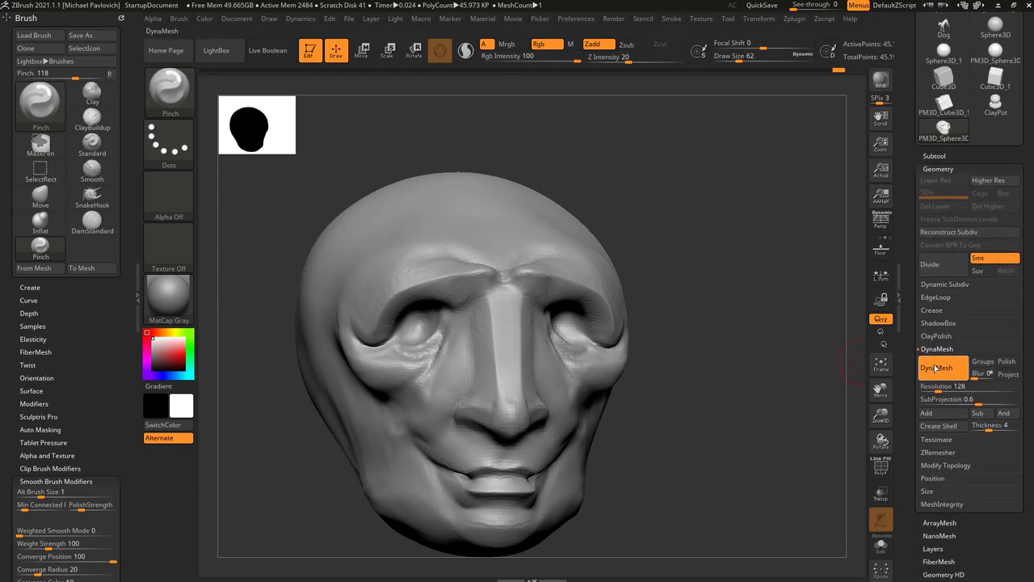
pyautogui.click(941, 392)
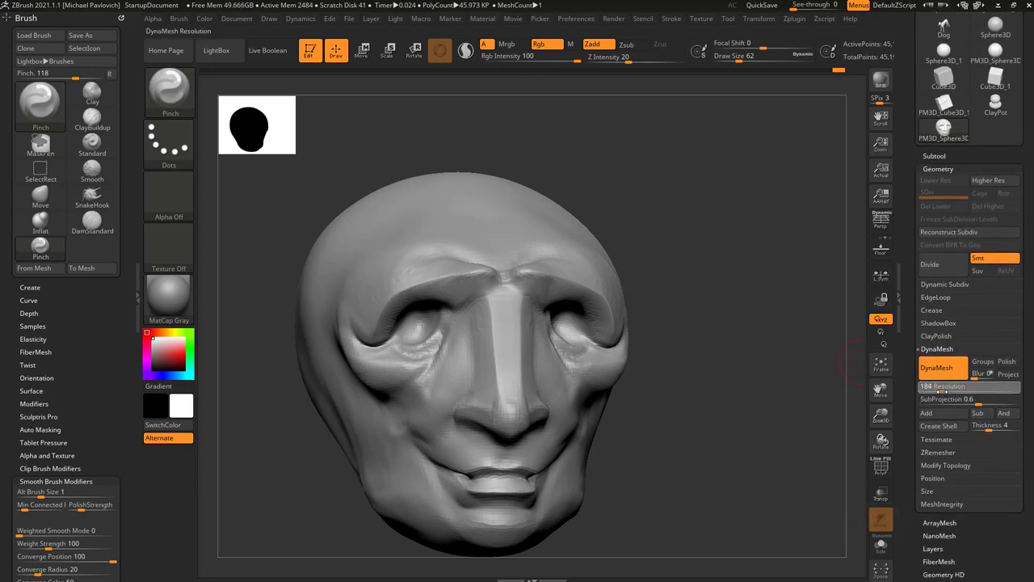
pyautogui.moveTo(943, 392); pyautogui.dragTo(944, 392)
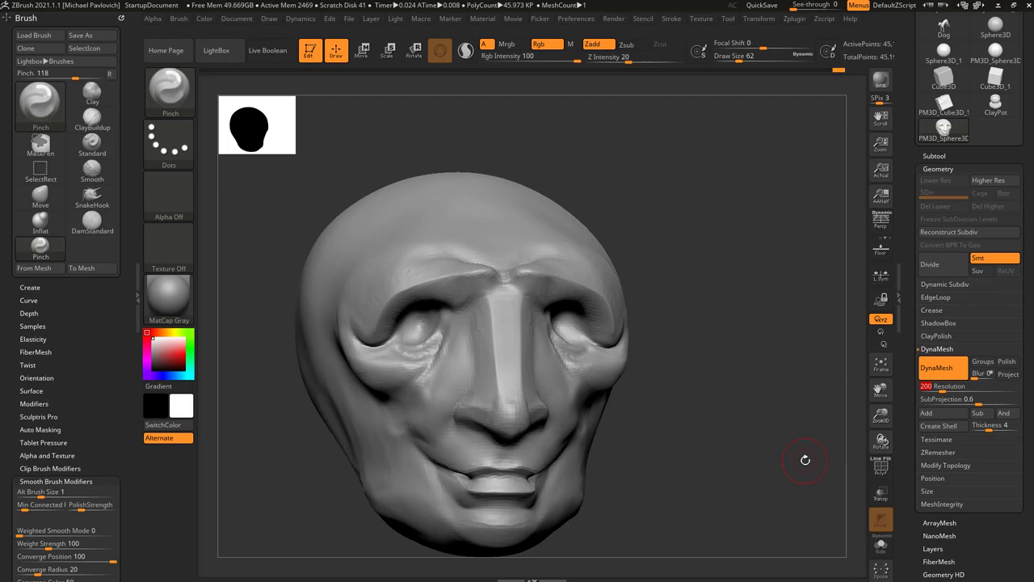
pyautogui.moveTo(780, 386); pyautogui.dragTo(735, 353)
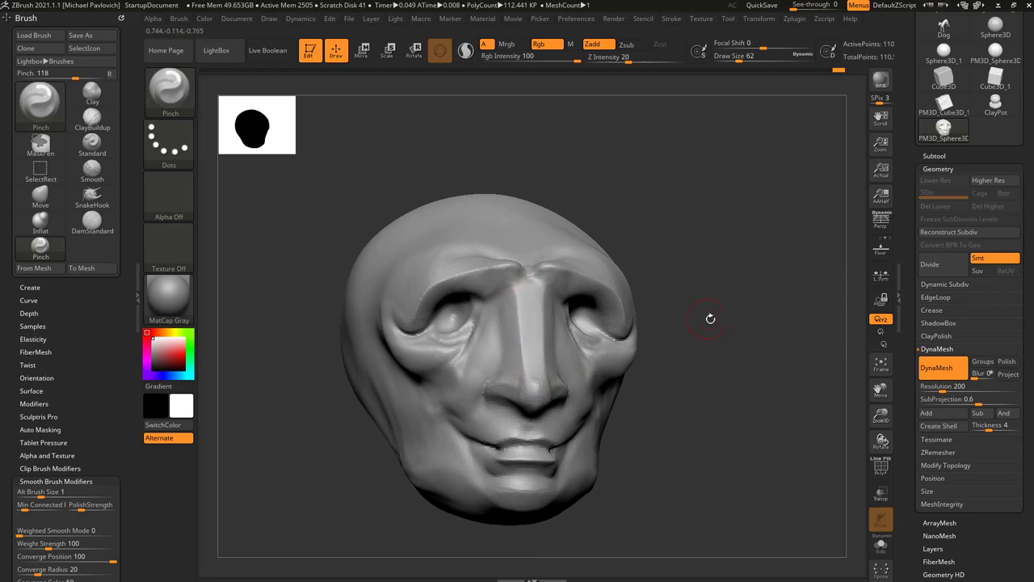
pyautogui.keyDown('alt'); pyautogui.moveTo(709, 318); pyautogui.dragTo(737, 348); pyautogui.keyUp('alt')
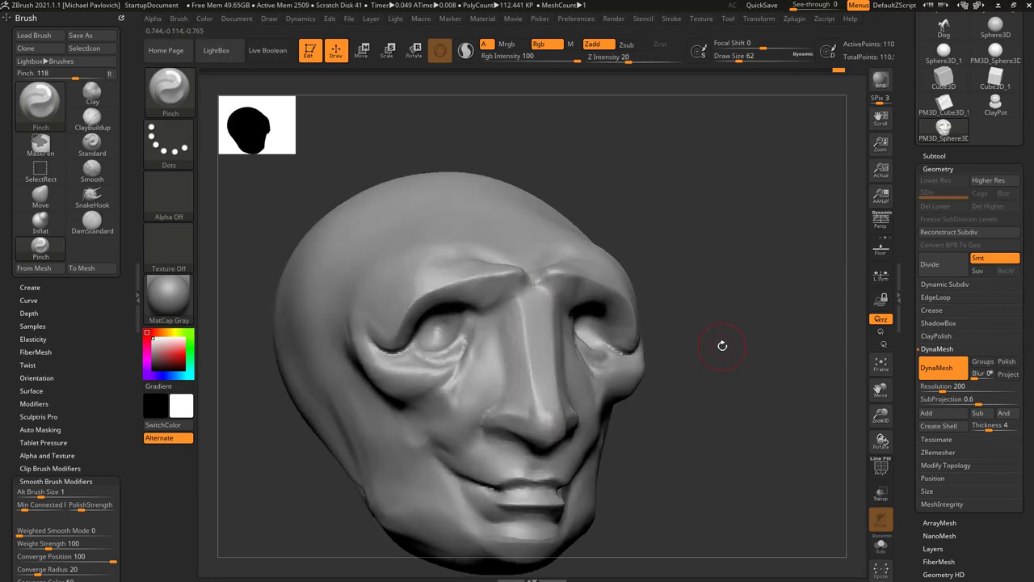
# Step: Select the hPolish brush and flatten the front and side planes of the nose bridge
pyautogui.press('b')
pyautogui.press('h')
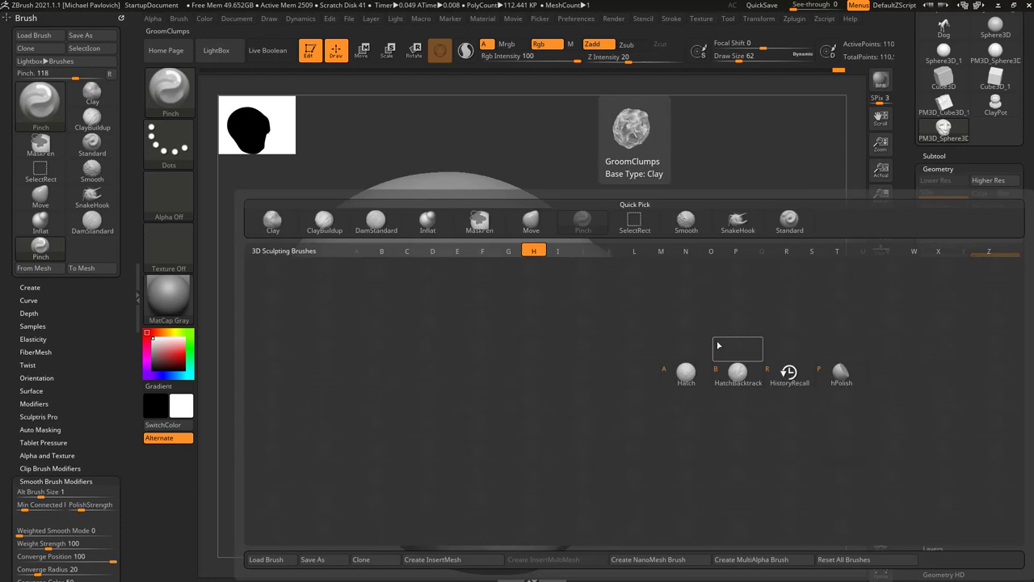
pyautogui.click(841, 376)
pyautogui.moveTo(729, 390); pyautogui.dragTo(724, 380)
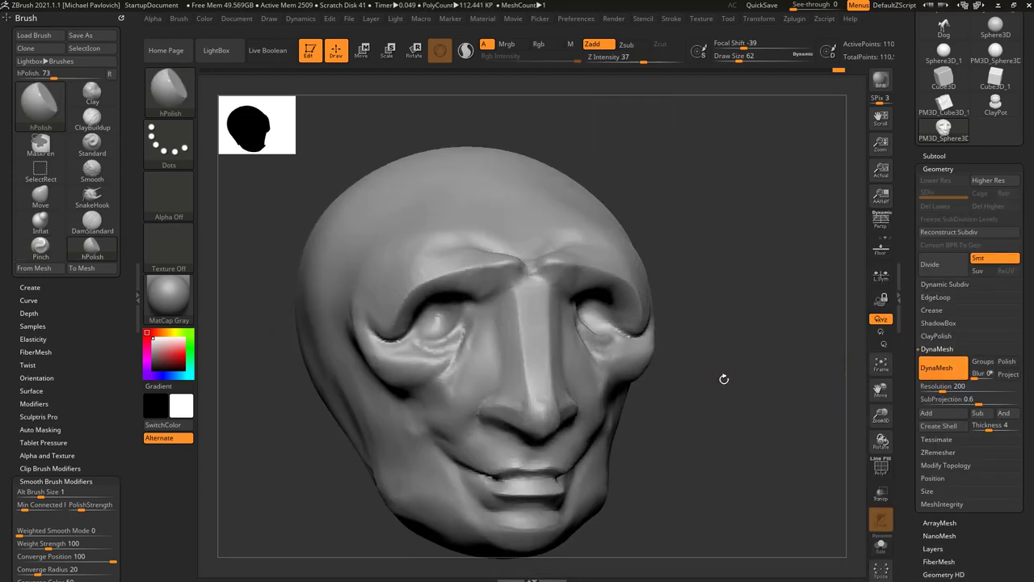
pyautogui.moveTo(533, 326); pyautogui.dragTo(534, 290)
pyautogui.moveTo(694, 315); pyautogui.dragTo(705, 304)
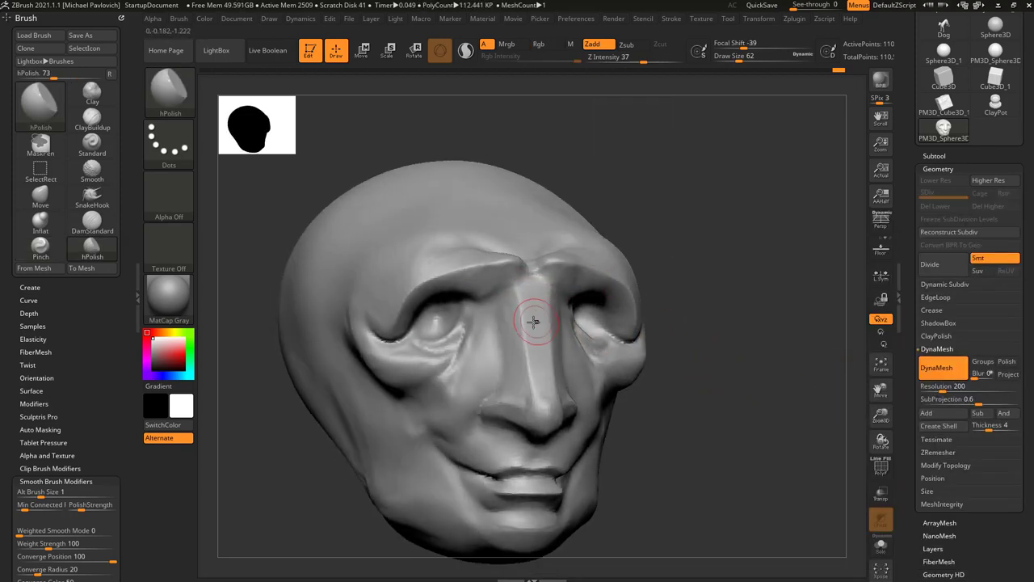
pyautogui.moveTo(534, 321); pyautogui.dragTo(536, 330)
pyautogui.moveTo(614, 269); pyautogui.dragTo(507, 311, button='right')
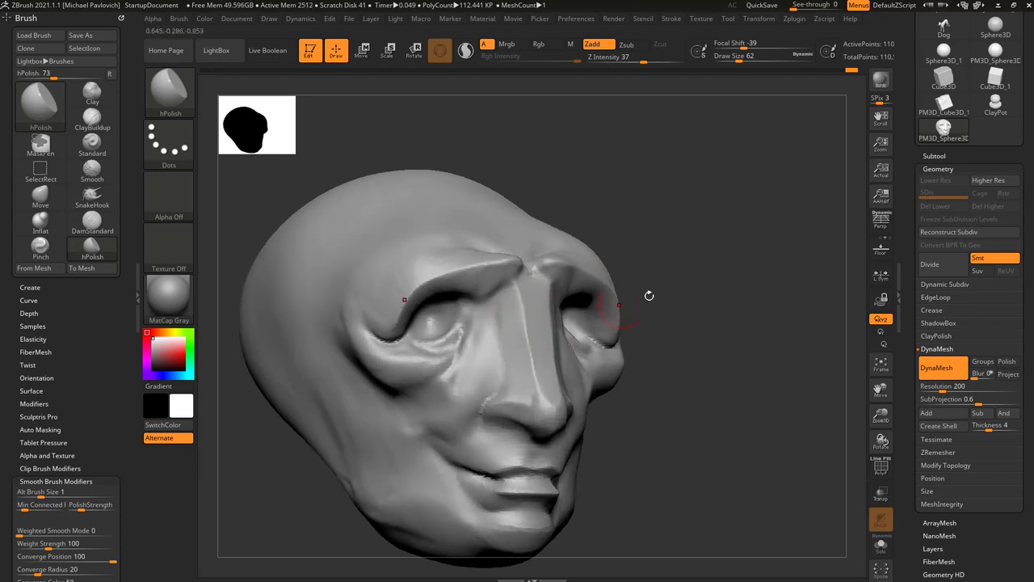
# Step: Polish the underside of the brow ridges and the area between the brows into flat, hard-edged planes with hPolish
pyautogui.moveTo(457, 294); pyautogui.dragTo(576, 282, button='right')
pyautogui.moveTo(763, 187); pyautogui.dragTo(849, 208, button='right')
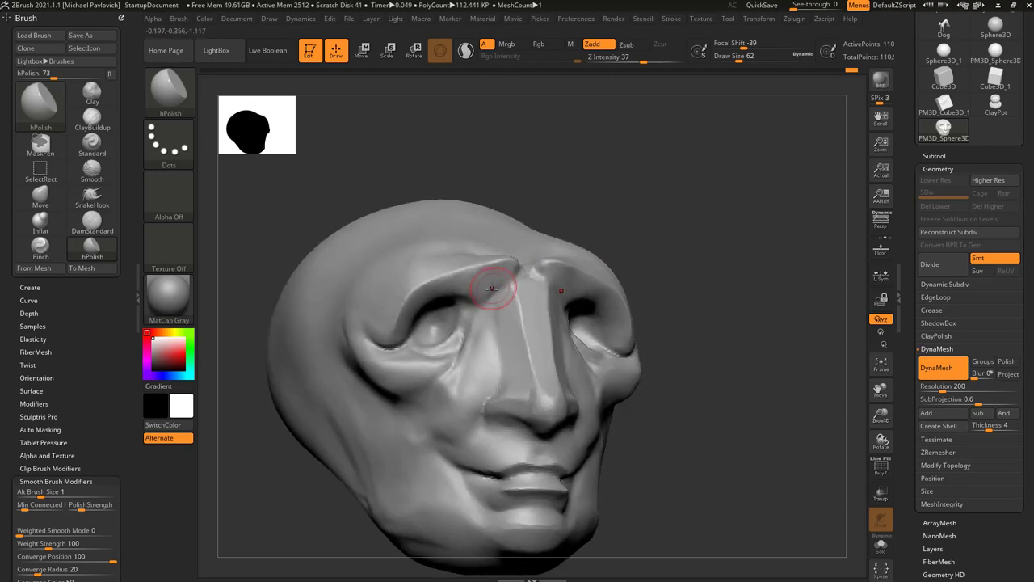
pyautogui.moveTo(505, 285); pyautogui.dragTo(454, 272)
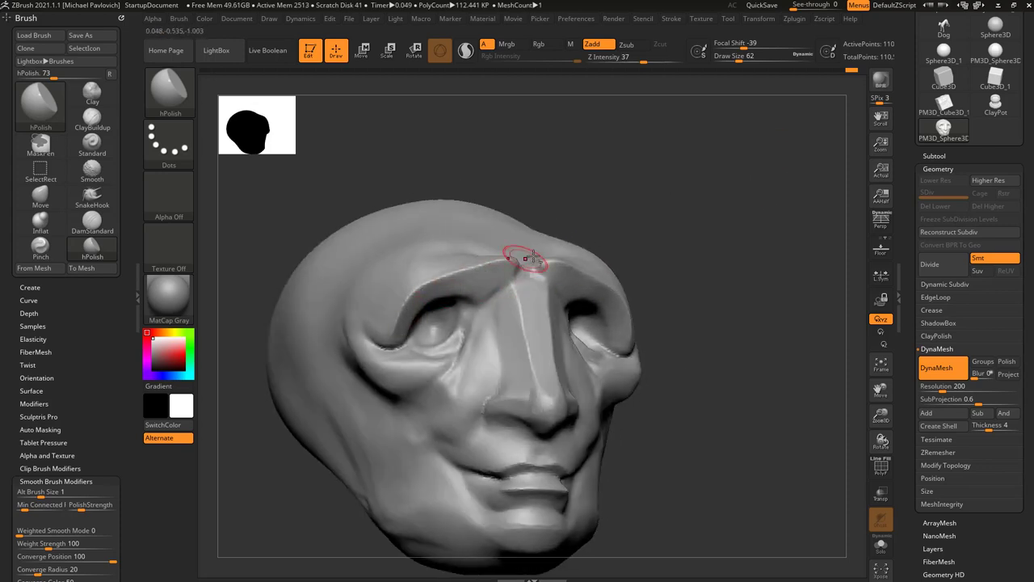
pyautogui.moveTo(672, 222); pyautogui.dragTo(707, 228, button='right')
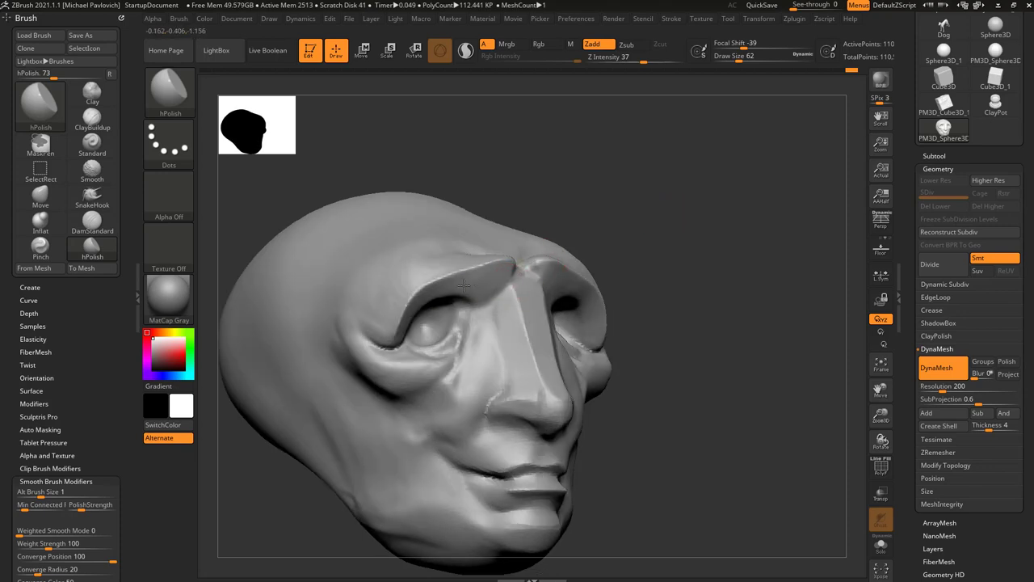
pyautogui.moveTo(622, 236); pyautogui.dragTo(574, 209)
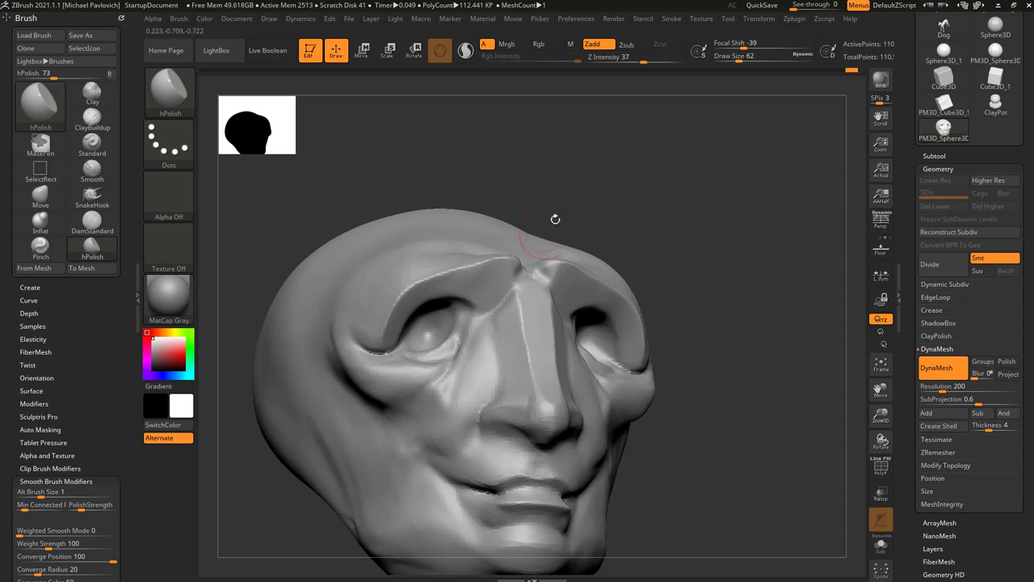
pyautogui.moveTo(555, 218); pyautogui.dragTo(496, 300, button='right')
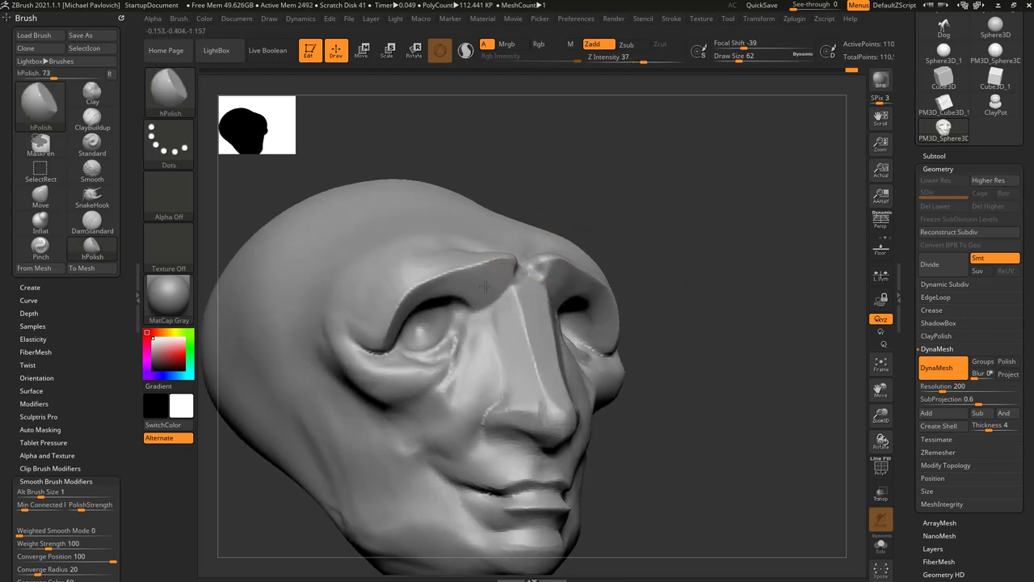
pyautogui.moveTo(505, 302); pyautogui.dragTo(493, 317)
pyautogui.moveTo(644, 307)
pyautogui.mouseDown()
pyautogui.moveTo(572, 304)
pyautogui.moveTo(528, 317)
pyautogui.mouseUp()
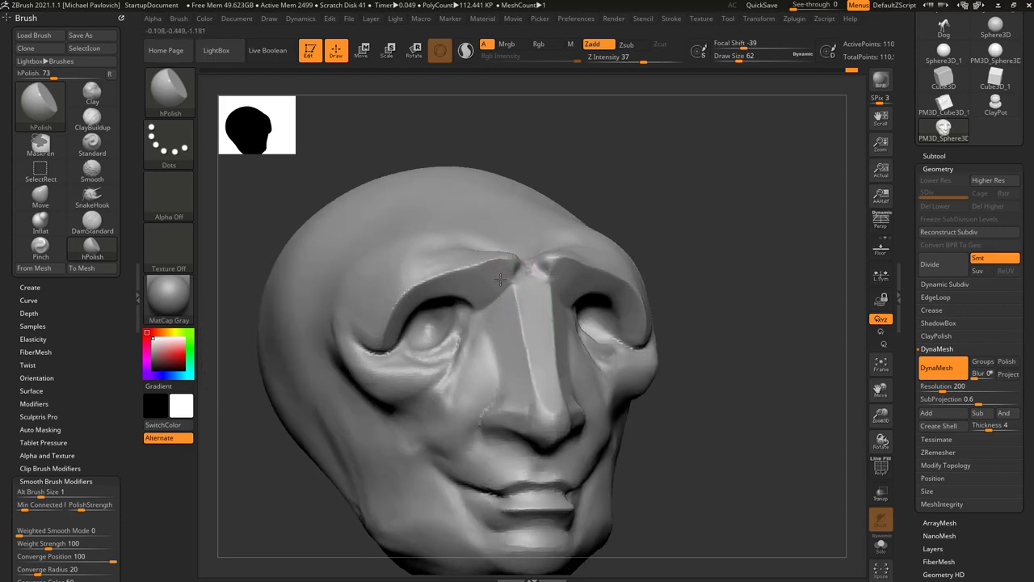
# Step: Polish the area between the brows and the upper side planes of the nose bridge with hPolish
pyautogui.moveTo(567, 259); pyautogui.dragTo(618, 260, button='right')
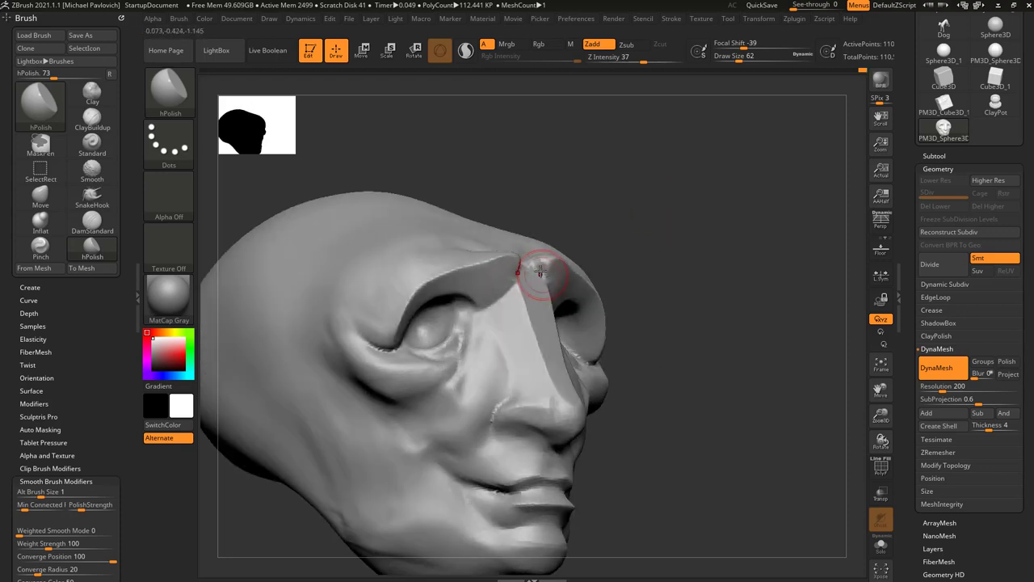
pyautogui.moveTo(631, 240); pyautogui.dragTo(579, 236)
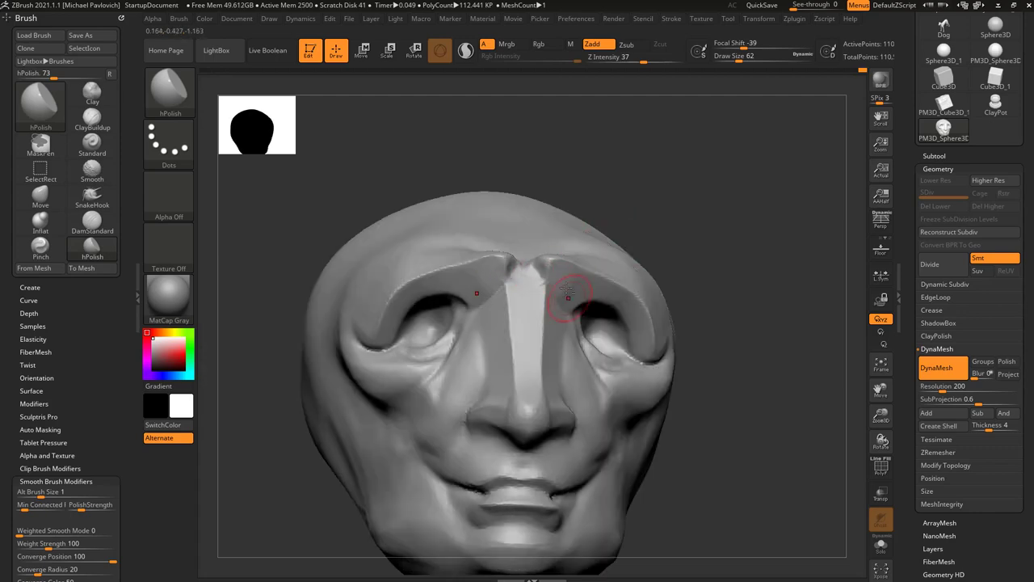
pyautogui.moveTo(594, 298); pyautogui.dragTo(556, 278, button='right')
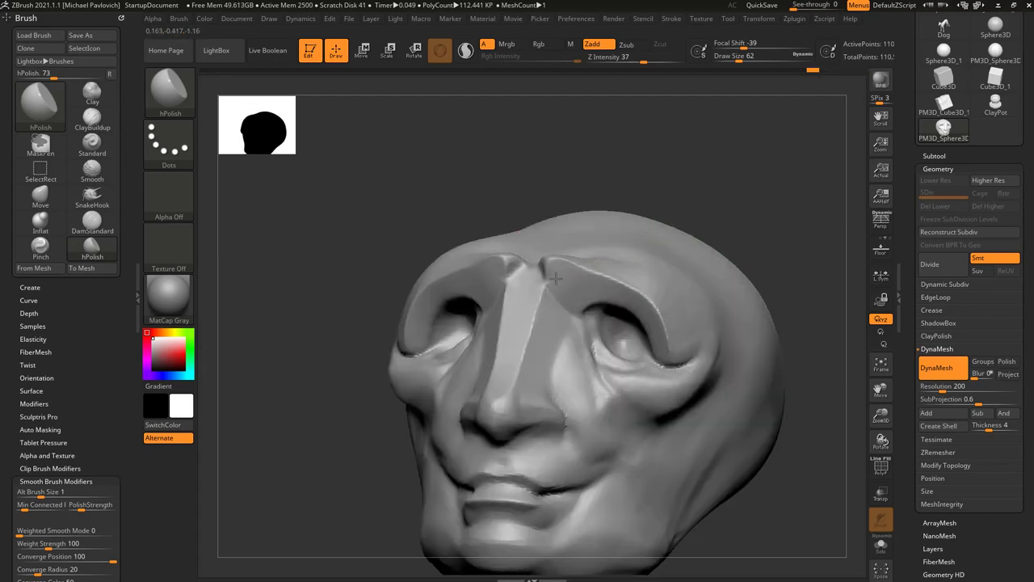
# Step: Set the Draw Size to 65 and flatten the nostril wing and lower side of the nose with hPolish
pyautogui.moveTo(644, 240)
pyautogui.mouseDown(button='right')
pyautogui.moveTo(654, 363)
pyautogui.moveTo(509, 374)
pyautogui.mouseUp(button='right')
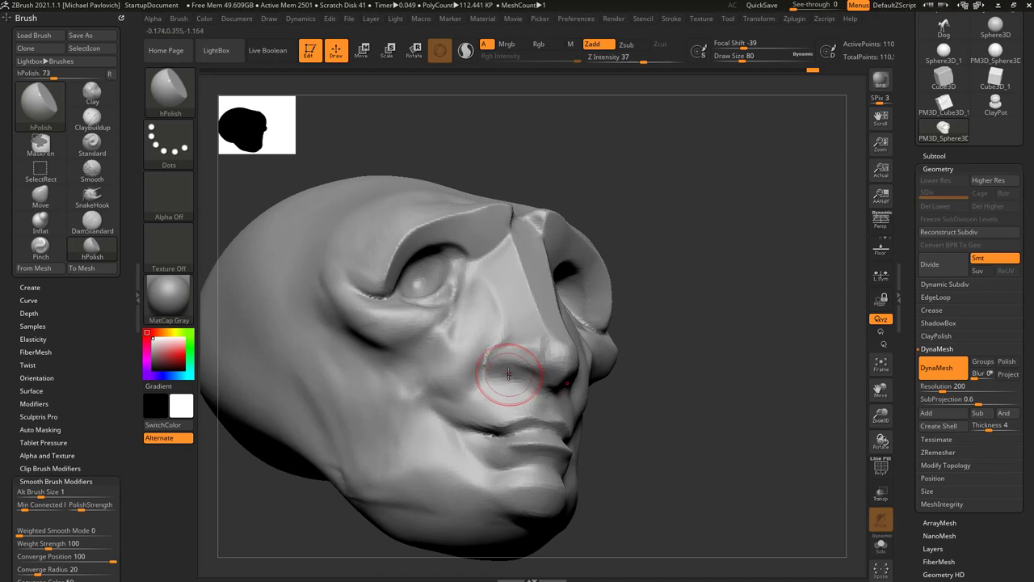
pyautogui.press('[')
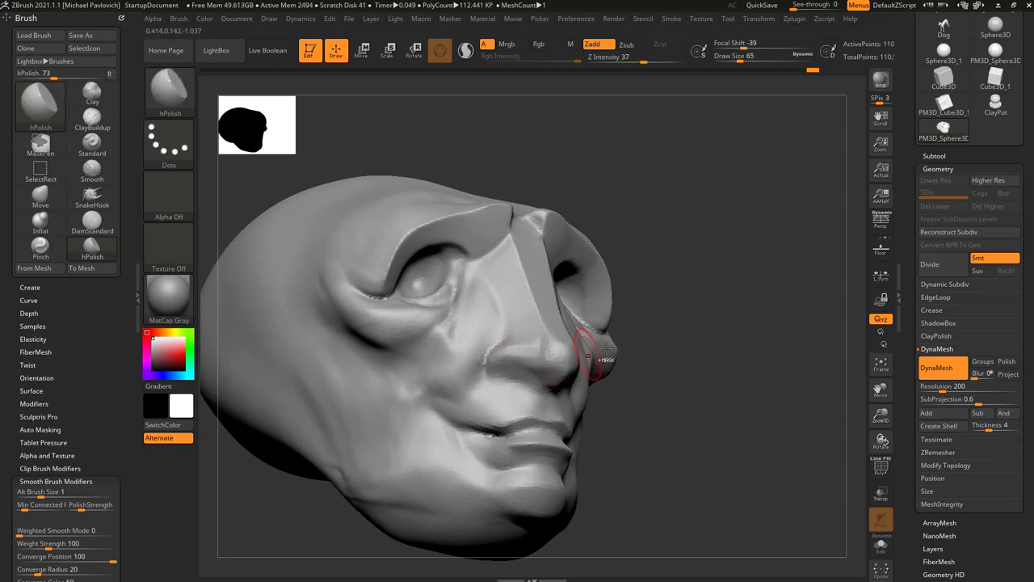
pyautogui.moveTo(513, 364)
pyautogui.mouseDown(button='right')
pyautogui.moveTo(540, 367)
pyautogui.moveTo(525, 379)
pyautogui.moveTo(642, 372)
pyautogui.mouseUp(button='right')
pyautogui.moveTo(638, 371); pyautogui.dragTo(657, 372)
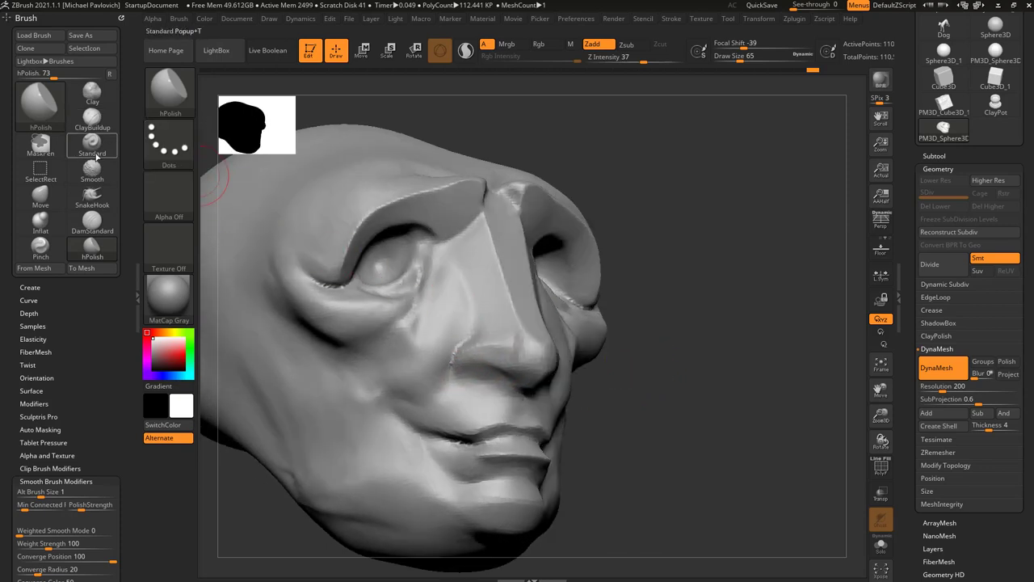
# Step: Select the DamStandard brush and carve the crease around the back and underside of the nostril wing
pyautogui.click(92, 220)
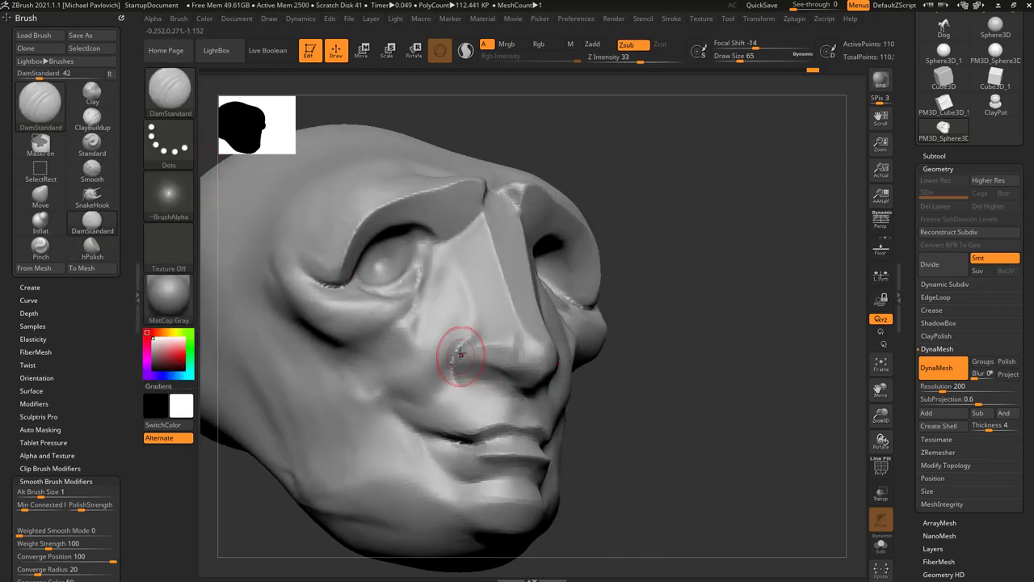
pyautogui.moveTo(460, 354); pyautogui.dragTo(455, 362)
pyautogui.moveTo(623, 346); pyautogui.dragTo(667, 345)
pyautogui.moveTo(473, 370); pyautogui.dragTo(478, 380)
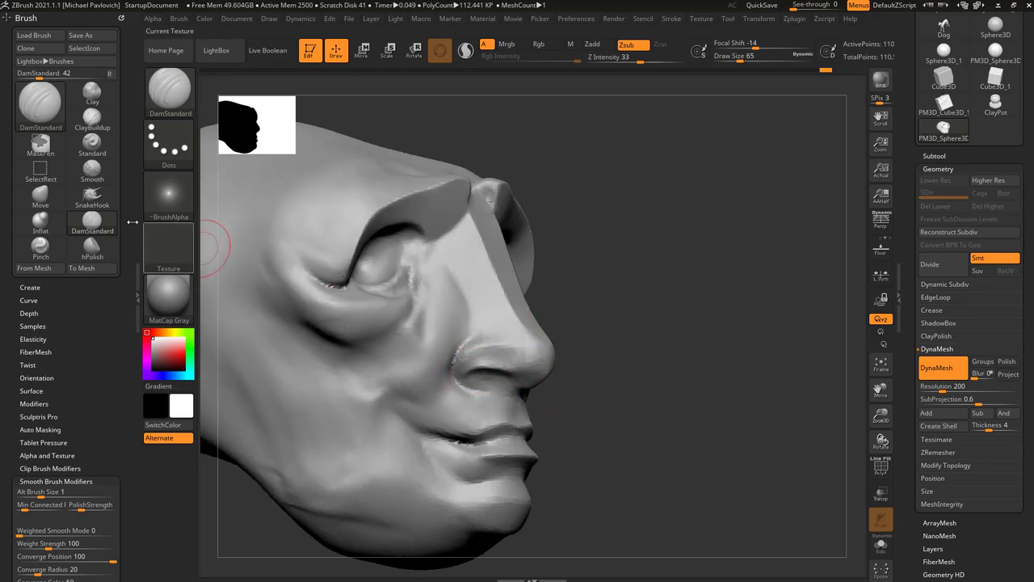
# Step: Select the Clay brush and build up volume on the side and lower rim of the nostril wing
pyautogui.click(92, 93)
pyautogui.moveTo(475, 355); pyautogui.dragTo(494, 354)
pyautogui.moveTo(604, 367); pyautogui.dragTo(579, 337)
pyautogui.moveTo(475, 382); pyautogui.dragTo(497, 385)
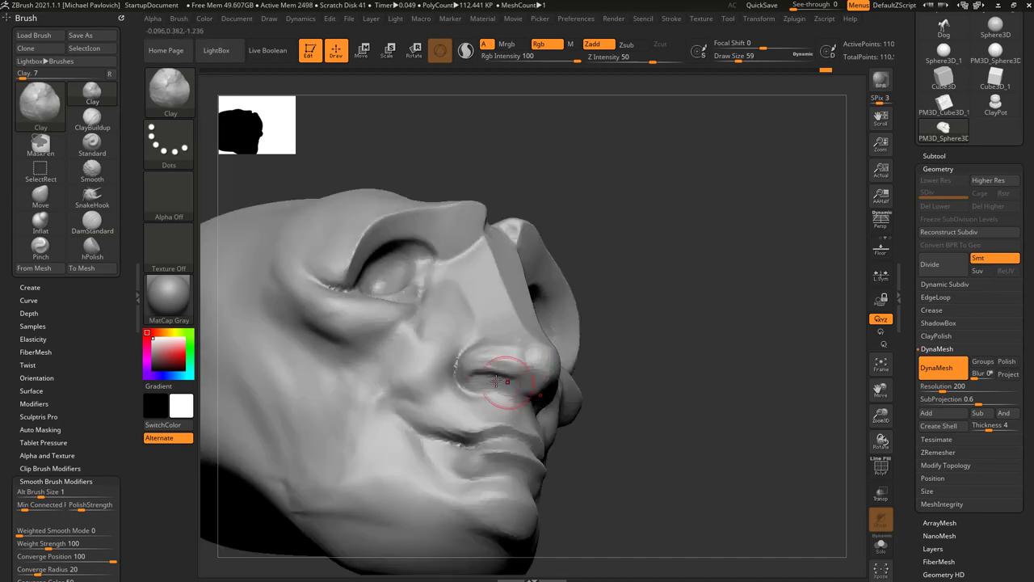
pyautogui.moveTo(725, 358); pyautogui.dragTo(699, 369)
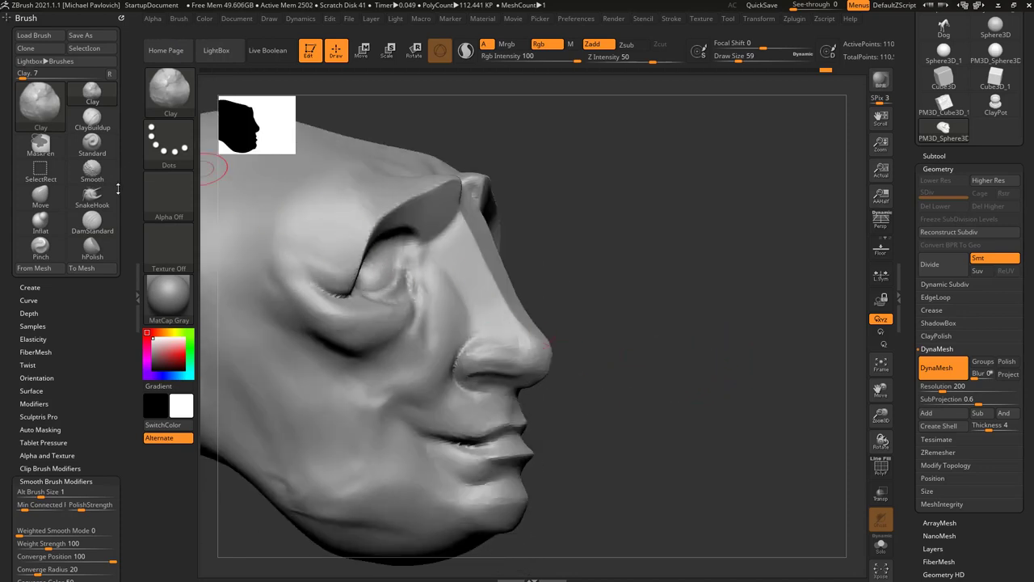
# Step: Select the hPolish brush and flatten the side and underside planes of the nostril wing
pyautogui.click(97, 245)
pyautogui.moveTo(506, 360); pyautogui.dragTo(483, 357)
pyautogui.moveTo(632, 365)
pyautogui.mouseDown()
pyautogui.moveTo(609, 360)
pyautogui.moveTo(601, 330)
pyautogui.mouseUp()
pyautogui.moveTo(514, 404)
pyautogui.mouseDown()
pyautogui.moveTo(486, 409)
pyautogui.moveTo(508, 393)
pyautogui.mouseUp()
pyautogui.moveTo(594, 369); pyautogui.dragTo(618, 368)
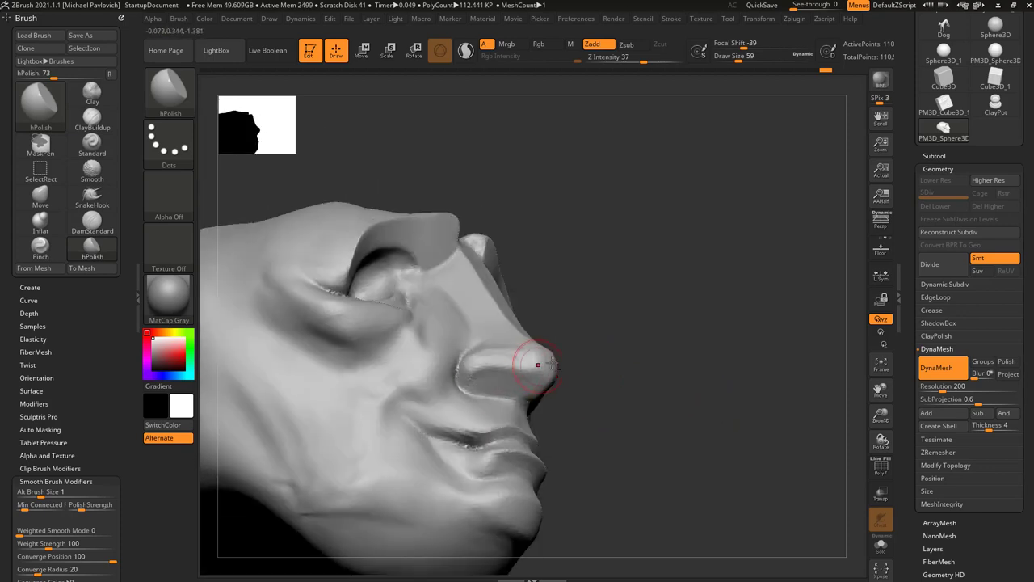
# Step: Polish the nose tip and the planes where it meets the nostril wings and bridge with hPolish
pyautogui.moveTo(552, 365); pyautogui.dragTo(473, 369, button='right')
pyautogui.moveTo(598, 355); pyautogui.dragTo(539, 362)
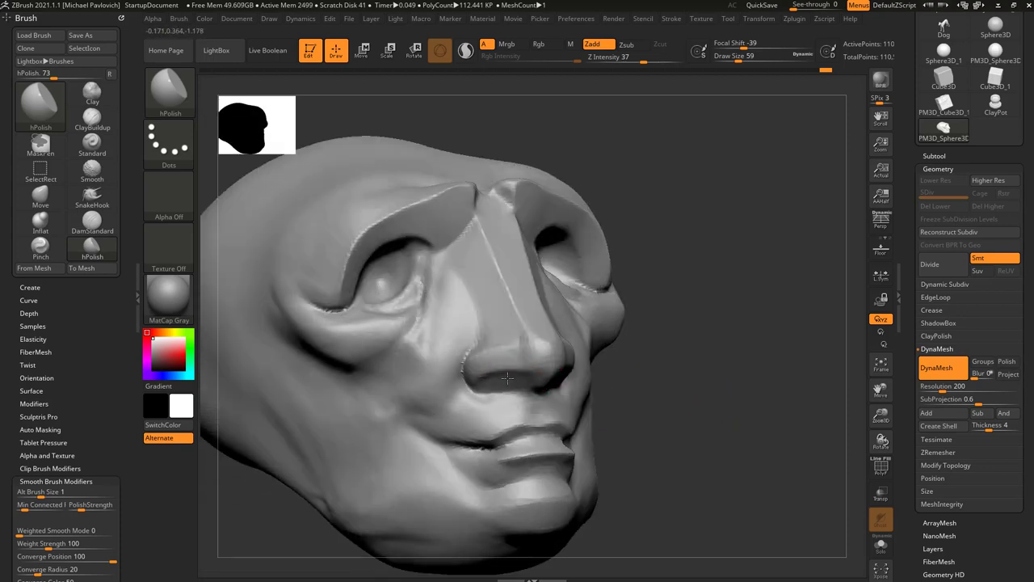
pyautogui.moveTo(646, 357); pyautogui.dragTo(632, 364)
pyautogui.moveTo(528, 353); pyautogui.dragTo(546, 335)
pyautogui.moveTo(685, 364); pyautogui.dragTo(595, 355)
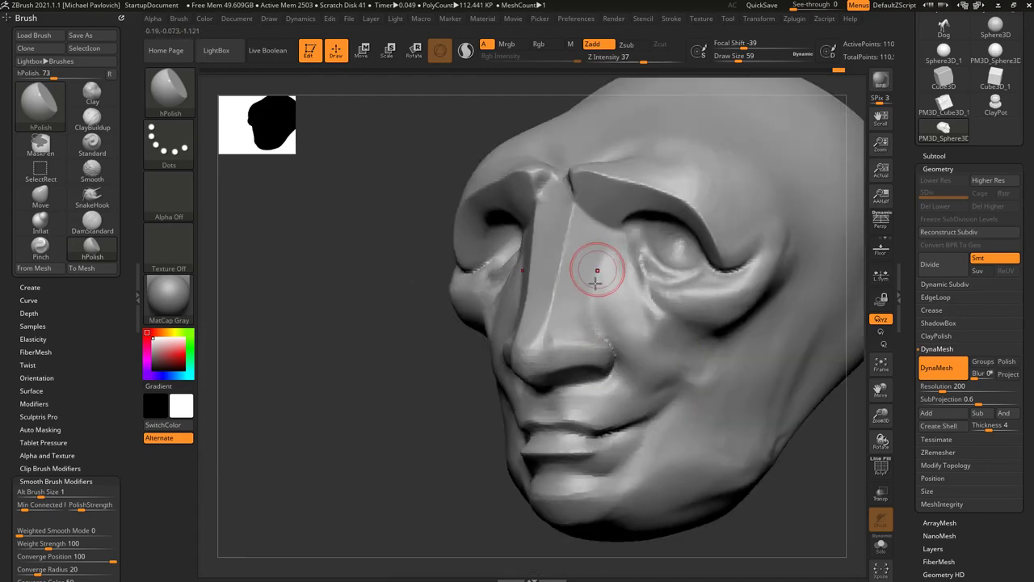
# Step: Reduce the Draw Size to 39 and polish the upper and lower lips into flatter planes with hPolish
pyautogui.keyDown('alt'); pyautogui.moveTo(437, 472); pyautogui.dragTo(734, 305); pyautogui.keyUp('alt')
pyautogui.press('[')
pyautogui.press('[')
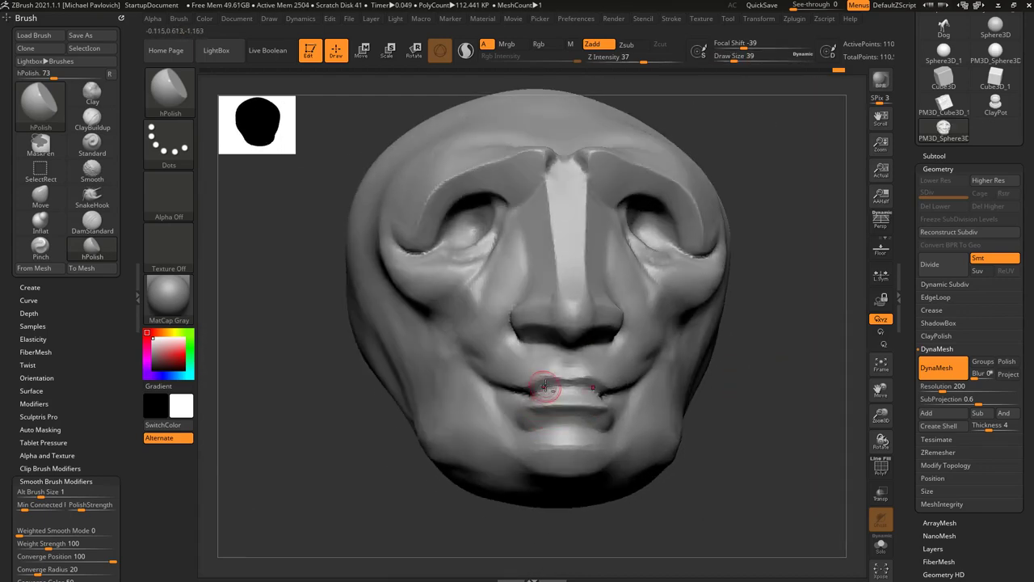
pyautogui.moveTo(722, 371); pyautogui.dragTo(800, 396)
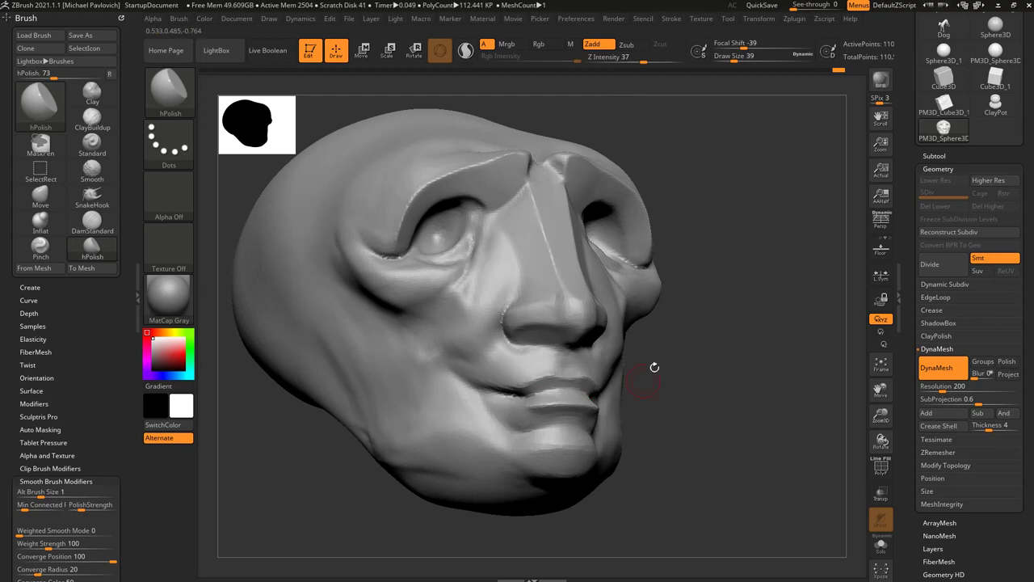
pyautogui.moveTo(653, 365); pyautogui.dragTo(715, 368)
pyautogui.moveTo(683, 393); pyautogui.dragTo(711, 362, button='right')
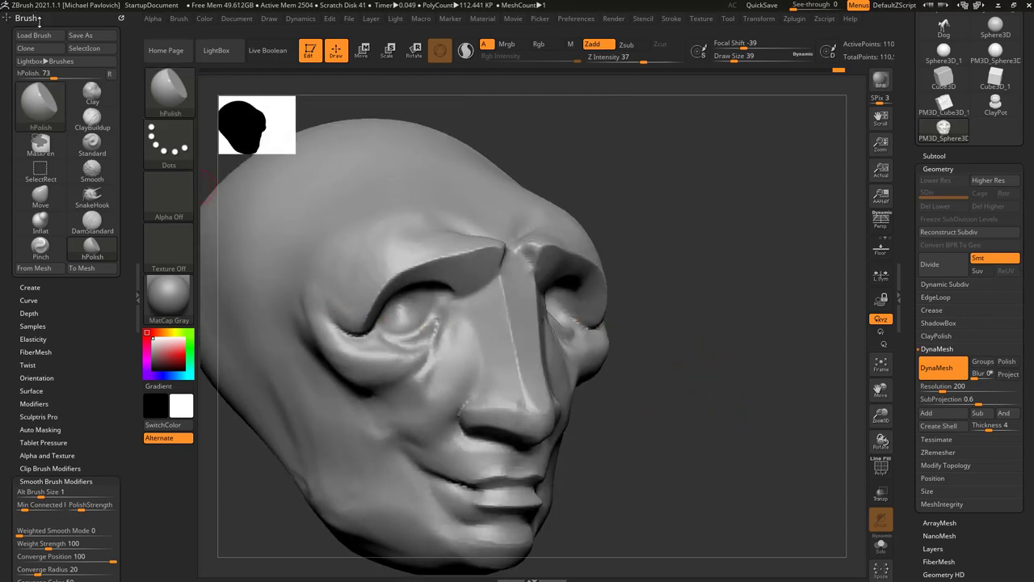
# Step: Open the Samples settings of the hPolish brush to examine its Preserve Edge value
pyautogui.moveTo(69, 366); pyautogui.dragTo(64, 359)
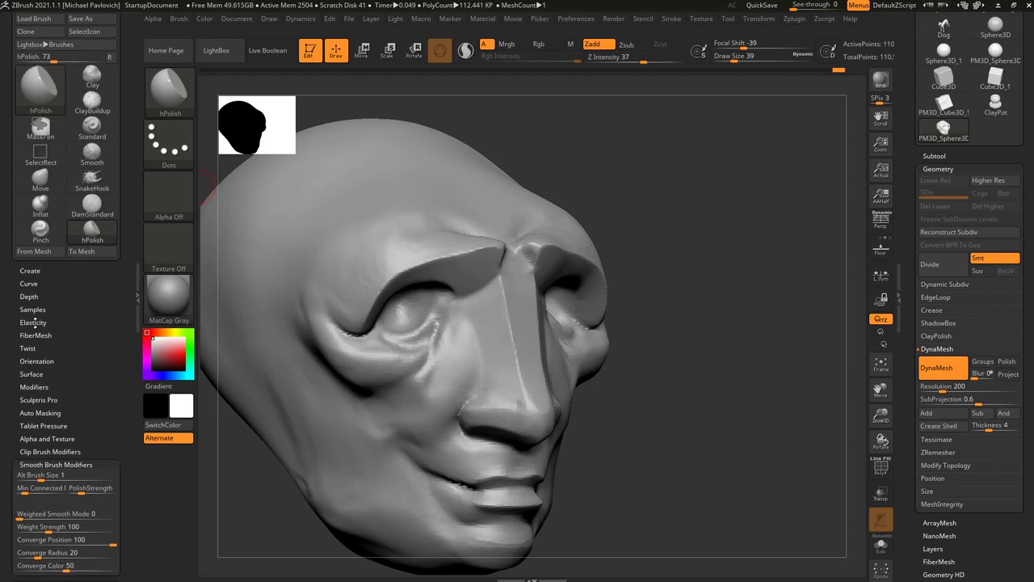
pyautogui.moveTo(10, 82); pyautogui.dragTo(10, 124)
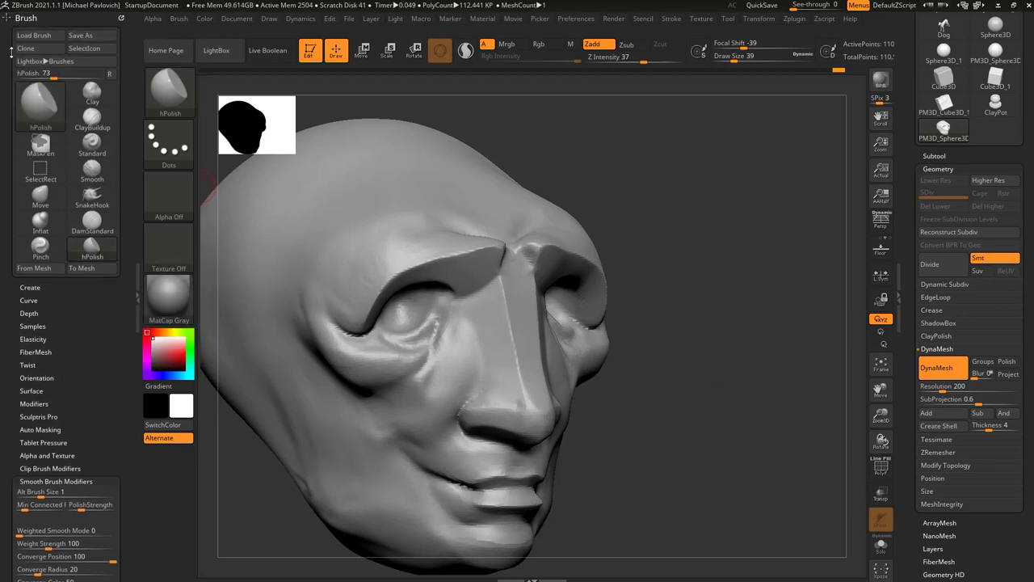
pyautogui.click(32, 326)
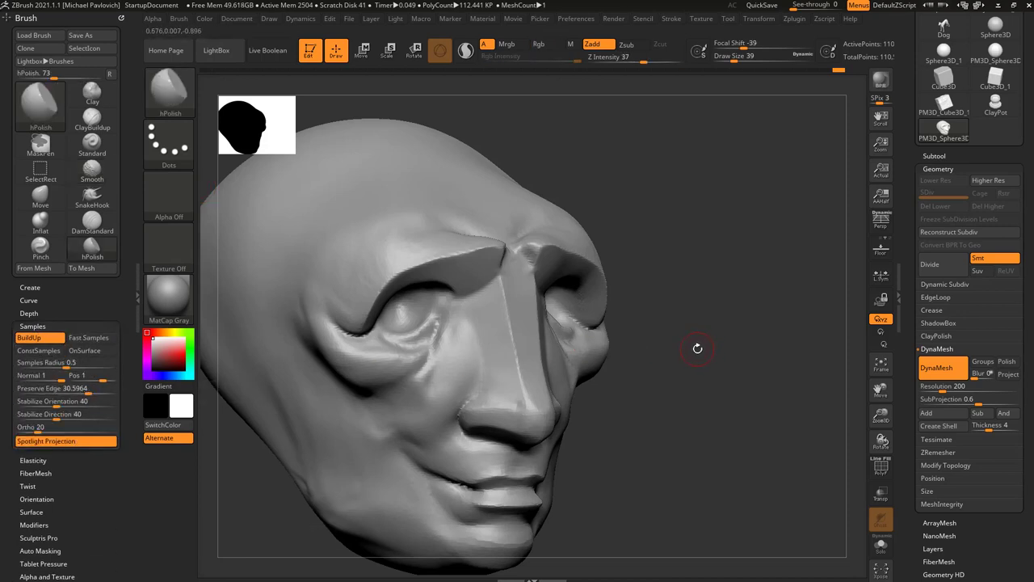
pyautogui.moveTo(659, 349); pyautogui.dragTo(726, 335)
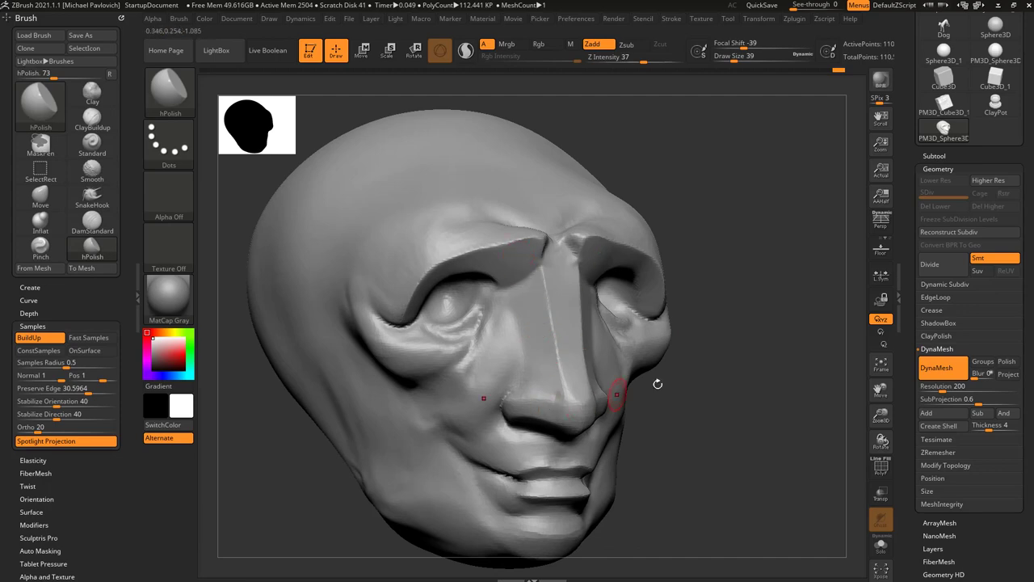
pyautogui.moveTo(658, 384); pyautogui.dragTo(727, 370)
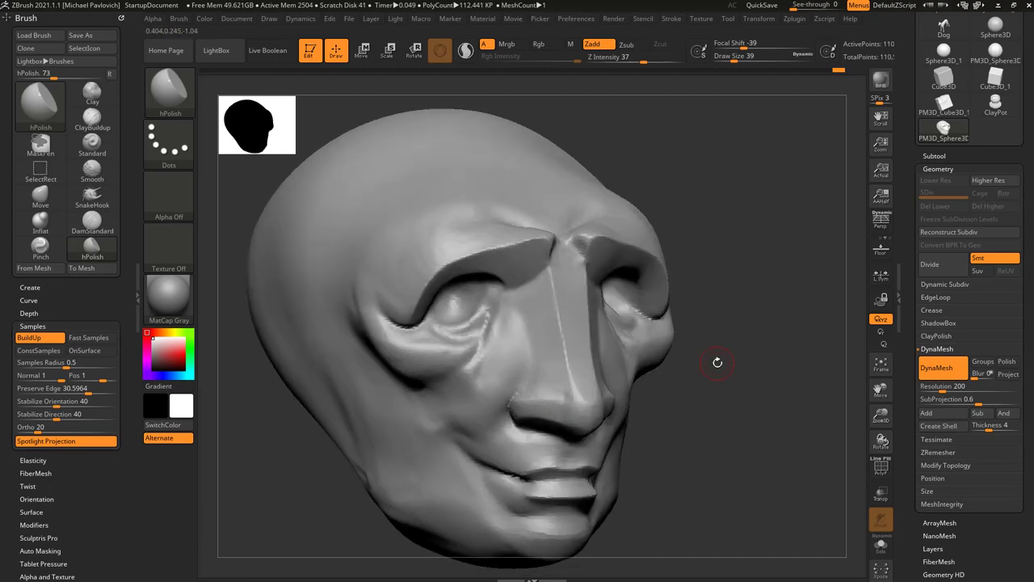
# Step: Load the TrimDynamic brush, compare its Preserve Edge setting with that of hPolish, and return to hPolish
pyautogui.press('b')
pyautogui.press('t')
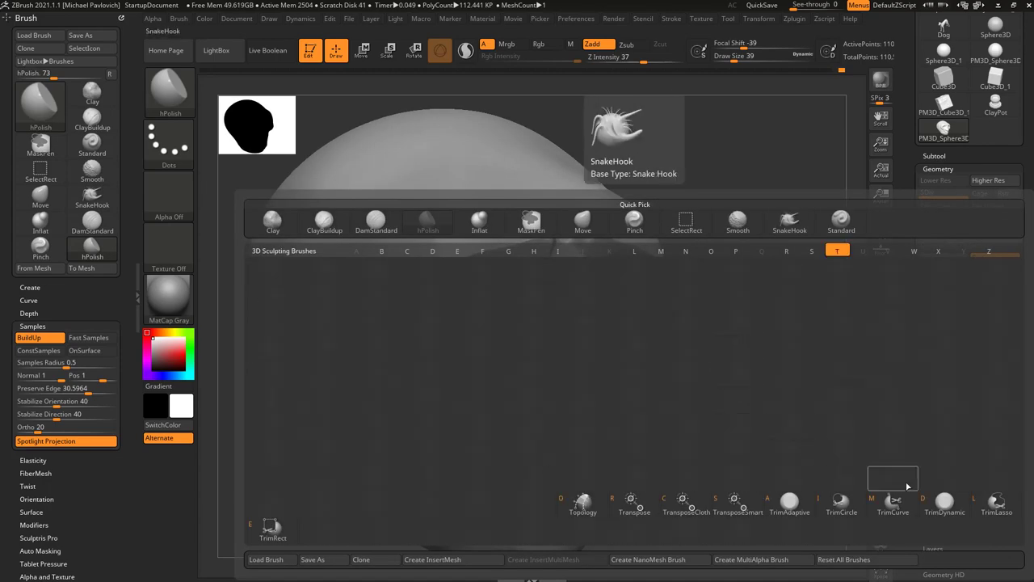
pyautogui.click(944, 505)
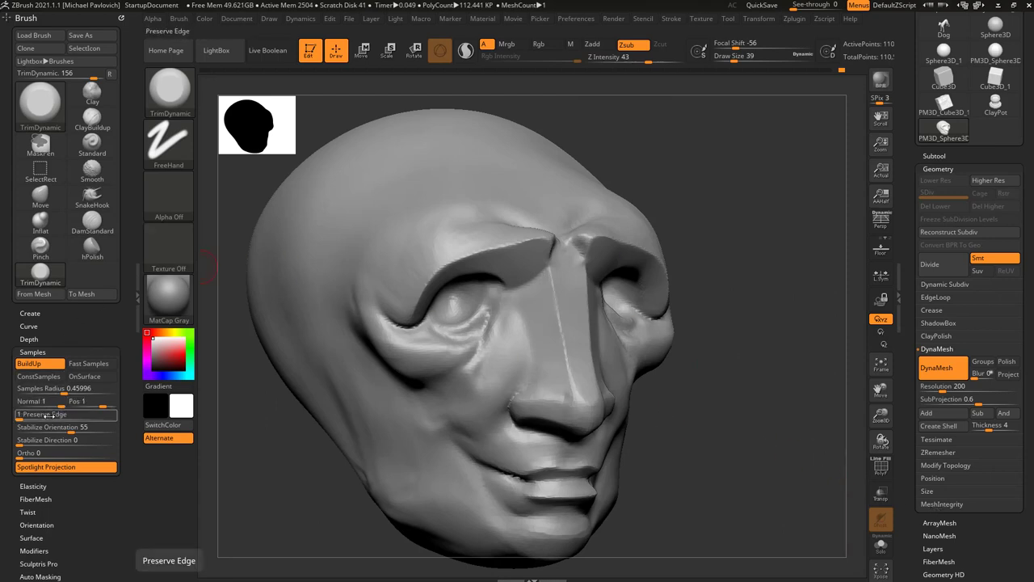
pyautogui.click(91, 247)
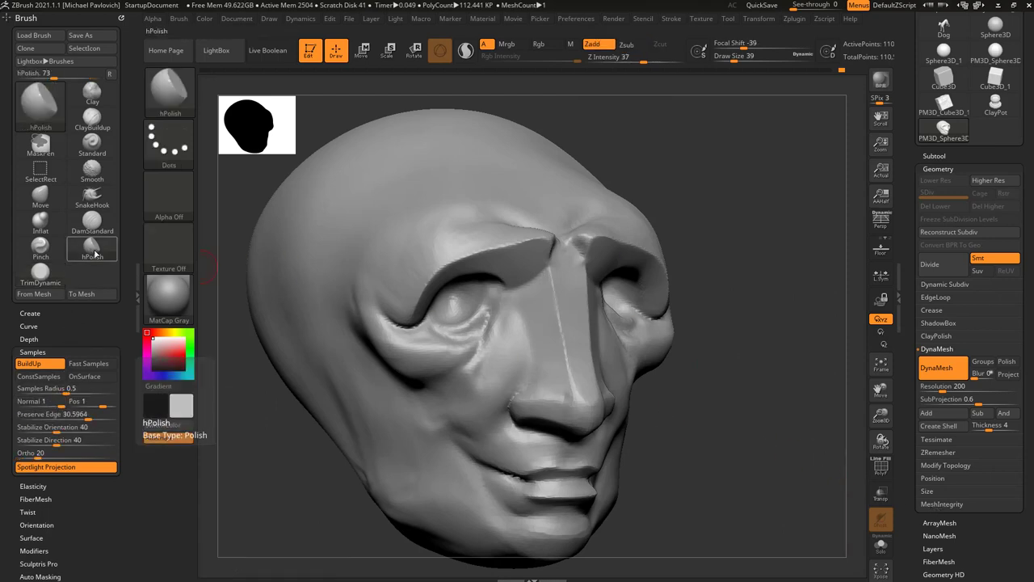
pyautogui.click(50, 275)
pyautogui.click(90, 250)
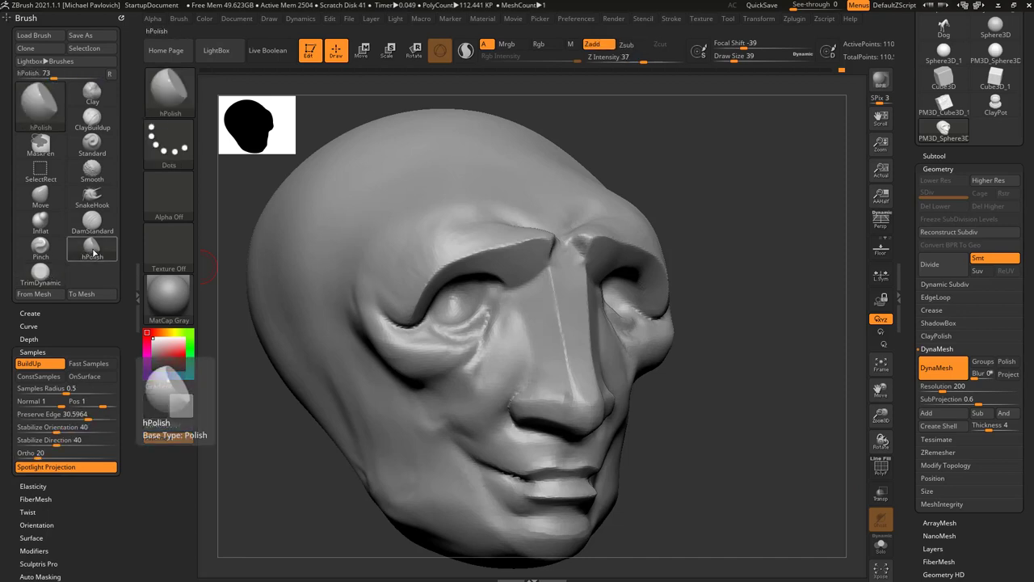
# Step: Set the Draw Size to 74 and polish the underside planes and edges of the brow ridges with hPolish
pyautogui.press('s')
pyautogui.moveTo(458, 304)
pyautogui.mouseDown()
pyautogui.moveTo(469, 300)
pyautogui.moveTo(418, 284)
pyautogui.mouseUp()
pyautogui.press('s')
pyautogui.moveTo(528, 238); pyautogui.dragTo(544, 236)
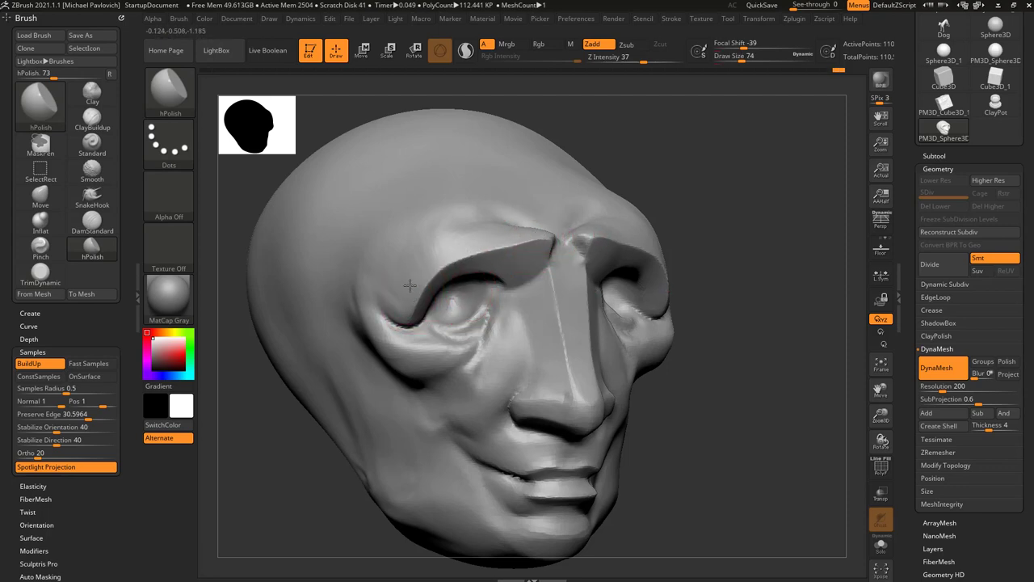
pyautogui.moveTo(694, 230); pyautogui.dragTo(540, 240)
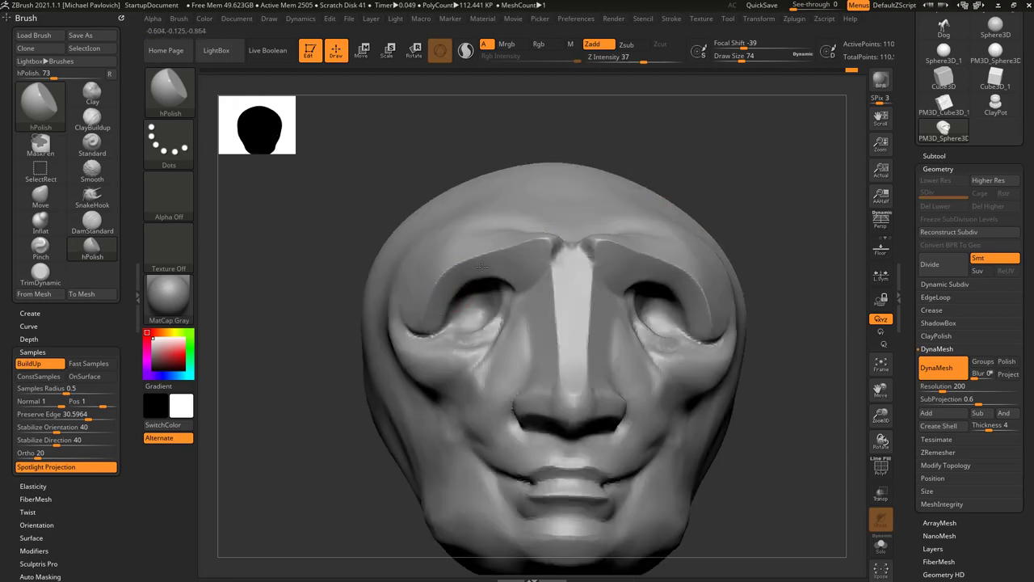
pyautogui.moveTo(694, 192); pyautogui.dragTo(731, 201)
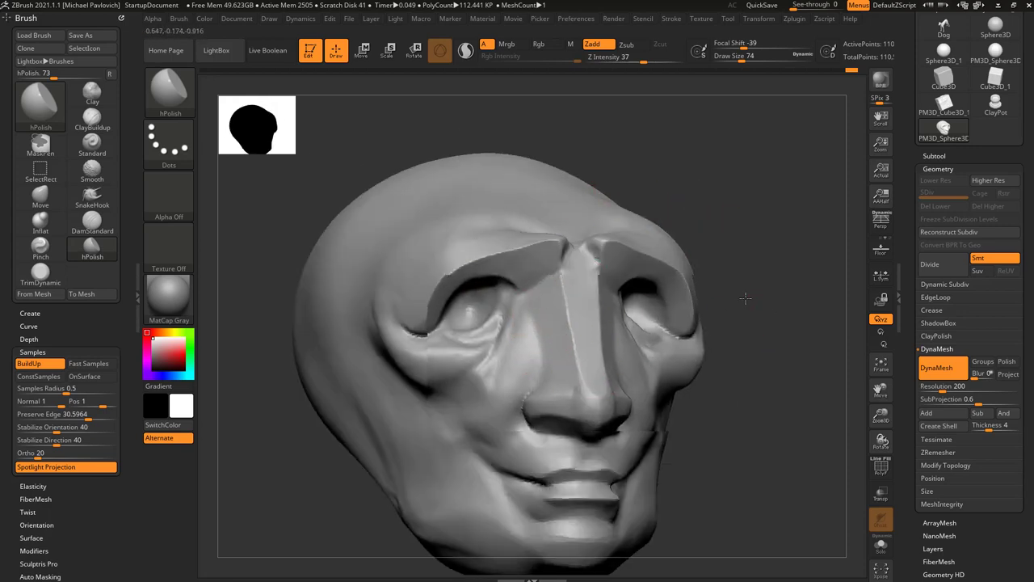
pyautogui.moveTo(746, 296); pyautogui.dragTo(785, 285)
# Step: Set the Draw Size to 68 and sharpen the side planes and underside of the nose with hPolish
pyautogui.press('s')
pyautogui.moveTo(545, 305); pyautogui.dragTo(544, 305)
pyautogui.moveTo(532, 286); pyautogui.dragTo(528, 280)
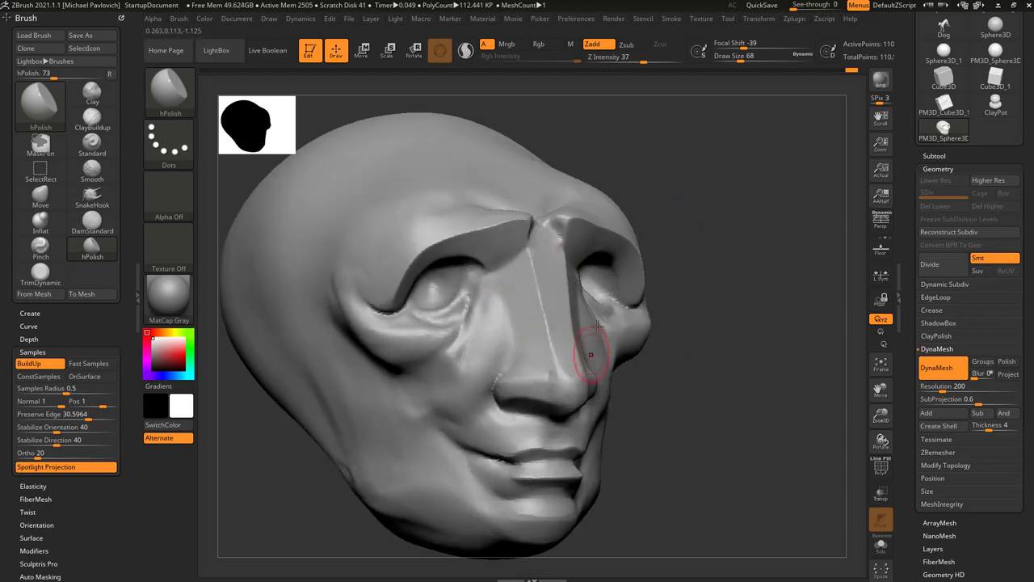
pyautogui.moveTo(691, 316); pyautogui.dragTo(562, 341)
pyautogui.moveTo(734, 365); pyautogui.dragTo(742, 291)
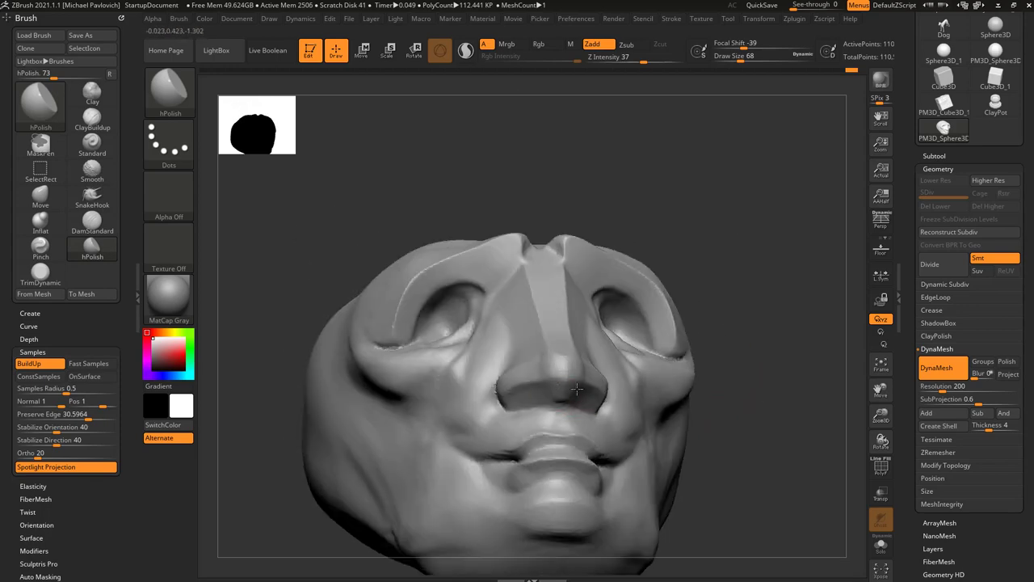
# Step: Reduce the Draw Size to 56 and polish the nostril wing and the side of the nose tip with hPolish
pyautogui.moveTo(716, 333); pyautogui.dragTo(788, 356)
pyautogui.press('s')
pyautogui.moveTo(519, 391); pyautogui.dragTo(516, 391)
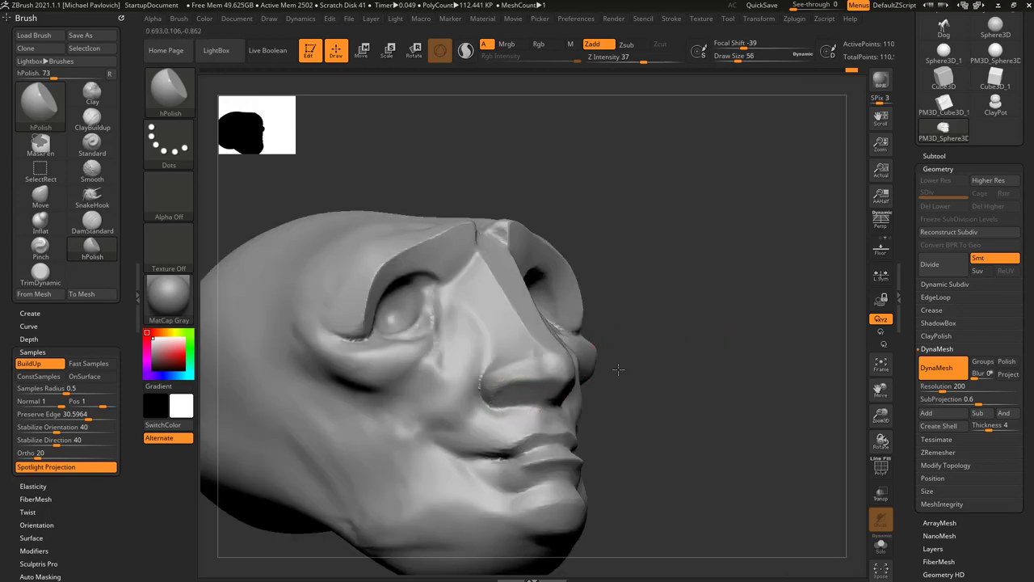
pyautogui.moveTo(617, 369); pyautogui.dragTo(521, 374)
pyautogui.moveTo(635, 347); pyautogui.dragTo(498, 367)
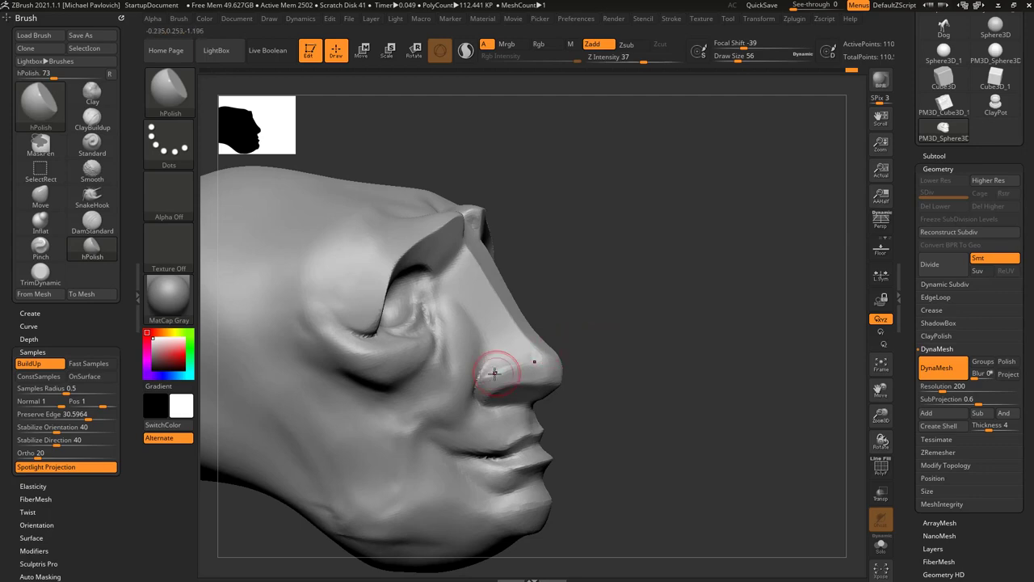
pyautogui.moveTo(680, 355); pyautogui.dragTo(662, 342)
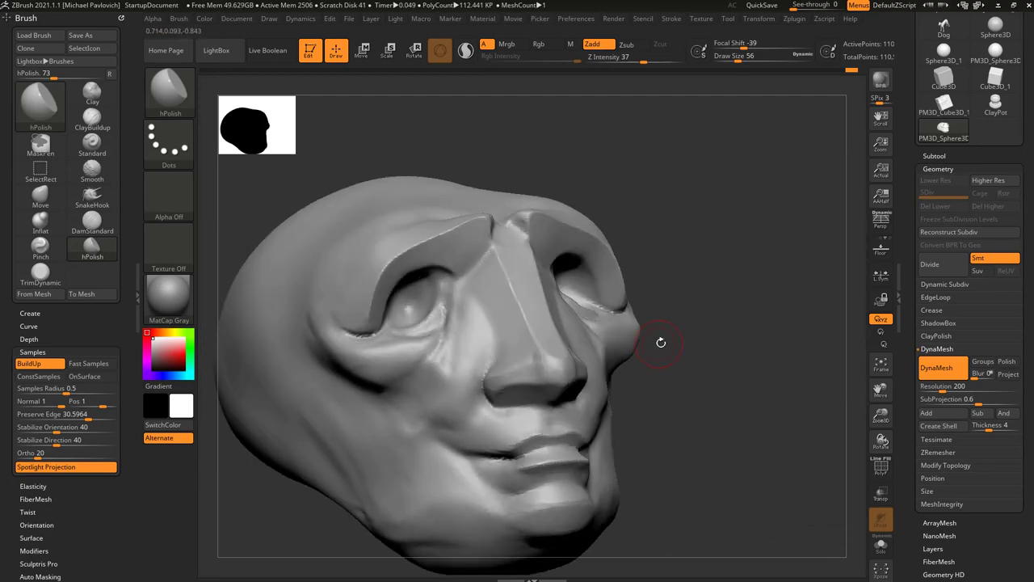
# Step: Trim the upper planes of the brow ridges with the TrimDynamic brush at Draw Size 56
pyautogui.click(47, 279)
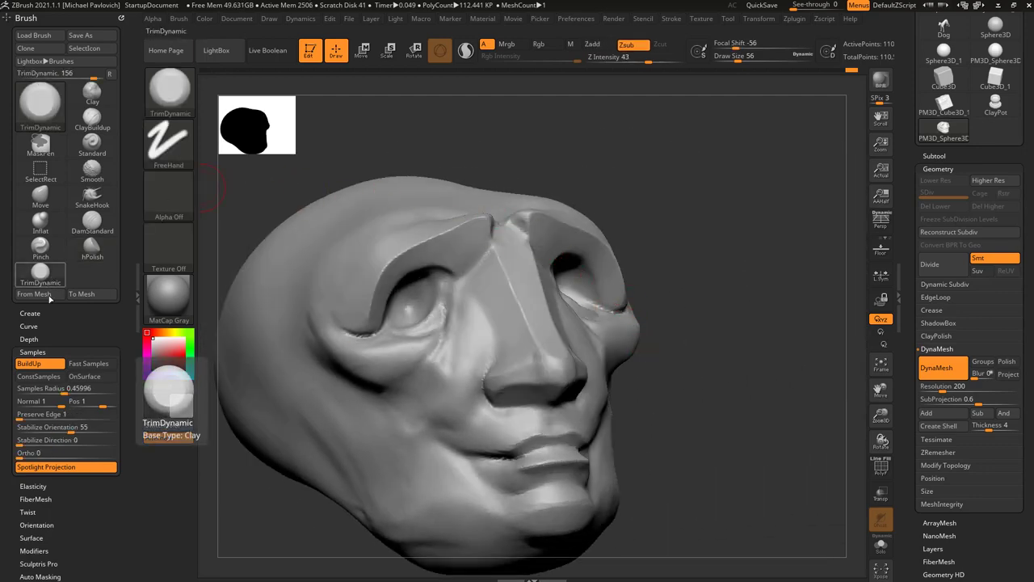
pyautogui.moveTo(708, 252); pyautogui.dragTo(725, 289)
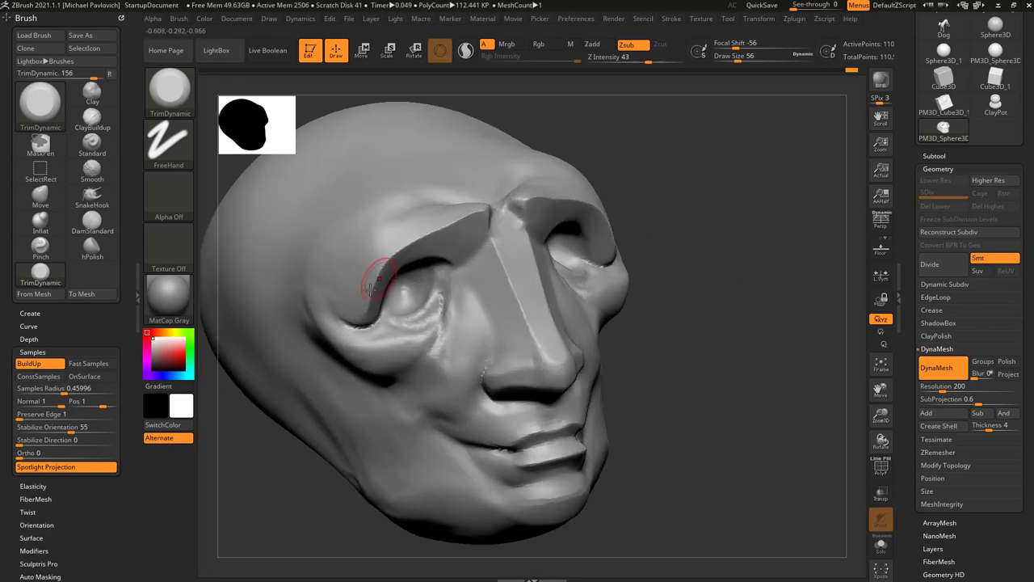
pyautogui.moveTo(702, 233); pyautogui.dragTo(656, 218)
pyautogui.moveTo(370, 316)
pyautogui.mouseDown()
pyautogui.moveTo(403, 250)
pyautogui.moveTo(487, 208)
pyautogui.mouseUp()
pyautogui.moveTo(757, 236)
pyautogui.mouseDown()
pyautogui.moveTo(697, 234)
pyautogui.moveTo(763, 229)
pyautogui.mouseUp()
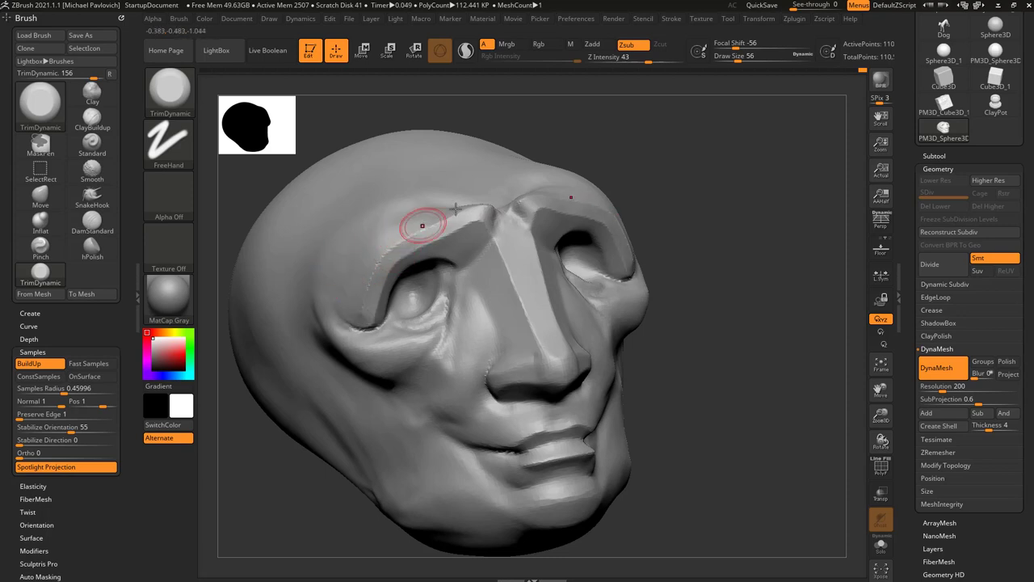
pyautogui.moveTo(677, 252); pyautogui.dragTo(700, 251)
pyautogui.moveTo(480, 215); pyautogui.dragTo(400, 253)
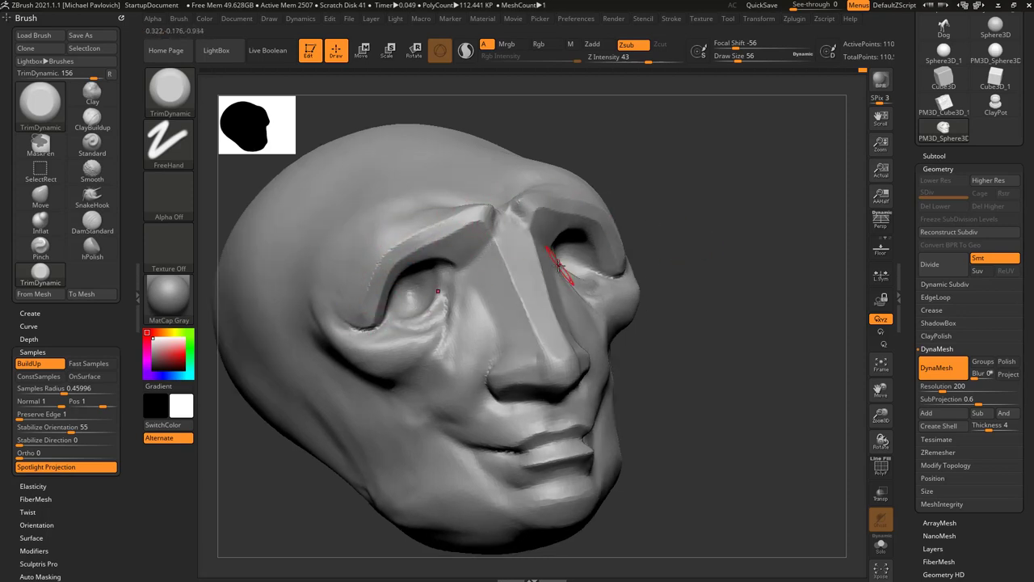
# Step: Reduce the Draw Size to 44 and polish the top edges of the brow ridges with hPolish
pyautogui.click(102, 257)
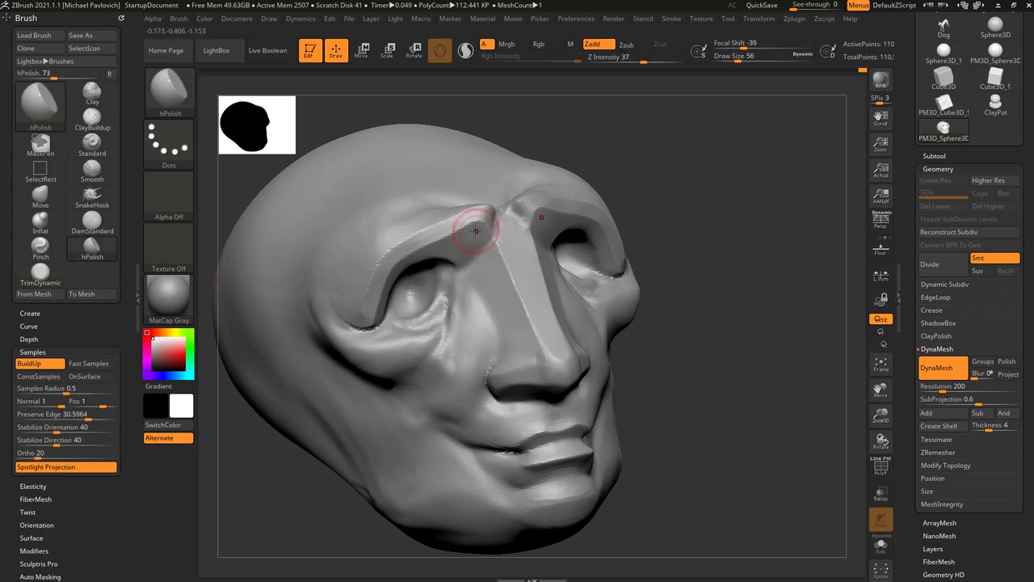
pyautogui.moveTo(469, 213)
pyautogui.mouseDown(button='right')
pyautogui.moveTo(417, 242)
pyautogui.moveTo(511, 186)
pyautogui.mouseUp(button='right')
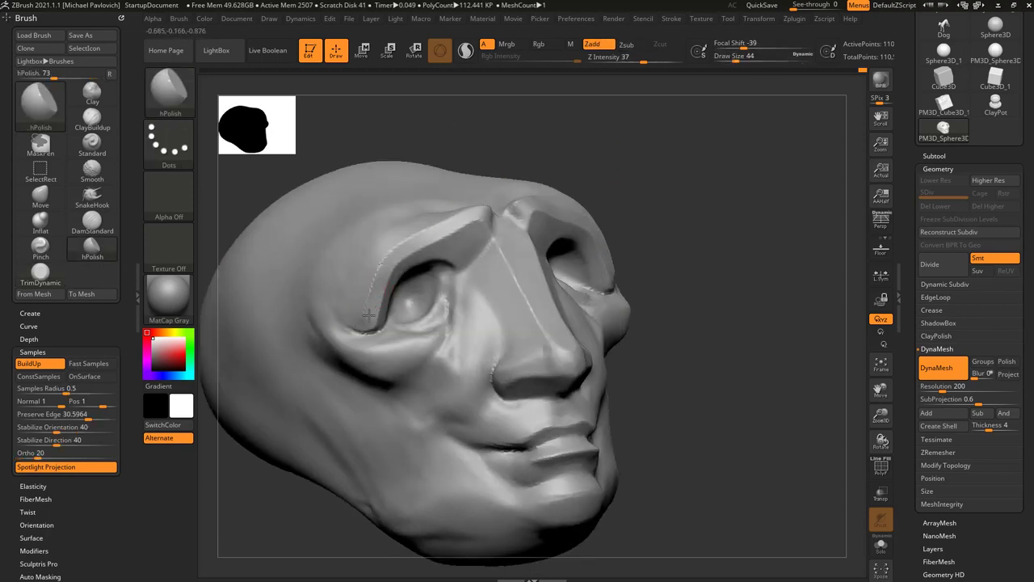
pyautogui.moveTo(368, 314); pyautogui.dragTo(439, 167, button='right')
pyautogui.moveTo(560, 186); pyautogui.dragTo(458, 219, button='right')
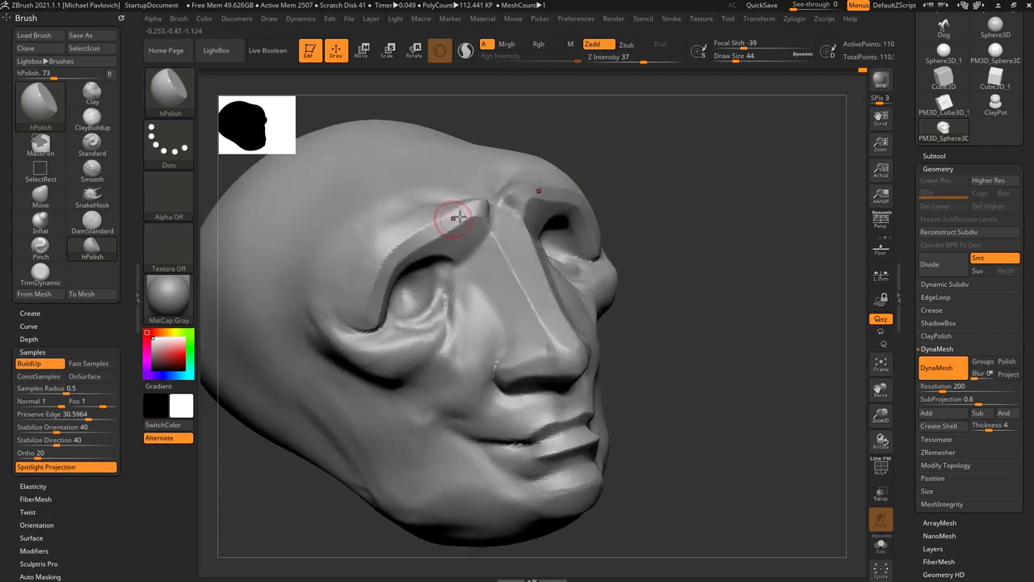
pyautogui.moveTo(458, 219); pyautogui.dragTo(434, 235)
pyautogui.moveTo(375, 275); pyautogui.dragTo(463, 234, button='right')
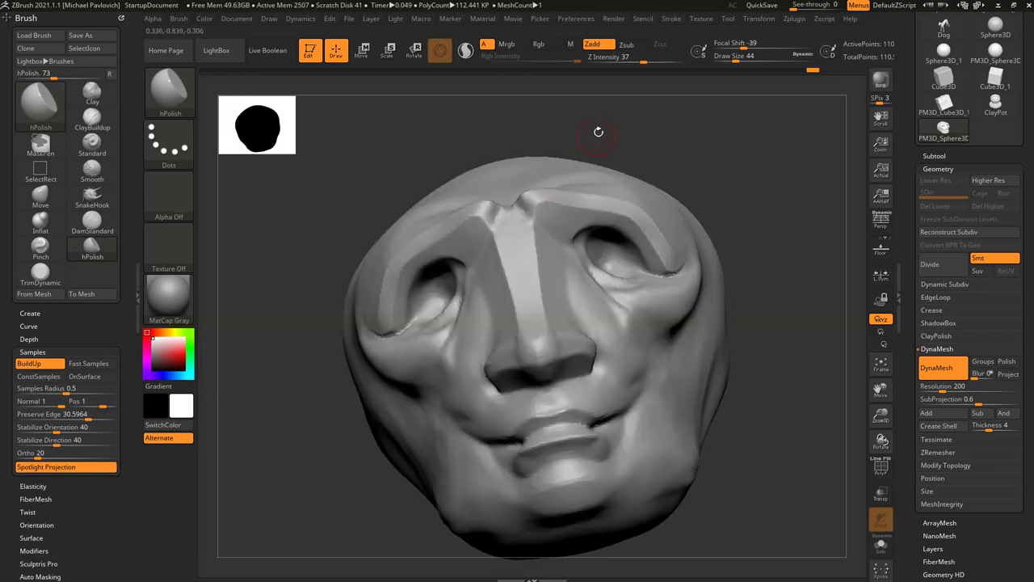
# Step: Polish the inner brow ends and the nose root between them with hPolish
pyautogui.moveTo(599, 132); pyautogui.dragTo(588, 181, button='right')
pyautogui.moveTo(509, 213); pyautogui.dragTo(570, 201, button='right')
pyautogui.moveTo(524, 212); pyautogui.dragTo(514, 228)
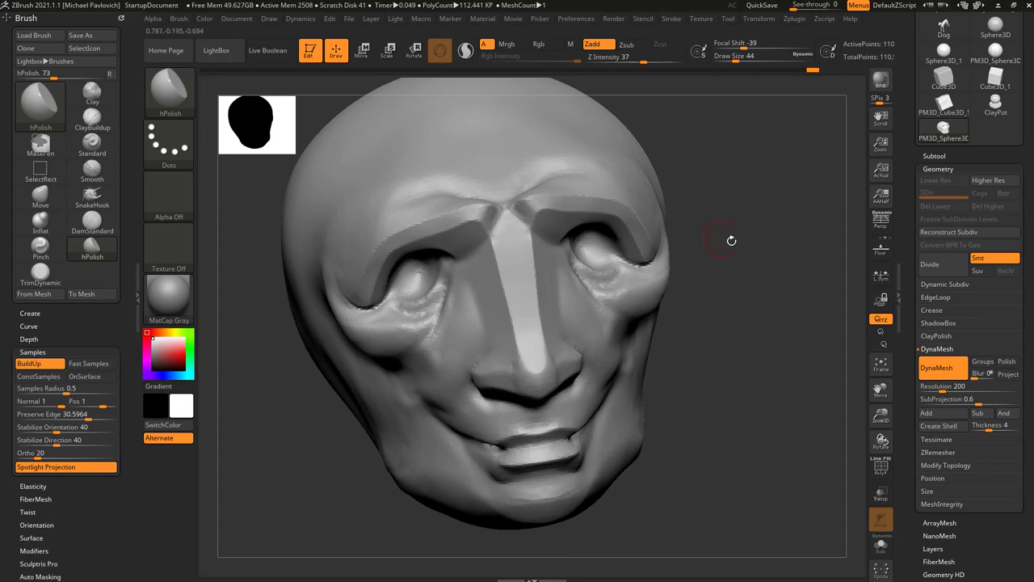
pyautogui.moveTo(731, 241); pyautogui.dragTo(768, 252, button='right')
pyautogui.moveTo(537, 244)
pyautogui.mouseDown(button='right')
pyautogui.moveTo(798, 252)
pyautogui.moveTo(759, 238)
pyautogui.mouseUp(button='right')
# Step: Carve creases with DamStandard at Draw Size 44 from the nose root along the underside of the inner brows
pyautogui.click(98, 221)
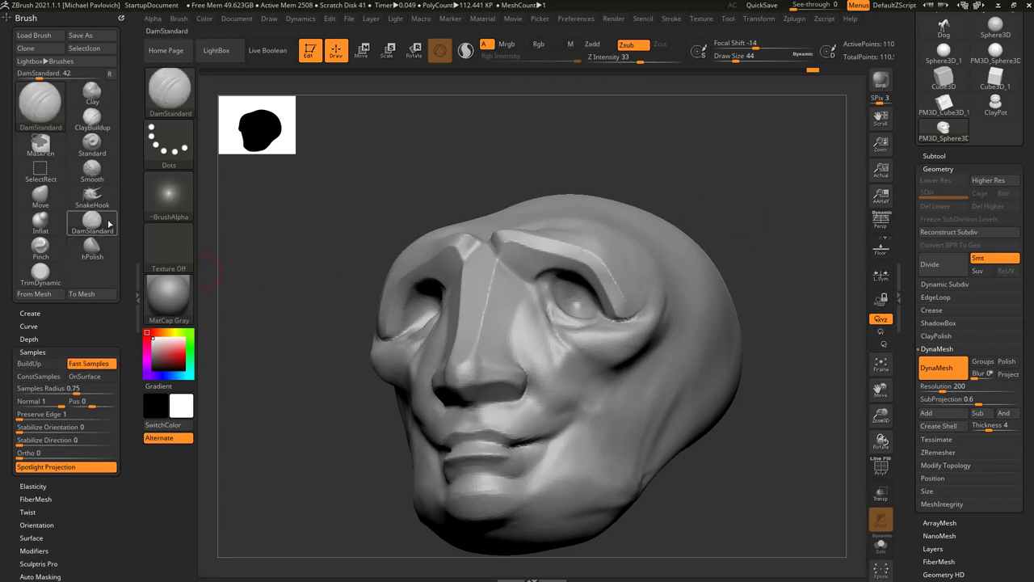
pyautogui.moveTo(725, 197)
pyautogui.keyDown('ctrl'); pyautogui.mouseDown(button='right')
pyautogui.moveTo(730, 174)
pyautogui.moveTo(705, 176)
pyautogui.mouseUp(button='right'); pyautogui.keyUp('ctrl')
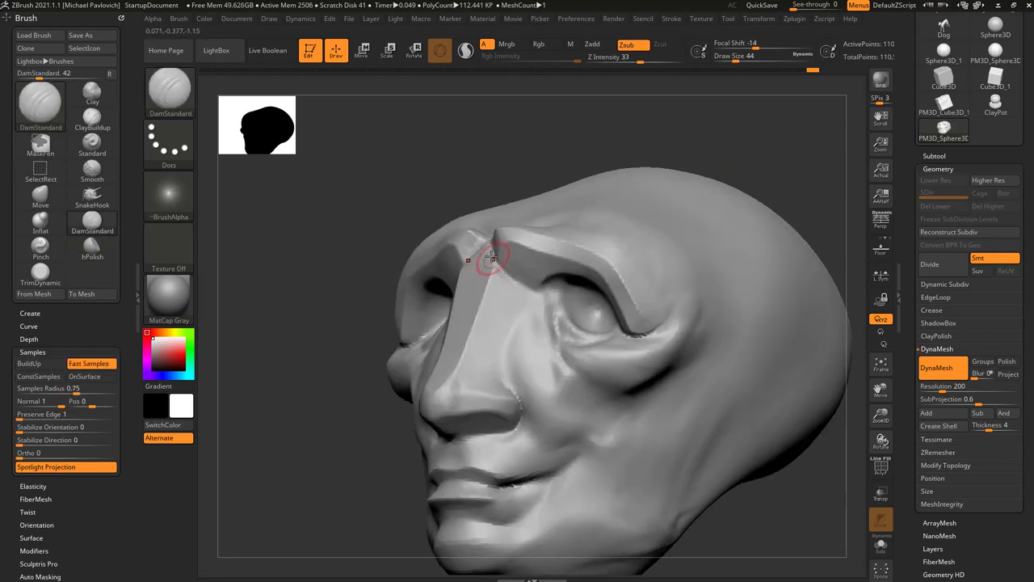
pyautogui.moveTo(488, 260); pyautogui.dragTo(537, 292)
pyautogui.moveTo(697, 183); pyautogui.dragTo(763, 161, button='right')
pyautogui.moveTo(475, 254); pyautogui.dragTo(444, 265)
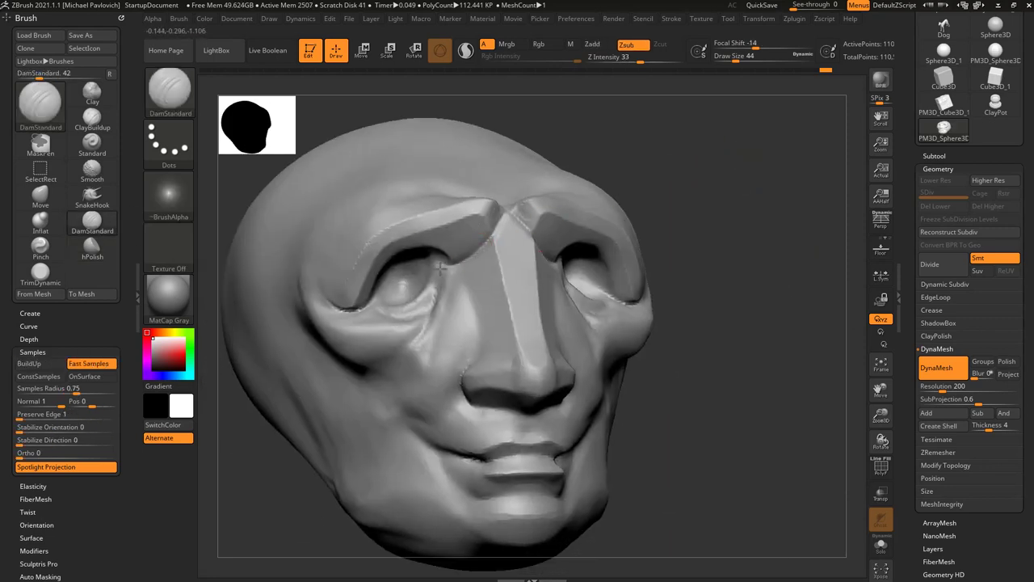
# Step: Carve the outer eye corners and the creases running from the inner eye corners down the cheeks with DamStandard
pyautogui.moveTo(624, 177); pyautogui.dragTo(657, 191, button='right')
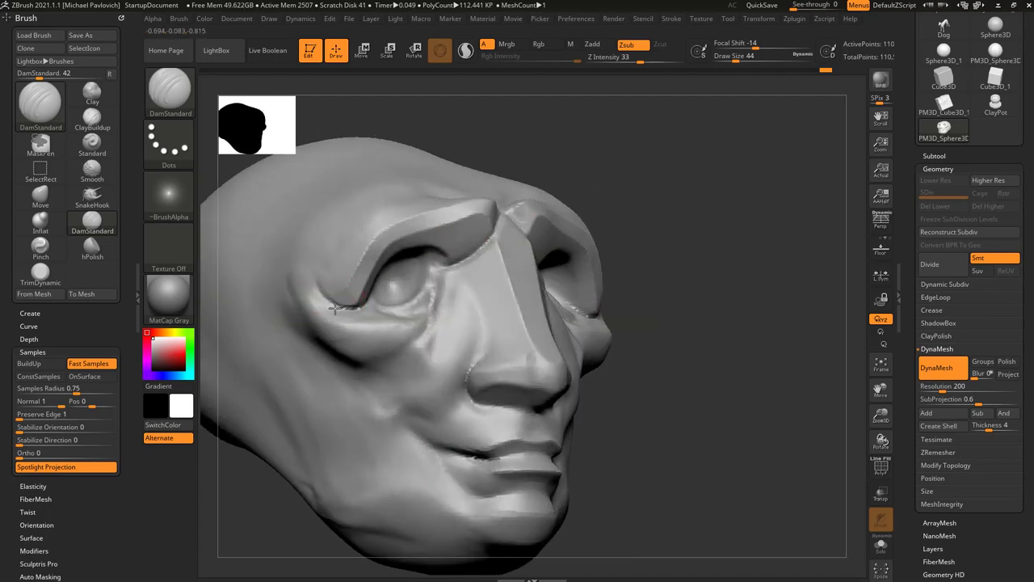
pyautogui.moveTo(334, 308); pyautogui.dragTo(317, 302)
pyautogui.moveTo(766, 249); pyautogui.dragTo(673, 263, button='right')
pyautogui.moveTo(473, 330); pyautogui.dragTo(487, 357)
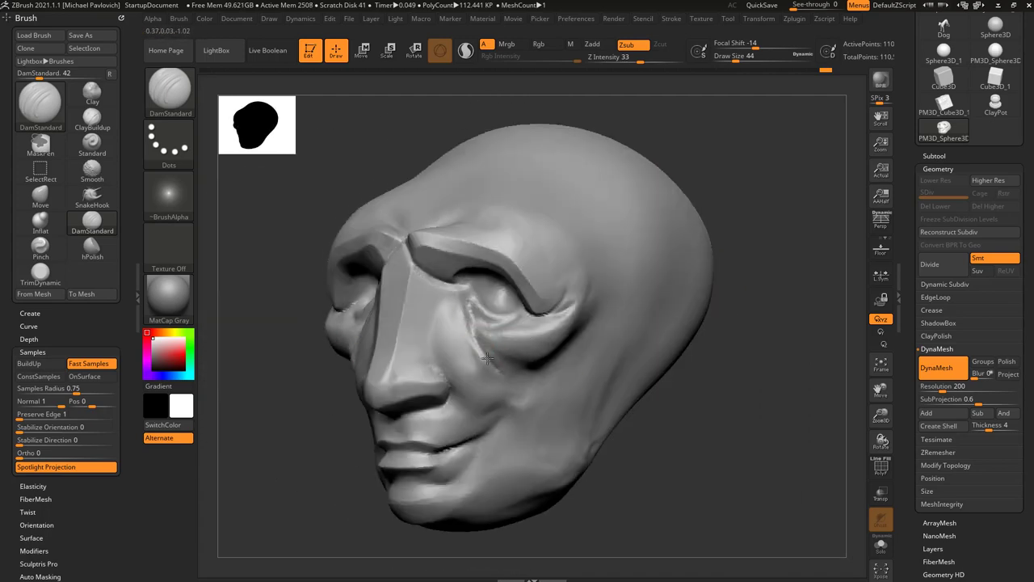
pyautogui.moveTo(647, 347); pyautogui.dragTo(740, 338, button='right')
pyautogui.moveTo(444, 301); pyautogui.dragTo(380, 404)
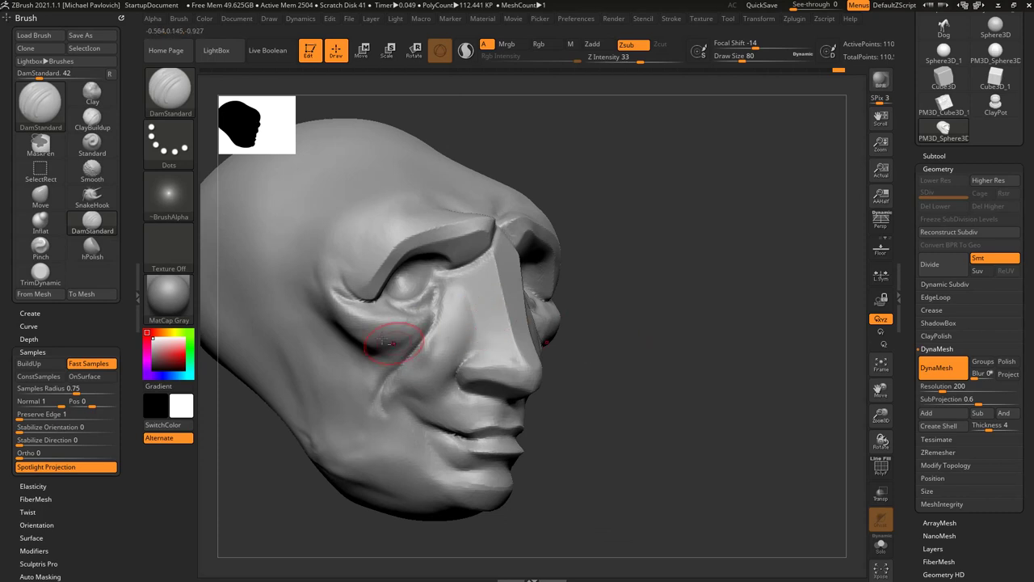
# Step: Fill out the cheek folds beside the nose with the Clay brush at Draw Size 74
pyautogui.click(92, 92)
pyautogui.press('s')
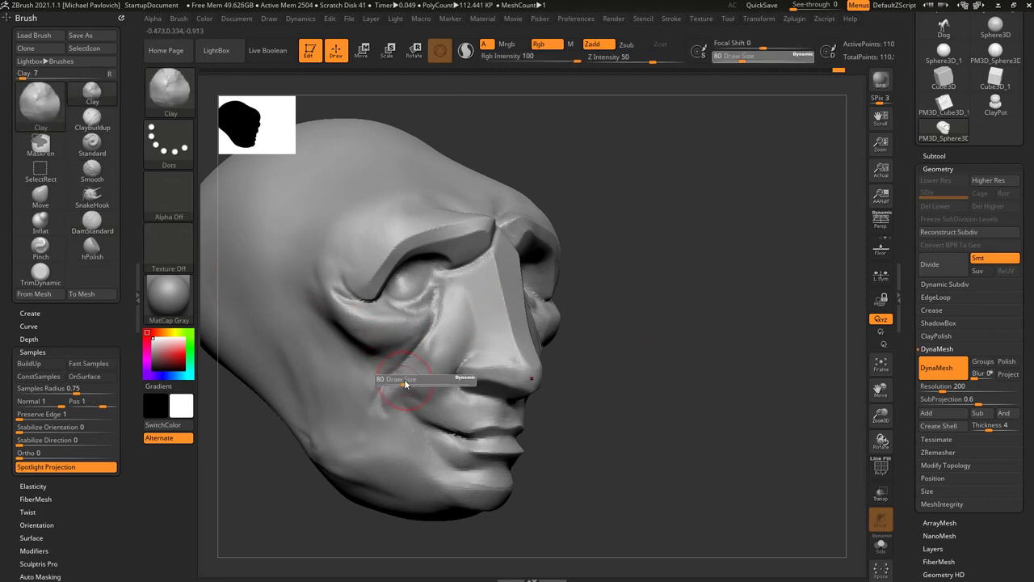
pyautogui.moveTo(405, 384); pyautogui.dragTo(404, 384)
pyautogui.moveTo(395, 396); pyautogui.dragTo(398, 408)
pyautogui.moveTo(598, 349); pyautogui.dragTo(548, 354, button='right')
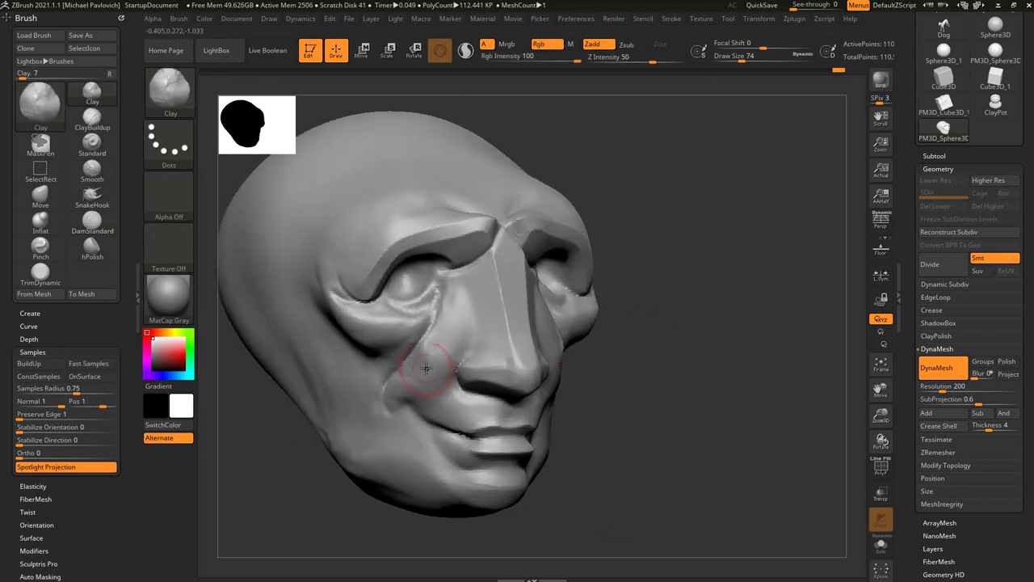
pyautogui.moveTo(636, 321); pyautogui.dragTo(514, 317)
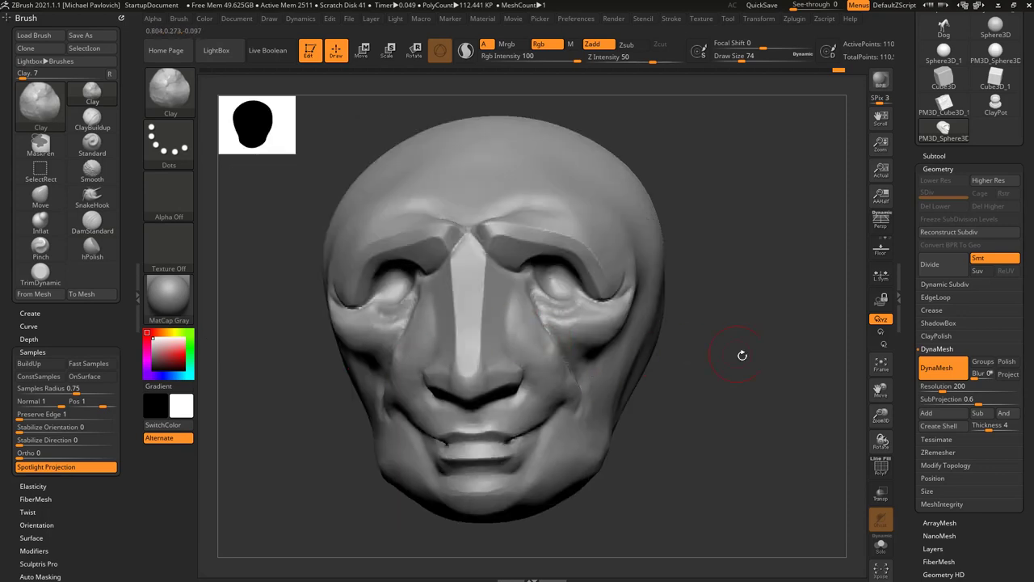
# Step: Reduce the Draw Size to 56 and build up the area between nose and upper lip with Clay
pyautogui.moveTo(742, 356); pyautogui.dragTo(641, 331, button='right')
pyautogui.press('[')
pyautogui.press('[')
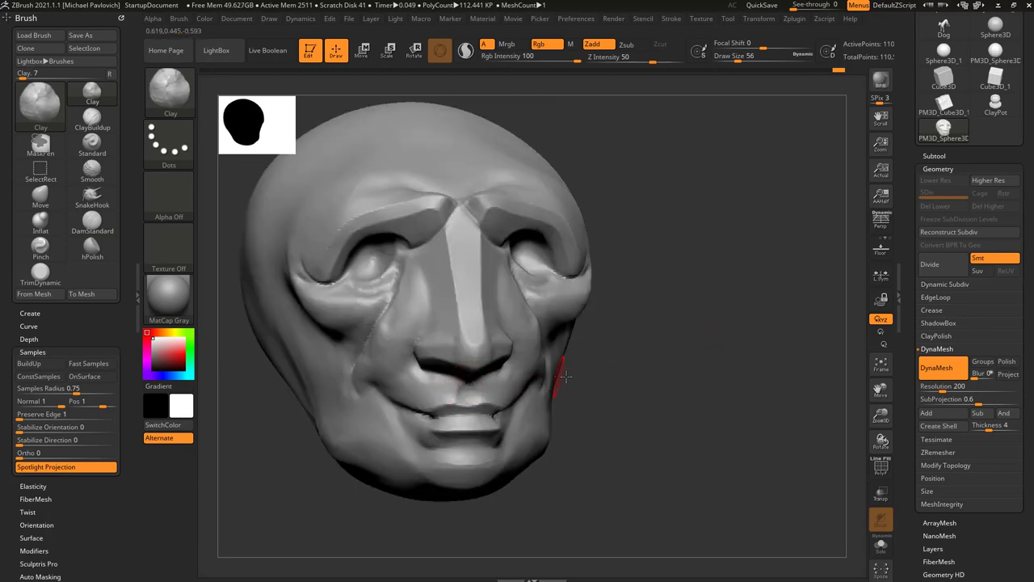
pyautogui.moveTo(571, 377); pyautogui.dragTo(487, 391)
pyautogui.moveTo(690, 382)
pyautogui.mouseDown()
pyautogui.moveTo(668, 360)
pyautogui.moveTo(660, 324)
pyautogui.mouseUp()
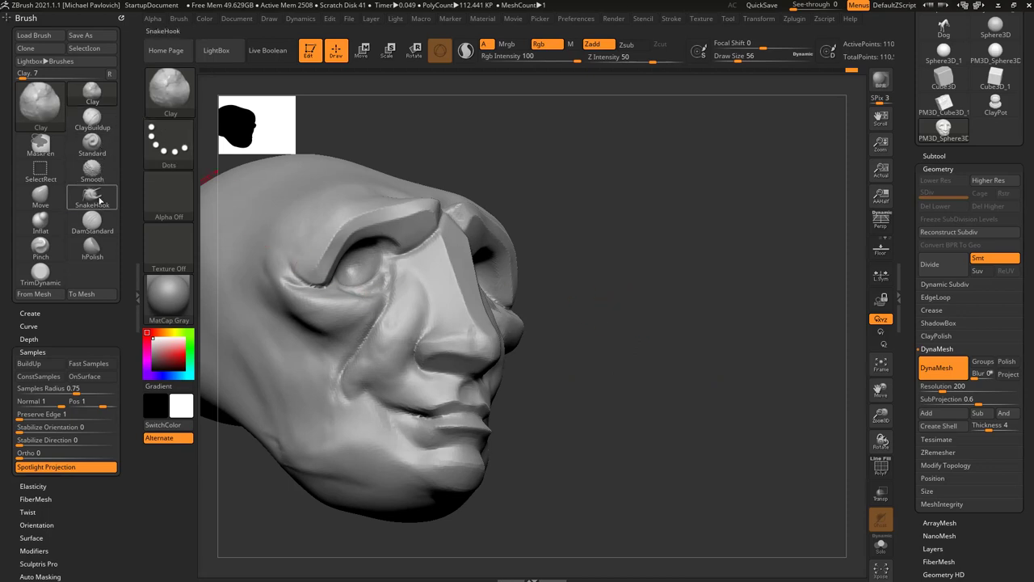
# Step: Deepen the mouth line and mouth corners with DamStandard, raising the Draw Size to 74
pyautogui.click(97, 224)
pyautogui.moveTo(443, 244)
pyautogui.mouseDown(button='right')
pyautogui.moveTo(423, 383)
pyautogui.moveTo(494, 371)
pyautogui.mouseUp(button='right')
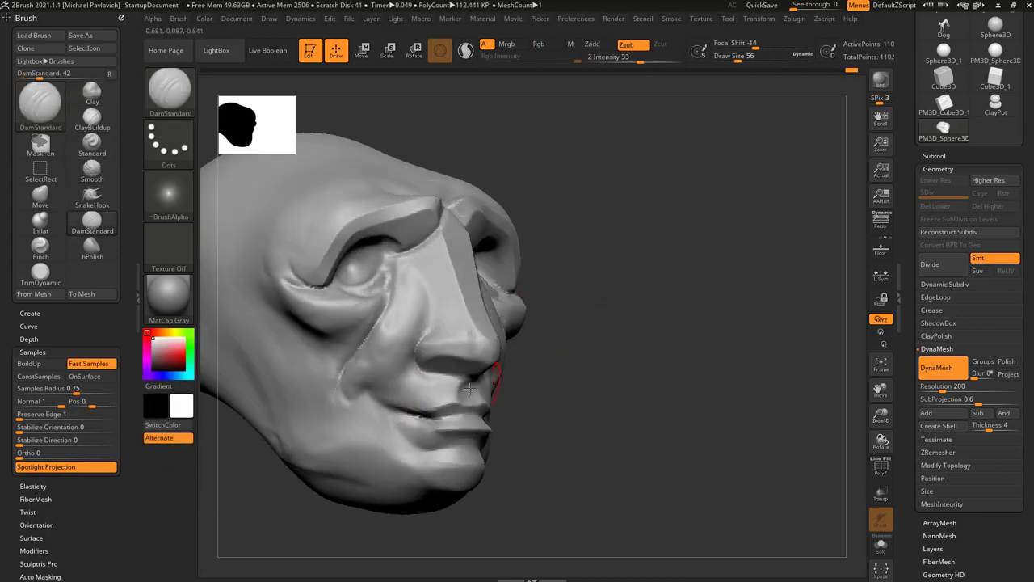
pyautogui.press('s')
pyautogui.moveTo(388, 410); pyautogui.dragTo(426, 417)
pyautogui.moveTo(606, 411); pyautogui.dragTo(532, 411)
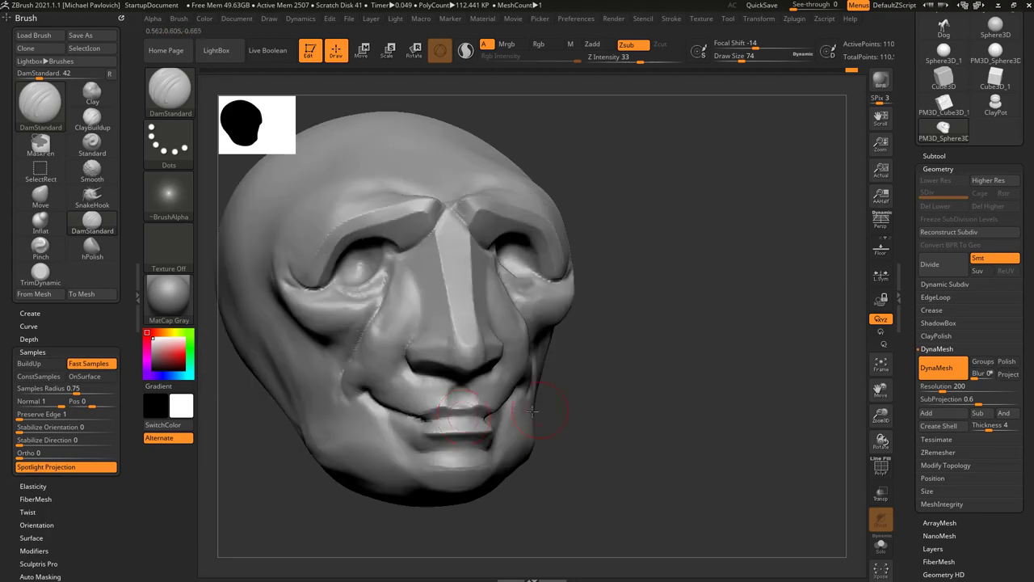
pyautogui.moveTo(448, 420); pyautogui.dragTo(607, 396, button='right')
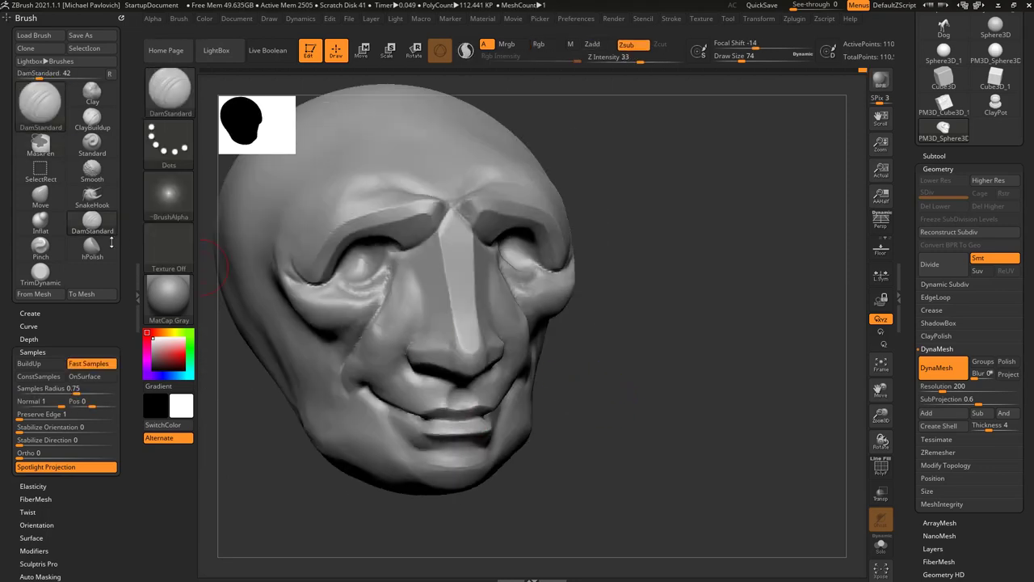
# Step: Reshape the lips and mouth corners with the Move brush
pyautogui.click(41, 196)
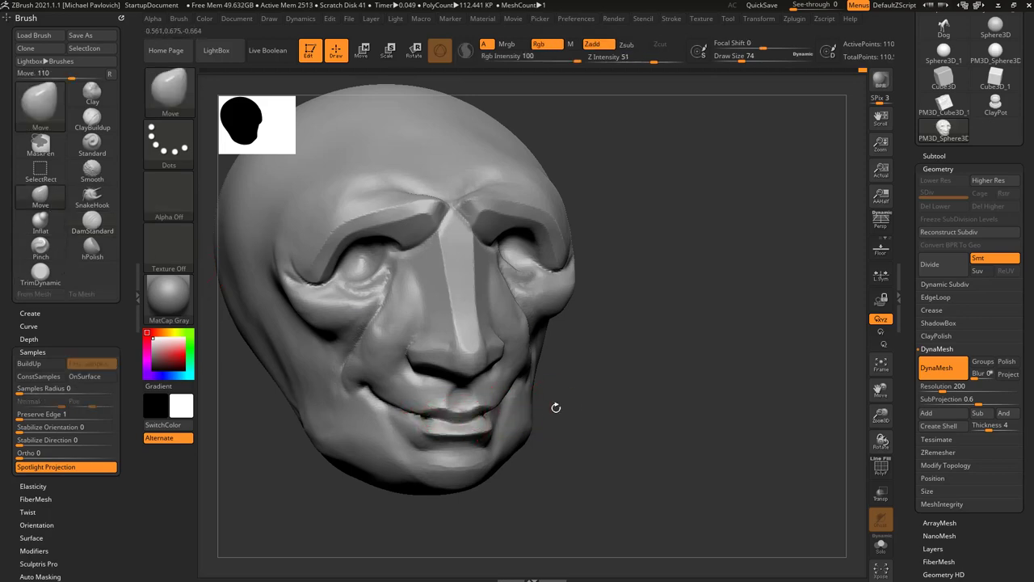
pyautogui.moveTo(557, 407); pyautogui.dragTo(492, 410, button='right')
pyautogui.moveTo(429, 422); pyautogui.dragTo(364, 425, button='right')
pyautogui.moveTo(488, 425); pyautogui.dragTo(480, 418)
pyautogui.moveTo(485, 444); pyautogui.dragTo(453, 356, button='right')
pyautogui.moveTo(396, 470); pyautogui.dragTo(393, 461)
pyautogui.moveTo(534, 299)
pyautogui.mouseDown(button='right')
pyautogui.moveTo(535, 365)
pyautogui.moveTo(594, 440)
pyautogui.moveTo(510, 436)
pyautogui.mouseUp(button='right')
pyautogui.moveTo(446, 469); pyautogui.dragTo(437, 450)
pyautogui.moveTo(600, 390)
pyautogui.mouseDown(button='right')
pyautogui.moveTo(628, 399)
pyautogui.moveTo(616, 404)
pyautogui.mouseUp(button='right')
# Step: Try shifting the mouth corners with the Move brush at Draw Size 145
pyautogui.press('s')
pyautogui.moveTo(433, 448); pyautogui.dragTo(439, 448)
pyautogui.press('s')
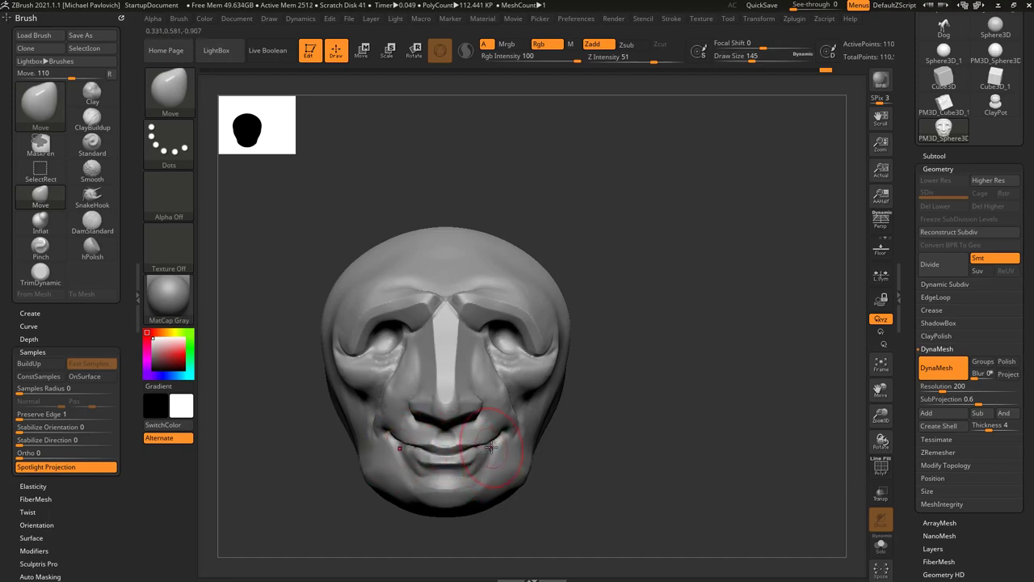
pyautogui.moveTo(491, 447)
pyautogui.mouseDown()
pyautogui.moveTo(513, 443)
pyautogui.moveTo(480, 450)
pyautogui.moveTo(490, 446)
pyautogui.mouseUp()
pyautogui.press('s')
pyautogui.hotkey('ctrl', 'z')
# Step: Reduce the Move brush's Draw Size to 104 and smooth the cheek folds above the mouth corners
pyautogui.press('s')
pyautogui.press('s')
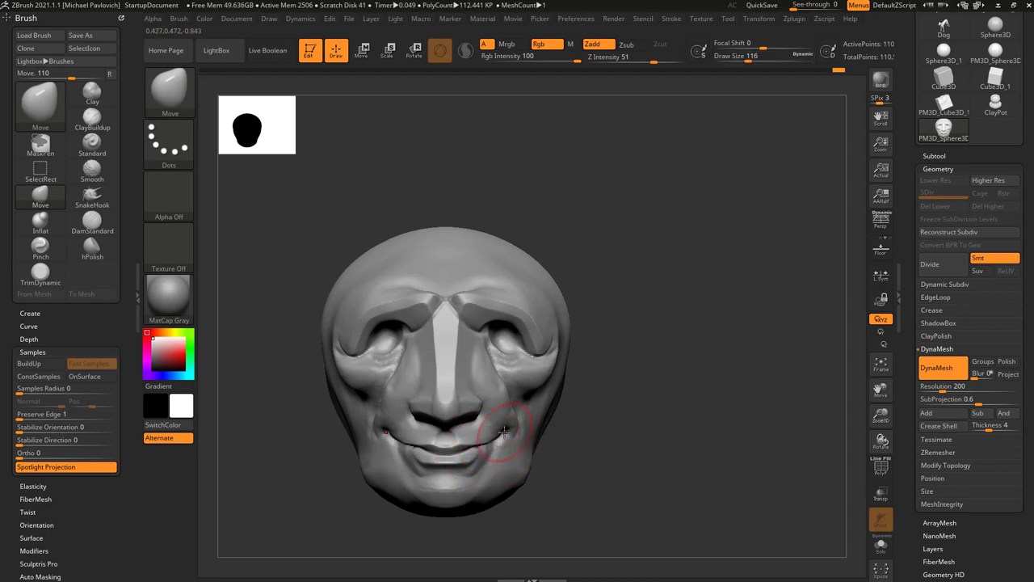
pyautogui.moveTo(598, 413); pyautogui.dragTo(514, 432)
pyautogui.press('[')
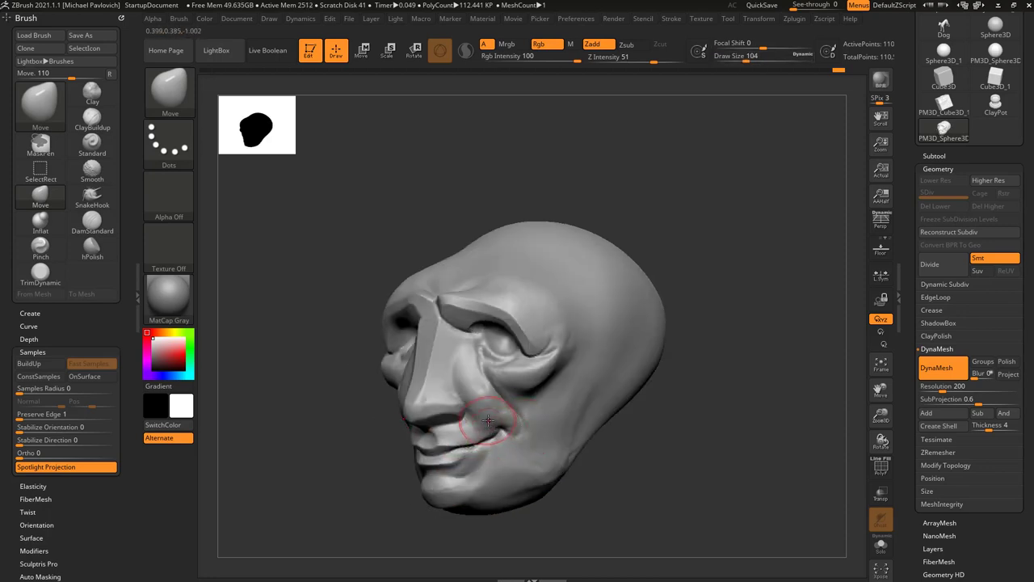
pyautogui.moveTo(592, 440); pyautogui.dragTo(693, 420)
pyautogui.keyDown('shift'); pyautogui.moveTo(393, 396); pyautogui.dragTo(382, 410); pyautogui.keyUp('shift')
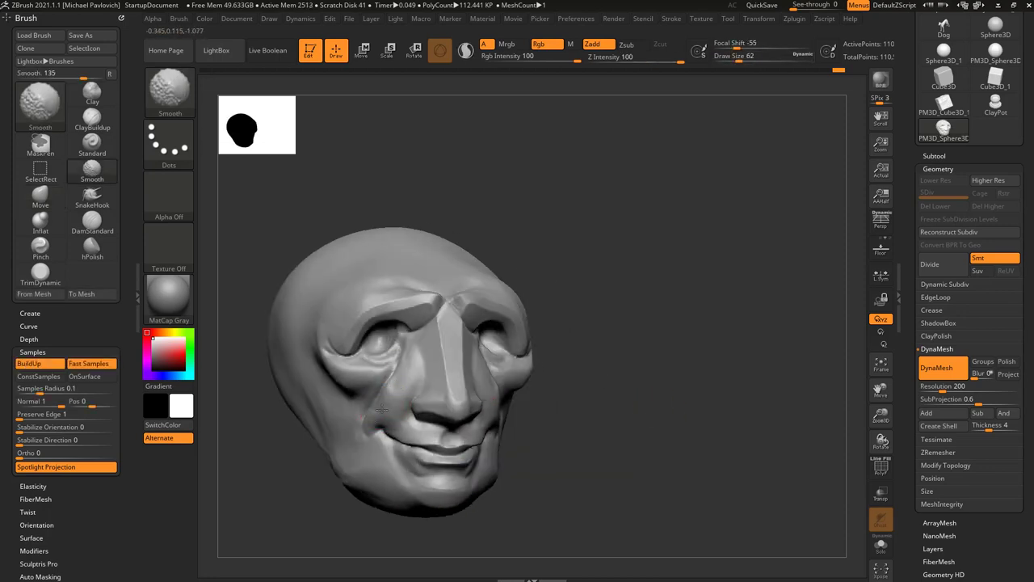
pyautogui.moveTo(587, 388); pyautogui.dragTo(480, 419)
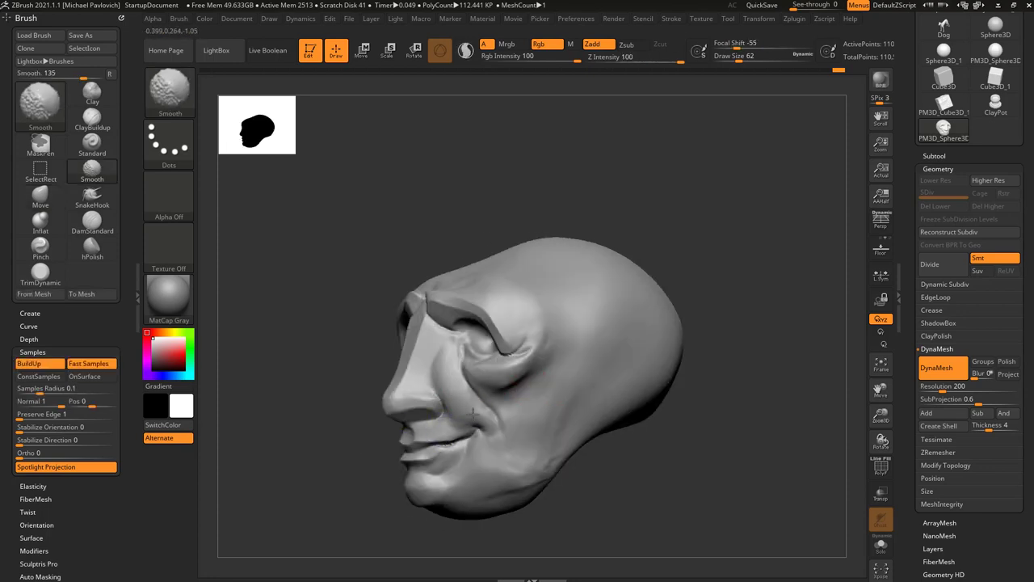
# Step: Smooth the nose root and soften the edges of the brow ridges out to the temples
pyautogui.moveTo(601, 446); pyautogui.dragTo(748, 443)
pyautogui.moveTo(667, 364)
pyautogui.mouseDown()
pyautogui.moveTo(605, 363)
pyautogui.moveTo(601, 342)
pyautogui.moveTo(668, 346)
pyautogui.mouseUp()
pyautogui.keyDown('shift'); pyautogui.moveTo(443, 298); pyautogui.dragTo(457, 374); pyautogui.keyUp('shift')
pyautogui.keyDown('shift'); pyautogui.moveTo(433, 284); pyautogui.dragTo(333, 321); pyautogui.keyUp('shift')
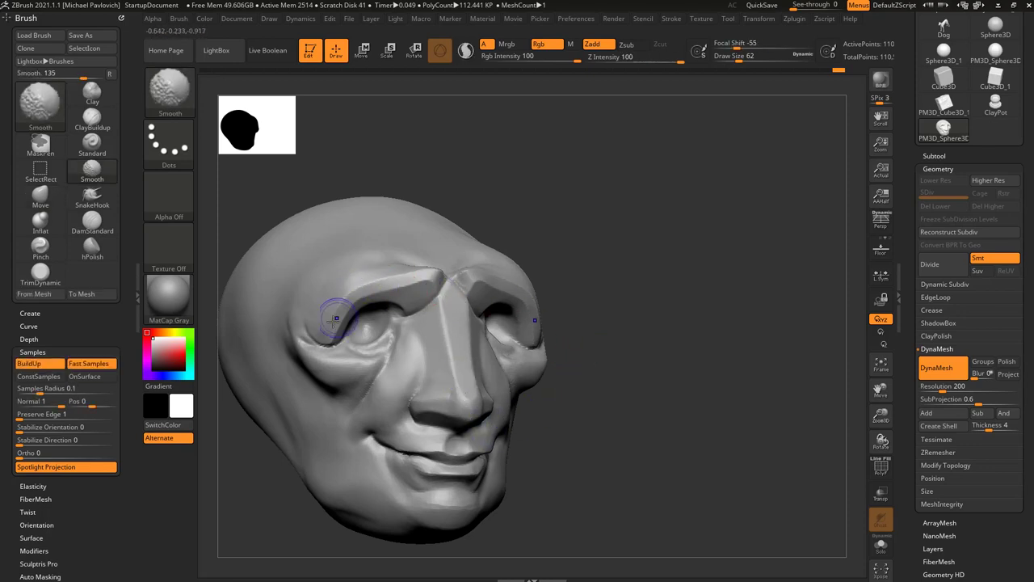
pyautogui.moveTo(679, 288); pyautogui.dragTo(612, 291)
pyautogui.moveTo(372, 302)
pyautogui.keyDown('shift'); pyautogui.mouseDown()
pyautogui.moveTo(445, 291)
pyautogui.moveTo(315, 326)
pyautogui.mouseUp(); pyautogui.keyUp('shift')
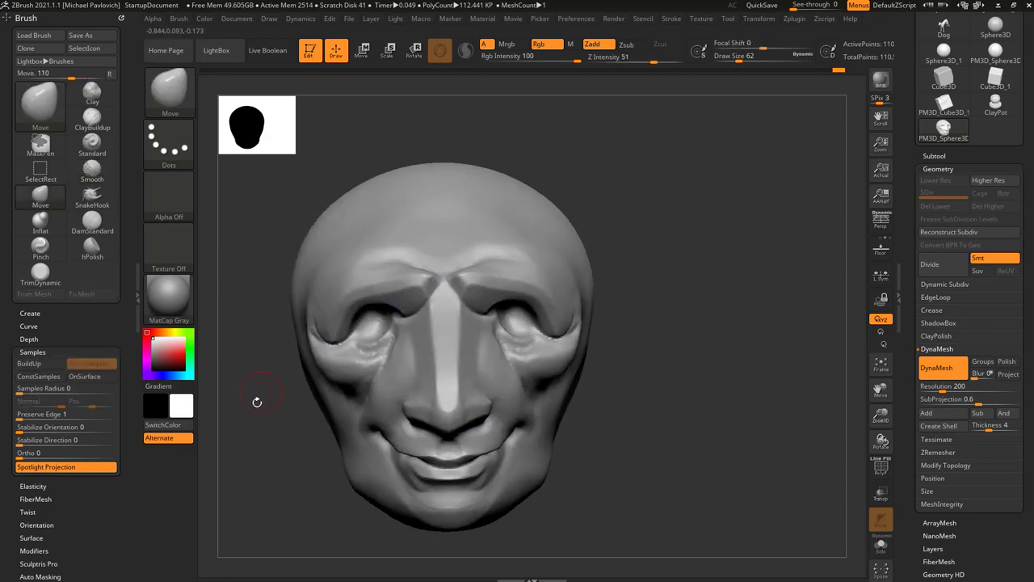
pyautogui.moveTo(257, 402); pyautogui.dragTo(318, 414)
pyautogui.keyDown('shift'); pyautogui.moveTo(441, 279); pyautogui.dragTo(318, 330); pyautogui.keyUp('shift')
pyautogui.moveTo(654, 282); pyautogui.dragTo(594, 281)
pyautogui.keyDown('shift'); pyautogui.moveTo(463, 290); pyautogui.dragTo(583, 297); pyautogui.keyUp('shift')
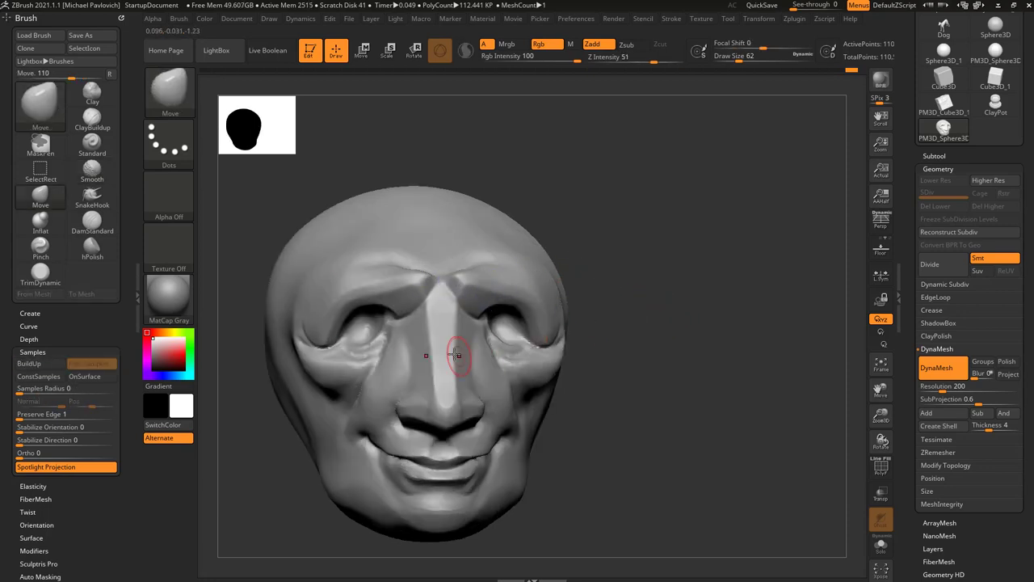
# Step: Smooth the edges of the nose bridge and flatten its planes with TrimDynamic at Draw Size 62
pyautogui.keyDown('shift'); pyautogui.moveTo(457, 356); pyautogui.dragTo(477, 406); pyautogui.keyUp('shift')
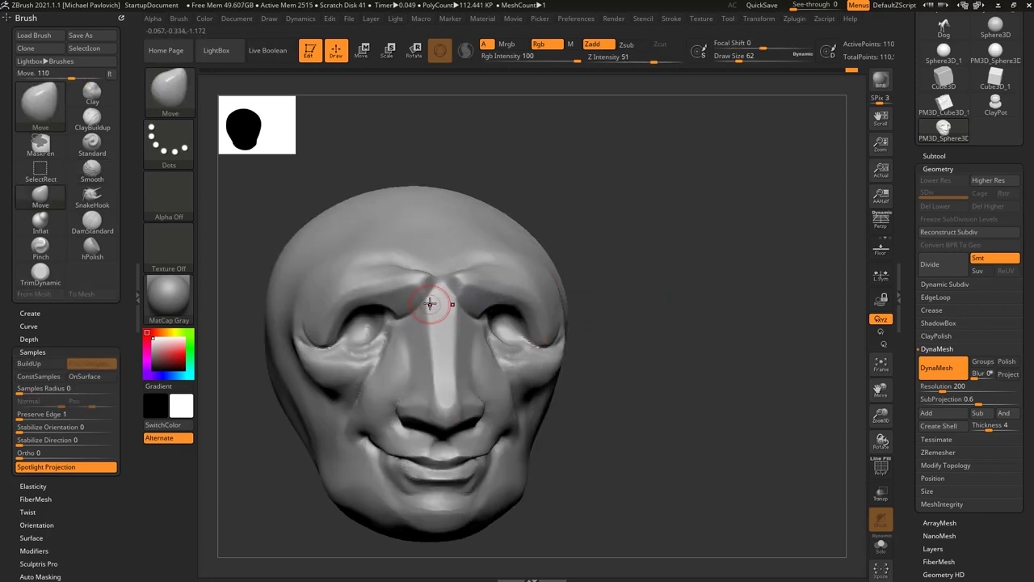
pyautogui.moveTo(430, 303); pyautogui.dragTo(427, 362)
pyautogui.click(54, 278)
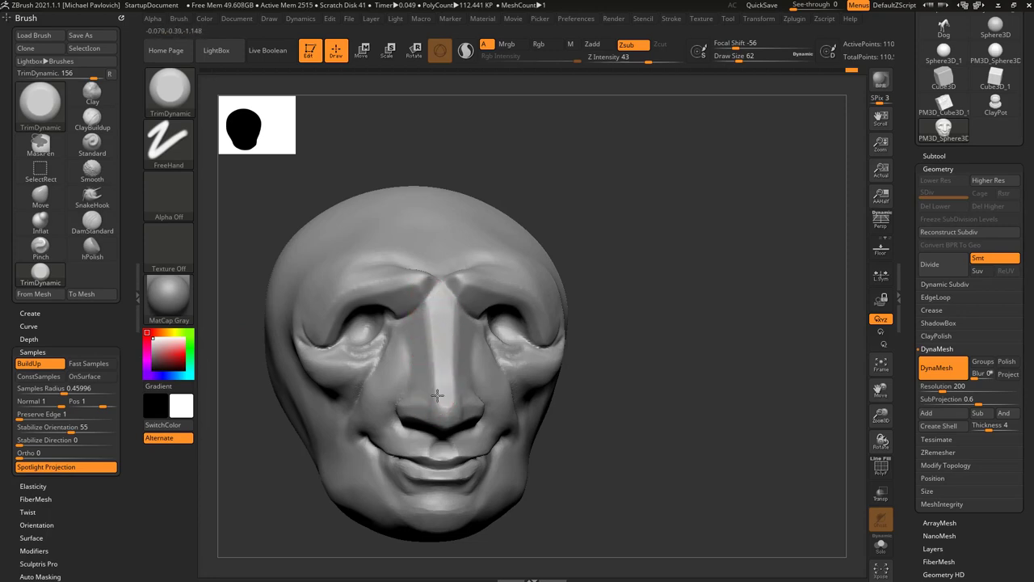
pyautogui.moveTo(703, 279); pyautogui.dragTo(598, 311)
pyautogui.moveTo(448, 342); pyautogui.dragTo(457, 361)
pyautogui.moveTo(726, 260); pyautogui.dragTo(740, 269)
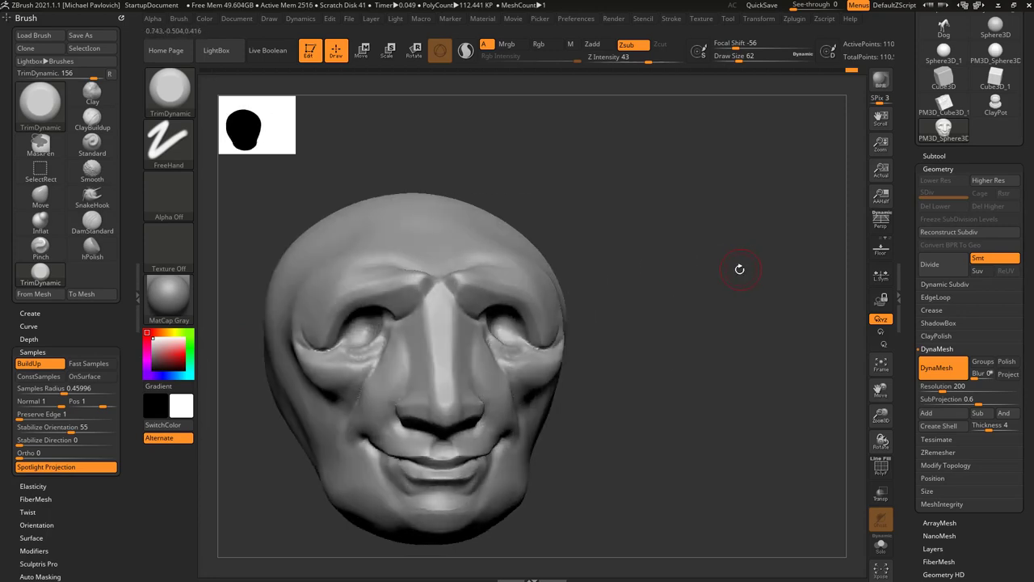
# Step: Carve the creases running down beside the nose with the DamStandard brush at Draw Size 74
pyautogui.click(90, 221)
pyautogui.press('s')
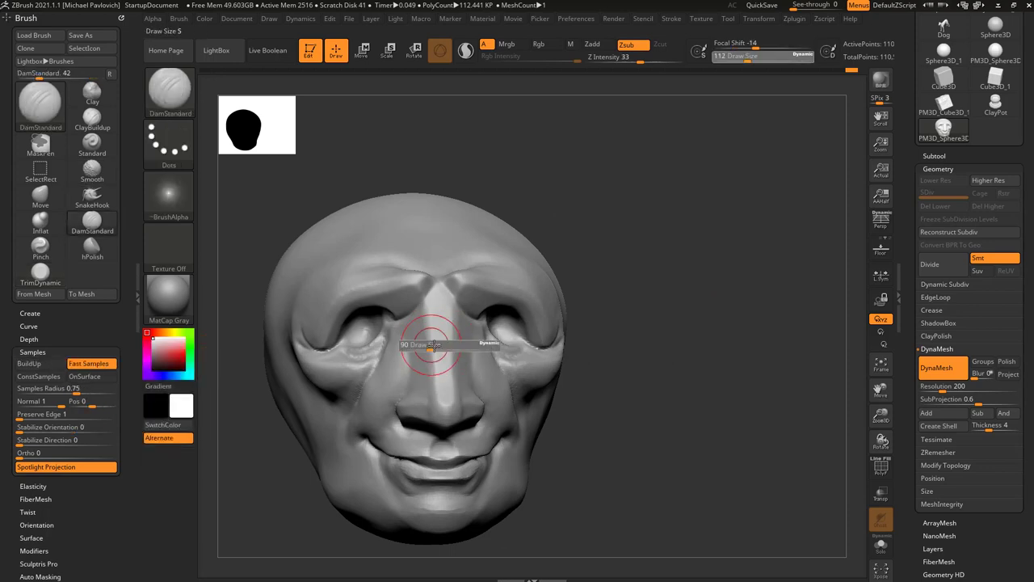
pyautogui.moveTo(430, 345); pyautogui.dragTo(423, 345)
pyautogui.moveTo(691, 327); pyautogui.dragTo(593, 335)
pyautogui.moveTo(489, 347); pyautogui.dragTo(516, 398)
pyautogui.moveTo(718, 358)
pyautogui.mouseDown()
pyautogui.moveTo(780, 343)
pyautogui.moveTo(760, 380)
pyautogui.mouseUp()
# Step: Shape the sides of the nostrils with the Standard brush at Draw Size 44
pyautogui.click(94, 147)
pyautogui.moveTo(543, 440); pyautogui.dragTo(550, 360)
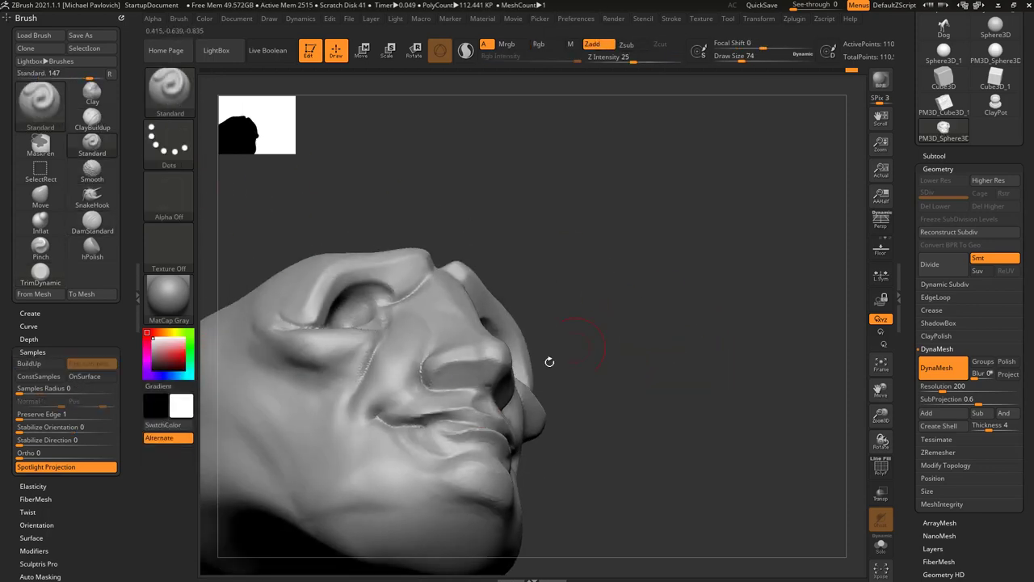
pyautogui.press('s')
pyautogui.moveTo(475, 397); pyautogui.dragTo(455, 378)
pyautogui.moveTo(684, 350)
pyautogui.mouseDown()
pyautogui.moveTo(656, 381)
pyautogui.moveTo(566, 383)
pyautogui.moveTo(551, 355)
pyautogui.mouseUp()
pyautogui.keyDown('shift'); pyautogui.moveTo(826, 348); pyautogui.dragTo(776, 369); pyautogui.keyUp('shift')
# Step: Try building up the cheek planes beside the nose with ClayBuildup at Z Intensity 51
pyautogui.click(96, 119)
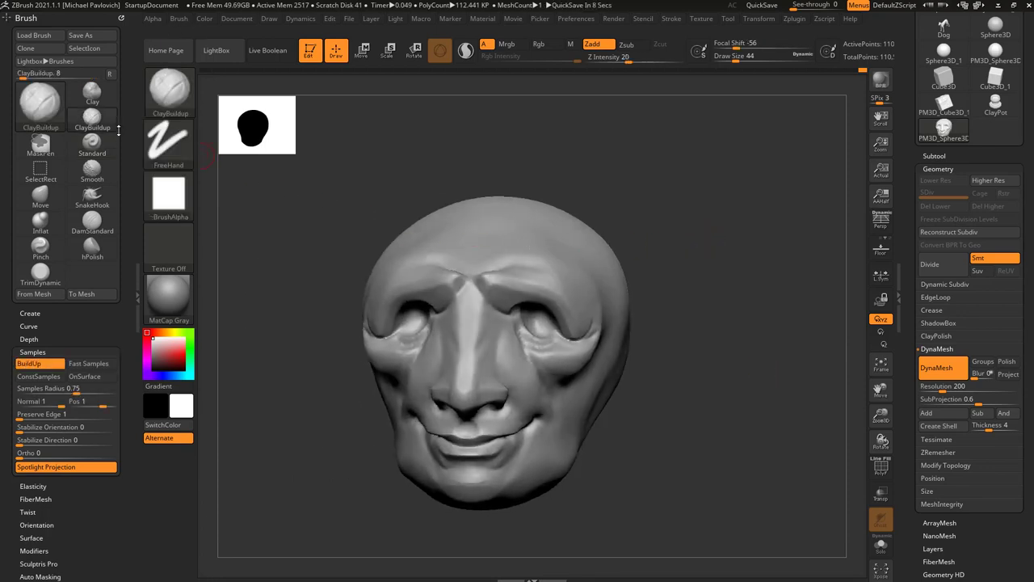
pyautogui.moveTo(624, 140); pyautogui.dragTo(672, 131)
pyautogui.moveTo(629, 63); pyautogui.dragTo(655, 63)
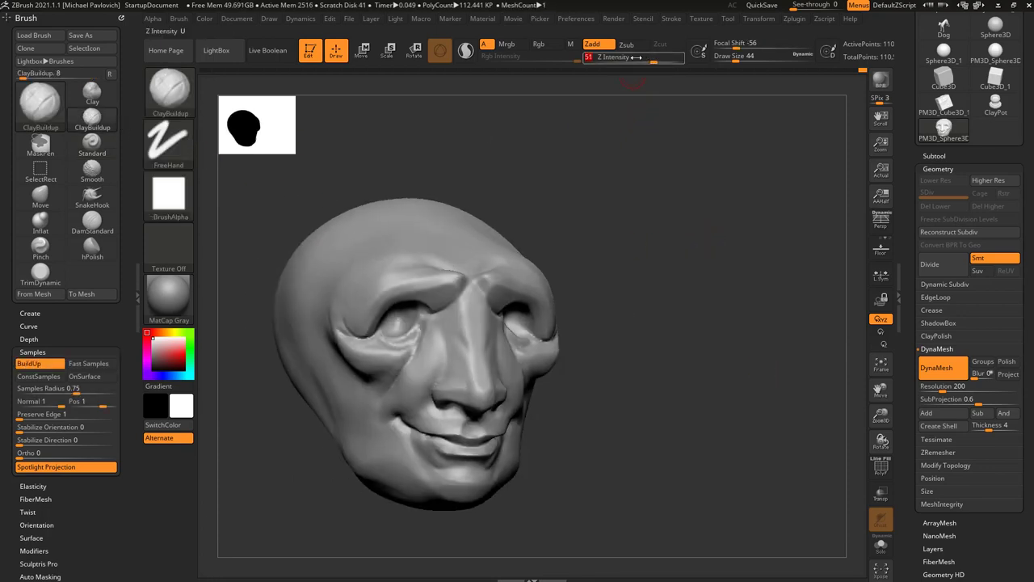
pyautogui.moveTo(421, 378); pyautogui.dragTo(409, 395)
pyautogui.moveTo(431, 349); pyautogui.dragTo(409, 395)
pyautogui.moveTo(422, 360); pyautogui.dragTo(400, 406)
pyautogui.moveTo(684, 353); pyautogui.dragTo(600, 351)
pyautogui.moveTo(513, 356); pyautogui.dragTo(535, 398)
pyautogui.hotkey('ctrl', 'z')
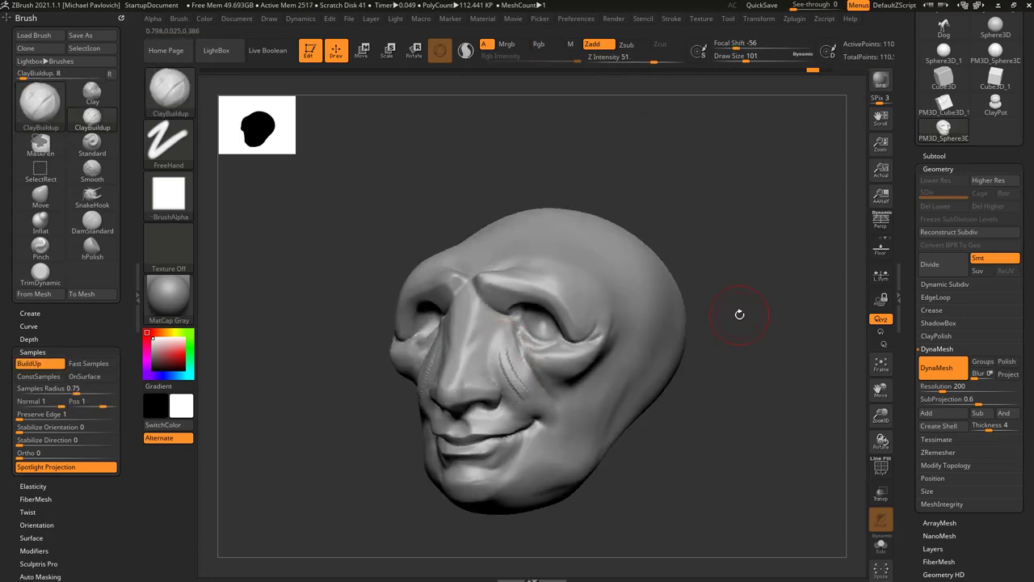
# Step: Build up the cheek planes beside the nose with ClayBuildup at Z Intensity 8 and Draw Size 87
pyautogui.click(628, 58)
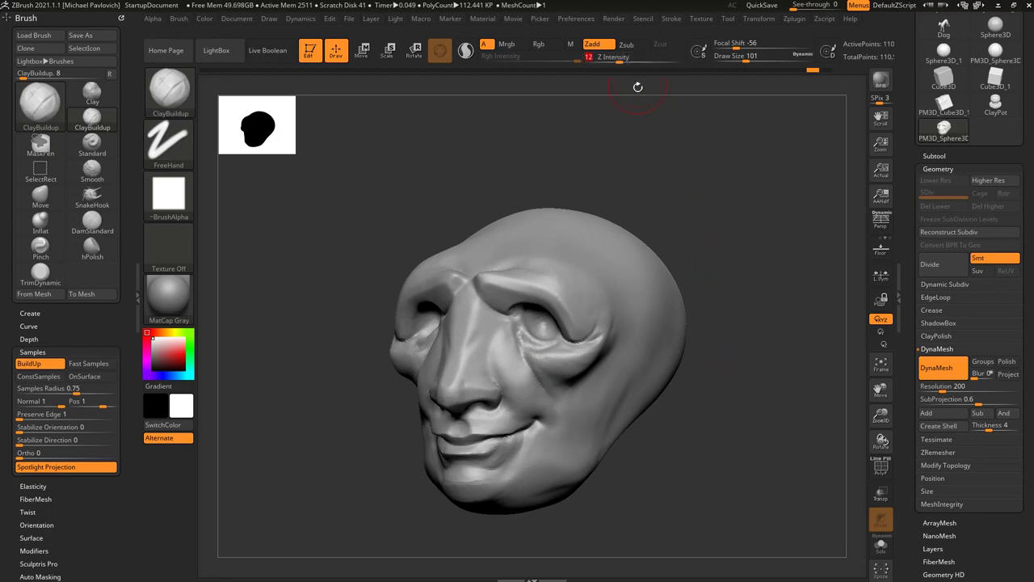
pyautogui.write('8')
pyautogui.press('Return')
pyautogui.moveTo(618, 142); pyautogui.dragTo(693, 145)
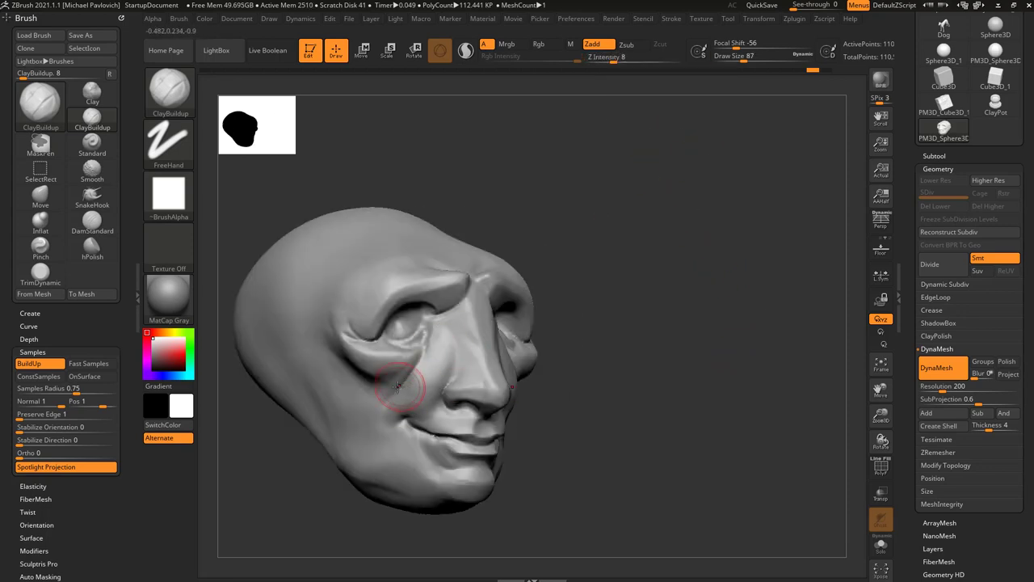
pyautogui.moveTo(552, 322); pyautogui.dragTo(521, 328)
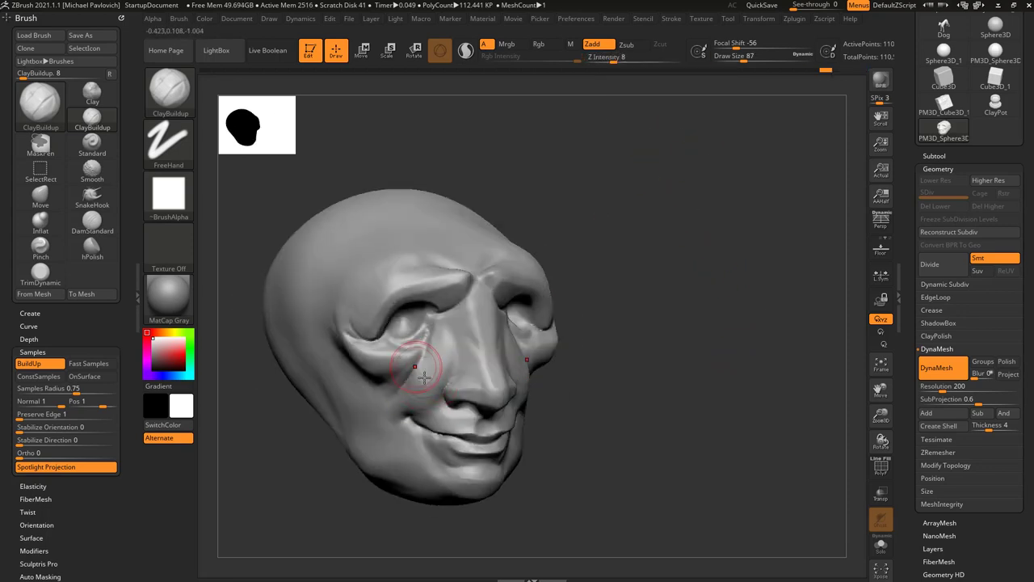
pyautogui.moveTo(619, 261)
pyautogui.mouseDown()
pyautogui.moveTo(588, 259)
pyautogui.moveTo(573, 271)
pyautogui.mouseUp()
pyautogui.moveTo(540, 267); pyautogui.dragTo(514, 276)
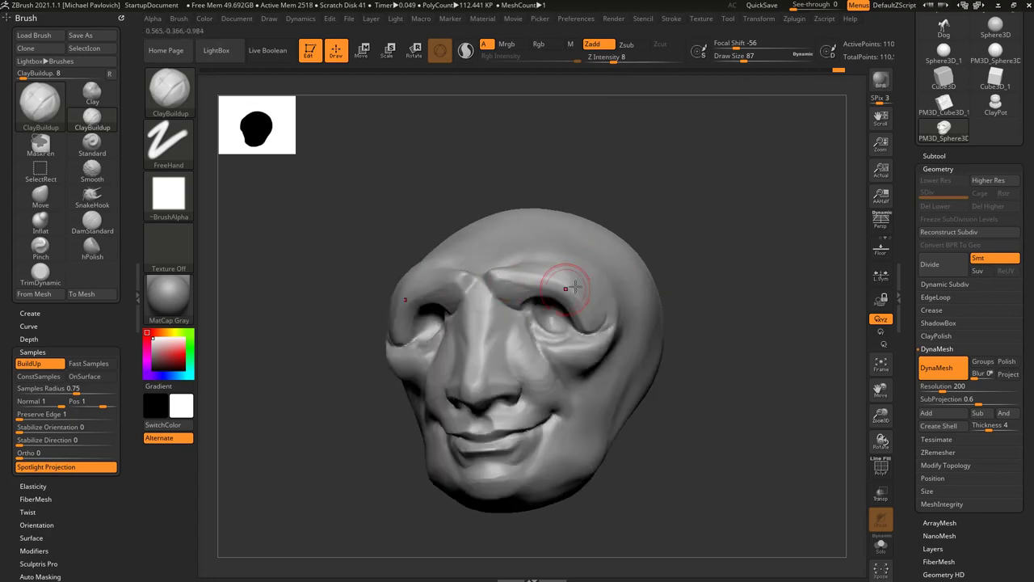
pyautogui.moveTo(572, 287); pyautogui.dragTo(742, 277, button='right')
pyautogui.moveTo(734, 283); pyautogui.dragTo(659, 384)
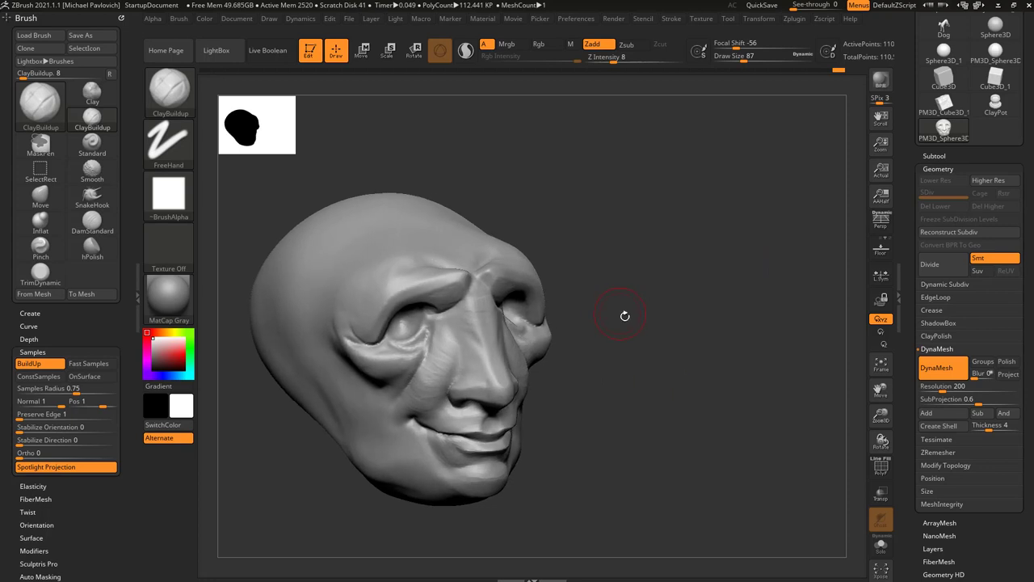
pyautogui.moveTo(625, 316)
pyautogui.mouseDown()
pyautogui.moveTo(645, 323)
pyautogui.moveTo(606, 321)
pyautogui.mouseUp()
# Step: Try smoothing the clay strokes on the cheek with the Smooth brush at Z Intensity 100
pyautogui.press('shift')
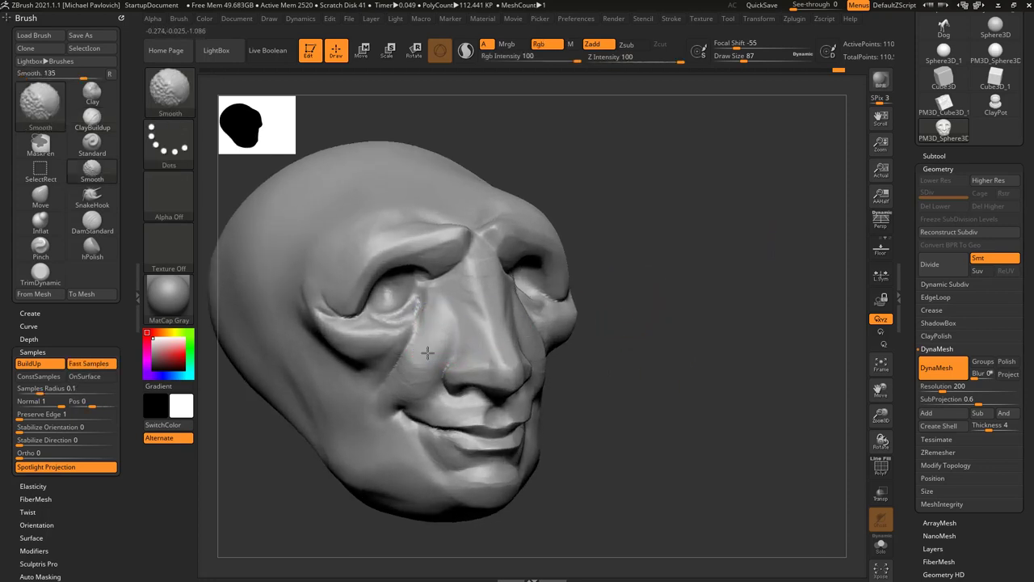
pyautogui.keyDown('shift'); pyautogui.moveTo(385, 401); pyautogui.dragTo(430, 328); pyautogui.keyUp('shift')
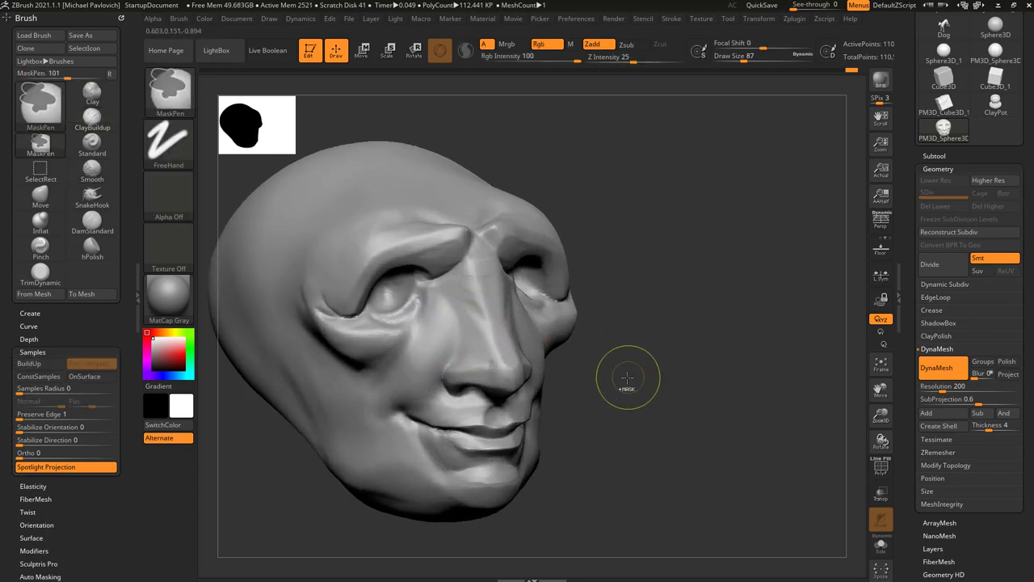
pyautogui.hotkey('ctrl', 'z')
# Step: Lower the Smooth brush's Z Intensity to 20 and blend the clay strokes on the cheek and nose bridge
pyautogui.press('shift')
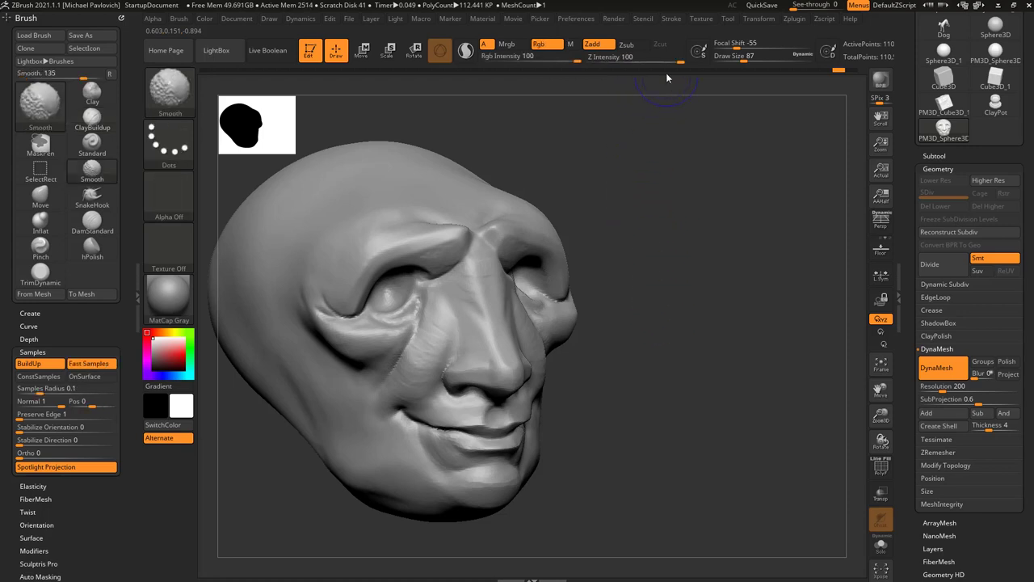
pyautogui.keyDown('shift'); pyautogui.moveTo(677, 61); pyautogui.dragTo(629, 62); pyautogui.keyUp('shift')
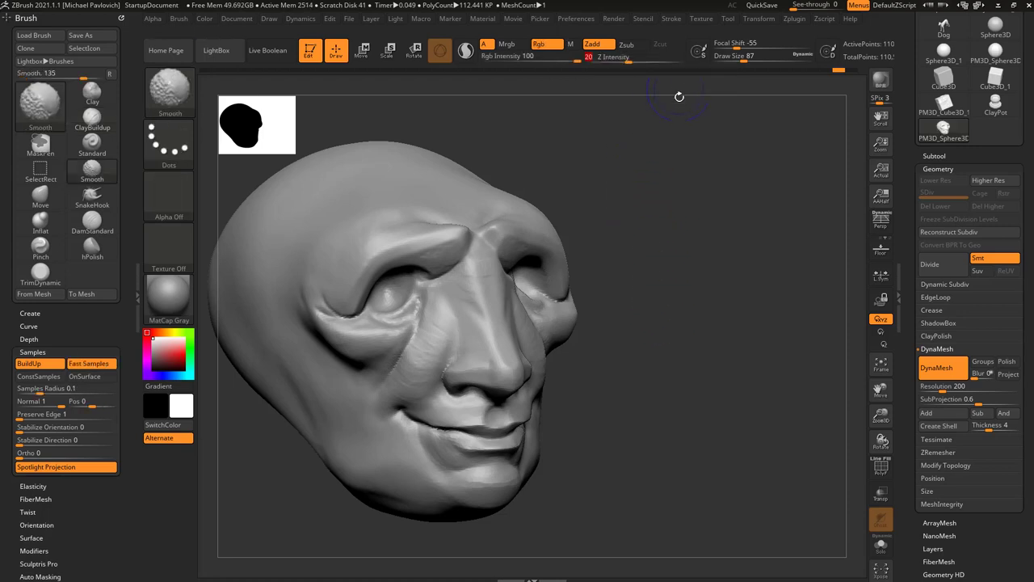
pyautogui.keyDown('shift'); pyautogui.moveTo(422, 360); pyautogui.dragTo(435, 327); pyautogui.keyUp('shift')
pyautogui.keyDown('shift'); pyautogui.moveTo(471, 267); pyautogui.dragTo(466, 299); pyautogui.keyUp('shift')
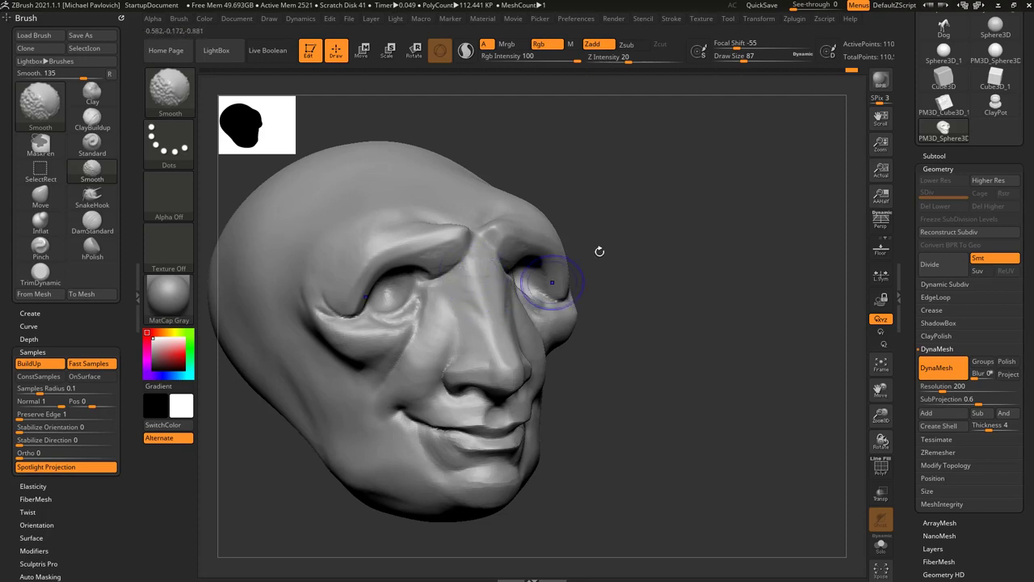
pyautogui.moveTo(600, 251); pyautogui.dragTo(543, 215)
pyautogui.moveTo(637, 182); pyautogui.dragTo(705, 239)
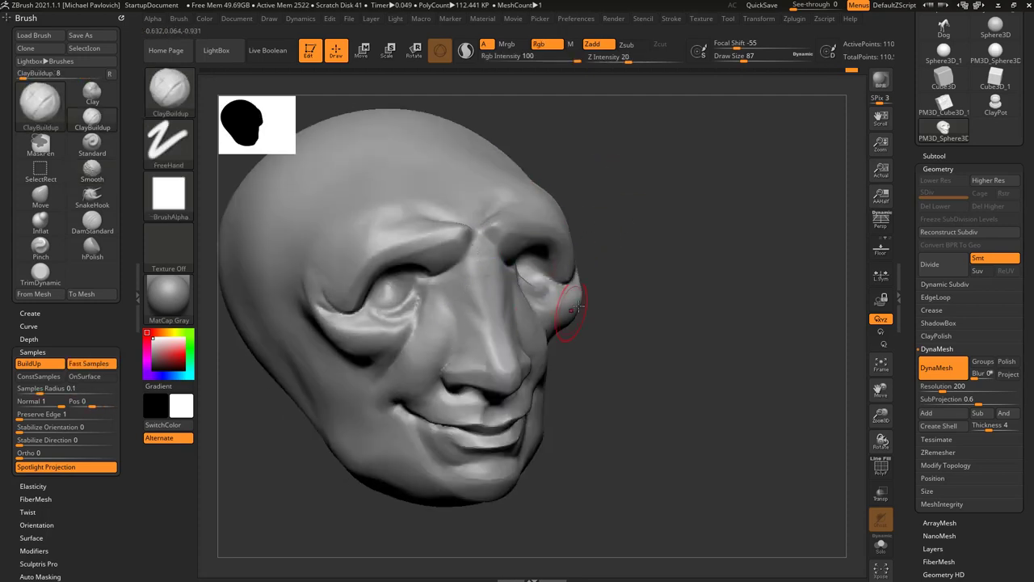
pyautogui.moveTo(599, 298); pyautogui.dragTo(629, 279)
pyautogui.press('shift')
pyautogui.press('shift')
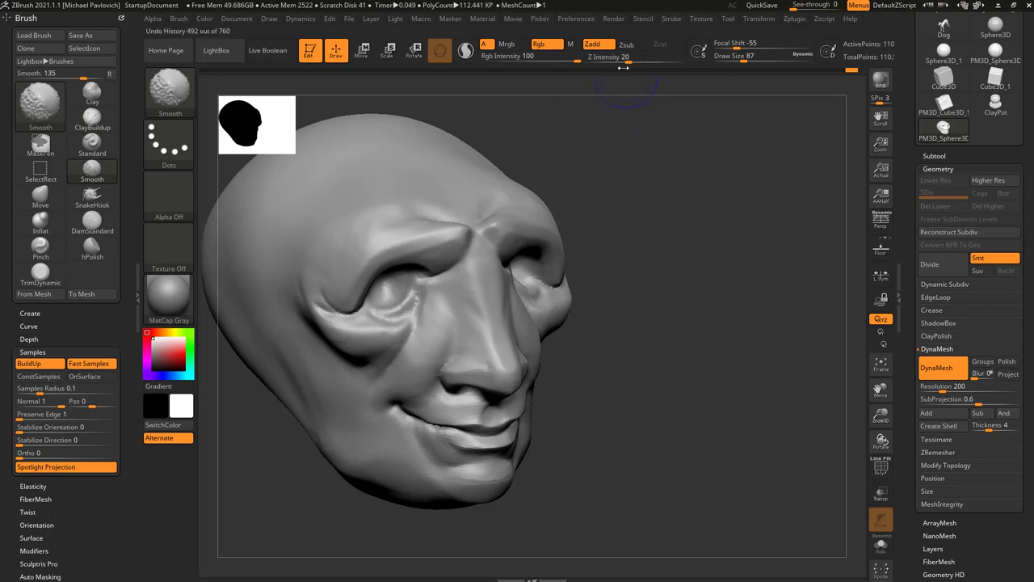
# Step: Raise the Smooth brush's Z Intensity to 100 and reduce its Draw Size to 56
pyautogui.moveTo(628, 61); pyautogui.dragTo(640, 61)
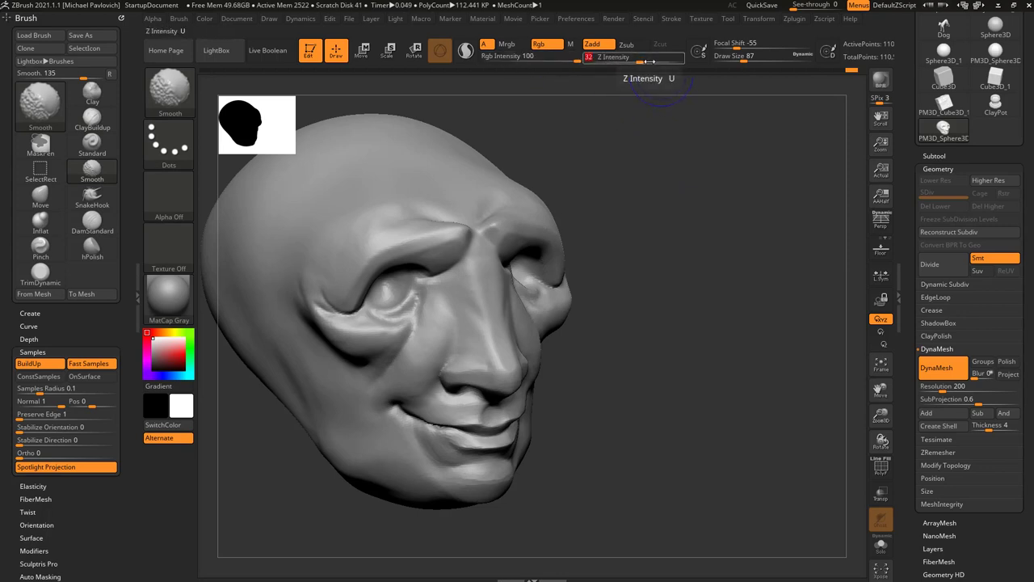
pyautogui.moveTo(645, 61); pyautogui.dragTo(687, 62)
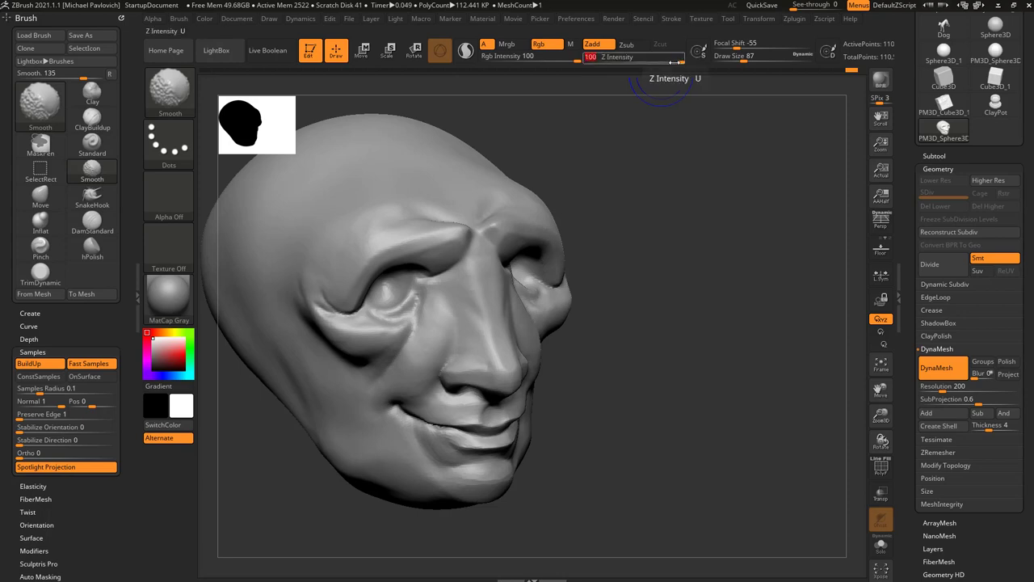
pyautogui.press('s')
pyautogui.click(474, 316)
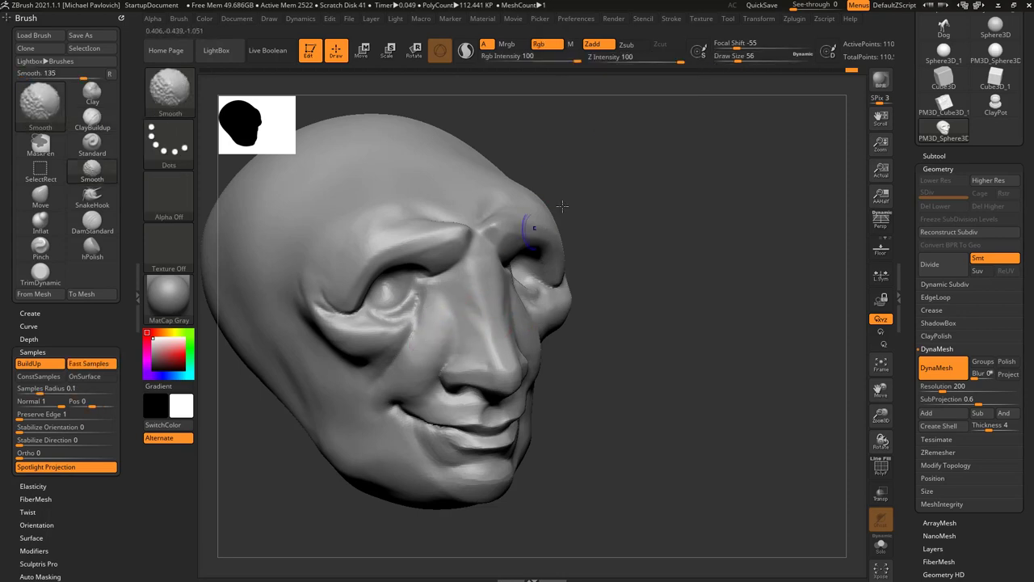
# Step: Set the Smooth brush's Z Intensity to 12 and gently soften the side of the nose and the adjoining cheek
pyautogui.keyDown('shift'); pyautogui.moveTo(641, 61); pyautogui.dragTo(620, 61); pyautogui.keyUp('shift')
pyautogui.keyDown('shift'); pyautogui.moveTo(463, 312); pyautogui.dragTo(407, 368); pyautogui.keyUp('shift')
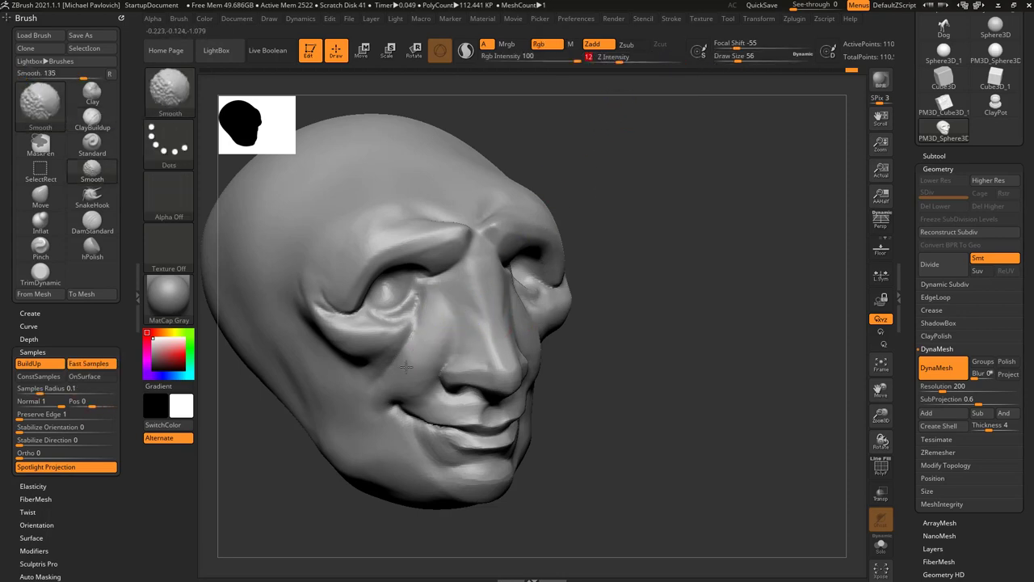
pyautogui.moveTo(695, 348); pyautogui.dragTo(554, 342)
pyautogui.keyDown('alt'); pyautogui.moveTo(776, 355); pyautogui.dragTo(787, 335); pyautogui.keyUp('alt')
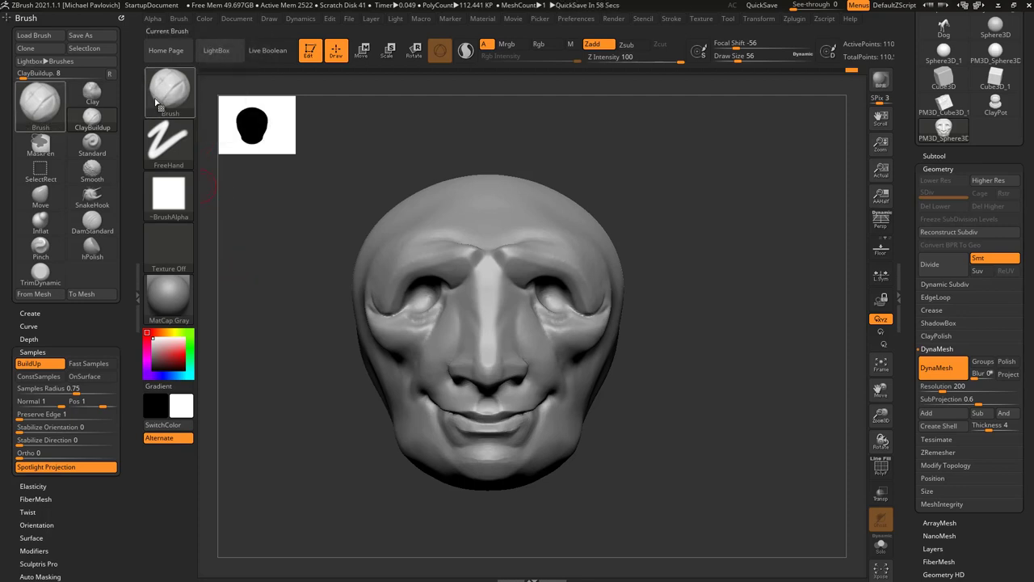
pyautogui.click(168, 96)
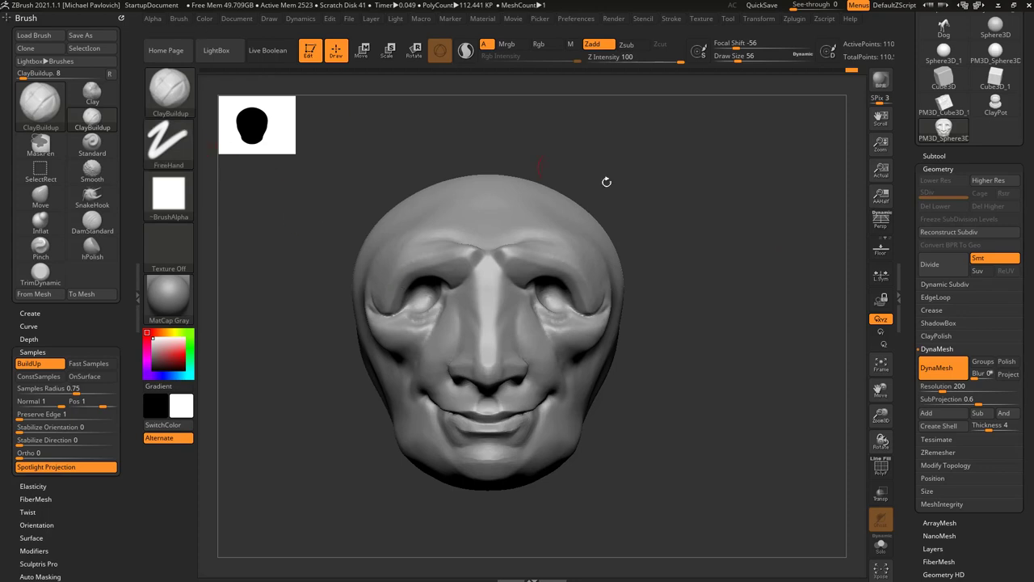
pyautogui.moveTo(749, 251)
pyautogui.mouseDown()
pyautogui.moveTo(714, 247)
pyautogui.moveTo(746, 239)
pyautogui.mouseUp()
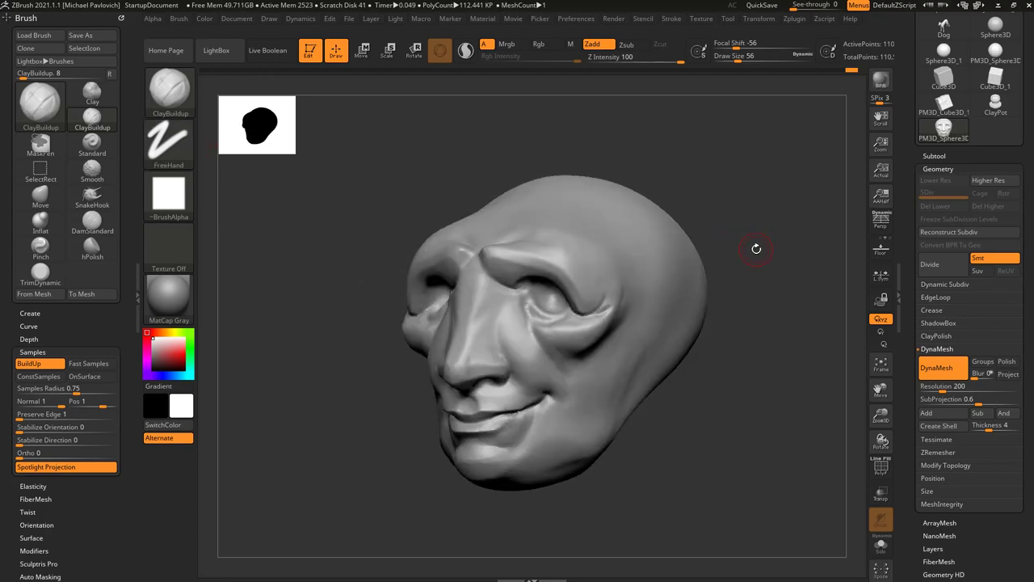
pyautogui.press('b')
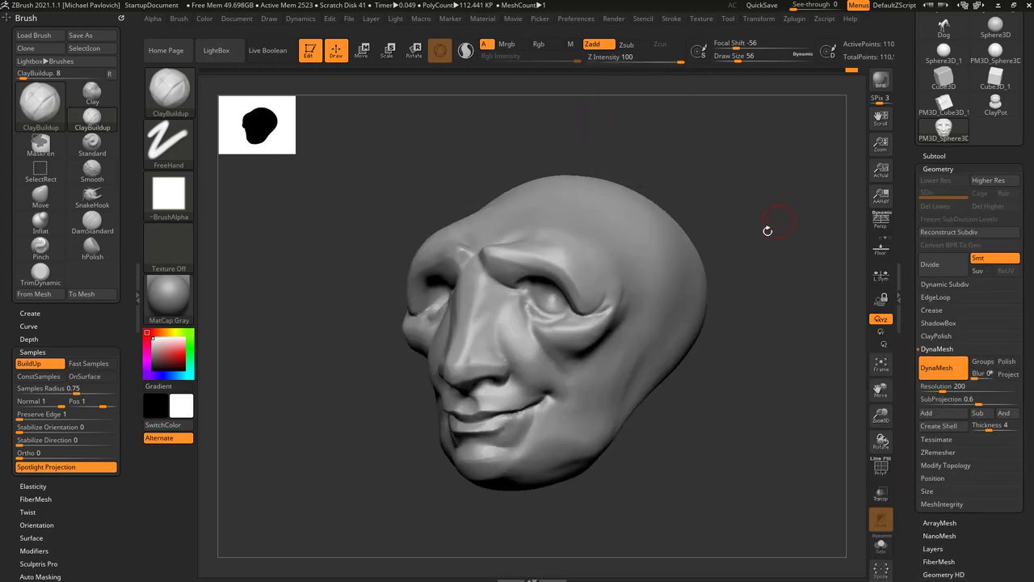
pyautogui.moveTo(767, 230)
pyautogui.mouseDown()
pyautogui.moveTo(813, 246)
pyautogui.moveTo(717, 324)
pyautogui.mouseUp()
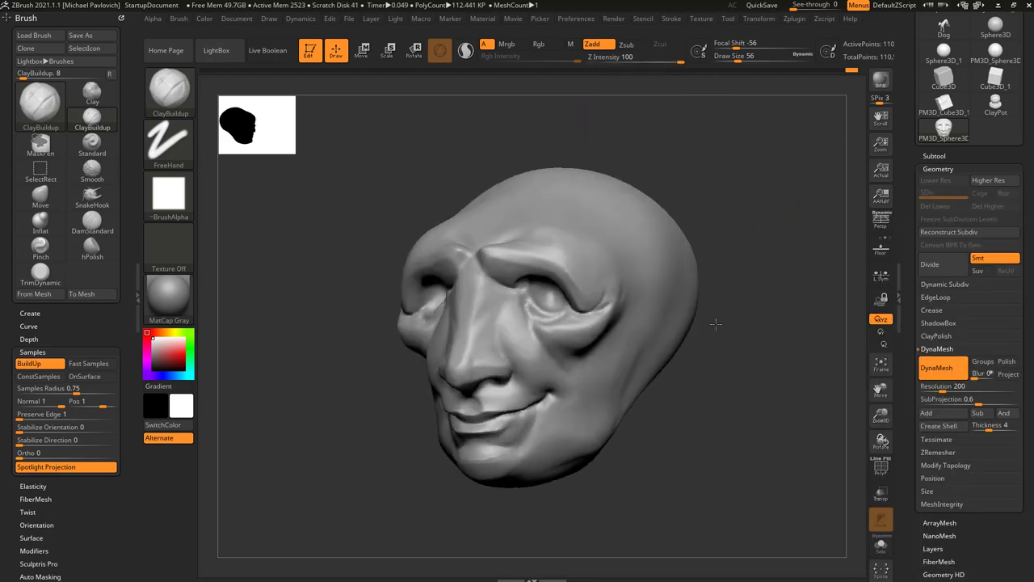
pyautogui.moveTo(744, 355); pyautogui.dragTo(672, 346)
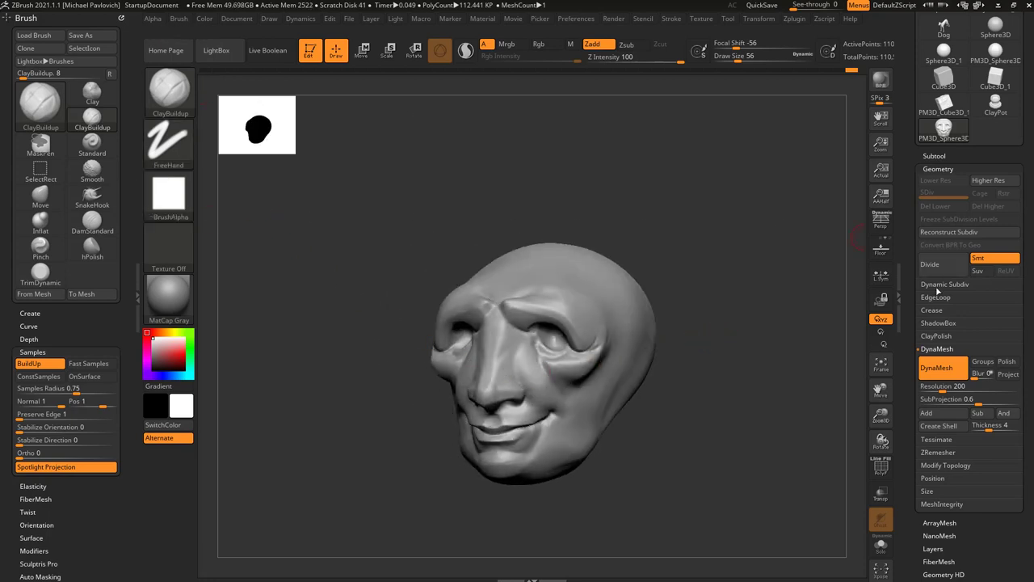